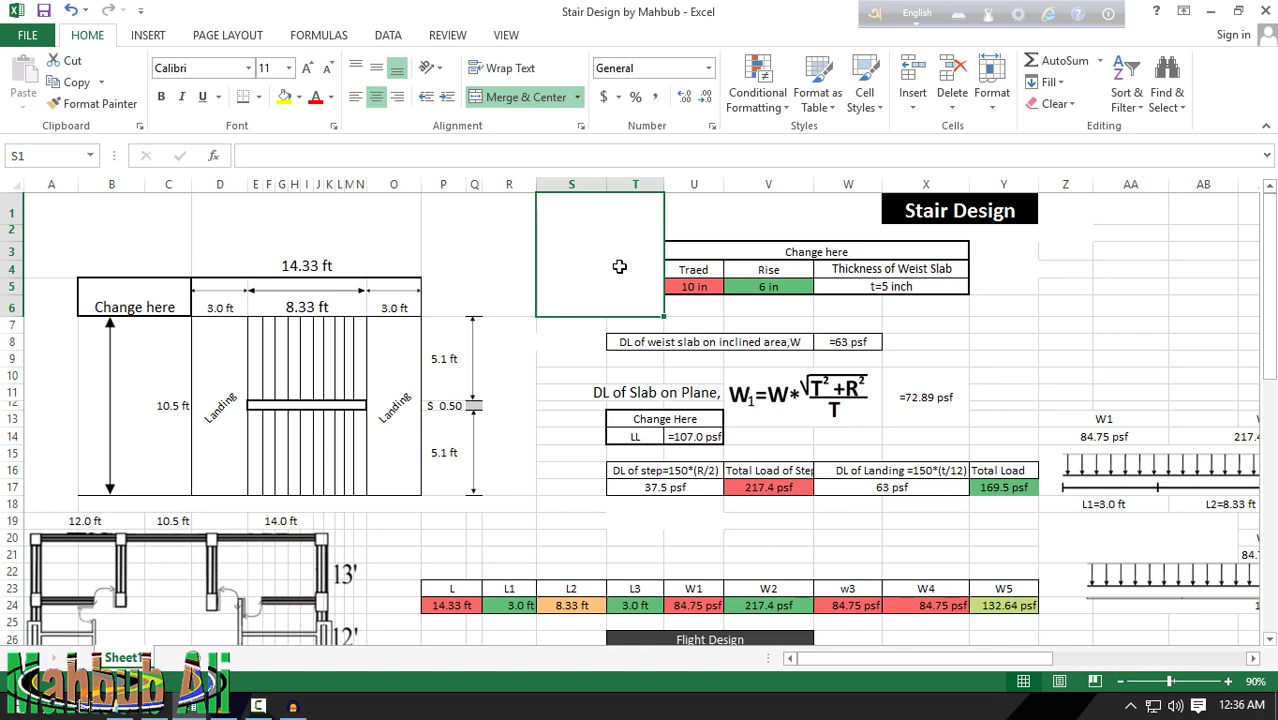
# Step: Switch to the blank Stair Design working copy and zoom the sheet to 120%
pyautogui.scroll(-5, 600, 300)
pyautogui.scroll(5, 550, 330)
pyautogui.click(560, 364)
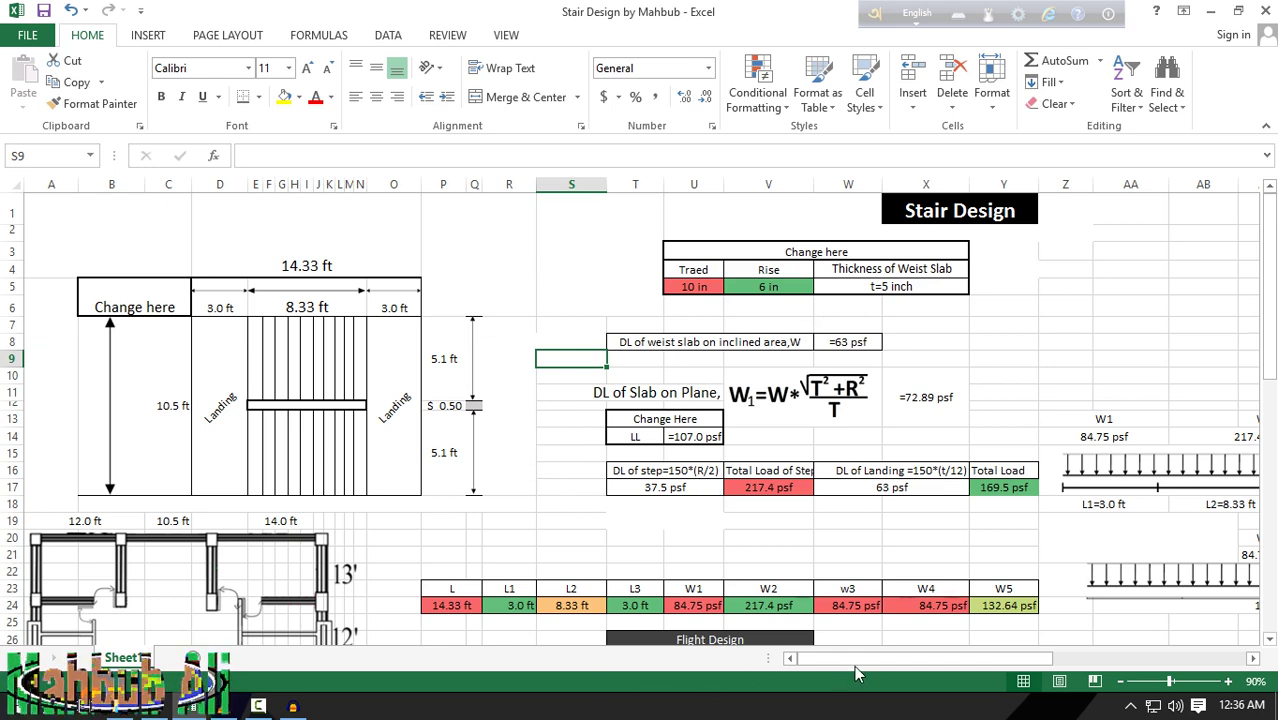
pyautogui.moveTo(898, 662); pyautogui.dragTo(951, 662)
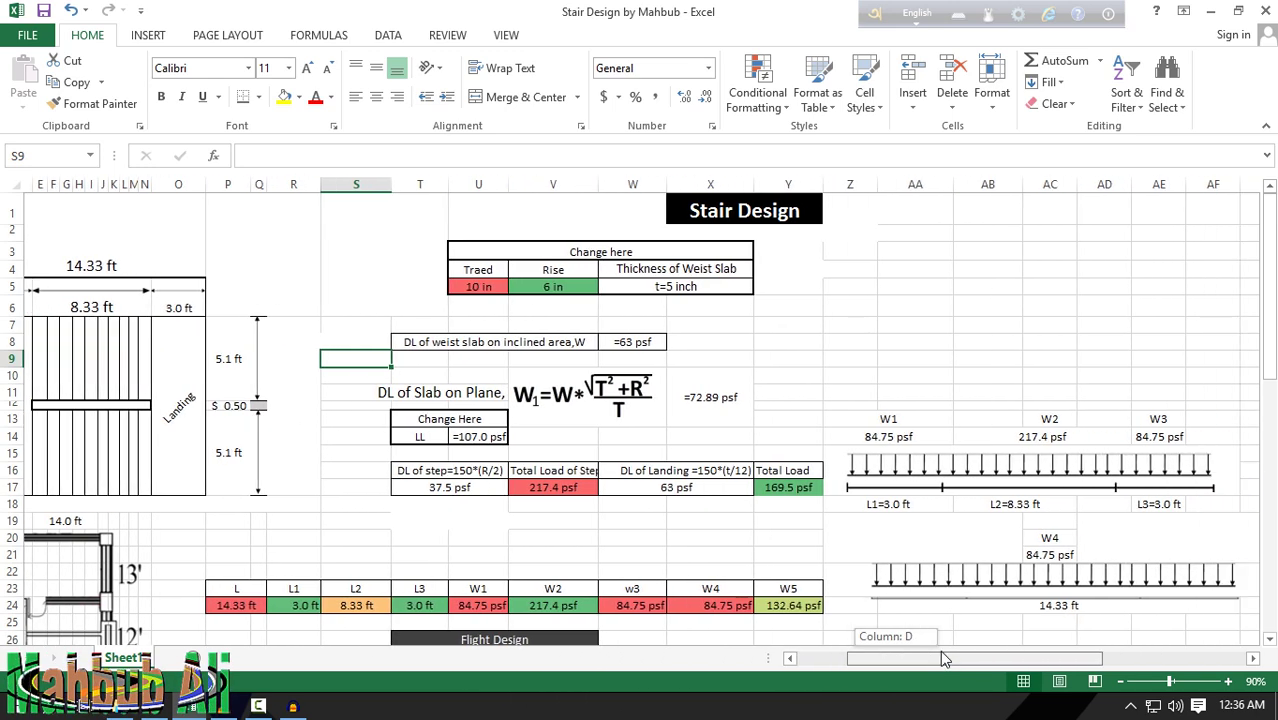
pyautogui.click(823, 312)
pyautogui.click(890, 304)
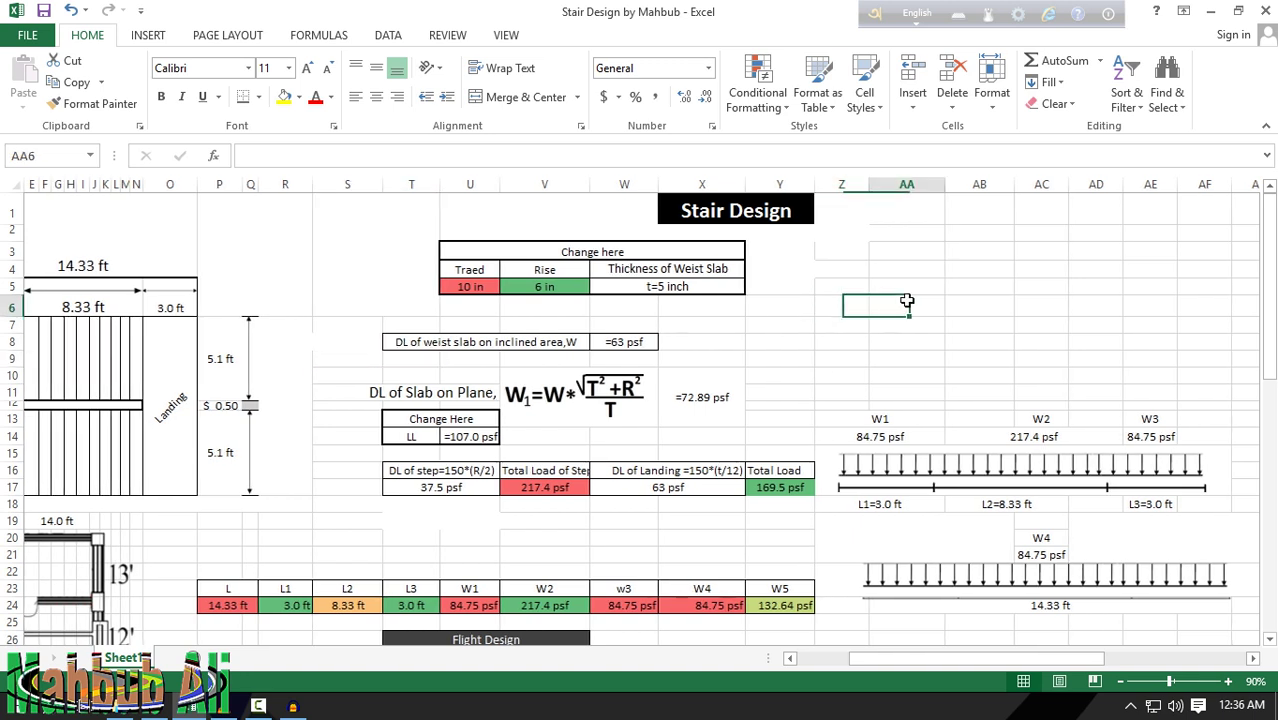
pyautogui.click(773, 284)
pyautogui.click(716, 322)
pyautogui.click(542, 312)
pyautogui.click(459, 311)
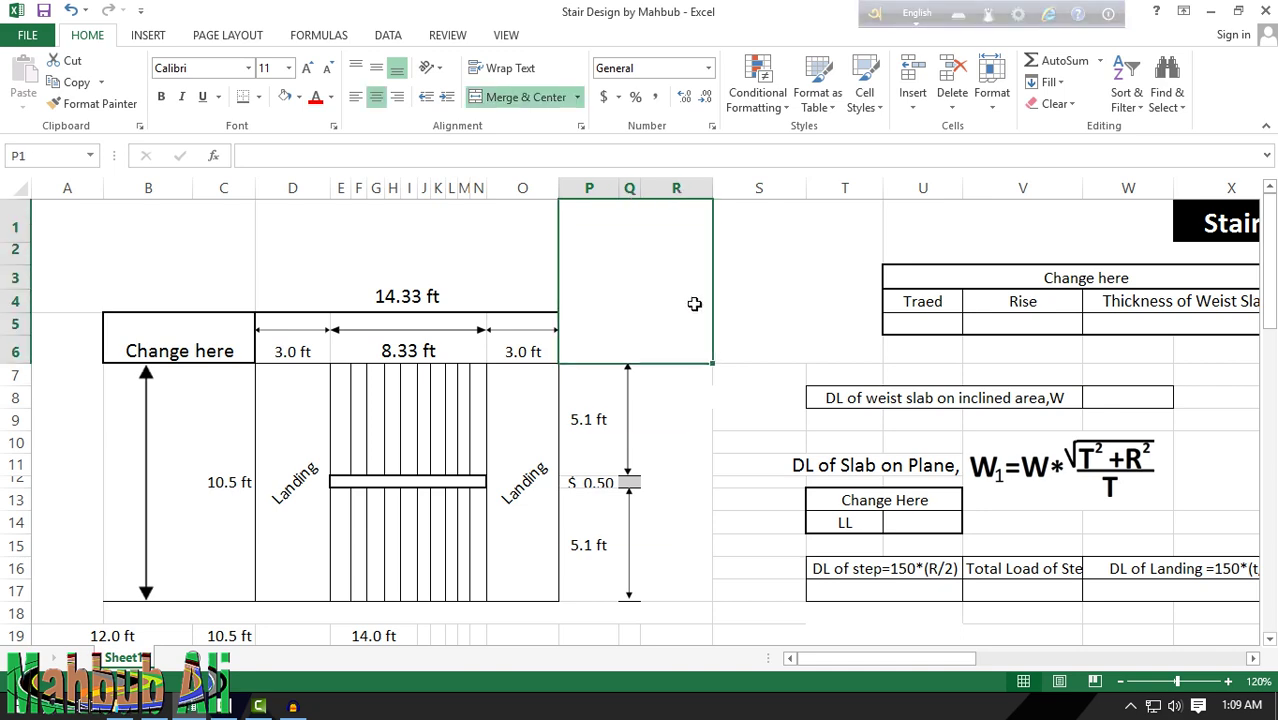
# Step: Inspect the formulas behind the 14.33 ft total and the 12.0, 10.5, 14.0 ft span cells
pyautogui.click(776, 306)
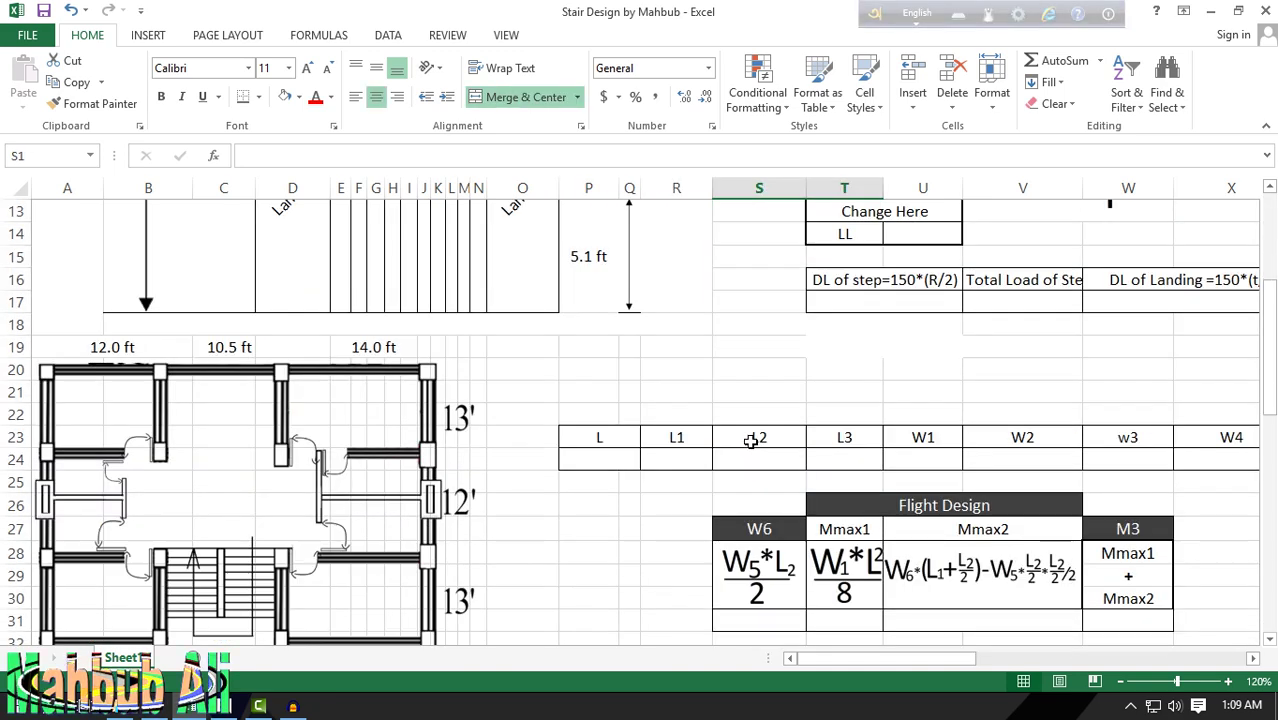
pyautogui.click(378, 238)
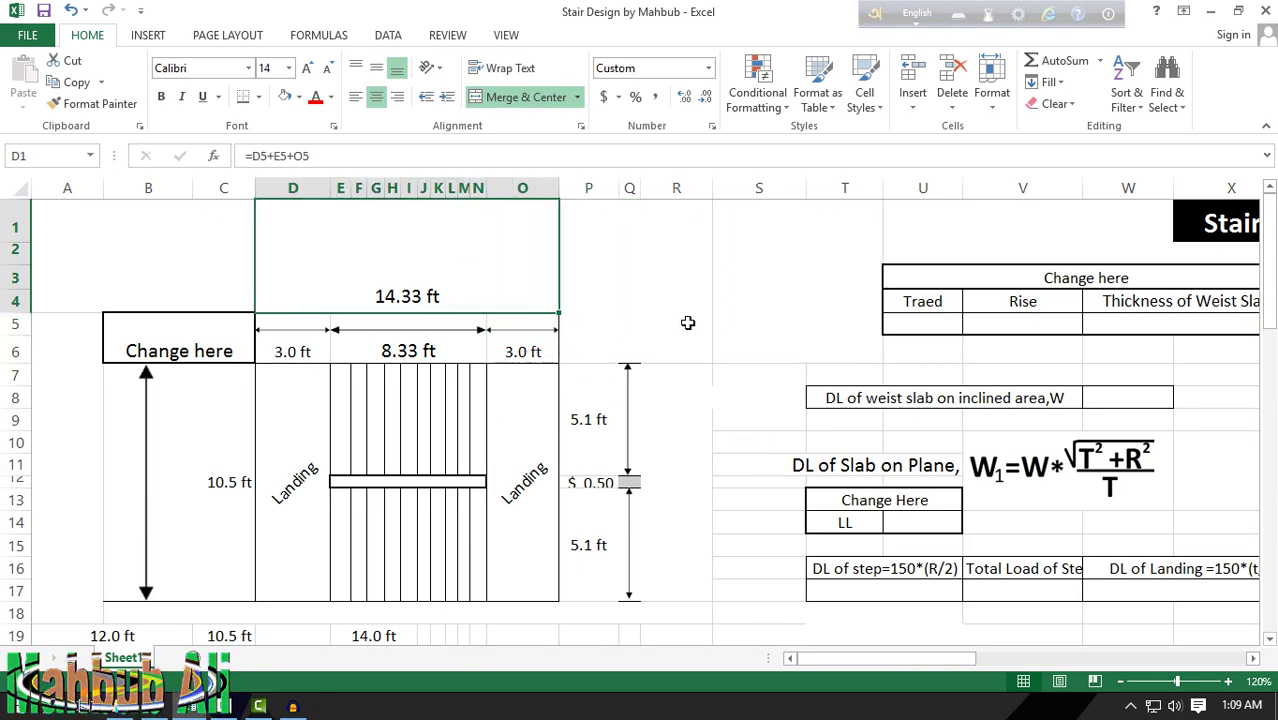
pyautogui.scroll(-5, 685, 320)
pyautogui.scroll(-3, 608, 340)
pyautogui.scroll(5, 608, 340)
pyautogui.click(180, 484)
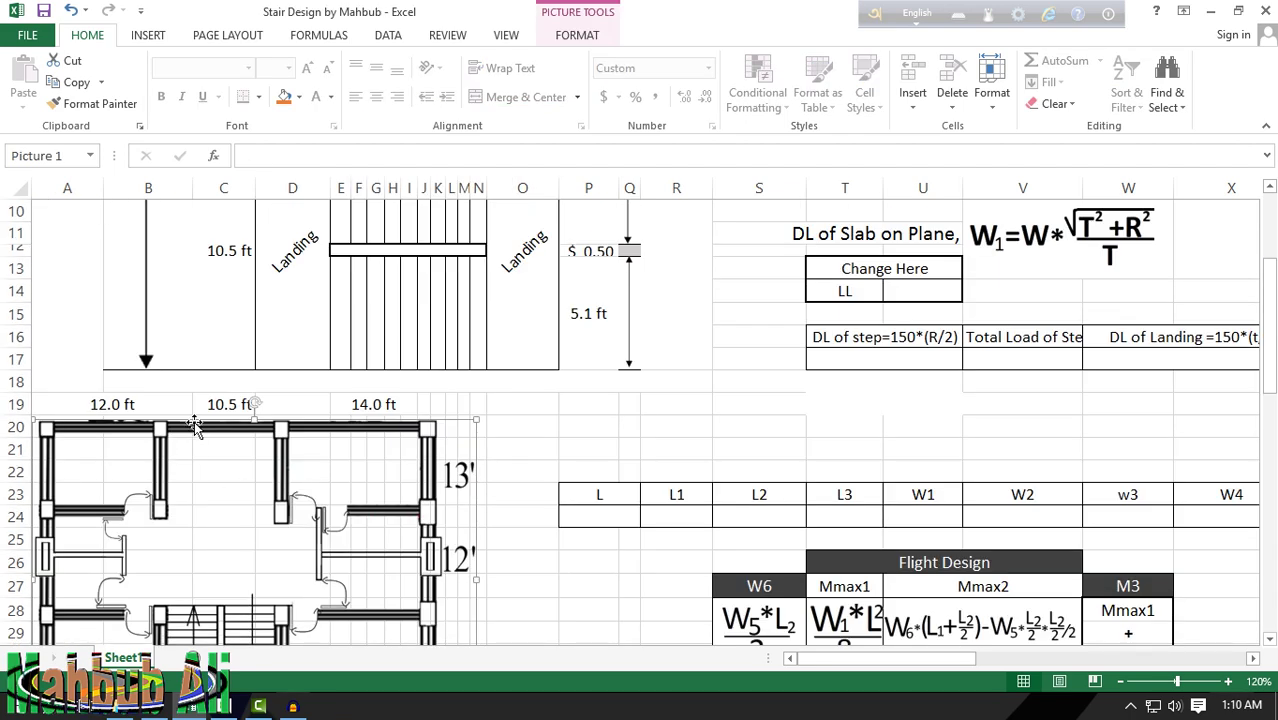
pyautogui.click(236, 402)
pyautogui.click(105, 404)
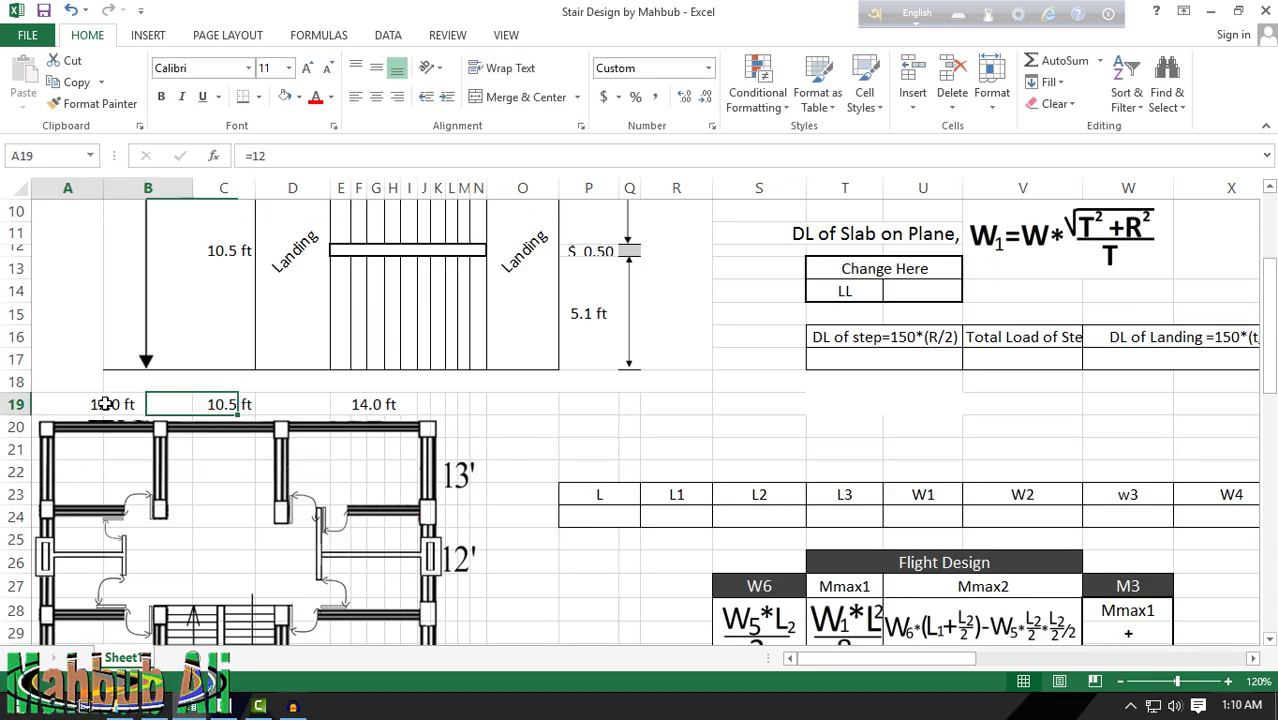
pyautogui.click(224, 404)
pyautogui.click(373, 404)
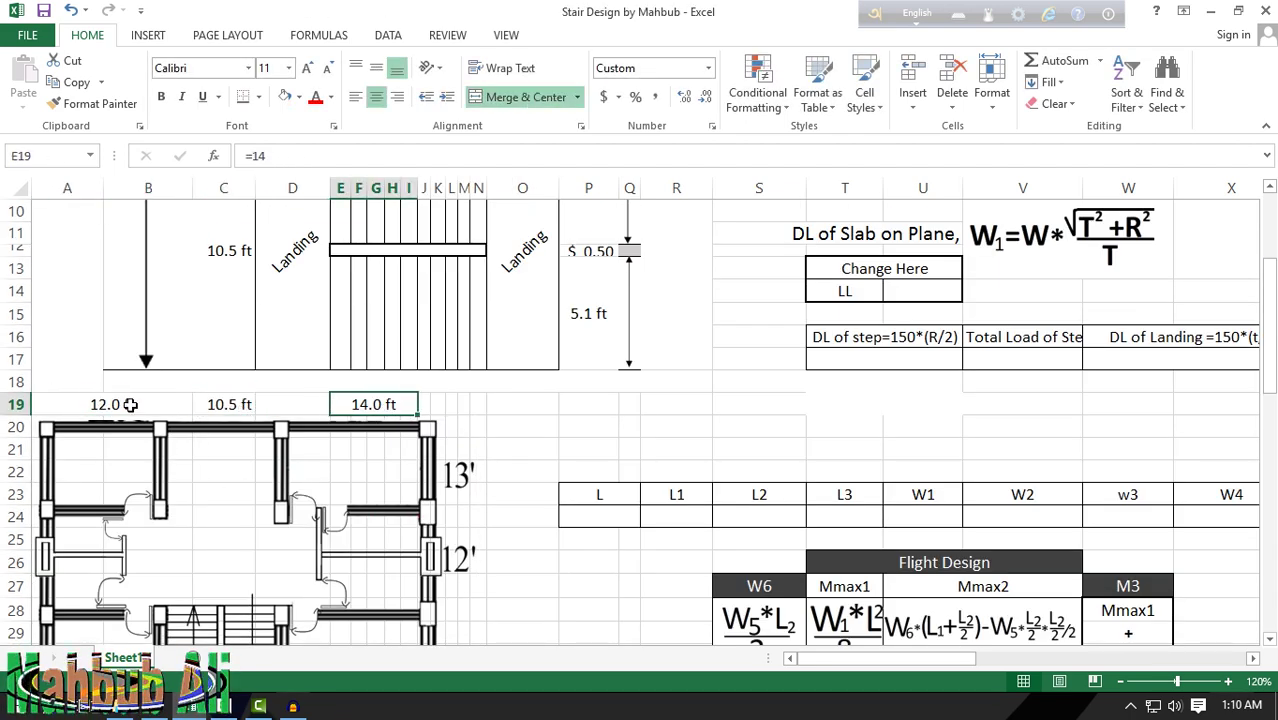
# Step: Replace the A19, C19 and E19 formulas with plain values 12, 10.5 and 14
pyautogui.click(93, 408)
pyautogui.click(226, 404)
pyautogui.click(116, 404)
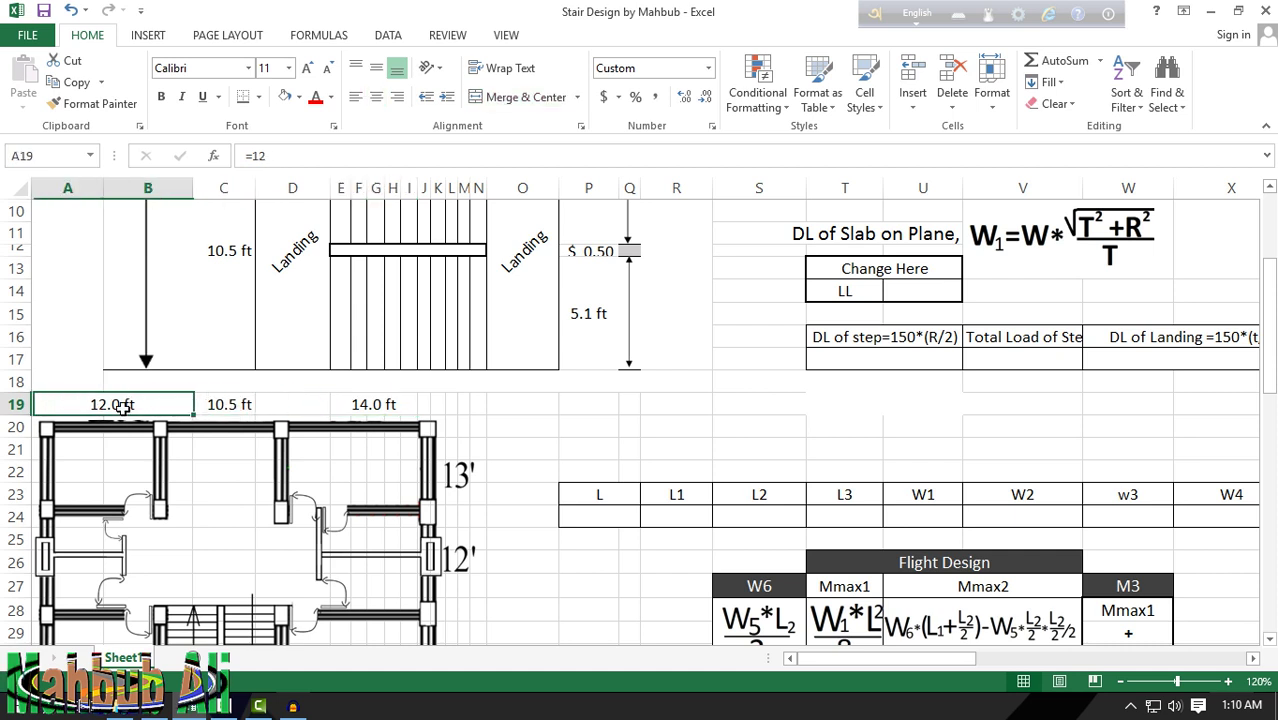
pyautogui.write('12')
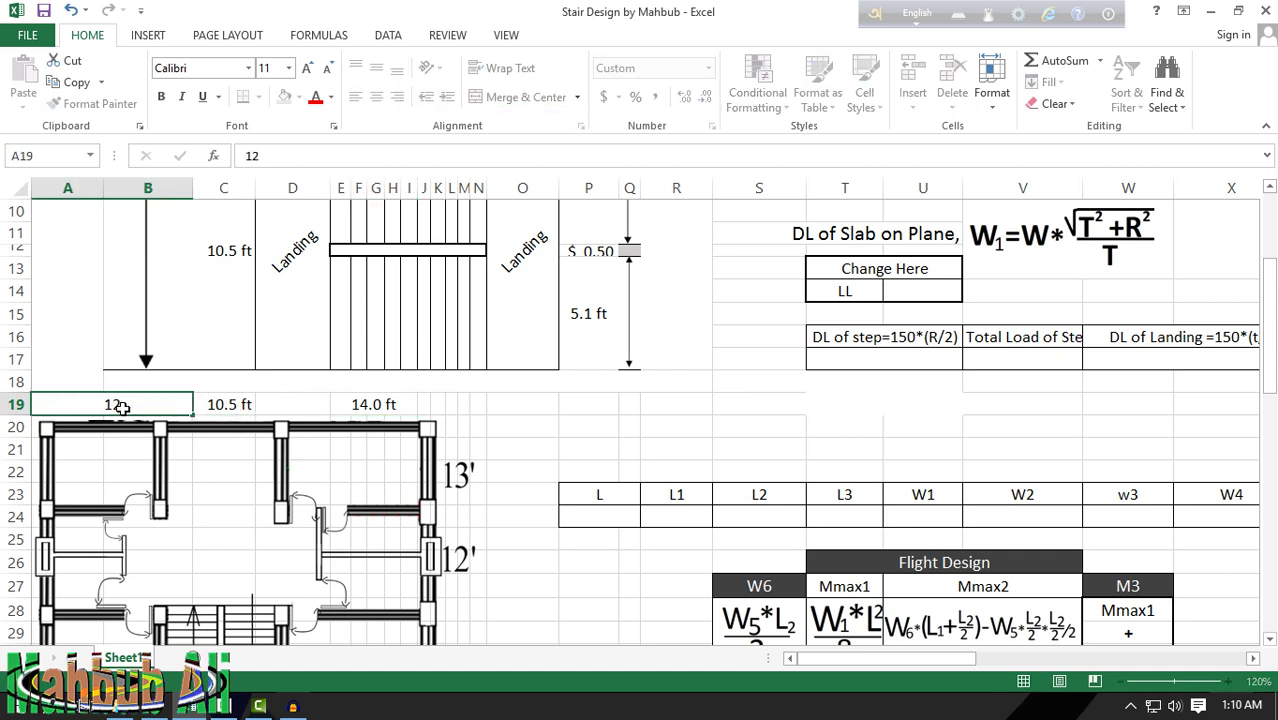
pyautogui.press('Return')
pyautogui.click(222, 404)
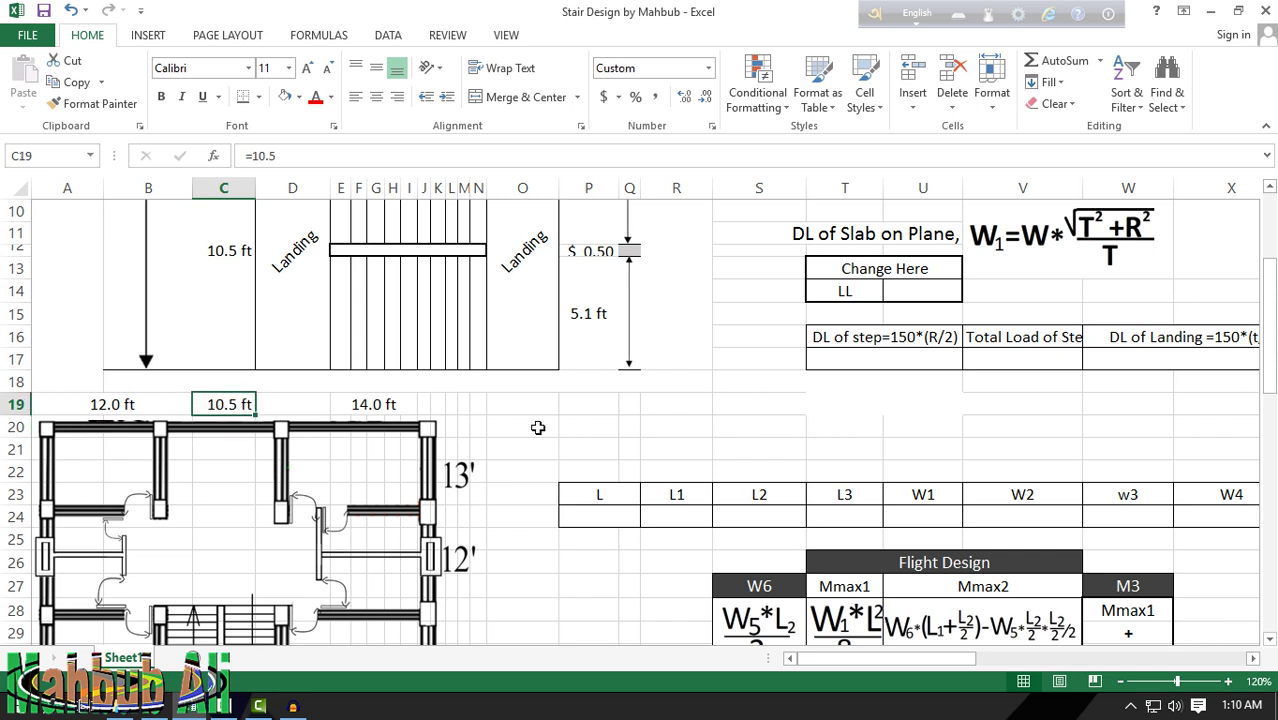
pyautogui.write('1')
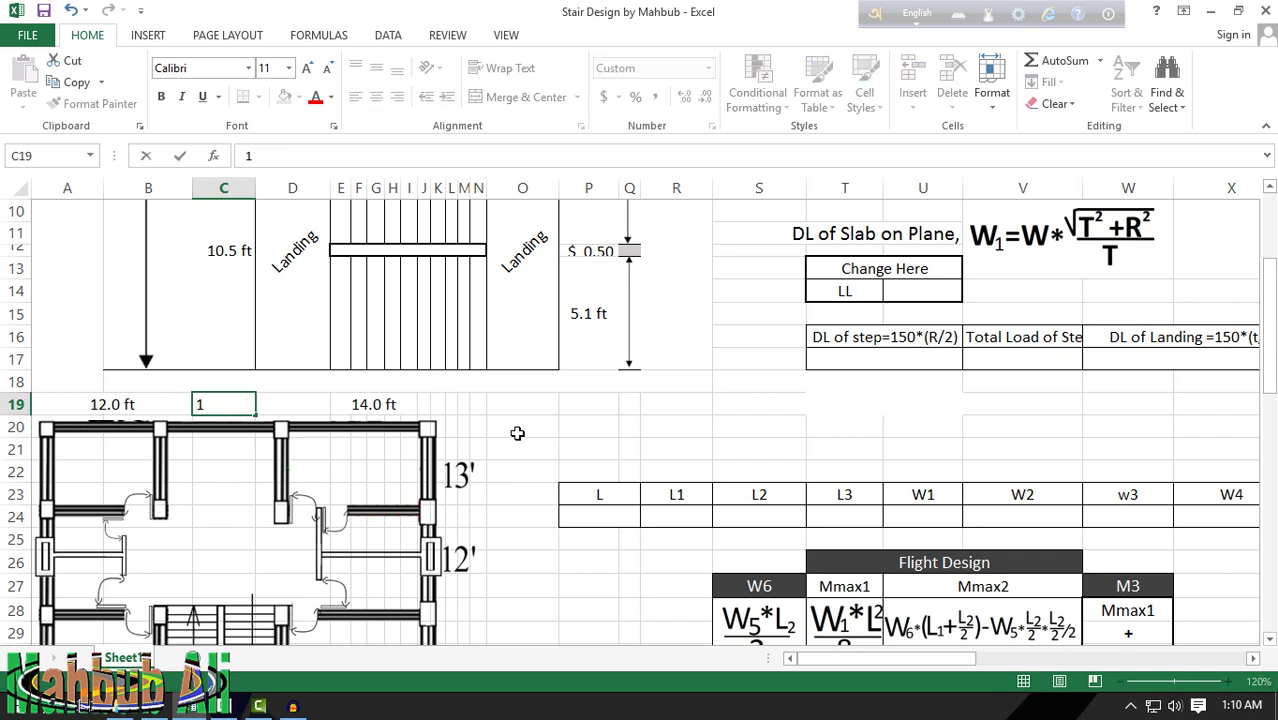
pyautogui.write('0.5')
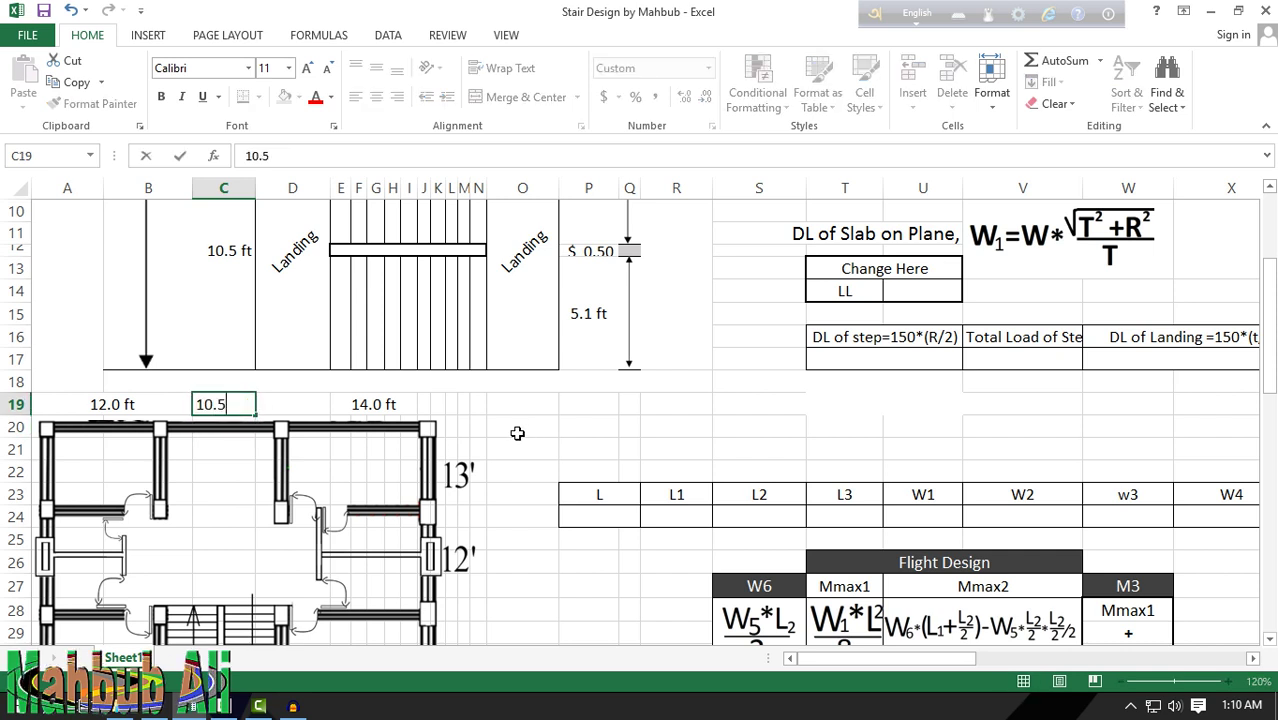
pyautogui.click(394, 410)
pyautogui.write('14')
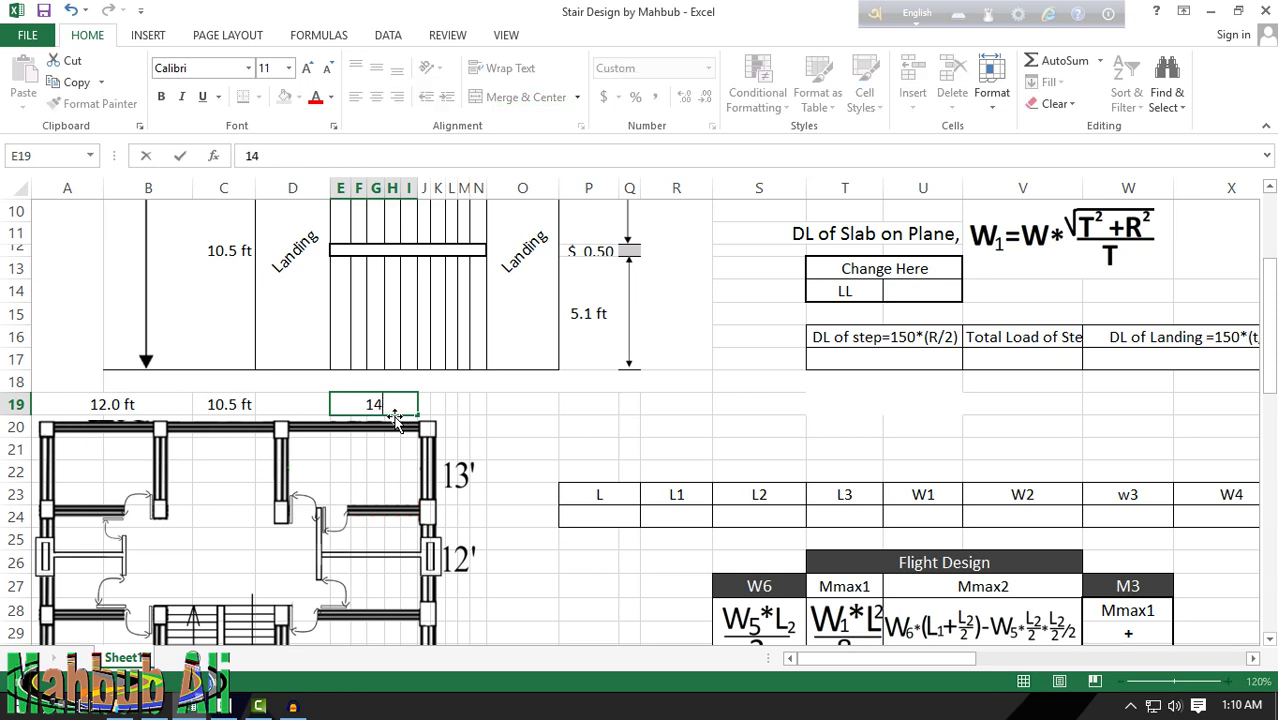
pyautogui.press('Return')
pyautogui.click(478, 404)
pyautogui.scroll(-1, 478, 404)
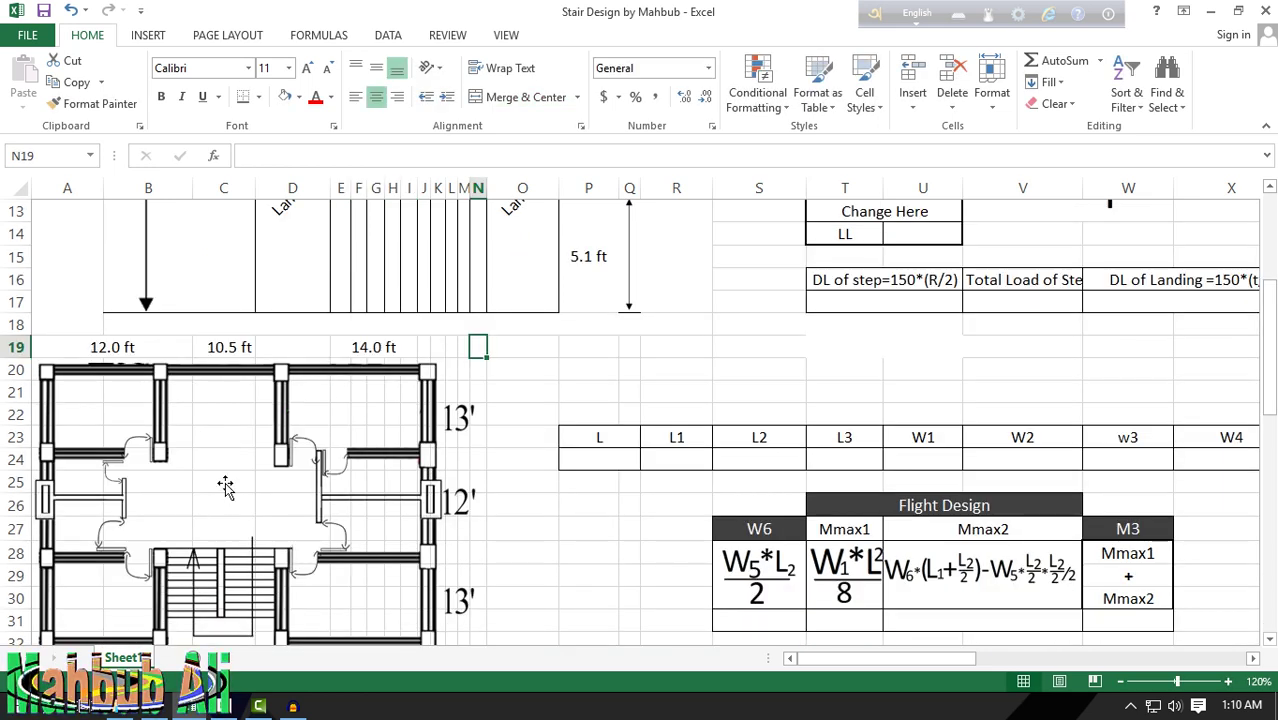
pyautogui.scroll(-2, 245, 576)
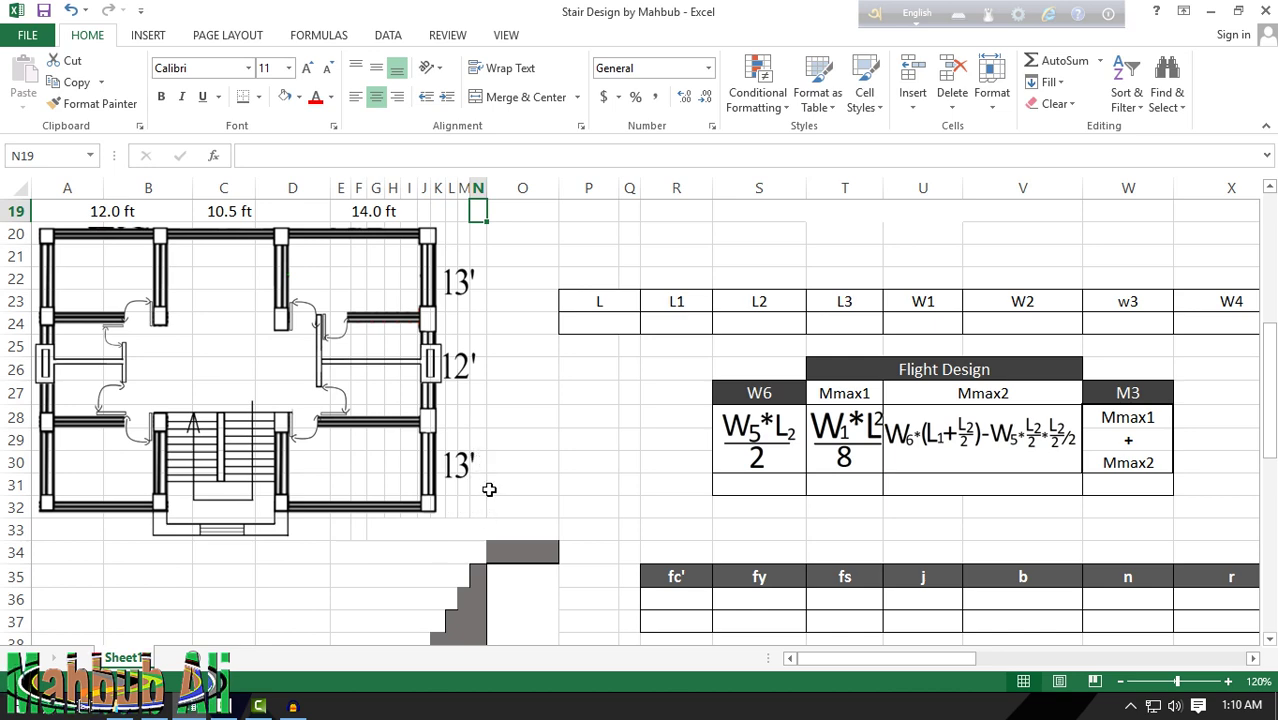
pyautogui.scroll(5, 485, 485)
pyautogui.scroll(1, 465, 485)
pyautogui.scroll(-4, 315, 495)
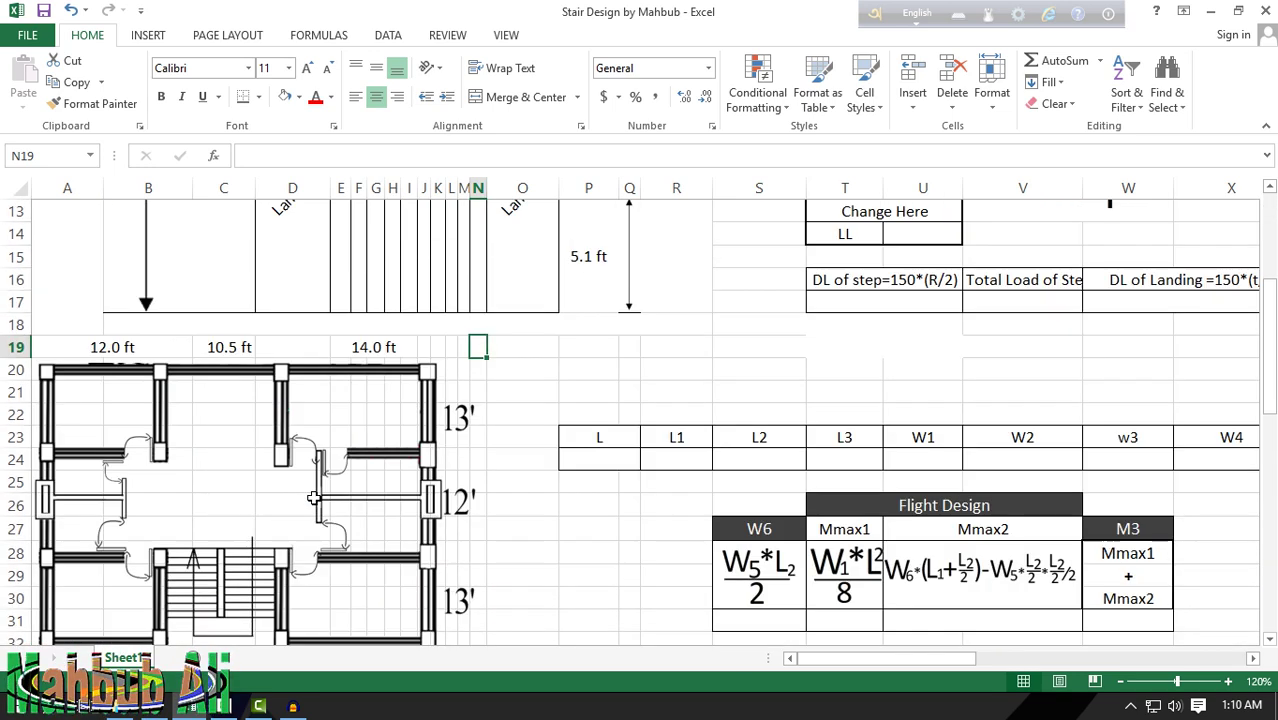
pyautogui.scroll(2, 520, 452)
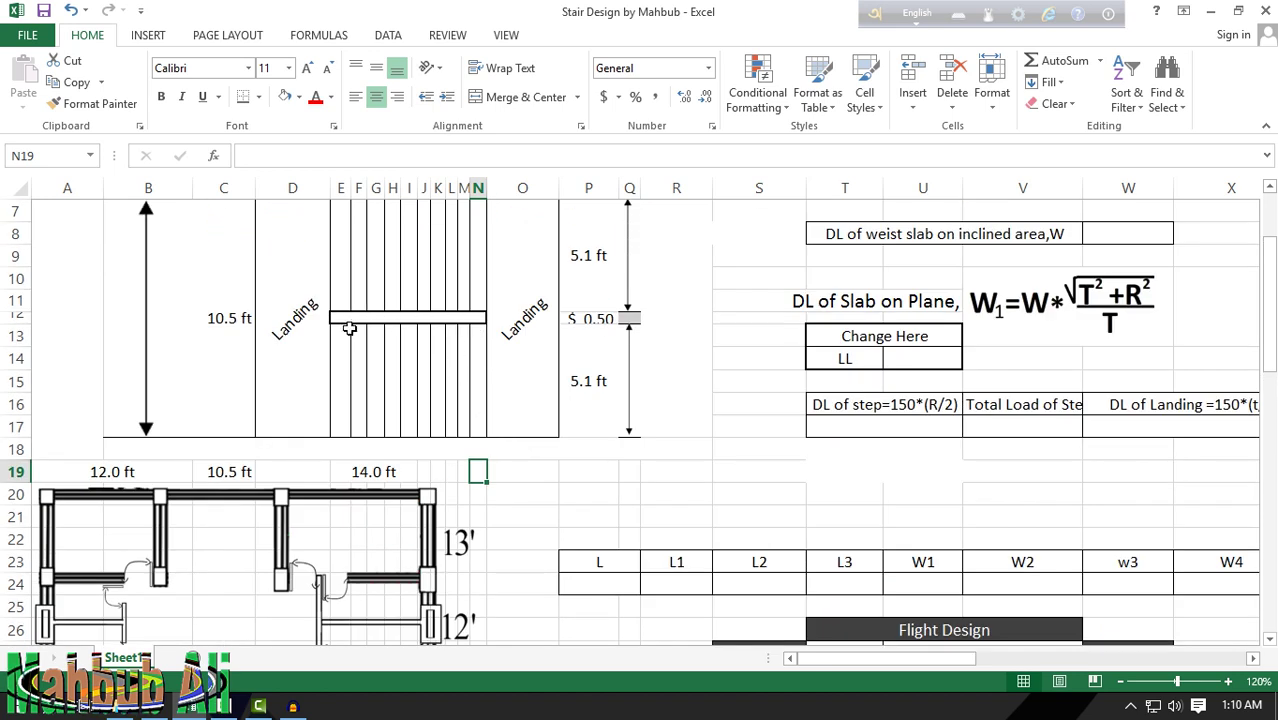
pyautogui.scroll(-4, 273, 498)
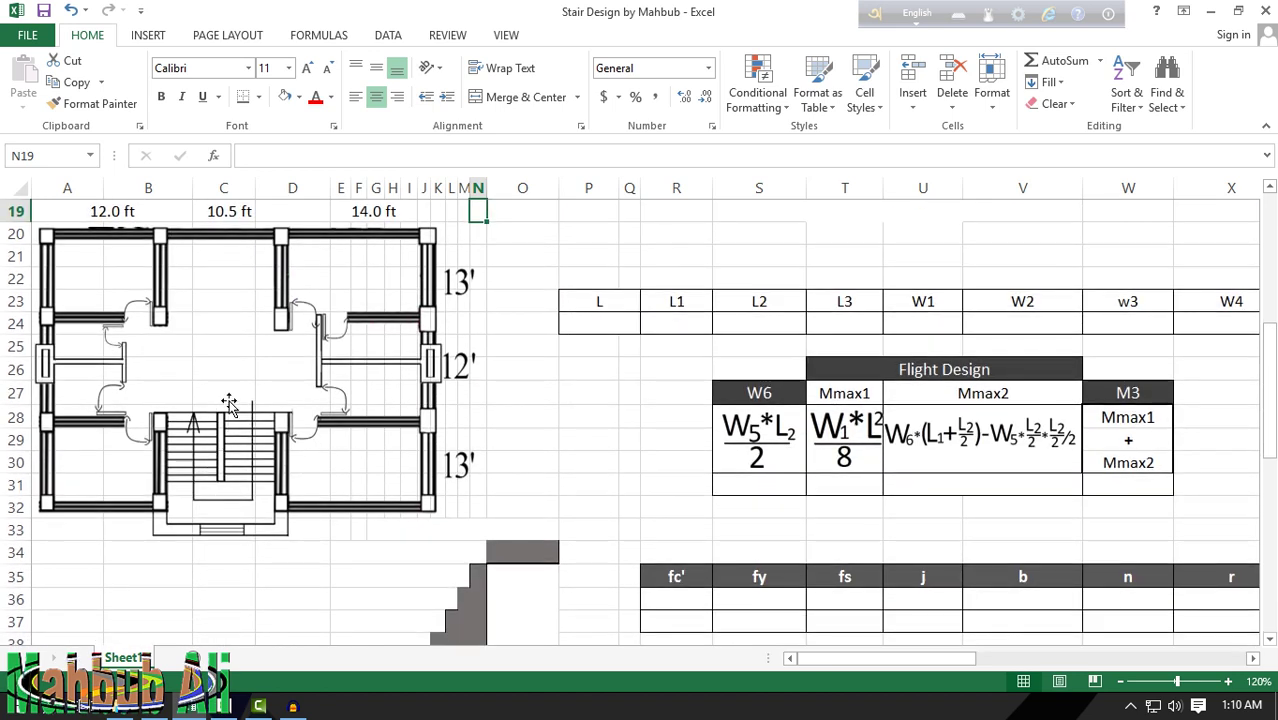
pyautogui.scroll(5, 284, 456)
pyautogui.scroll(1, 462, 451)
pyautogui.scroll(-2, 232, 432)
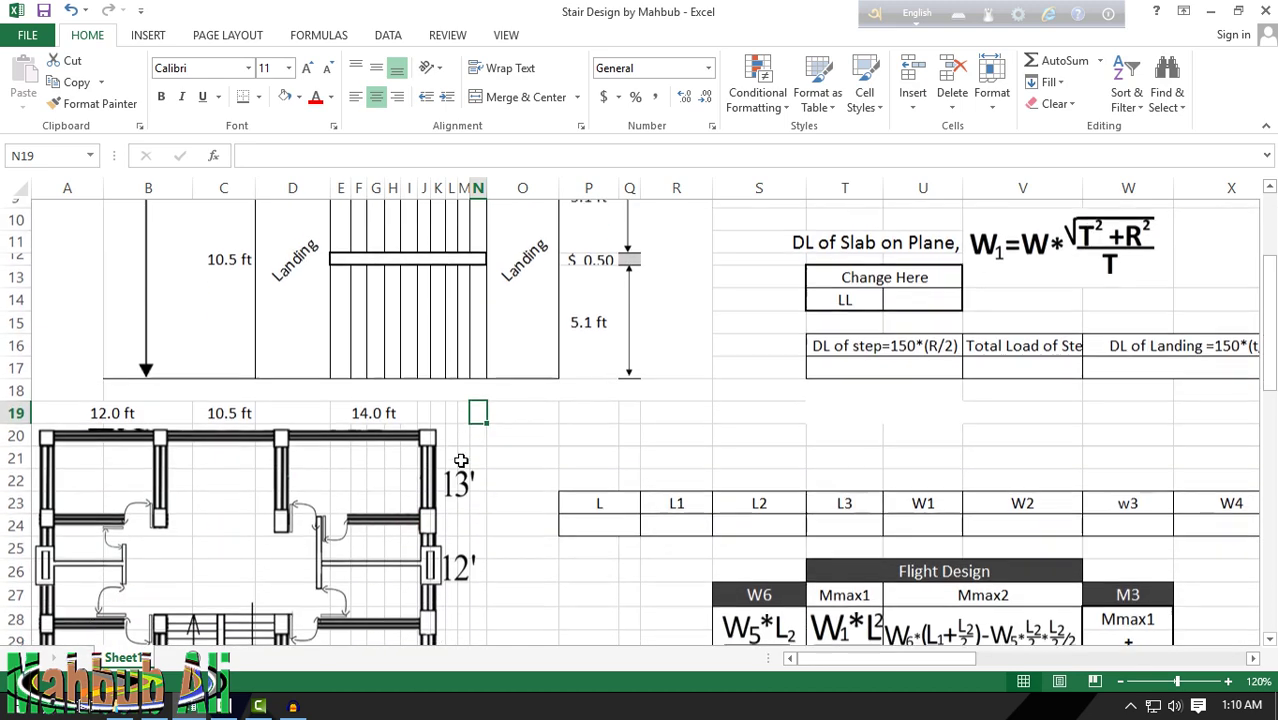
pyautogui.scroll(-1, 232, 432)
pyautogui.click(220, 404)
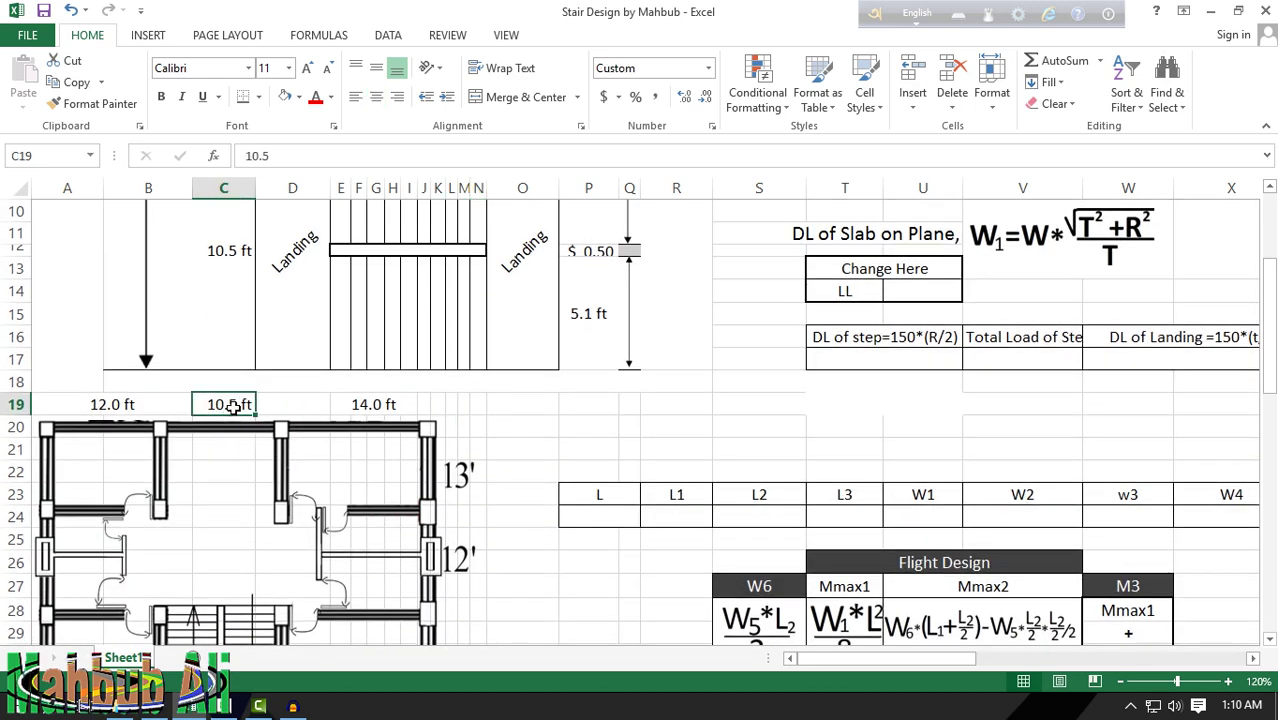
pyautogui.scroll(1, 242, 408)
pyautogui.scroll(1, 270, 287)
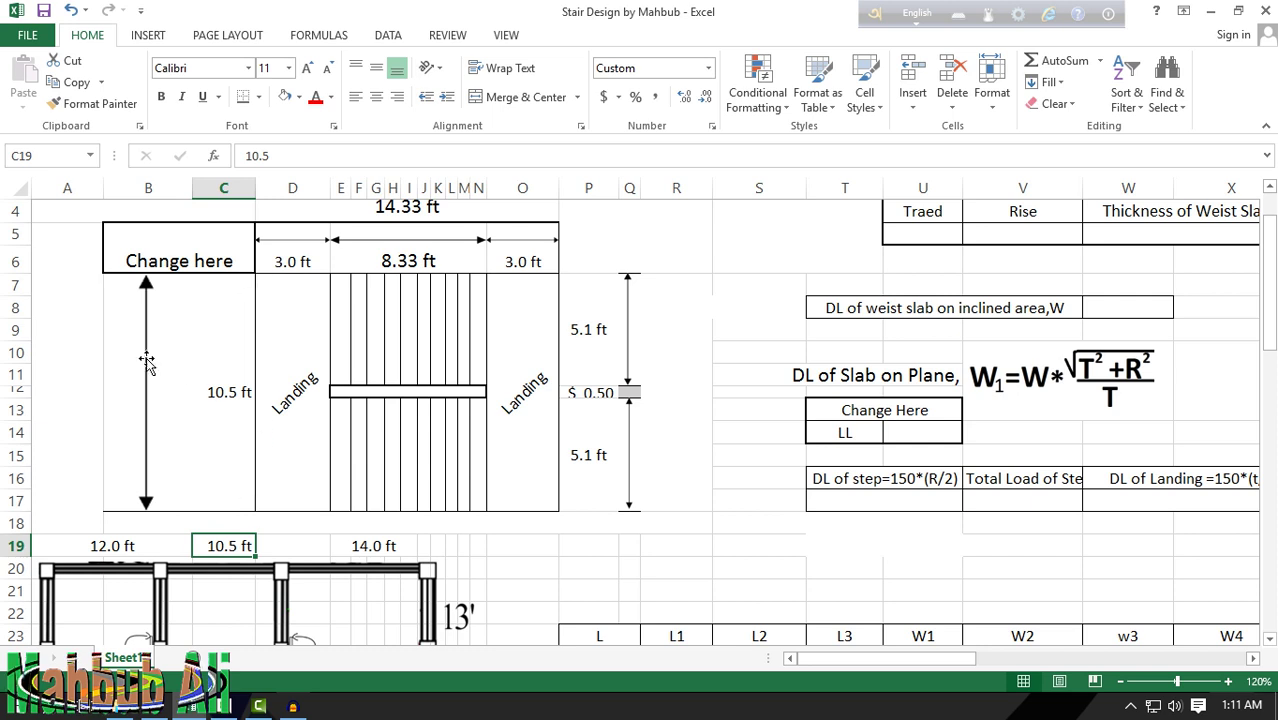
# Step: Link the length label B7 beside the vertical arrow to C19 with =C19
pyautogui.click(239, 398)
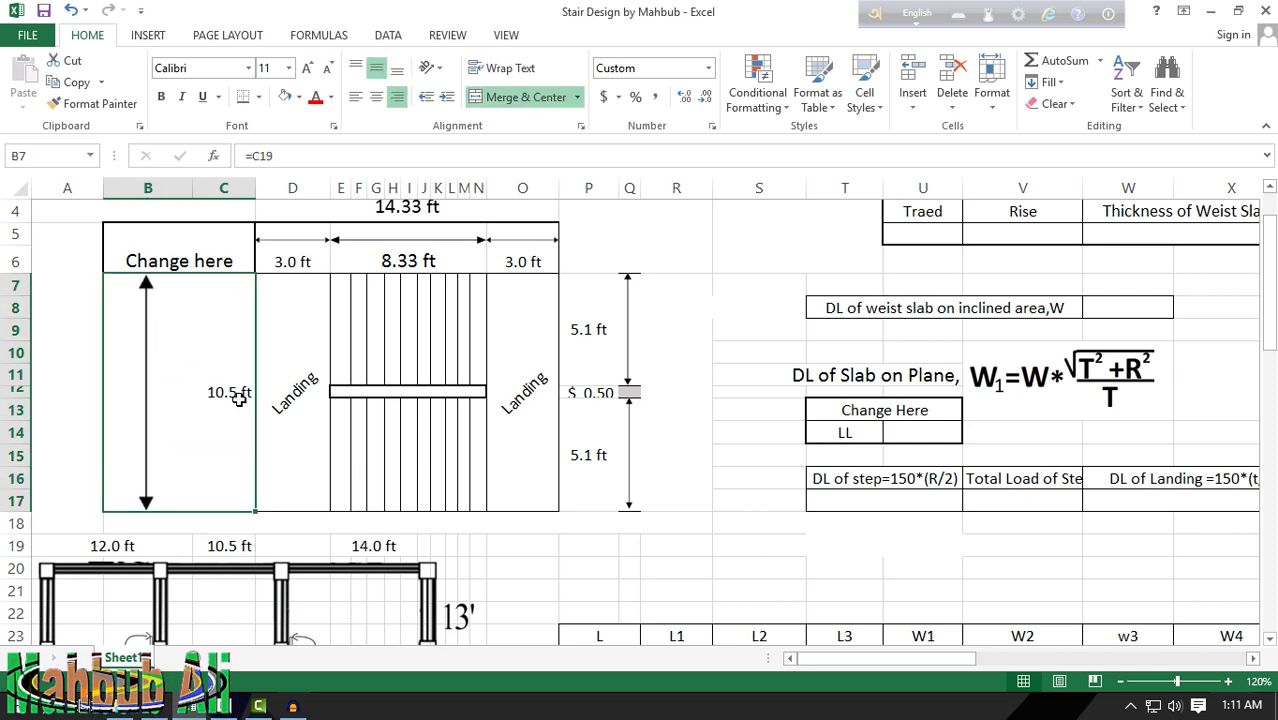
pyautogui.write('=')
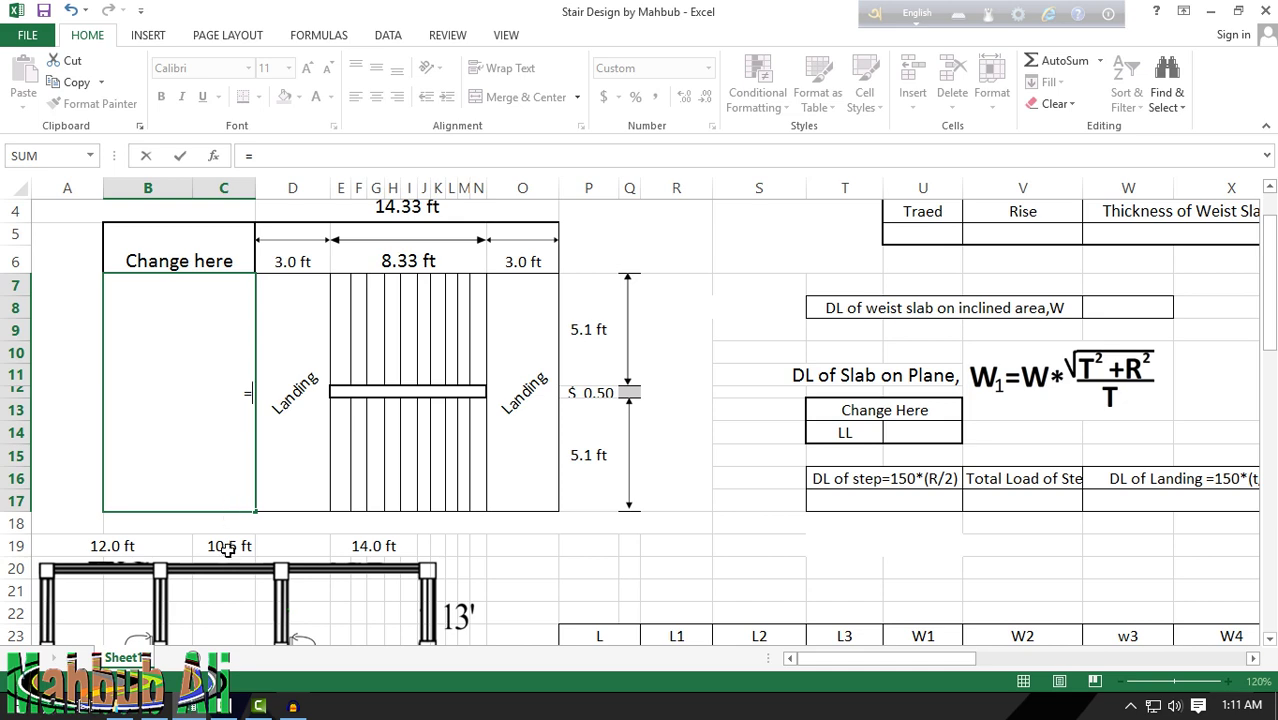
pyautogui.click(229, 549)
pyautogui.press('Return')
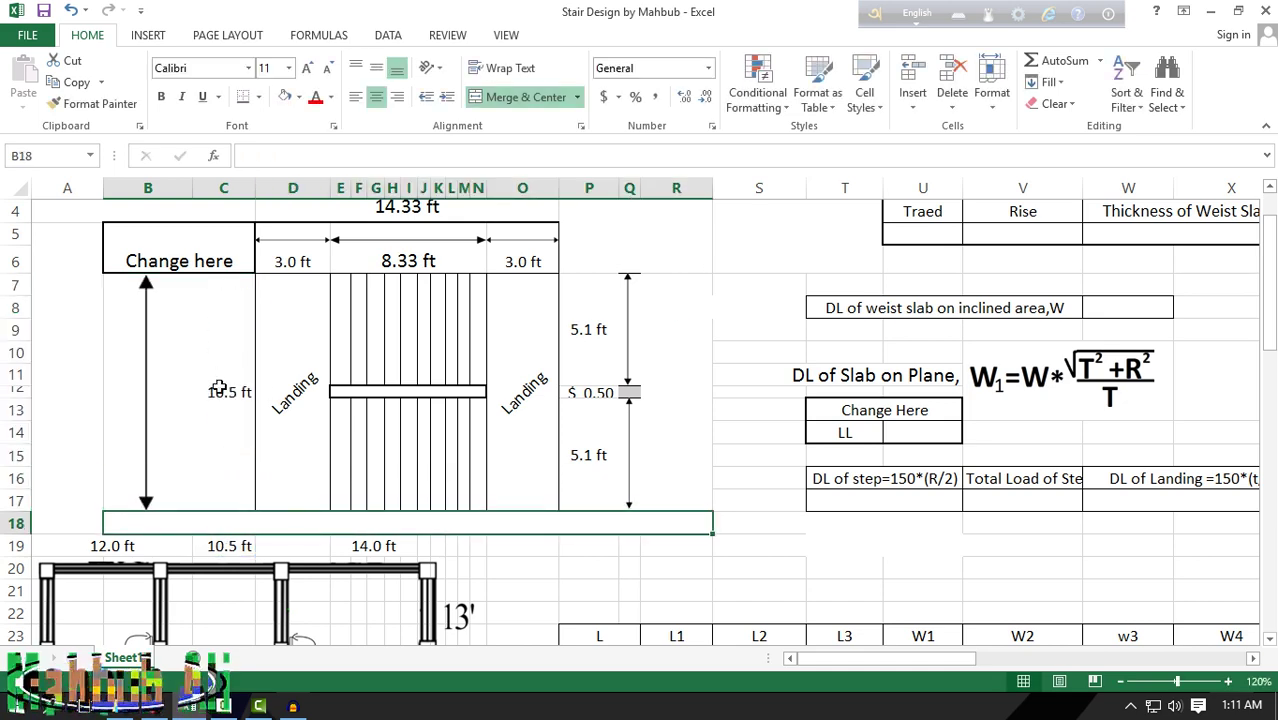
# Step: Centre the 10.5 ft label horizontally and vertically within its box
pyautogui.click(222, 400)
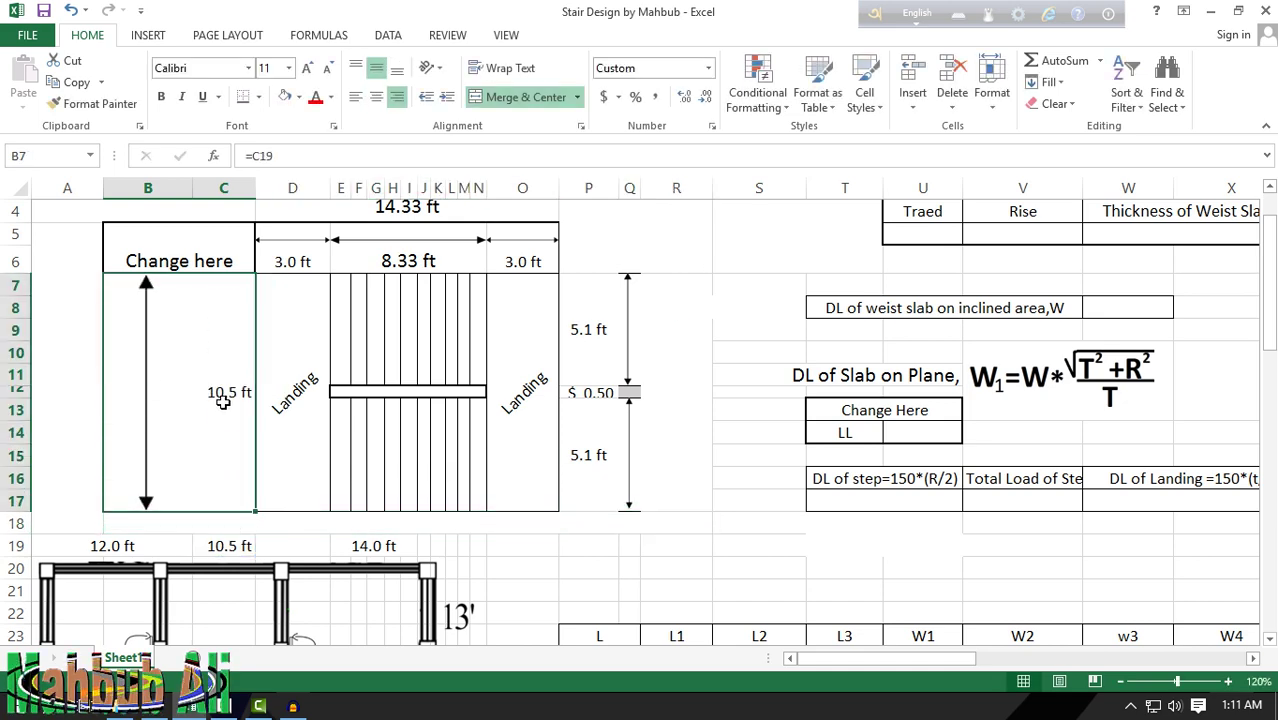
pyautogui.click(374, 104)
pyautogui.click(378, 72)
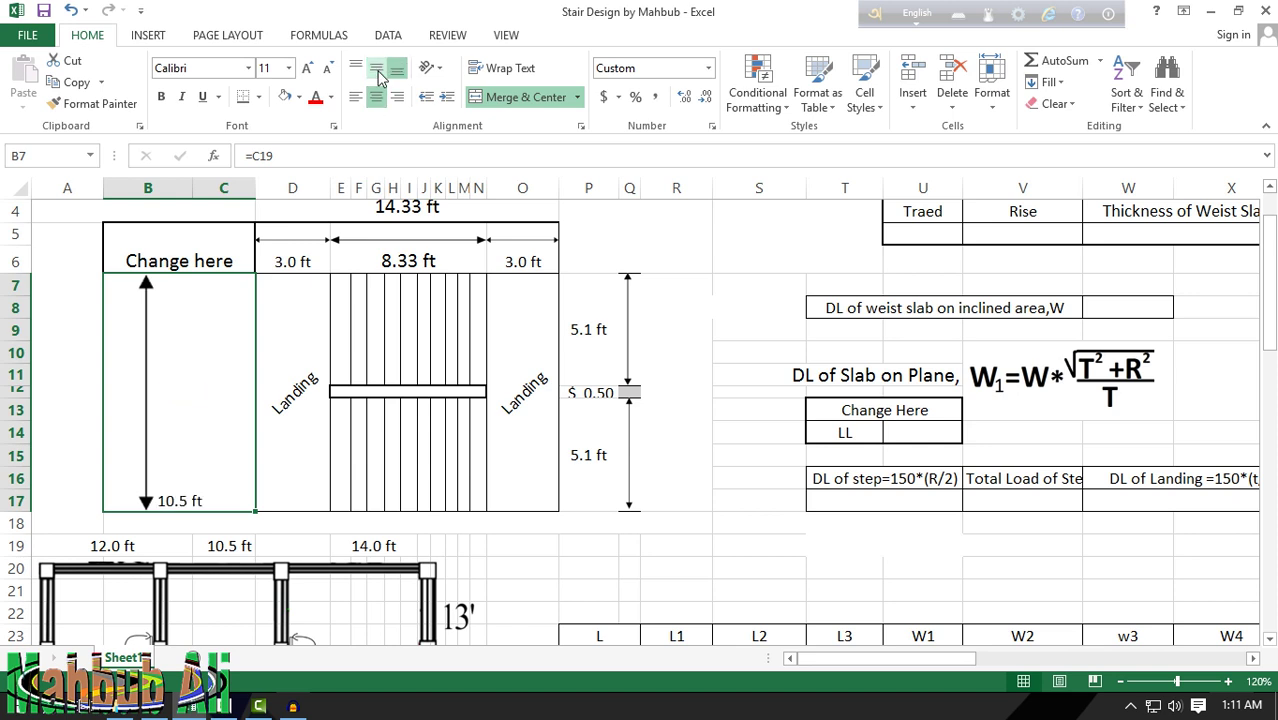
pyautogui.click(376, 68)
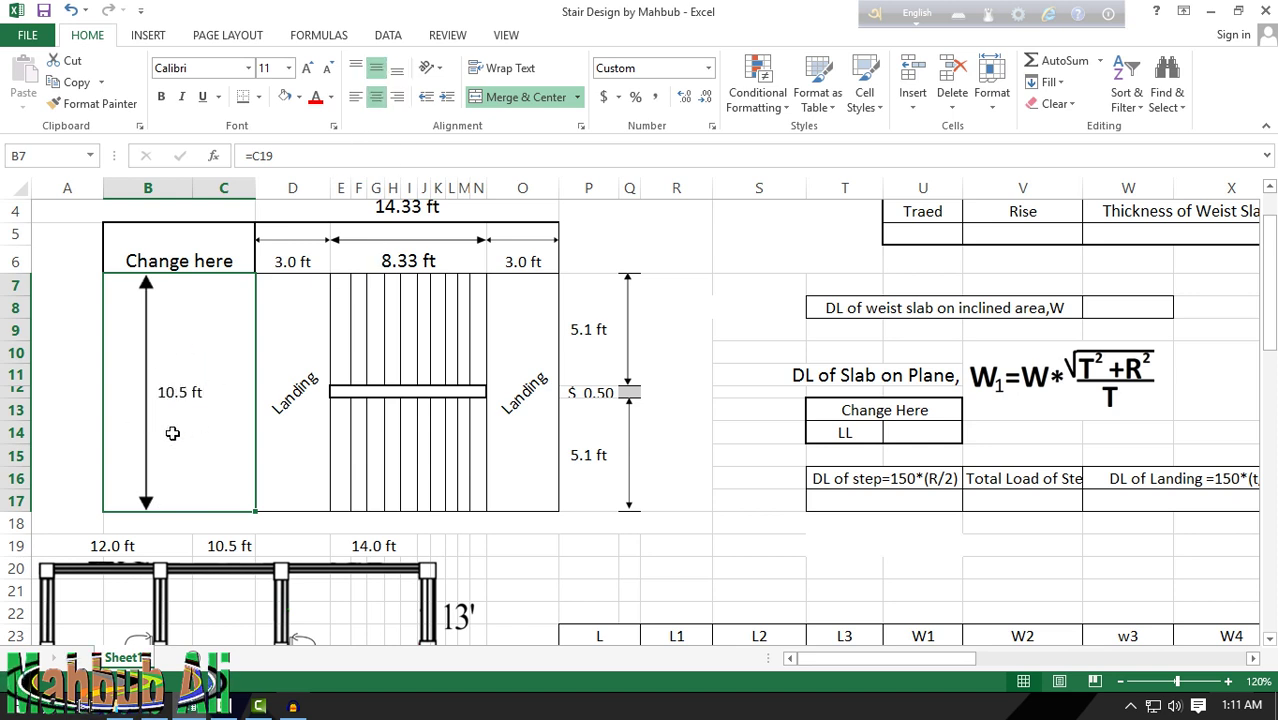
pyautogui.click(70, 392)
pyautogui.click(186, 386)
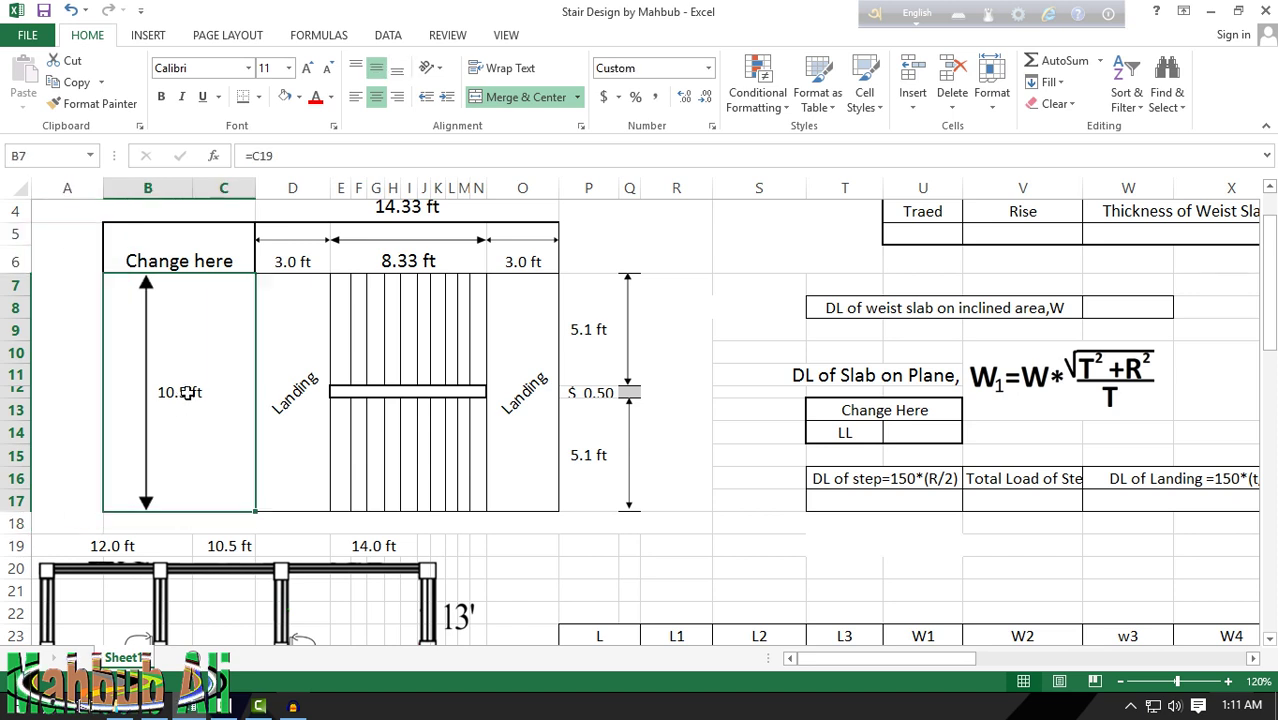
pyautogui.click(208, 256)
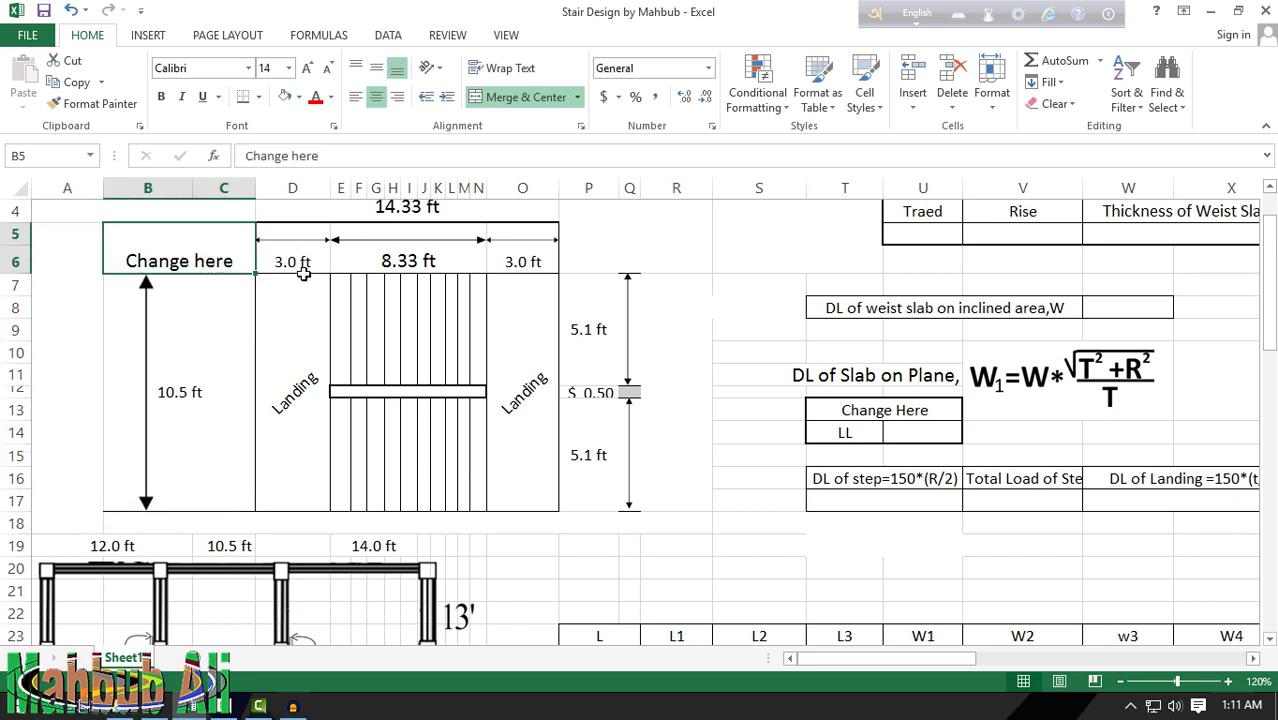
# Step: Review the plan width cells, the 8.33 ft flight and the 10.5 ft height source
pyautogui.click(467, 258)
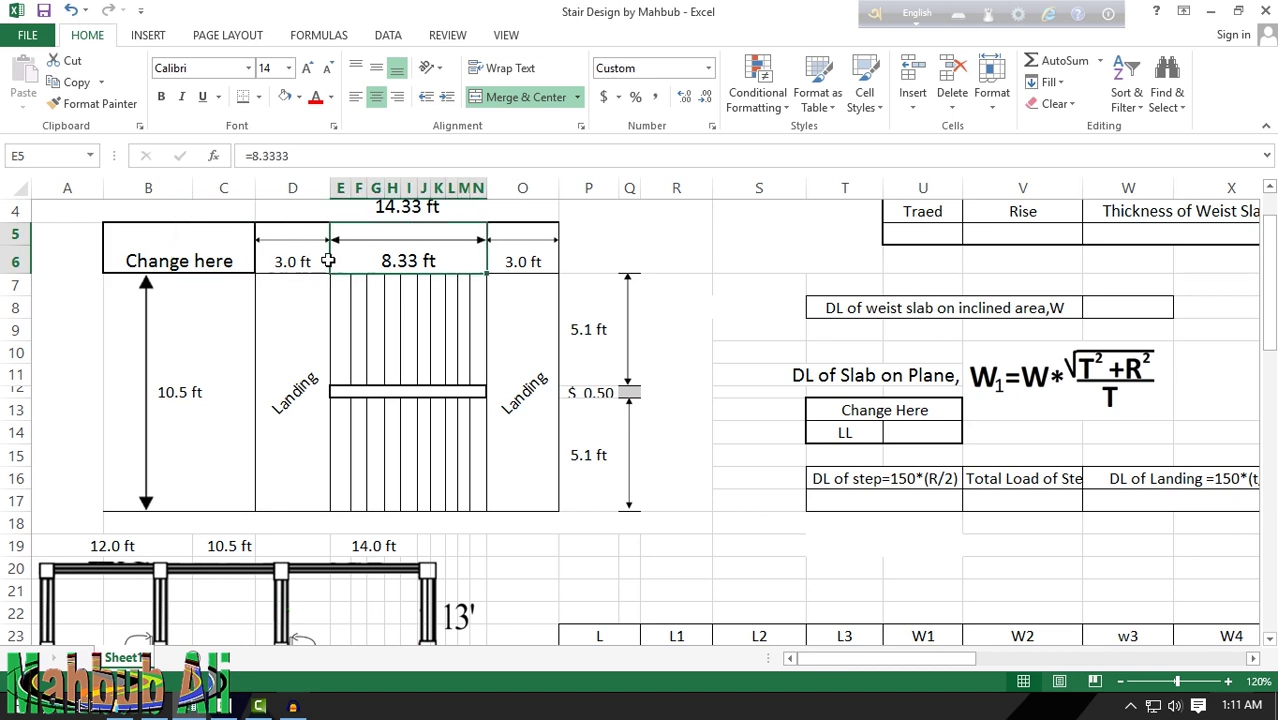
pyautogui.click(248, 258)
pyautogui.click(442, 258)
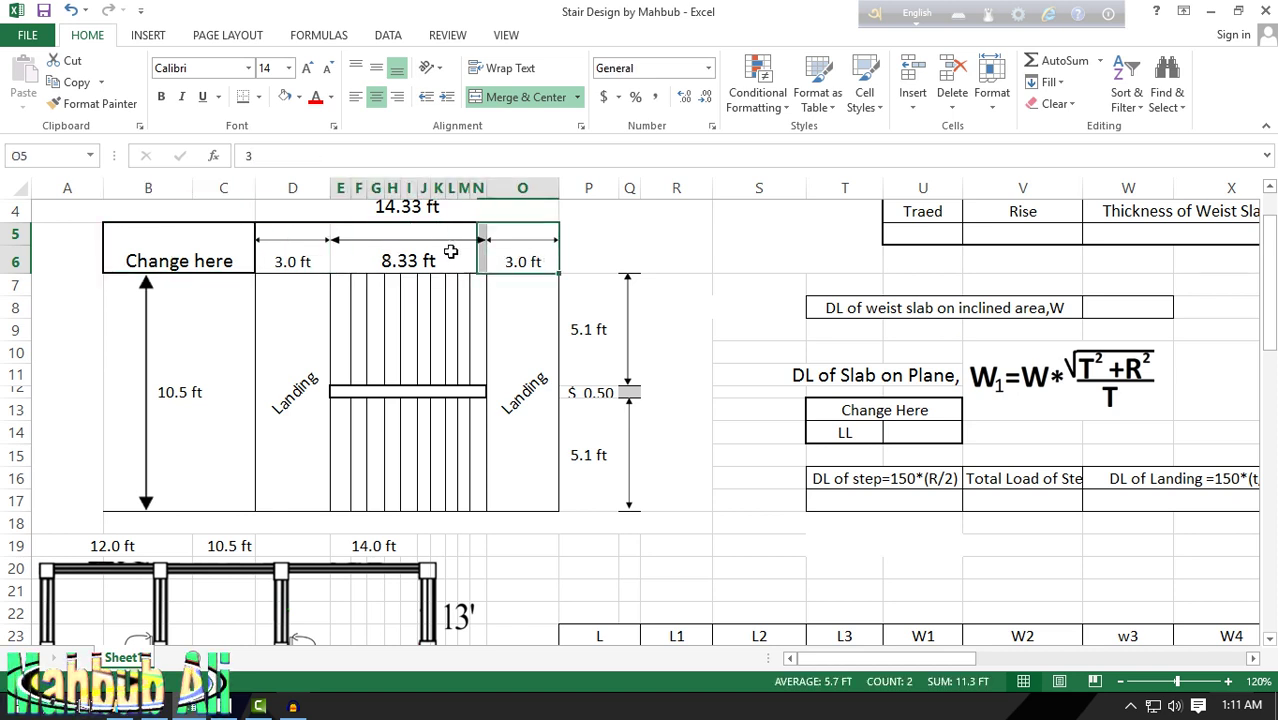
pyautogui.keyDown('shift'); pyautogui.click(297, 260); pyautogui.keyUp('shift')
pyautogui.click(180, 390)
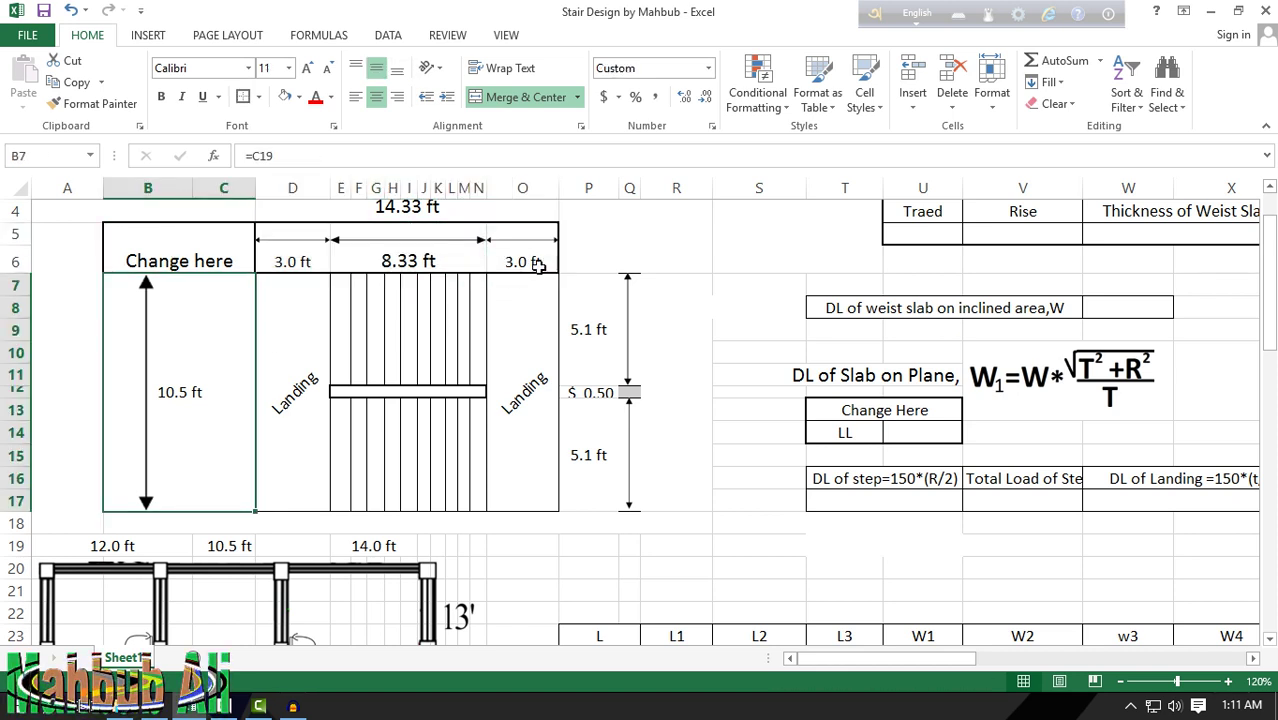
pyautogui.click(699, 242)
pyautogui.scroll(1, 699, 242)
pyautogui.press('Left')
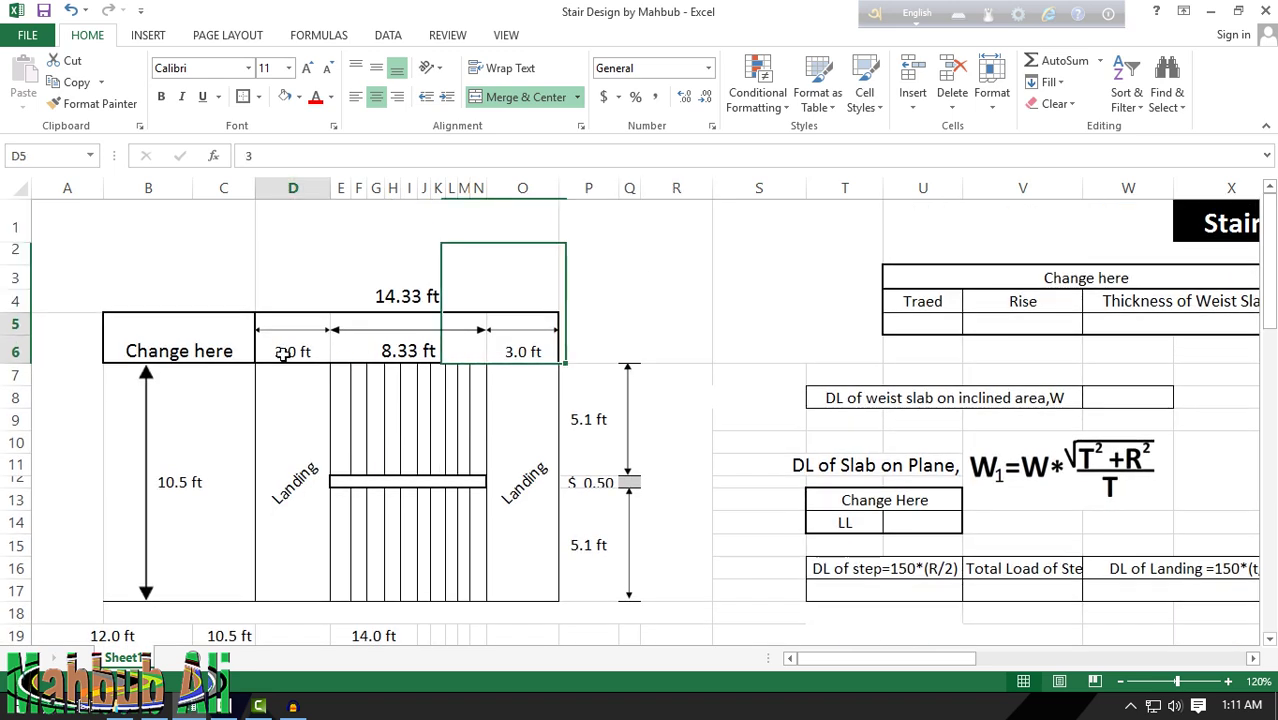
pyautogui.press('Down')
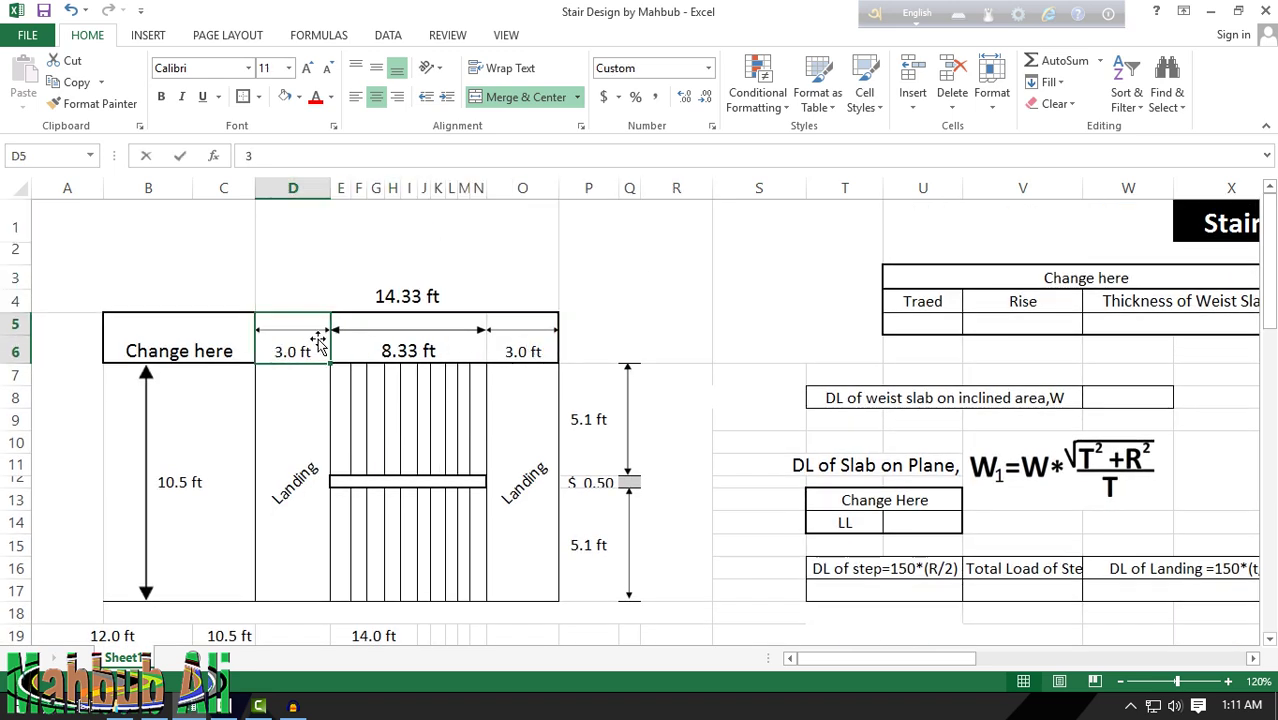
# Step: Set D5 and O5 landing widths to 3.5 ft and re-enter the E5 flight as 8.33
pyautogui.doubleClick(318, 342)
pyautogui.write('5')
pyautogui.press('Return')
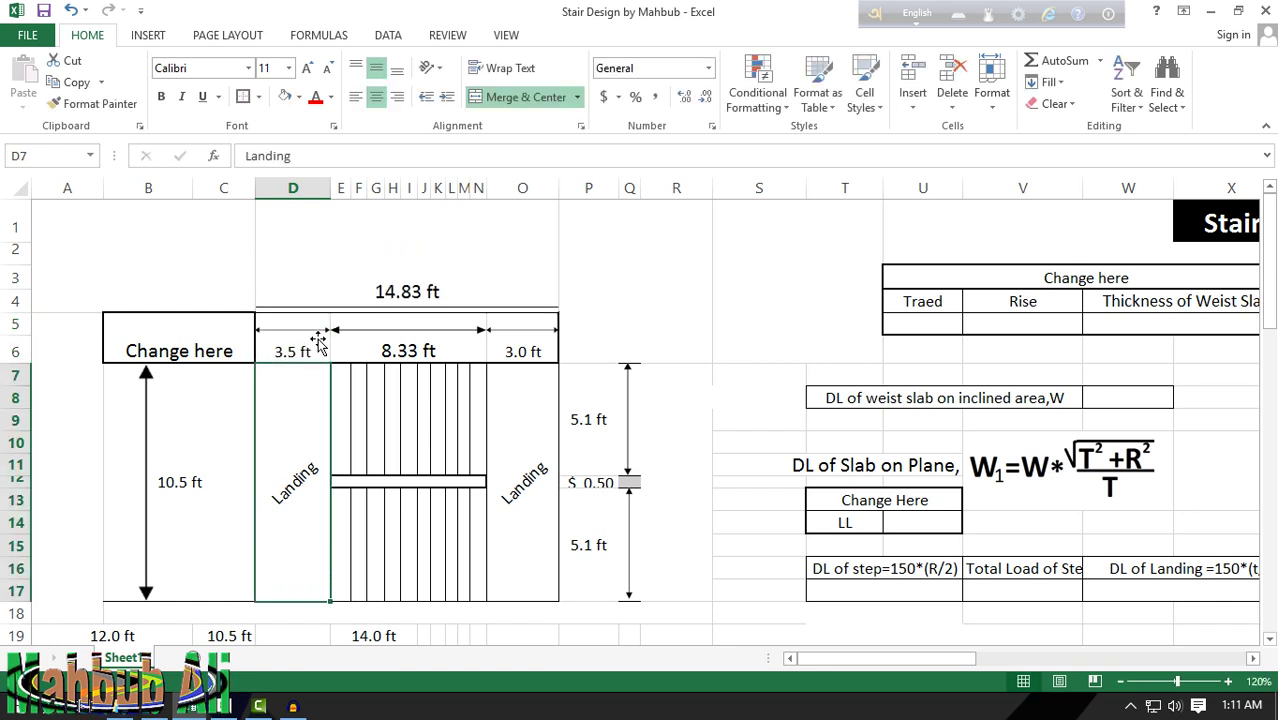
pyautogui.click(414, 352)
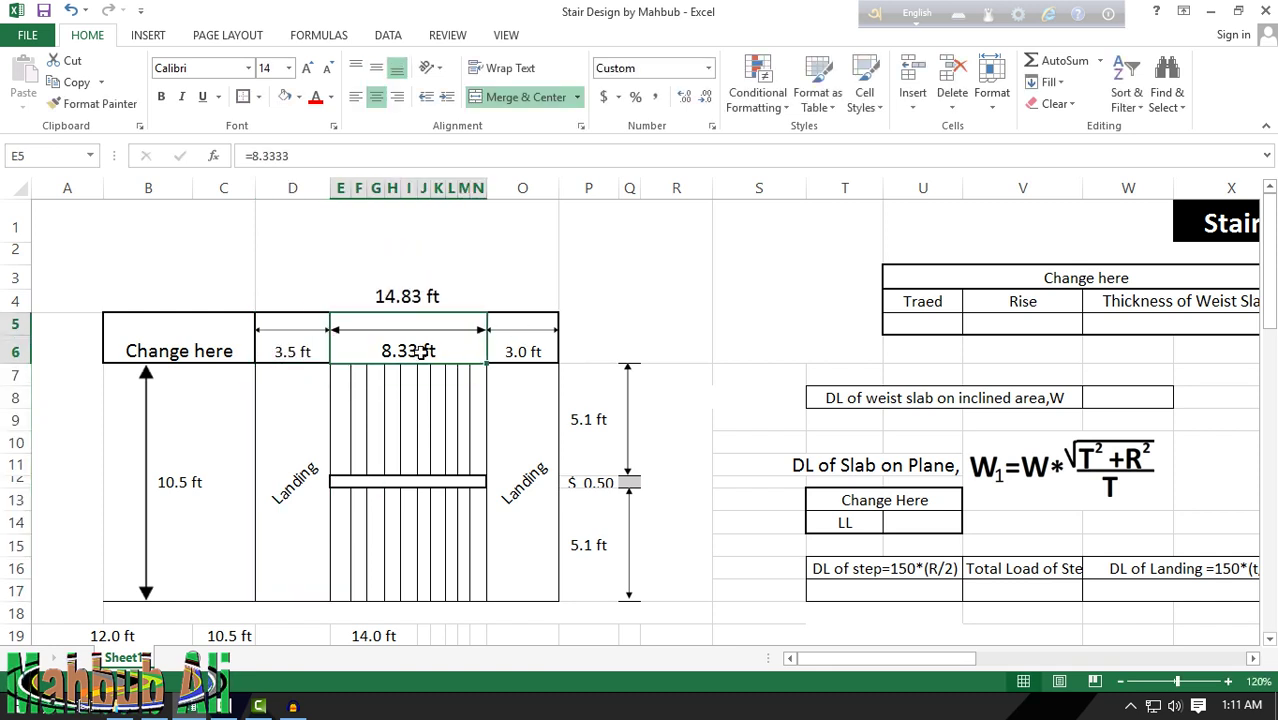
pyautogui.write('9')
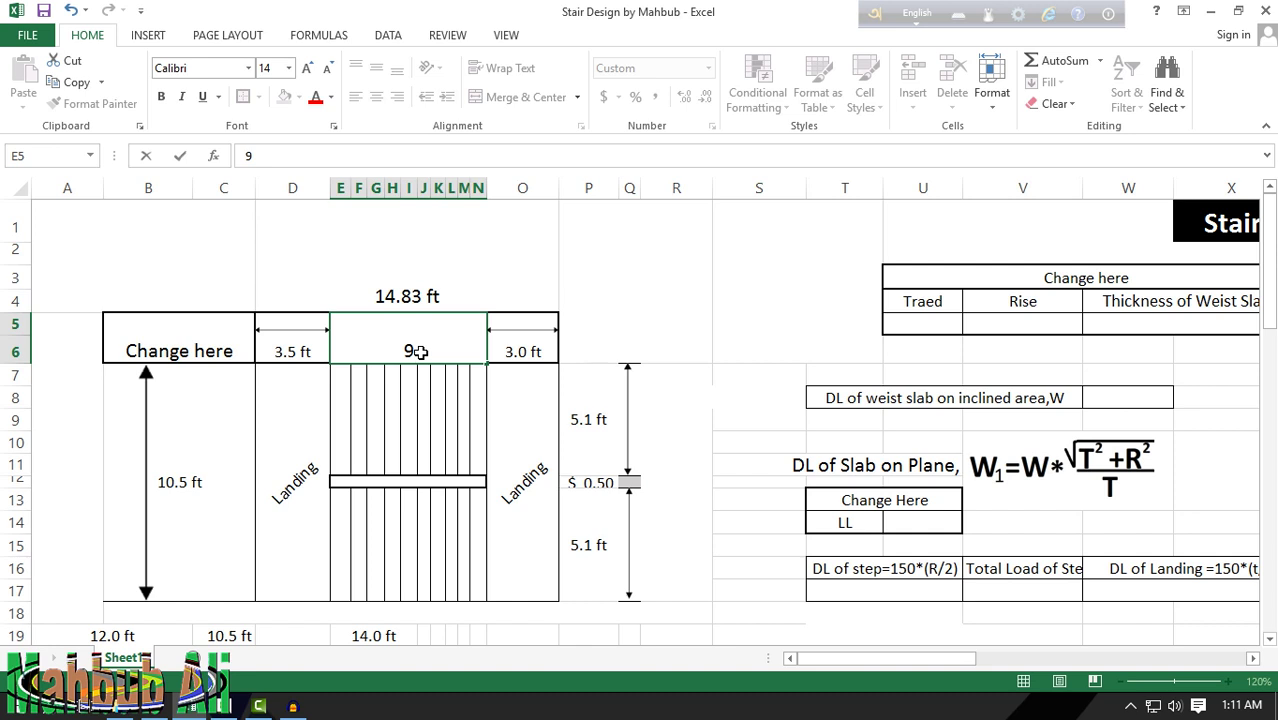
pyautogui.press('BackSpace')
pyautogui.write('8.')
pyautogui.write('33')
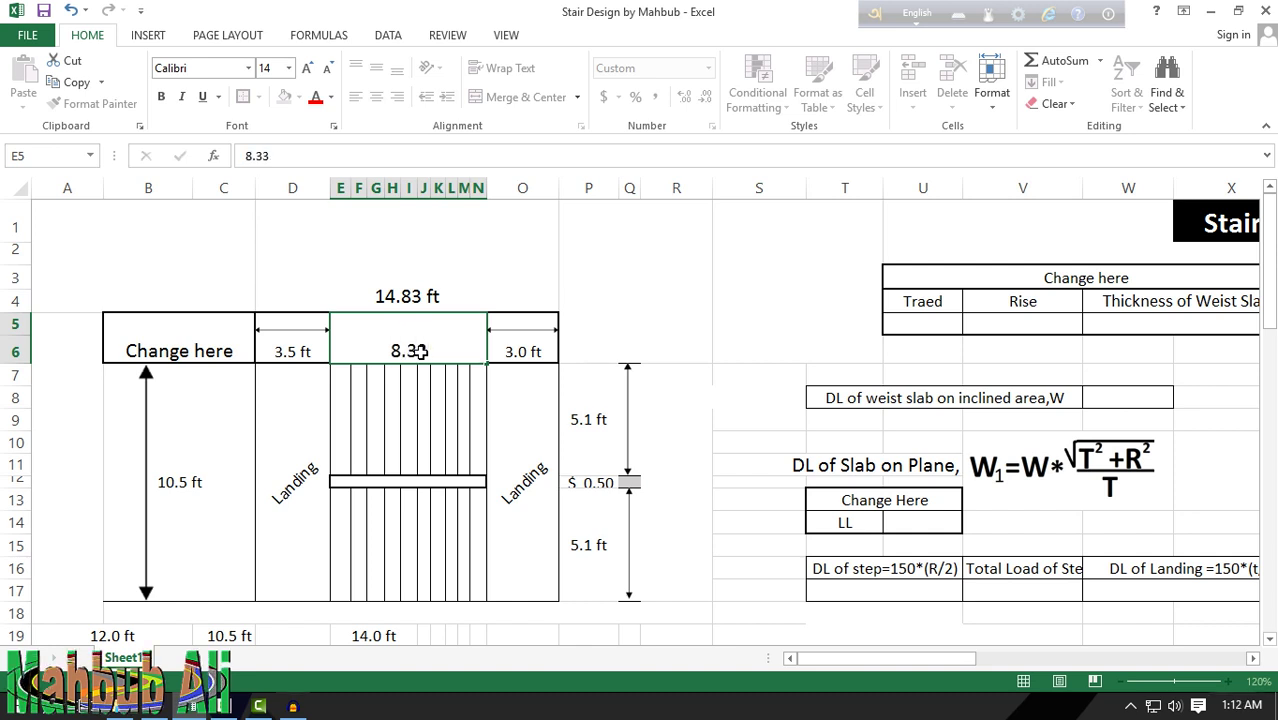
pyautogui.press('Return')
pyautogui.click(509, 357)
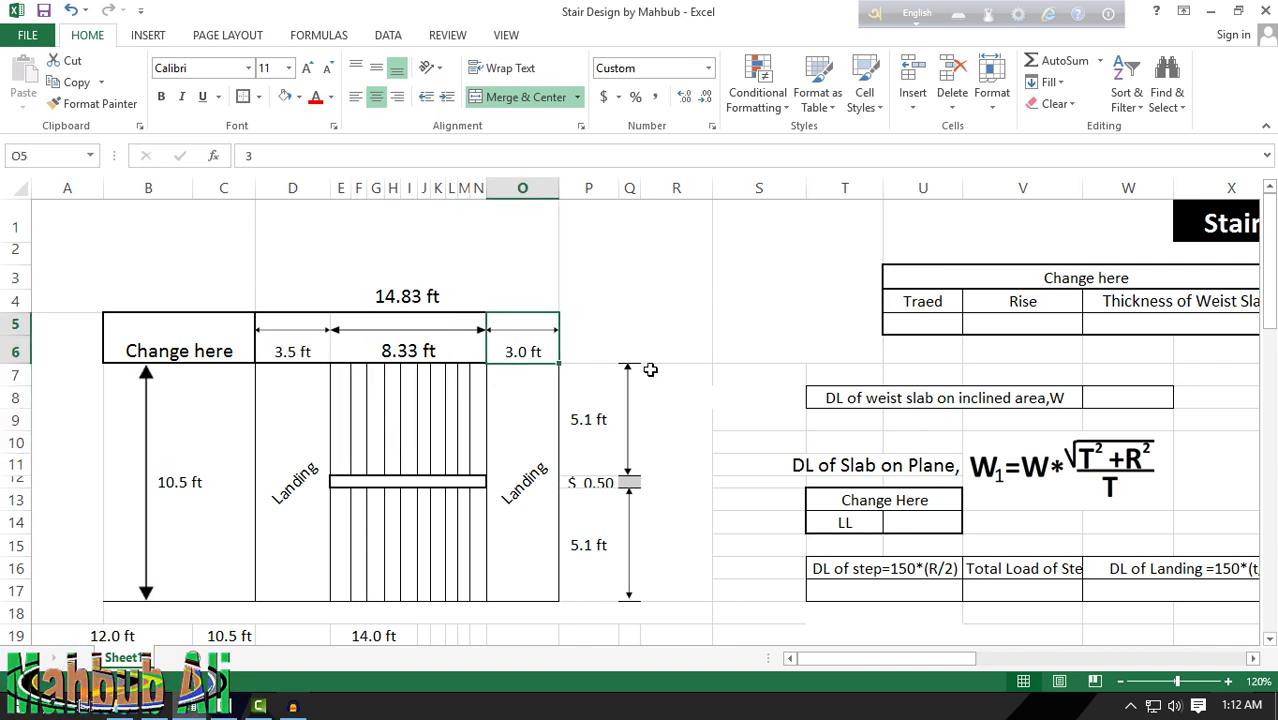
pyautogui.write('3.5')
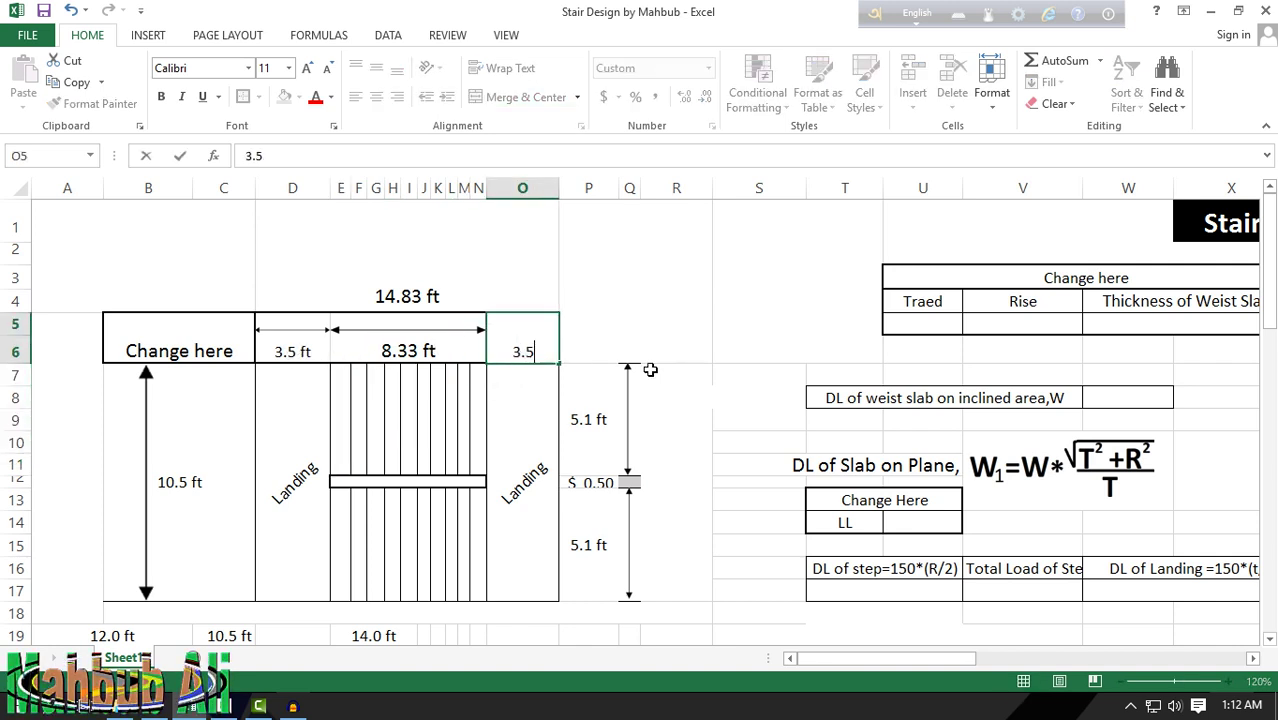
pyautogui.press('Return')
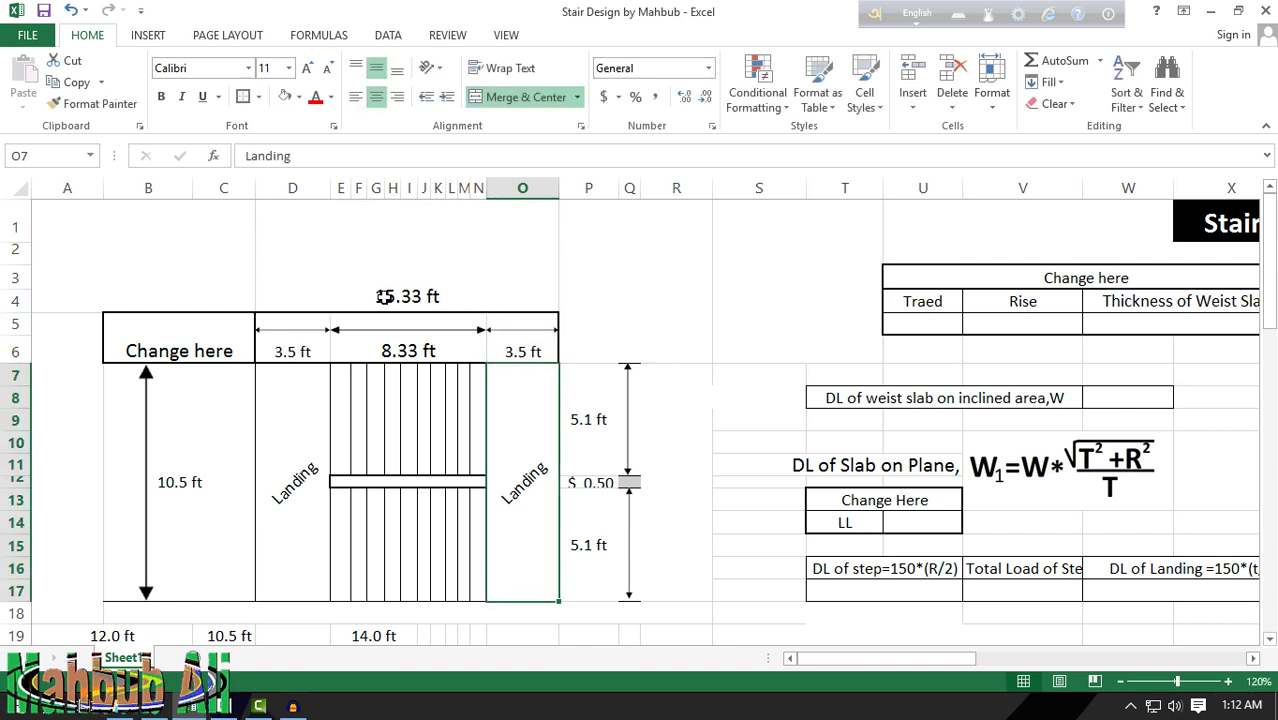
# Step: Enter =D5+E5+O5 in the D1 total so it sums both landings and the flight
pyautogui.click(411, 289)
pyautogui.write('=')
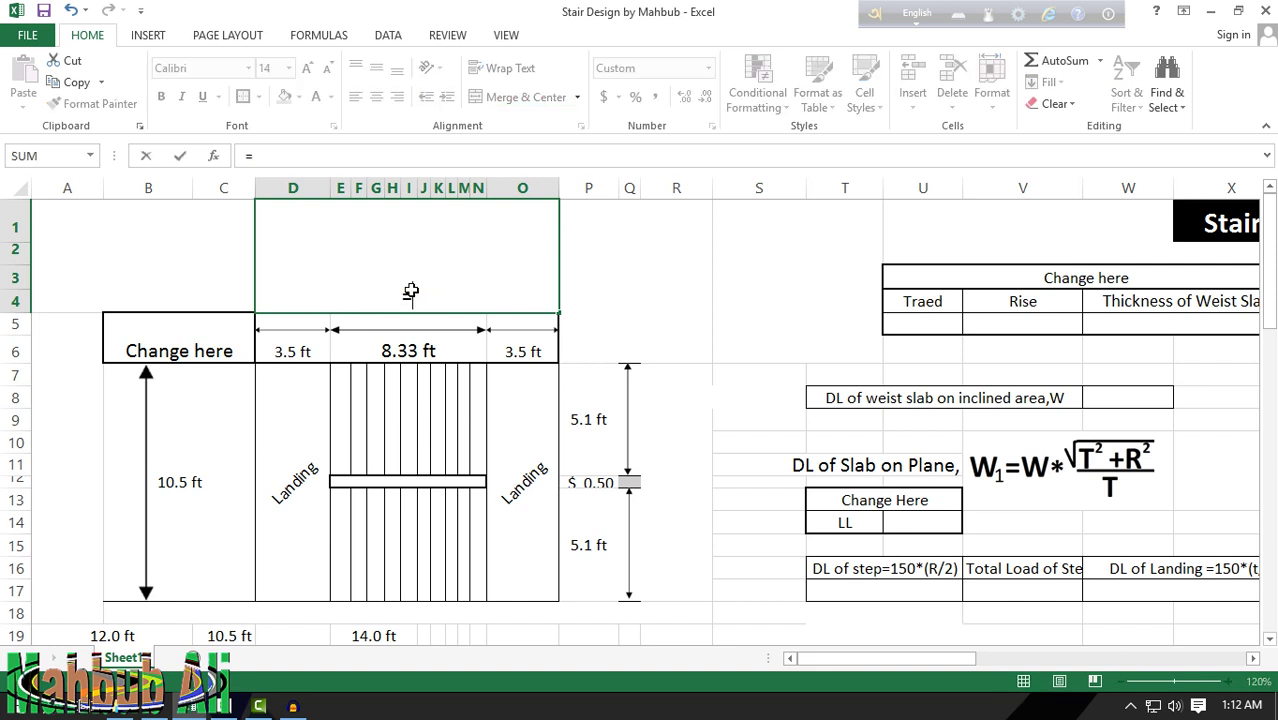
pyautogui.click(291, 355)
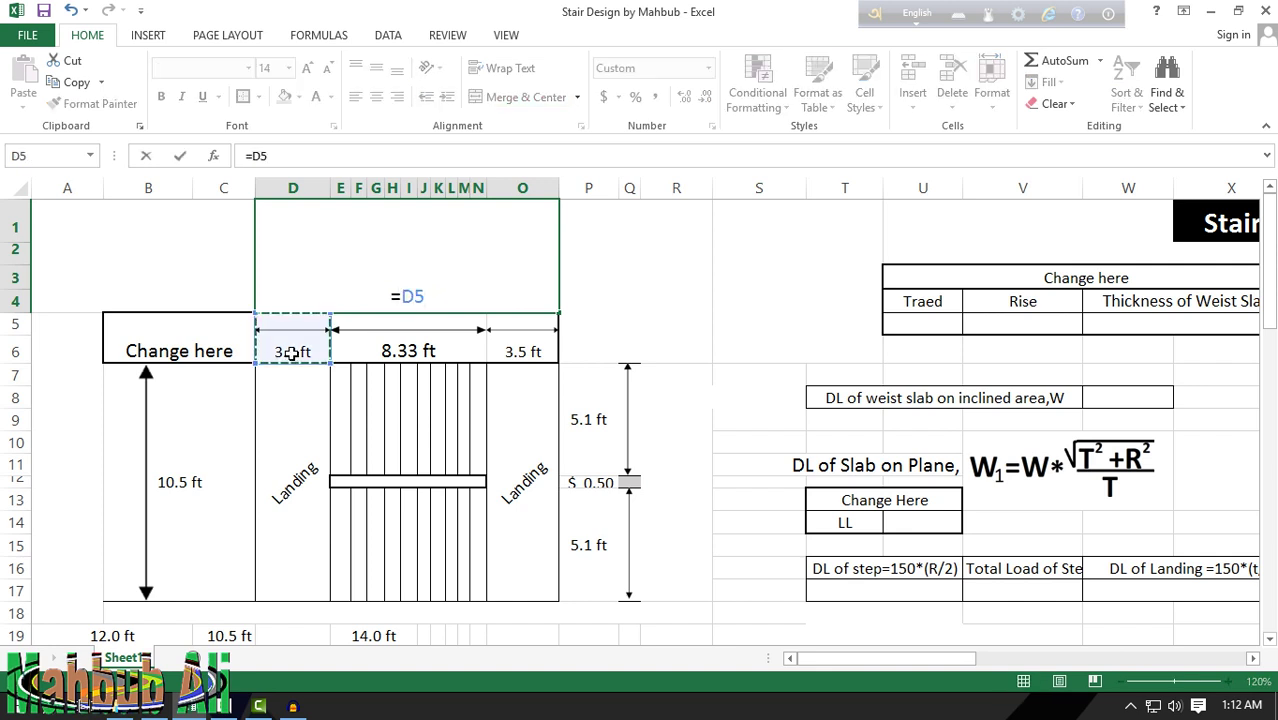
pyautogui.write('+')
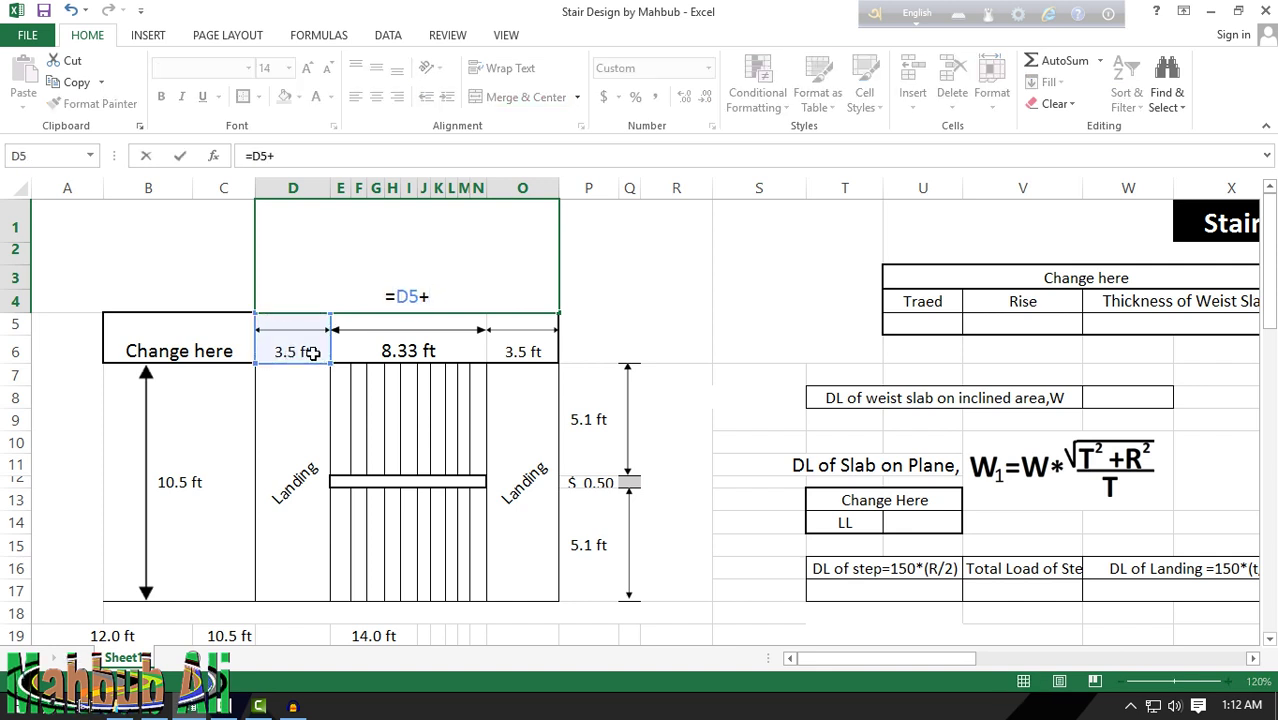
pyautogui.click(408, 350)
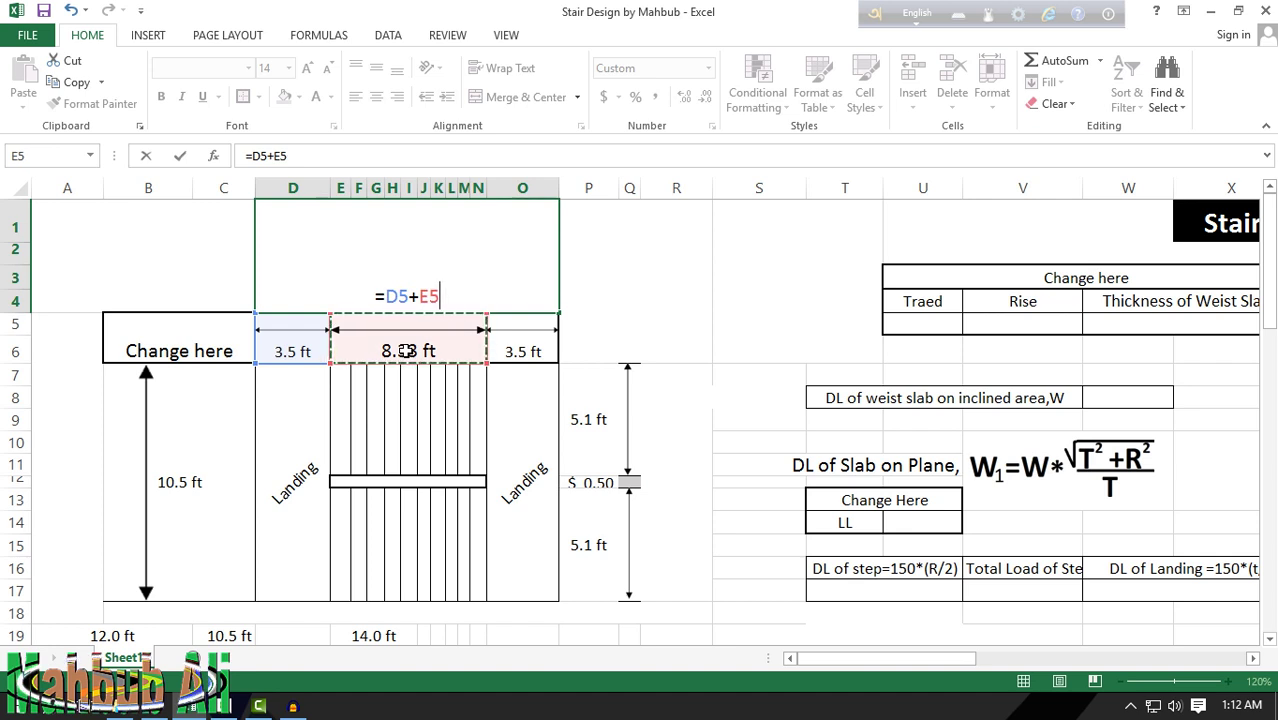
pyautogui.write('+')
pyautogui.click(512, 350)
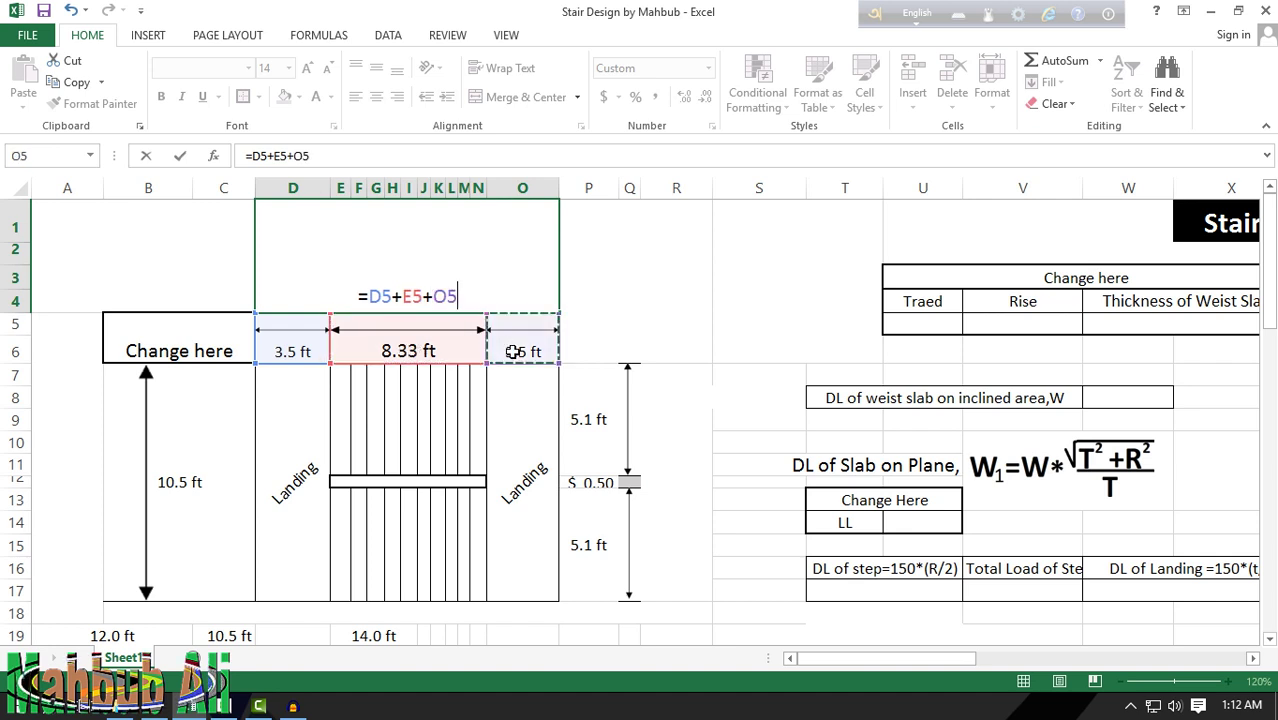
pyautogui.press('Return')
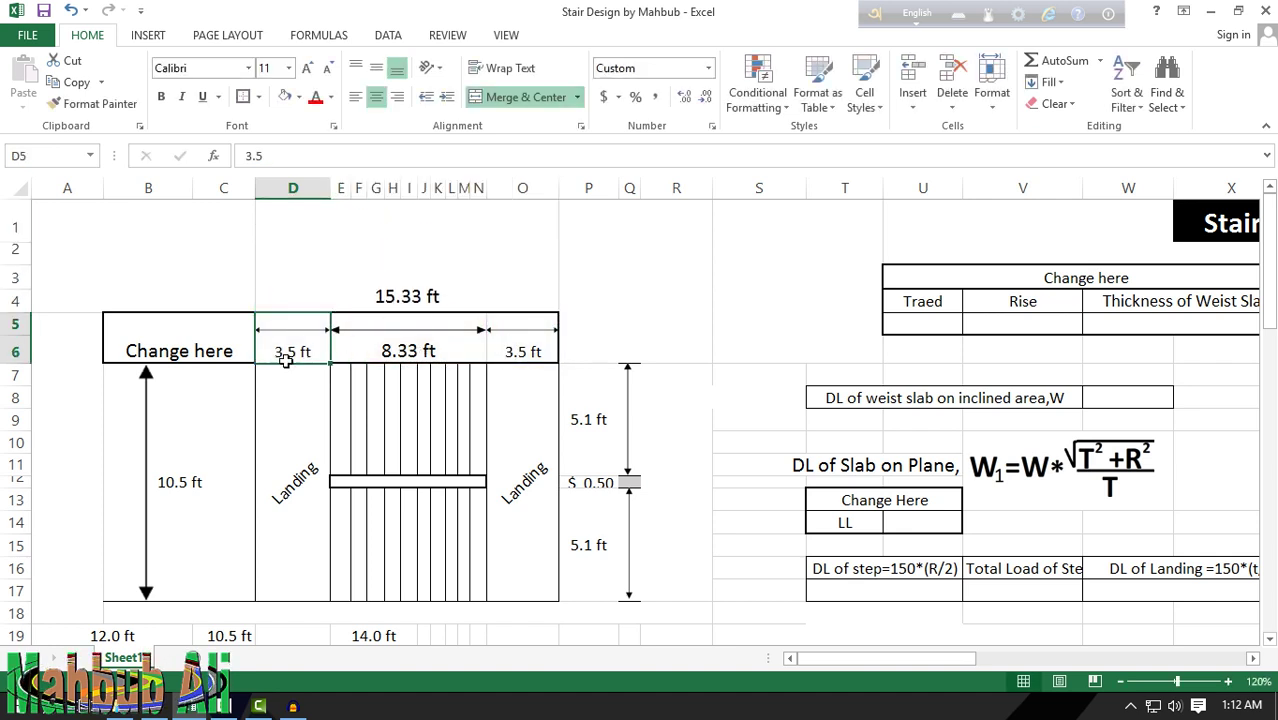
# Step: Check the upper span formula and the 10.5 ft dimension under the floor plan
pyautogui.click(645, 305)
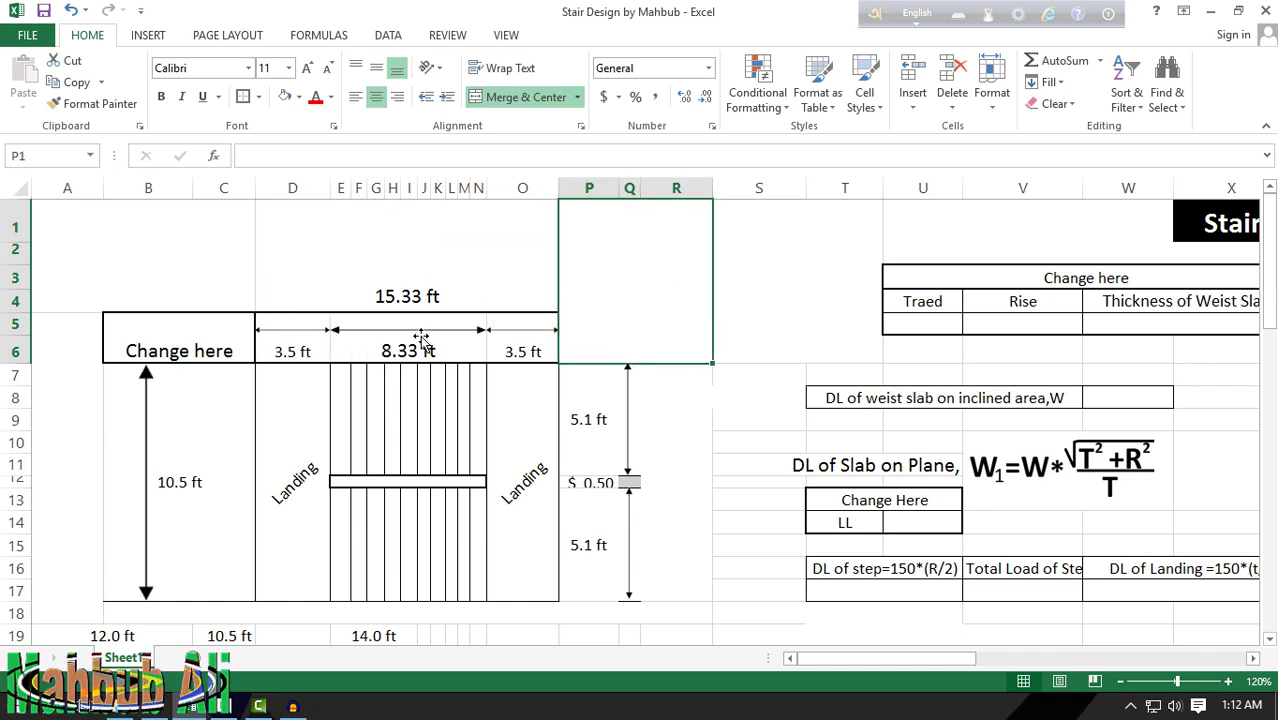
pyautogui.scroll(-4, 431, 333)
pyautogui.scroll(-2, 431, 333)
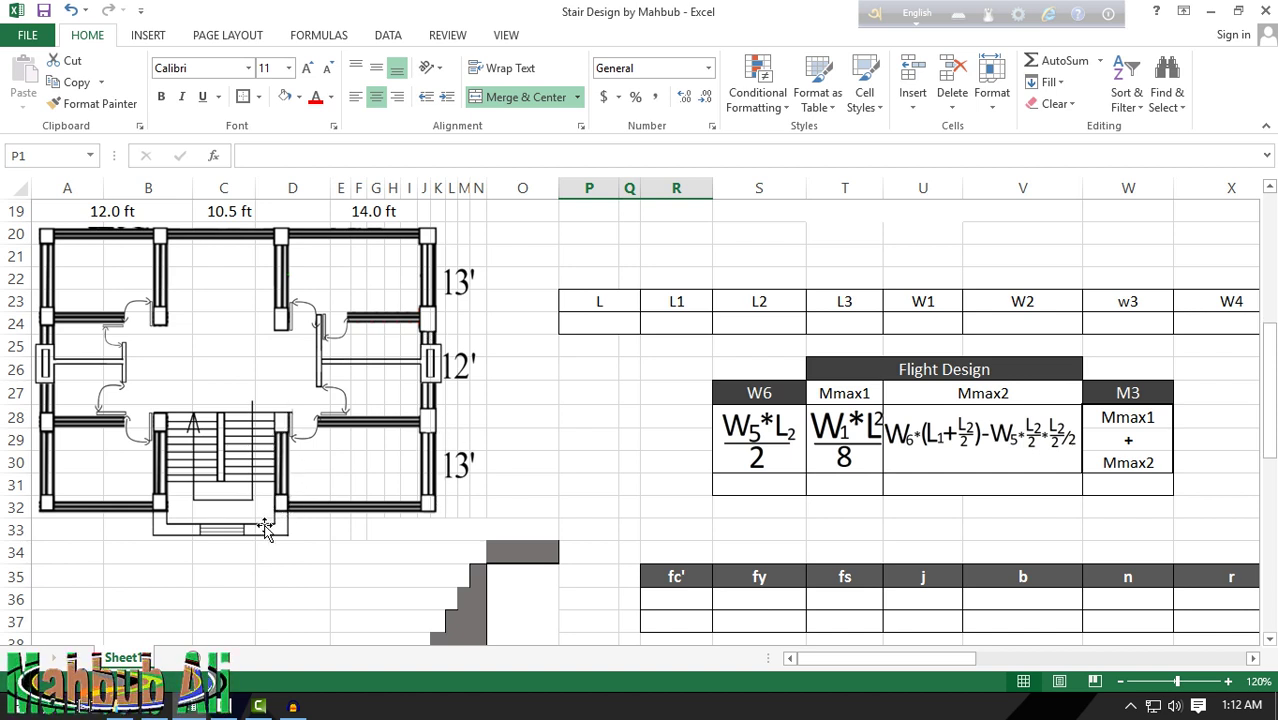
pyautogui.scroll(6, 548, 524)
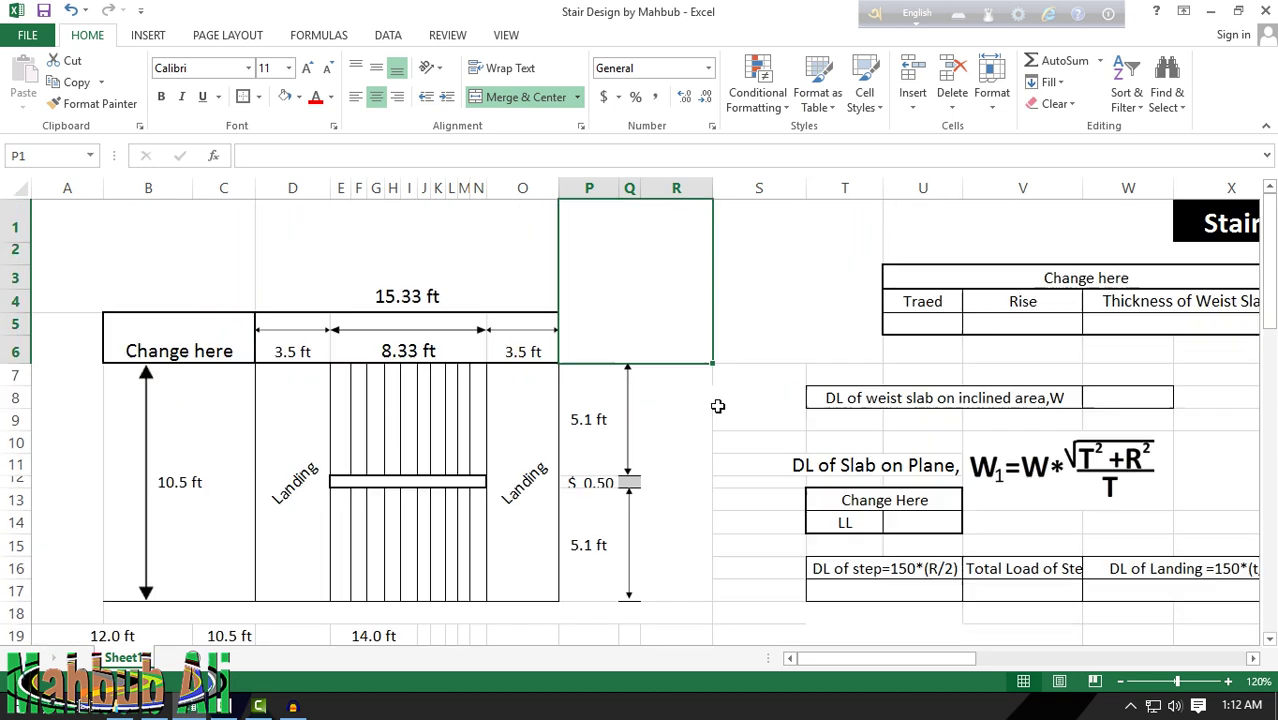
pyautogui.click(590, 405)
pyautogui.scroll(-3, 190, 418)
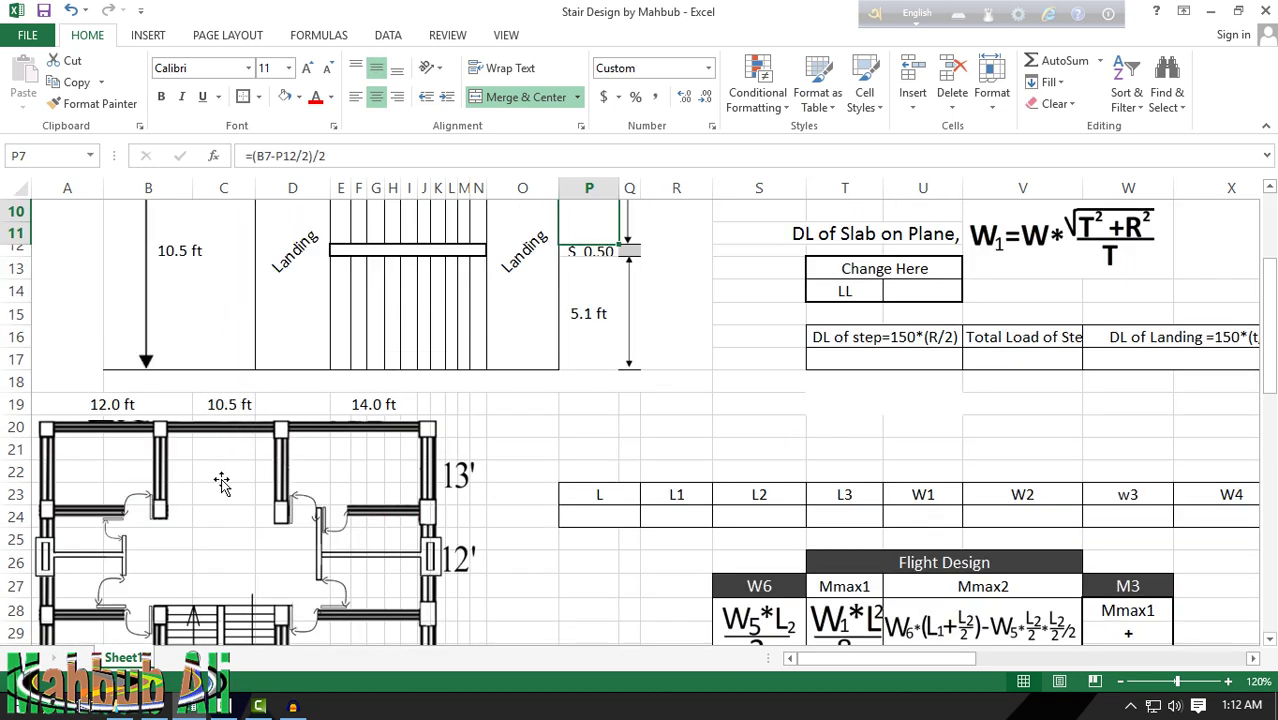
pyautogui.scroll(-2, 222, 483)
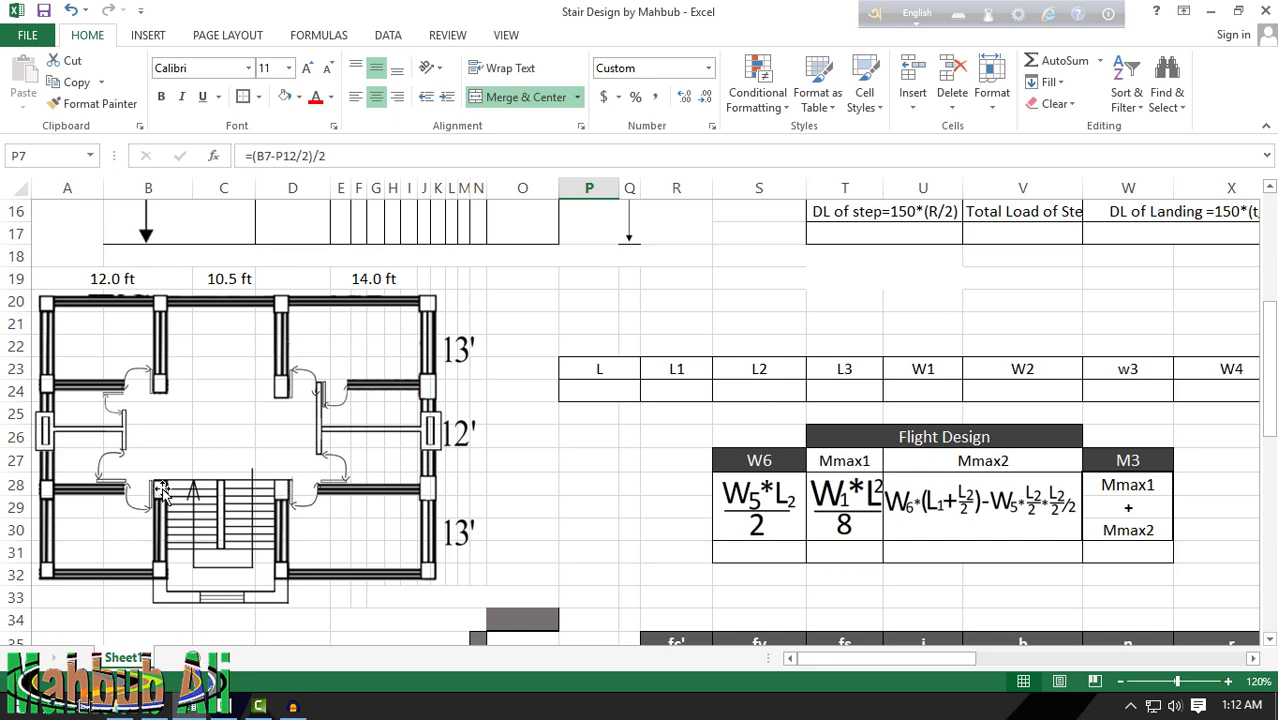
pyautogui.scroll(4, 207, 470)
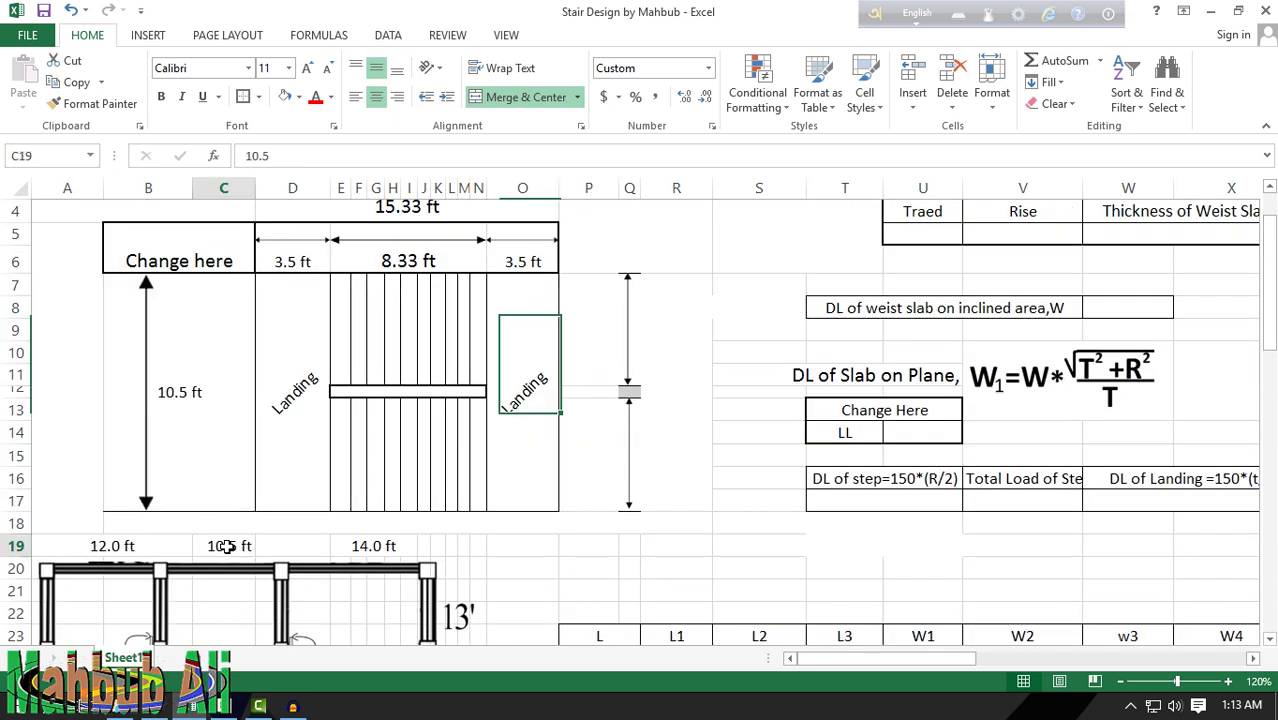
pyautogui.click(245, 547)
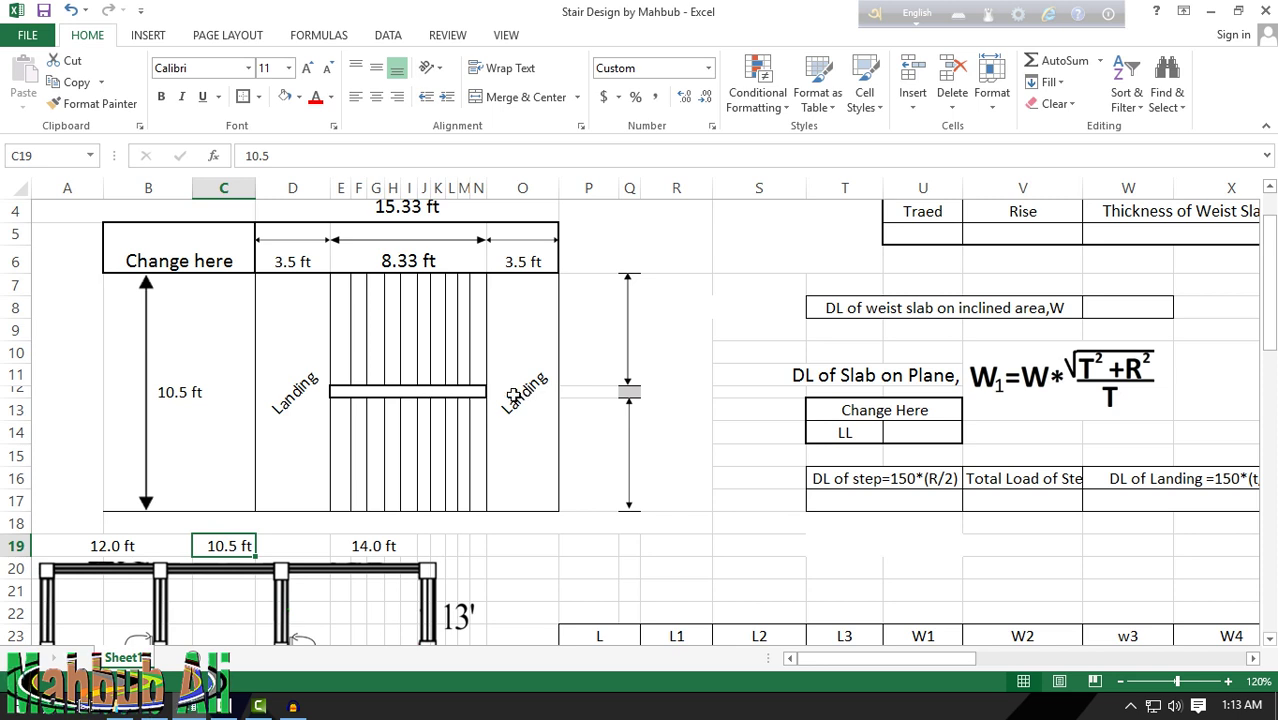
# Step: Change the P12 gap dimension between the two spans from 0.50 to 0.6 ft
pyautogui.click(458, 395)
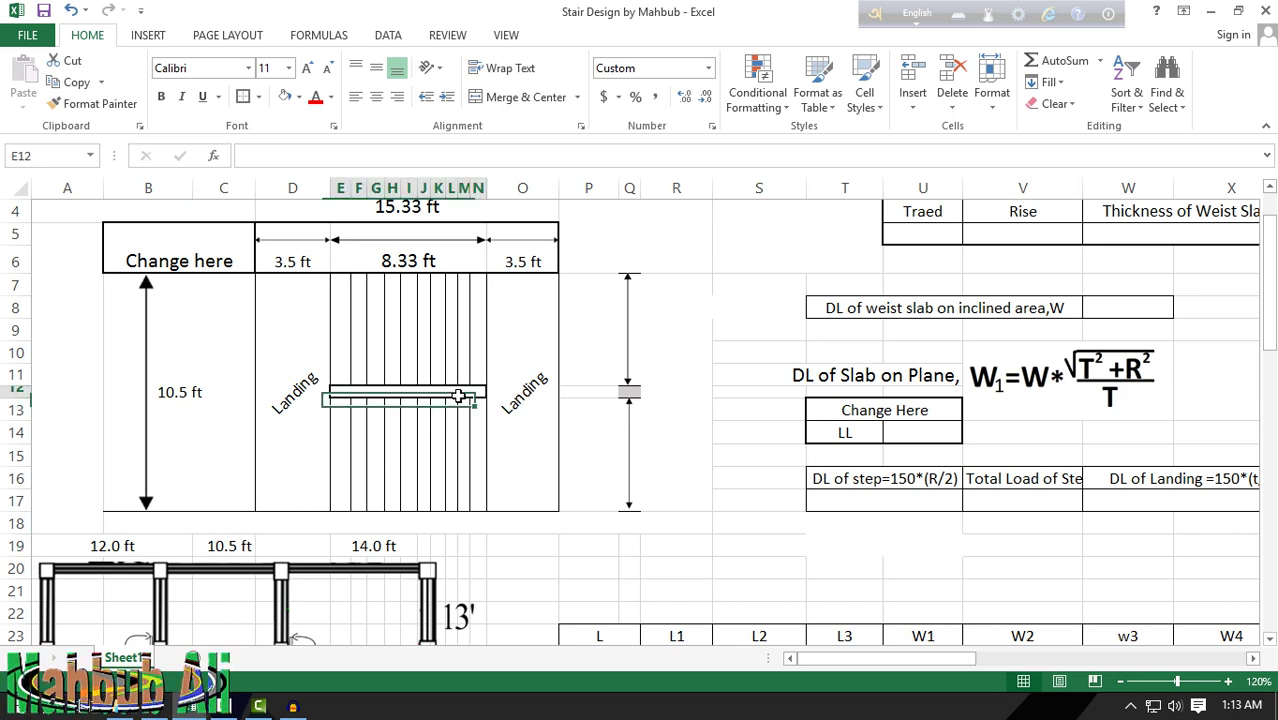
pyautogui.click(658, 394)
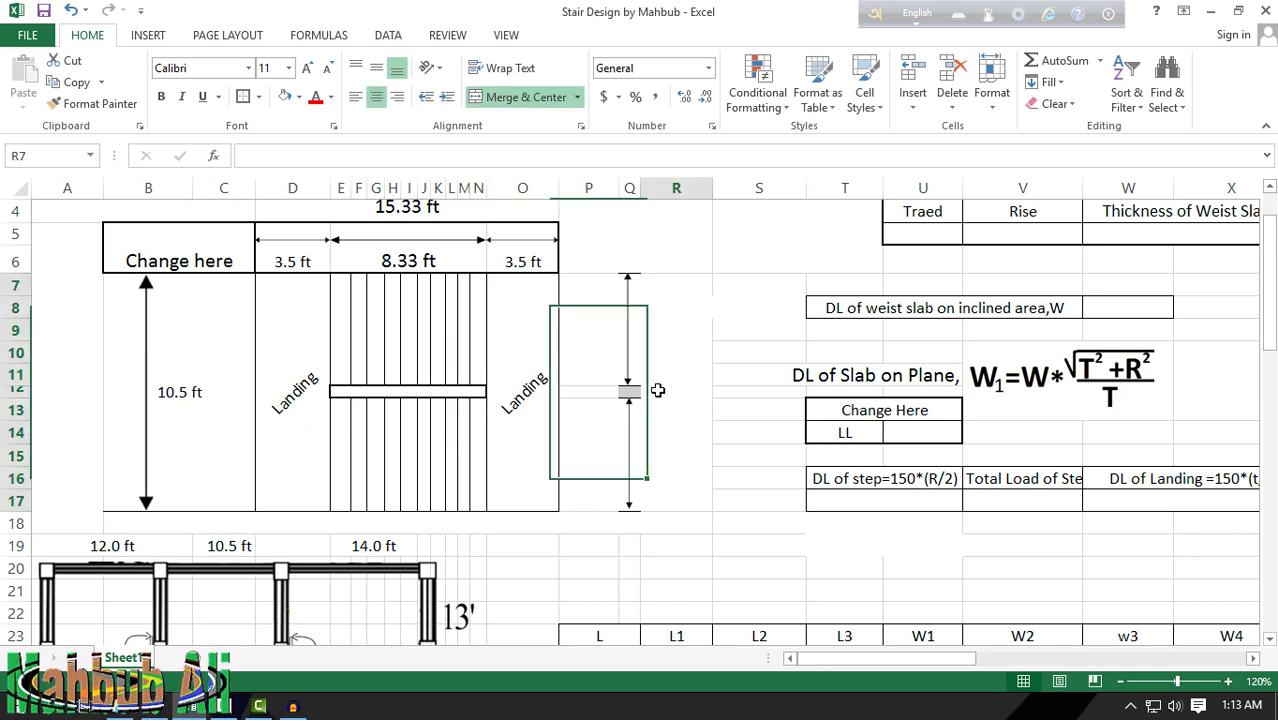
pyautogui.click(595, 395)
pyautogui.click(650, 394)
pyautogui.click(603, 397)
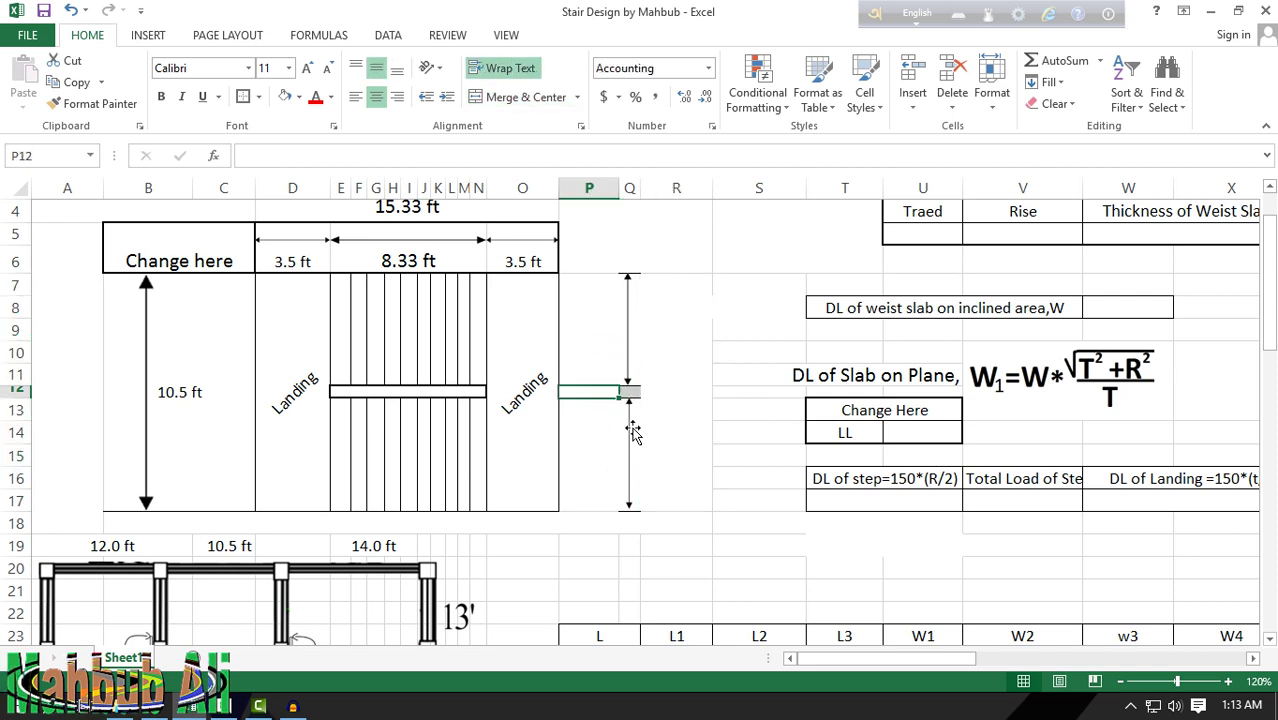
pyautogui.write('.6')
pyautogui.click(694, 395)
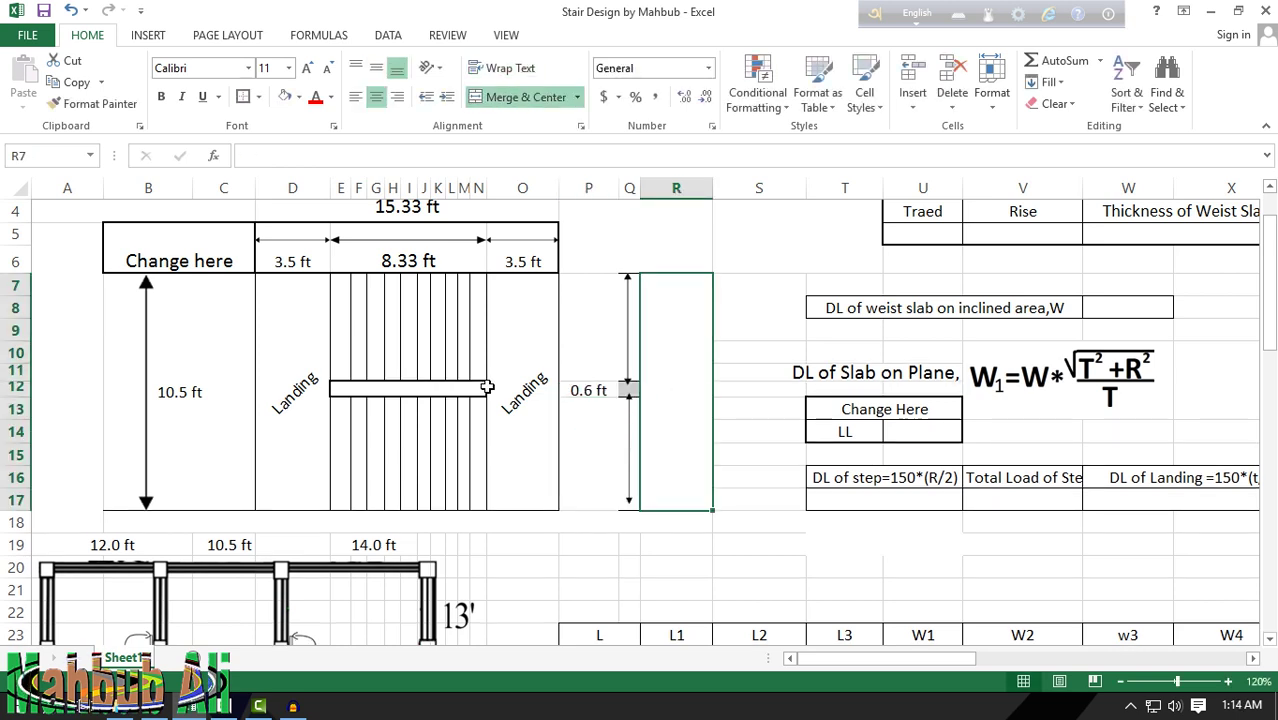
# Step: Start P7 as half the C19 span with the formula =(C19/2)
pyautogui.click(582, 343)
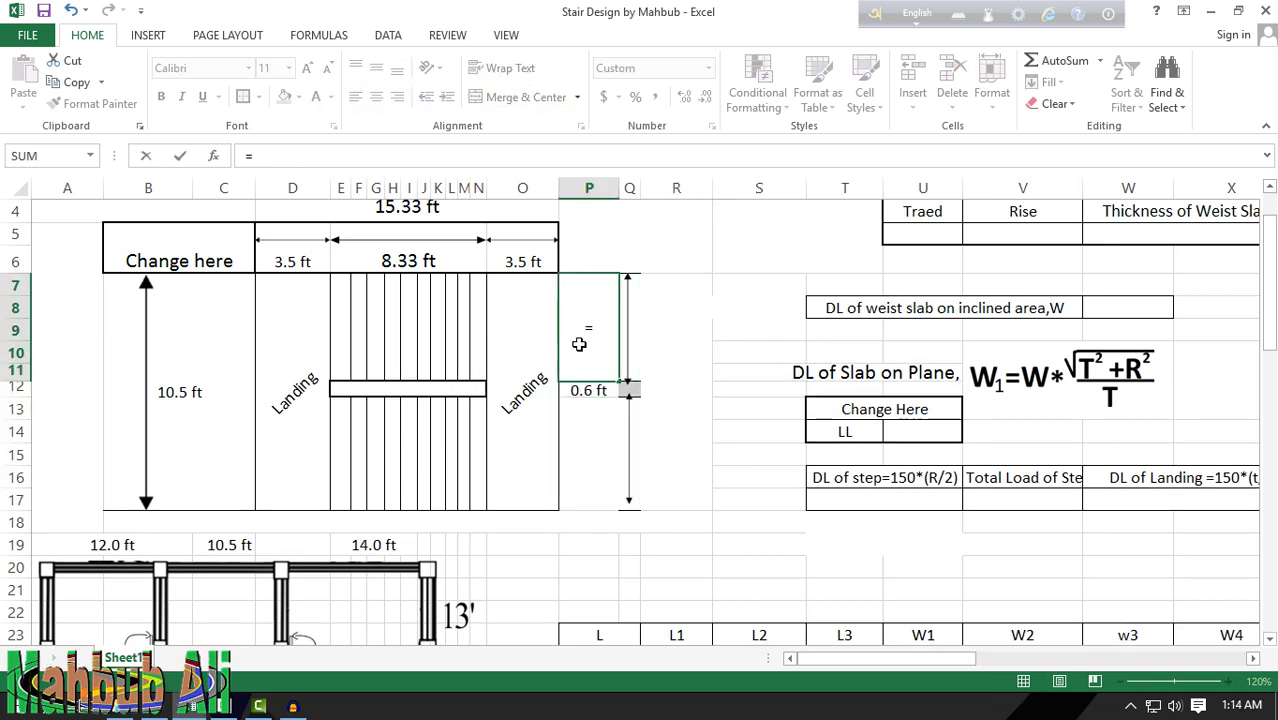
pyautogui.write('=')
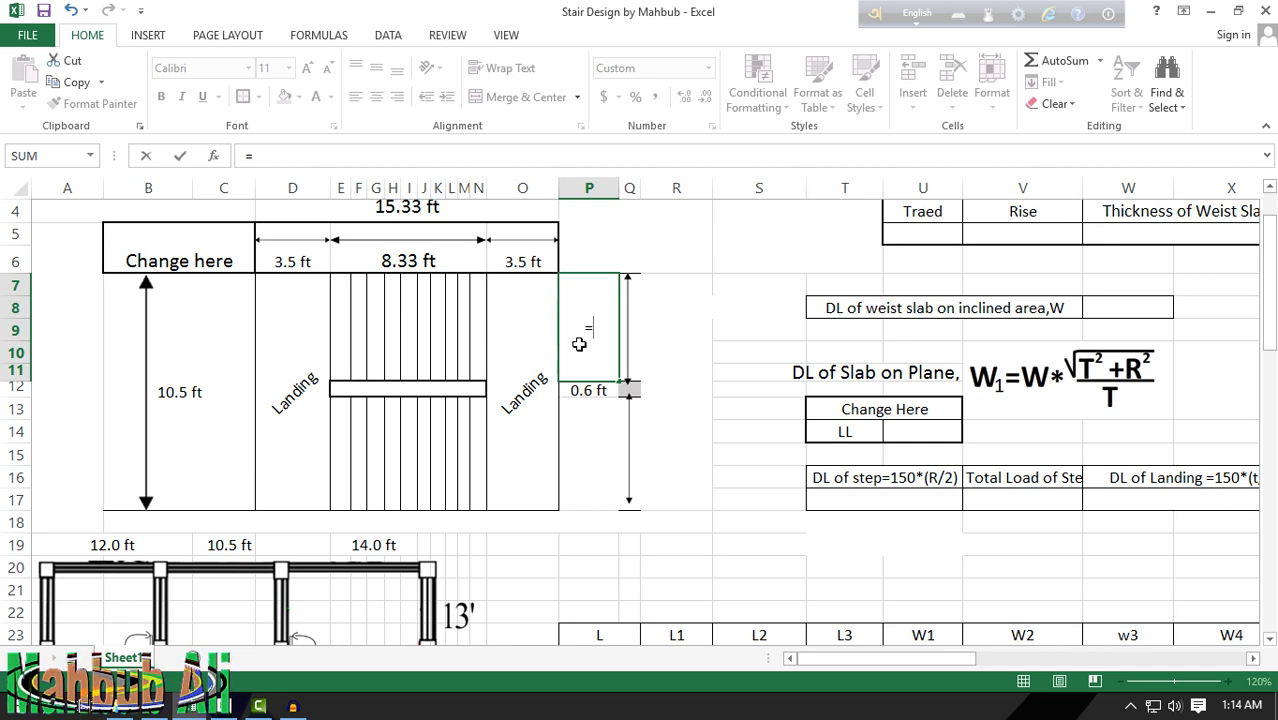
pyautogui.click(230, 546)
pyautogui.write('/')
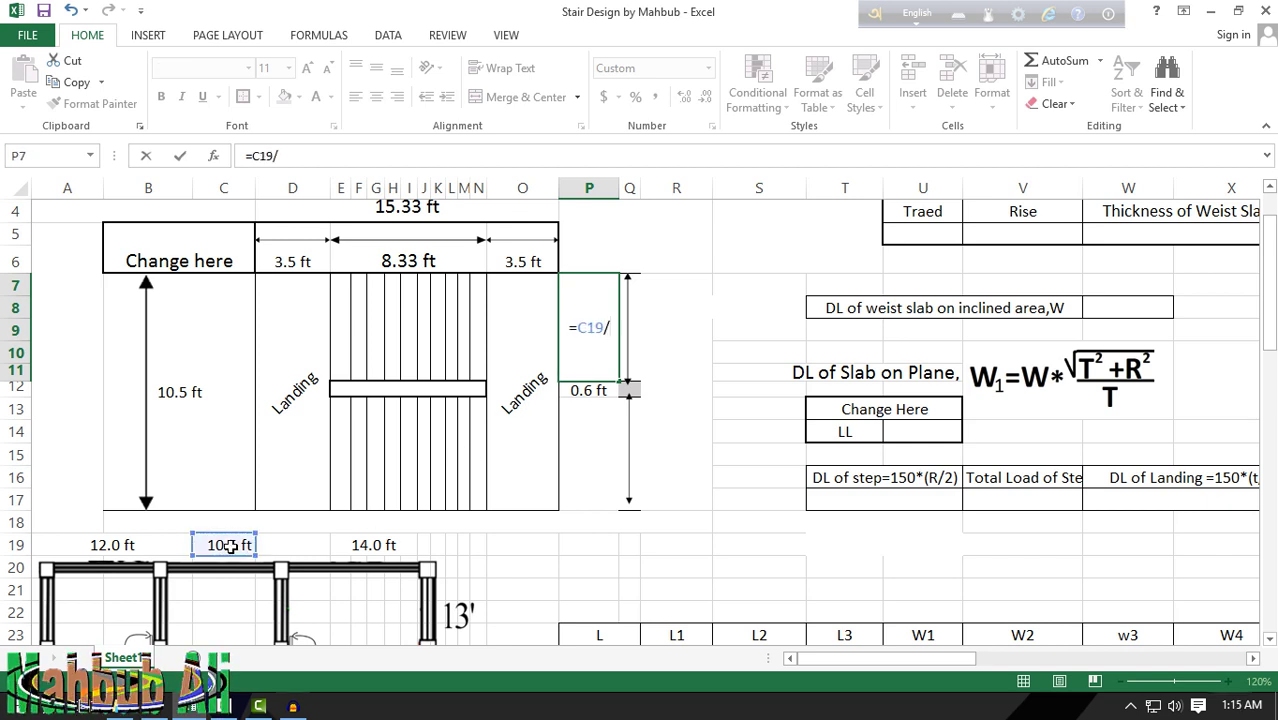
pyautogui.write('2)')
pyautogui.doubleClick(254, 157)
pyautogui.write('(')
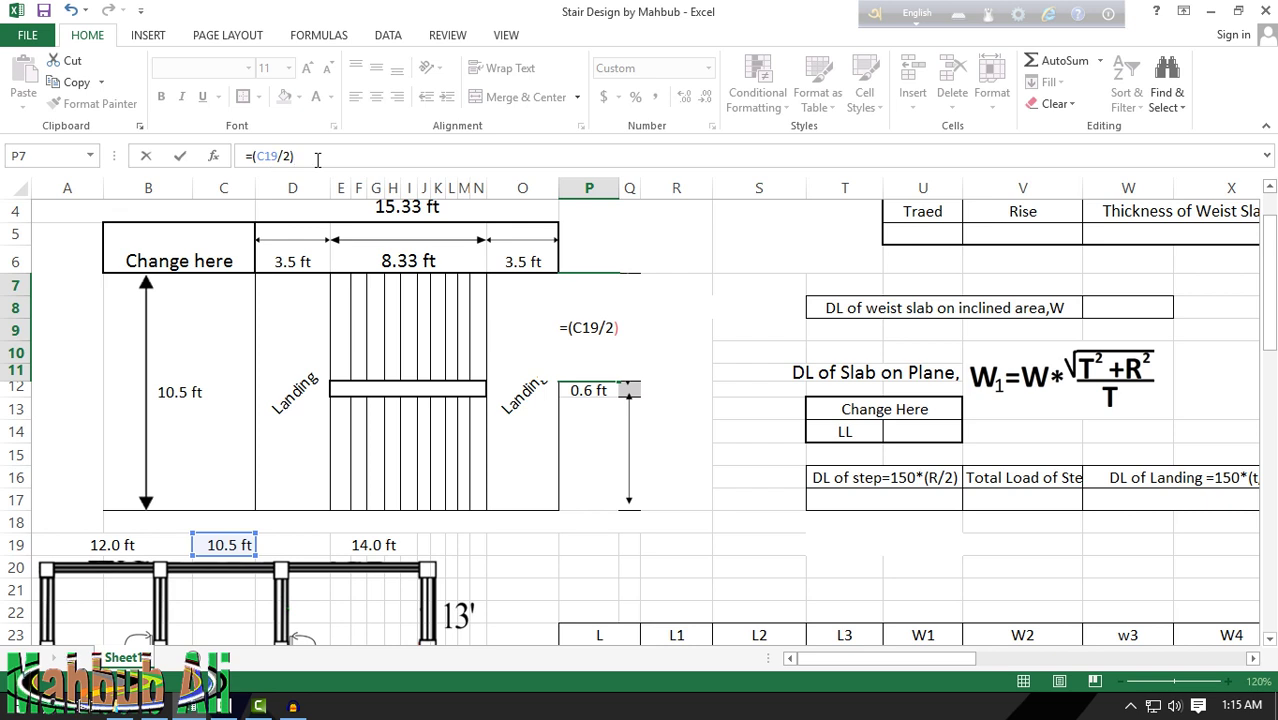
pyautogui.press('Return')
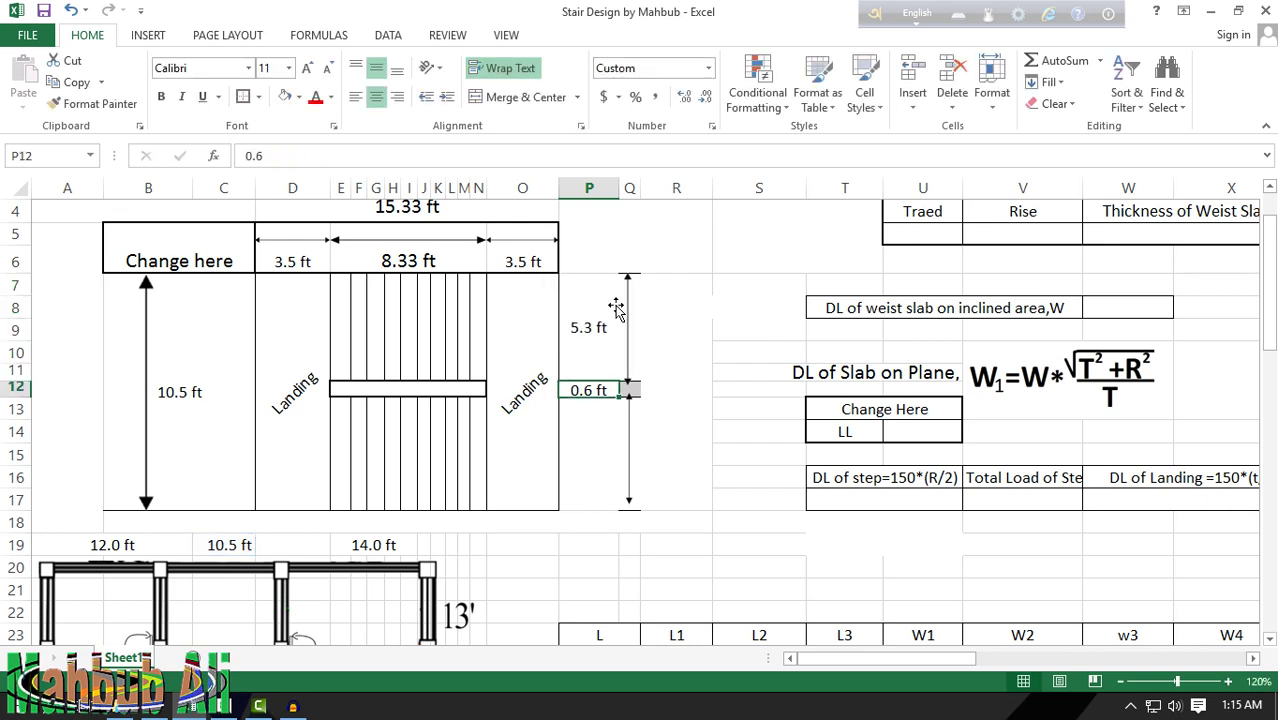
# Step: Extend P7 to =(C19/2)-(P12/2) so the upper height shows 5.0 ft
pyautogui.click(616, 309)
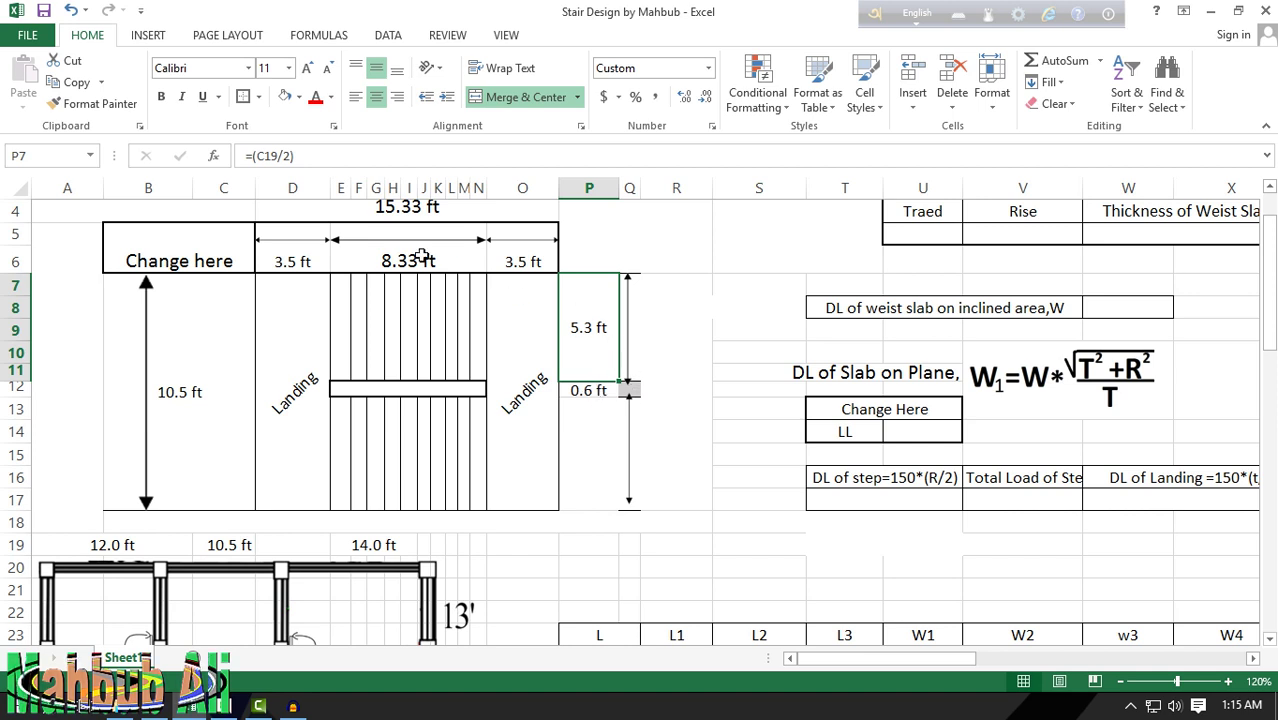
pyautogui.click(351, 155)
pyautogui.write('-(')
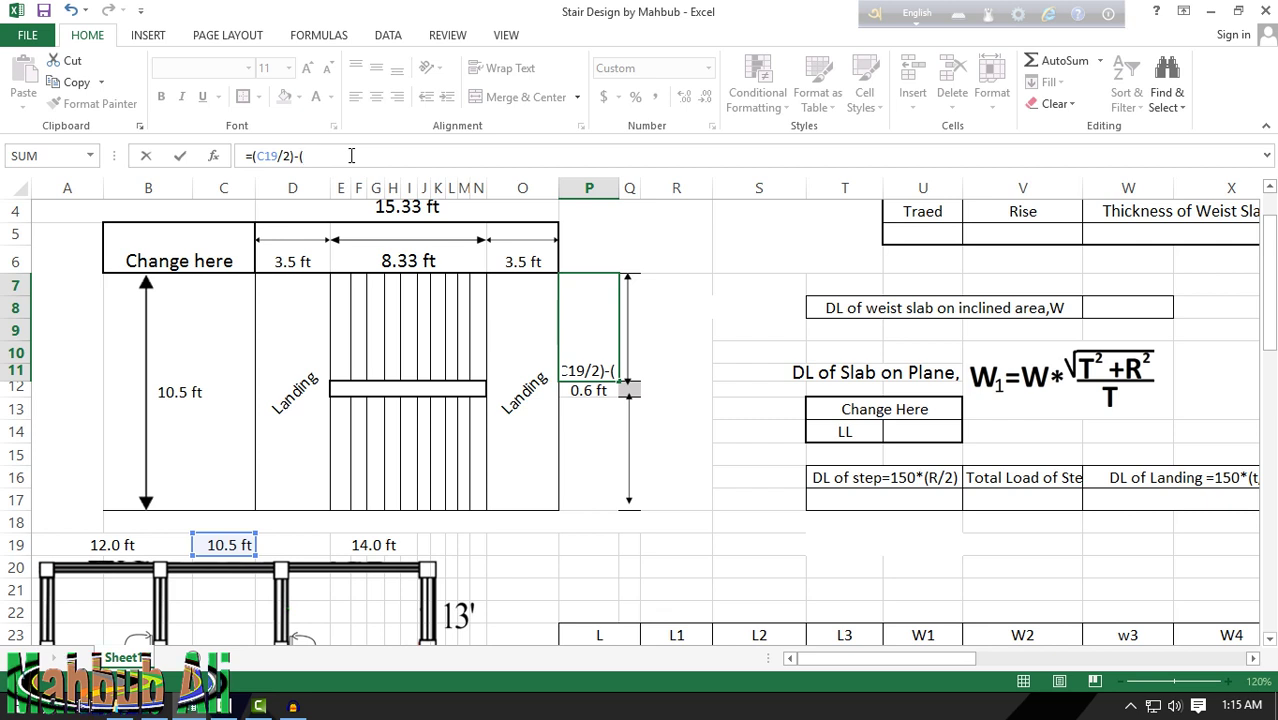
pyautogui.click(588, 391)
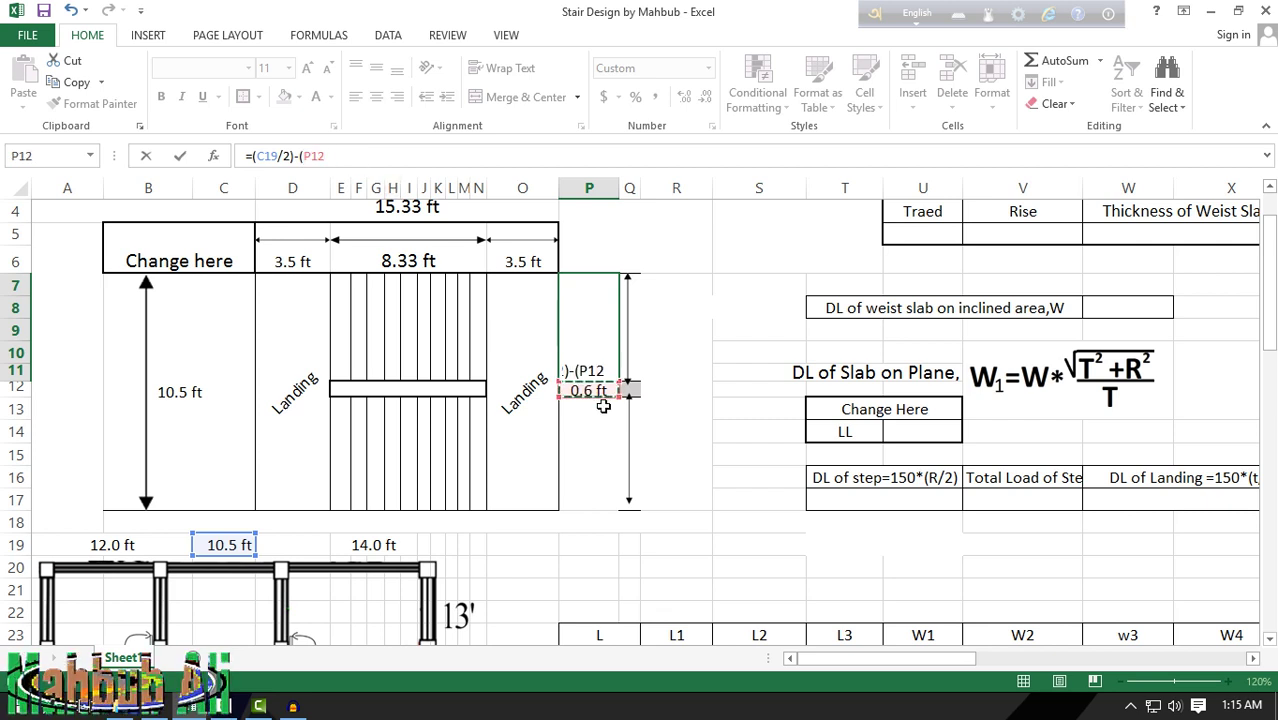
pyautogui.write('/')
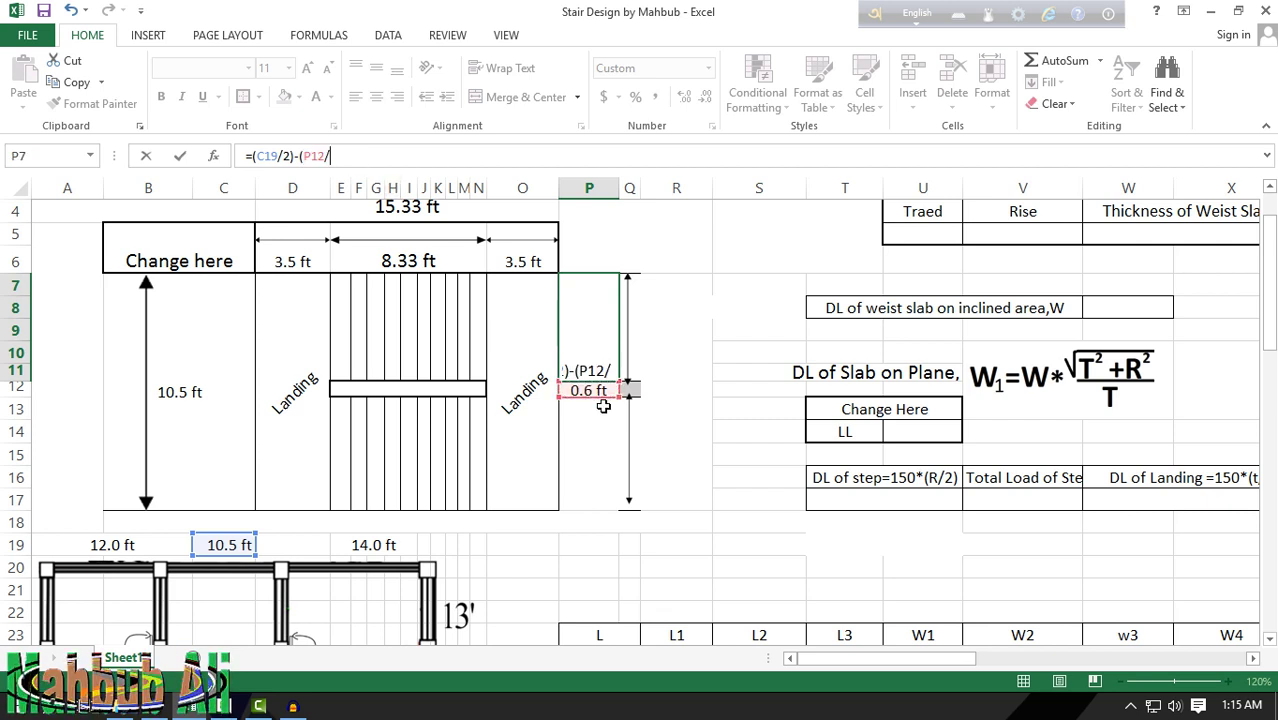
pyautogui.write('2')
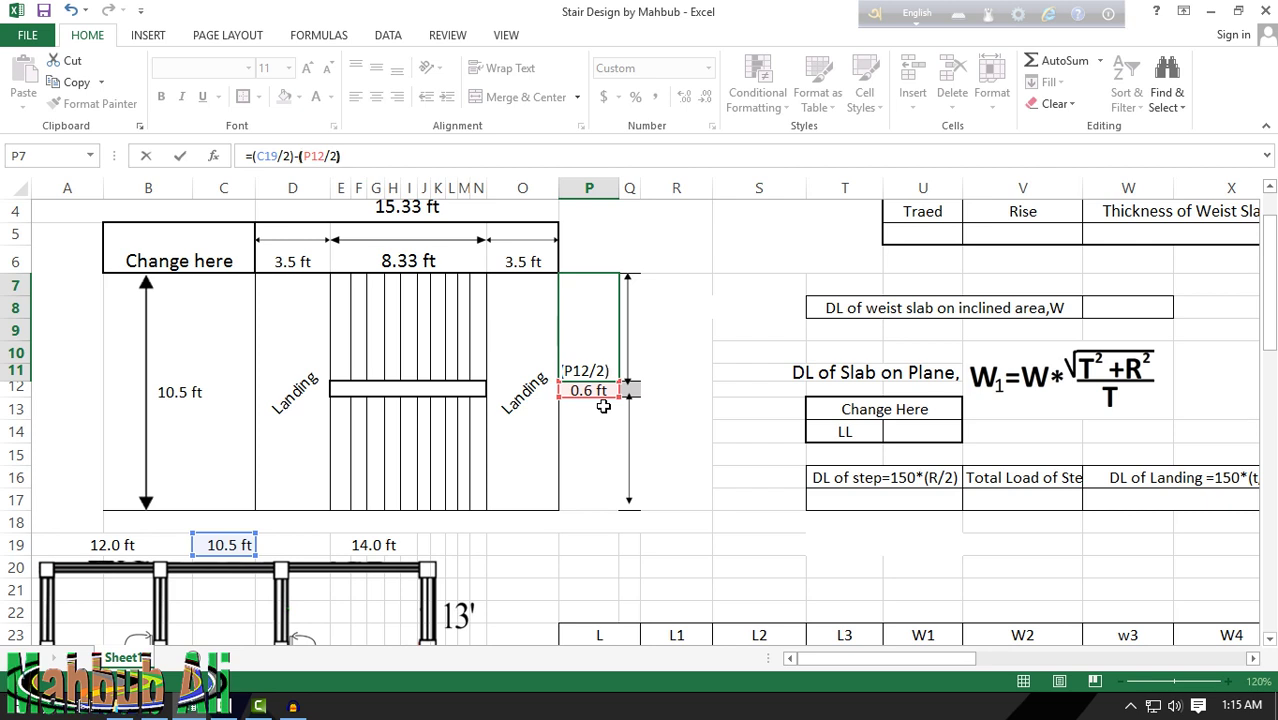
pyautogui.press('Return')
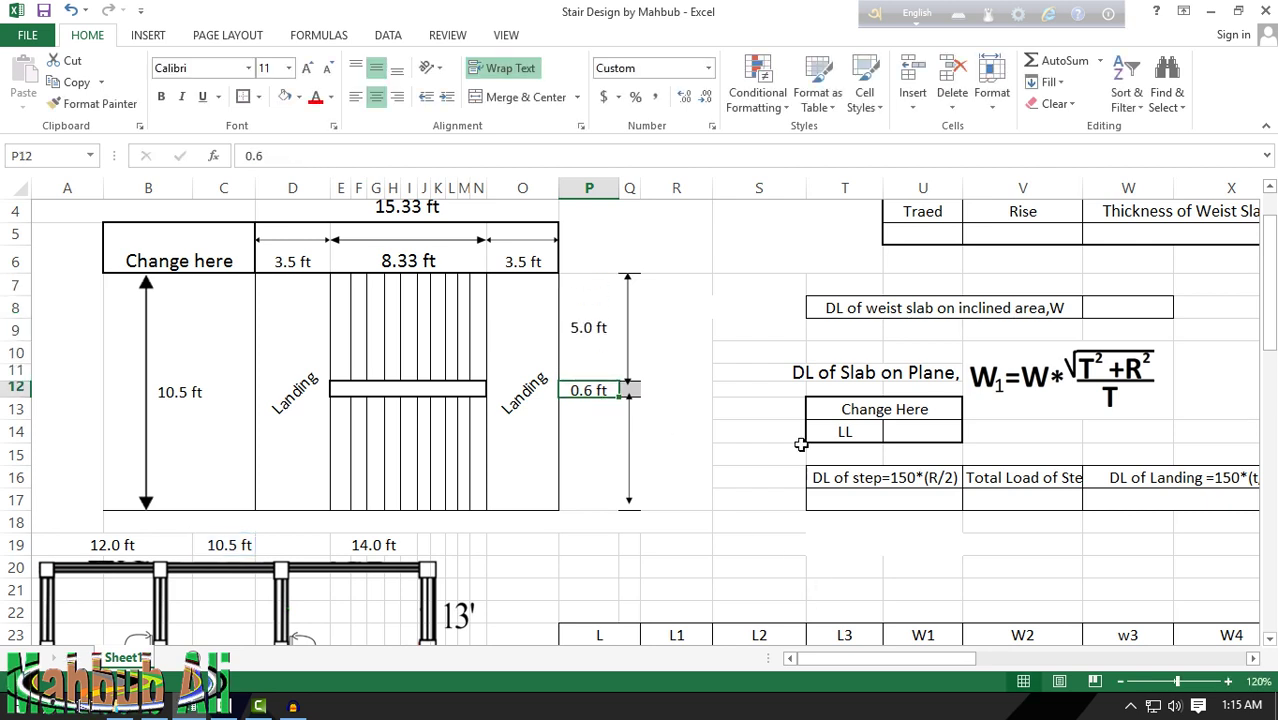
pyautogui.click(757, 416)
pyautogui.click(593, 329)
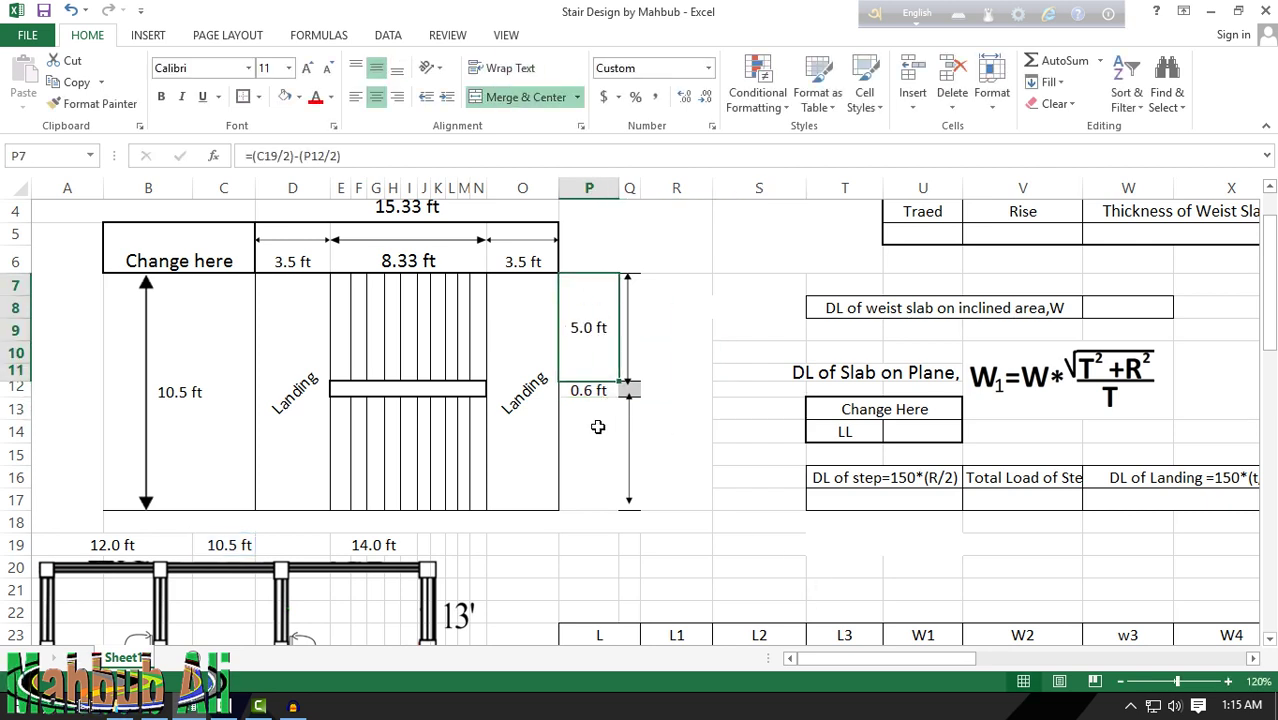
pyautogui.click(596, 428)
# Step: Enter =P7 in P13 and verify both elevation heights read 5.0 ft
pyautogui.write('=')
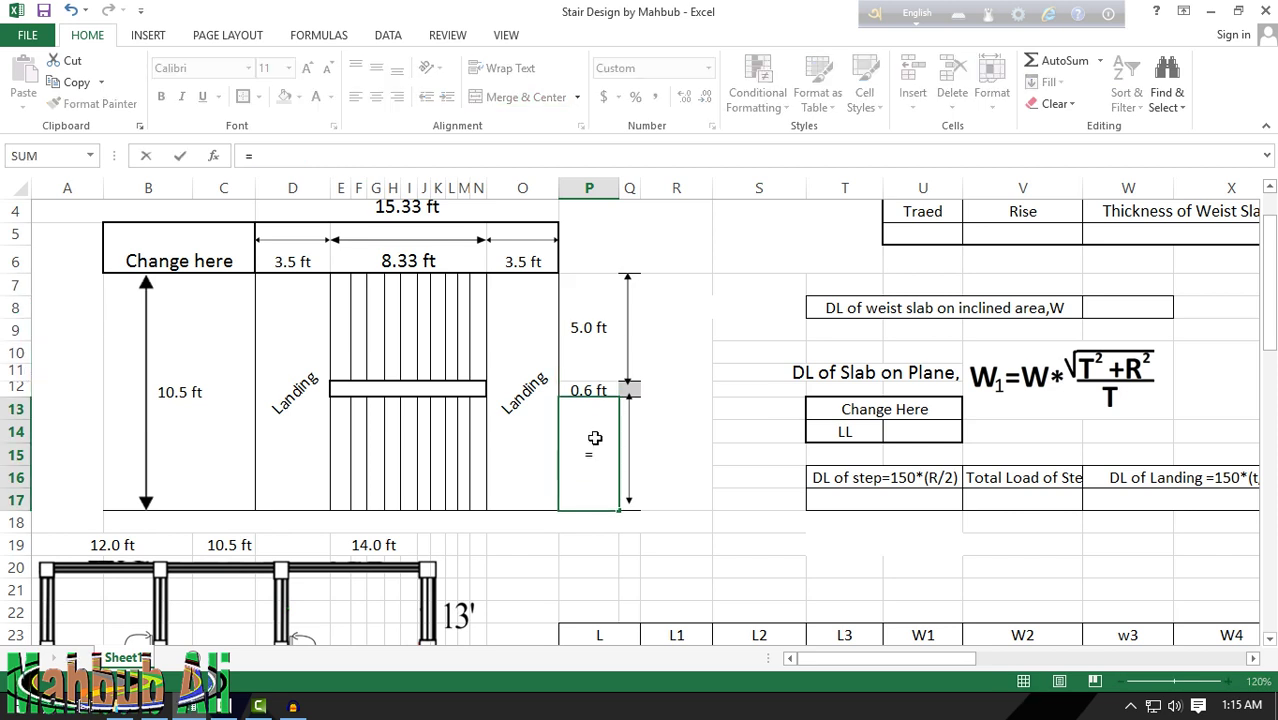
pyautogui.click(575, 330)
pyautogui.press('Return')
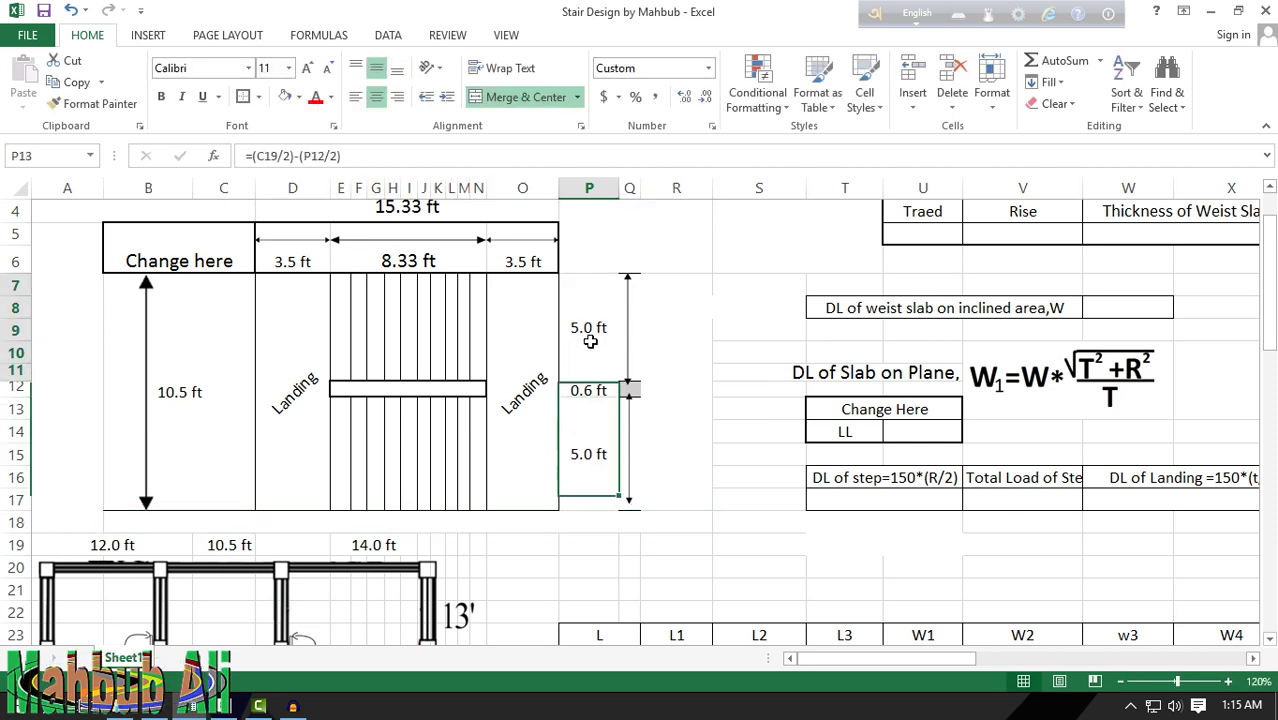
pyautogui.click(585, 445)
pyautogui.click(590, 391)
pyautogui.click(600, 366)
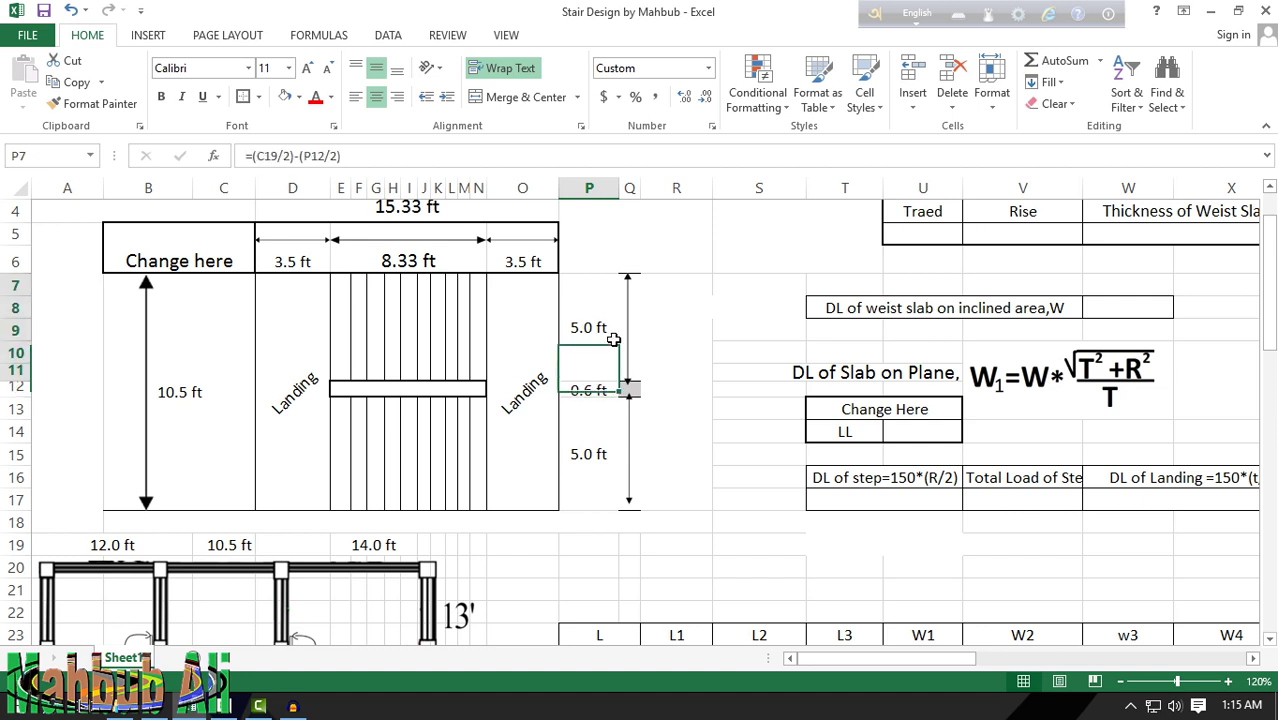
pyautogui.click(600, 462)
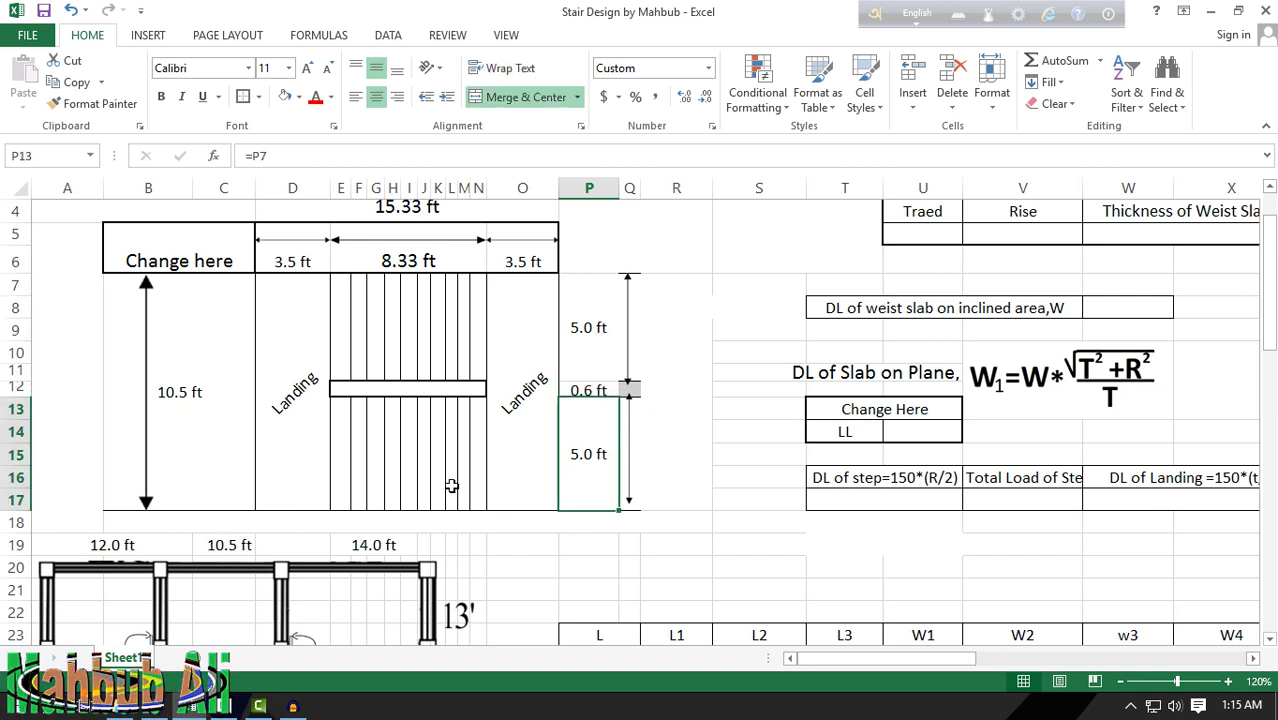
pyautogui.click(215, 543)
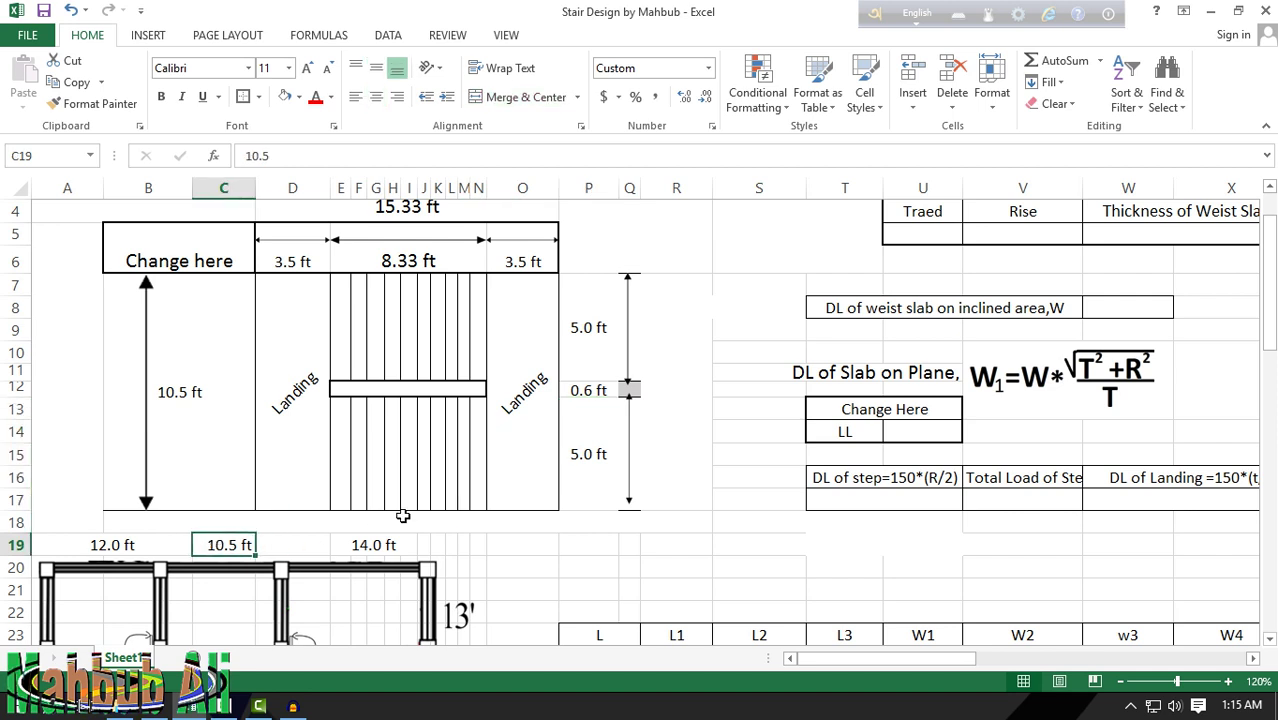
# Step: Review P7's formula, C19's 10.5 ft span and the plan width cells
pyautogui.click(593, 330)
pyautogui.click(231, 544)
pyautogui.click(226, 525)
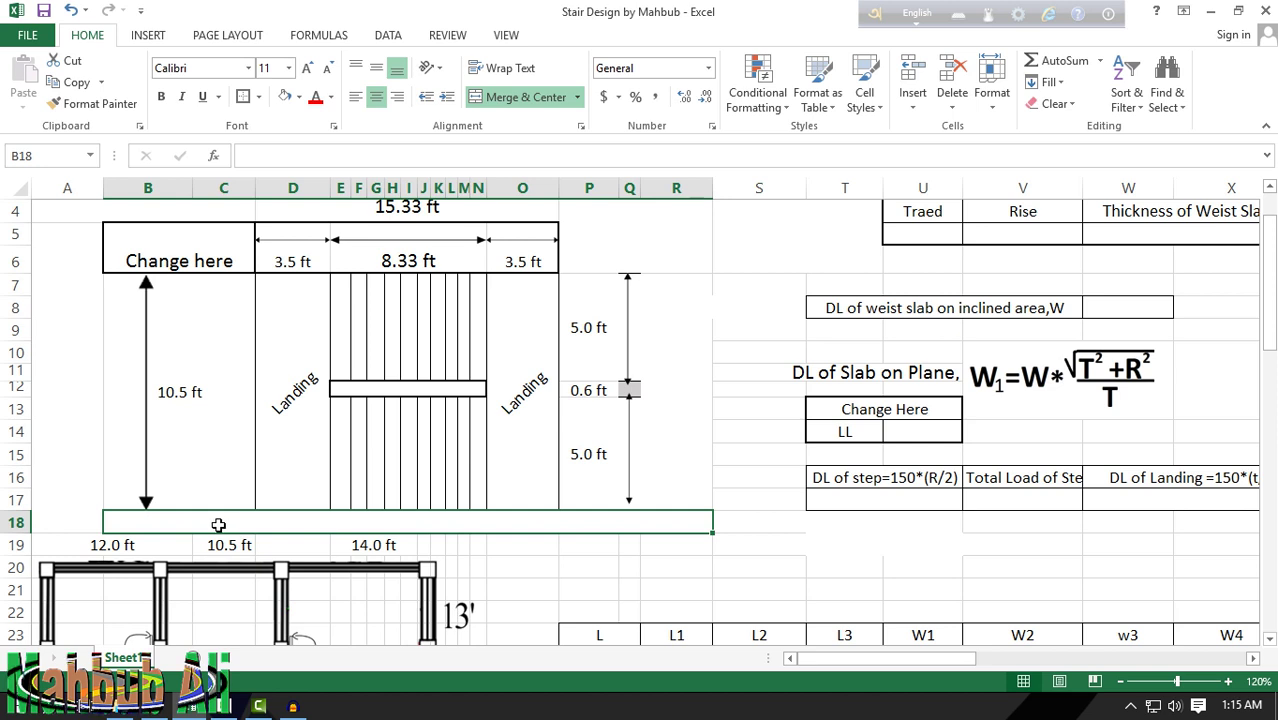
pyautogui.click(168, 262)
pyautogui.click(320, 264)
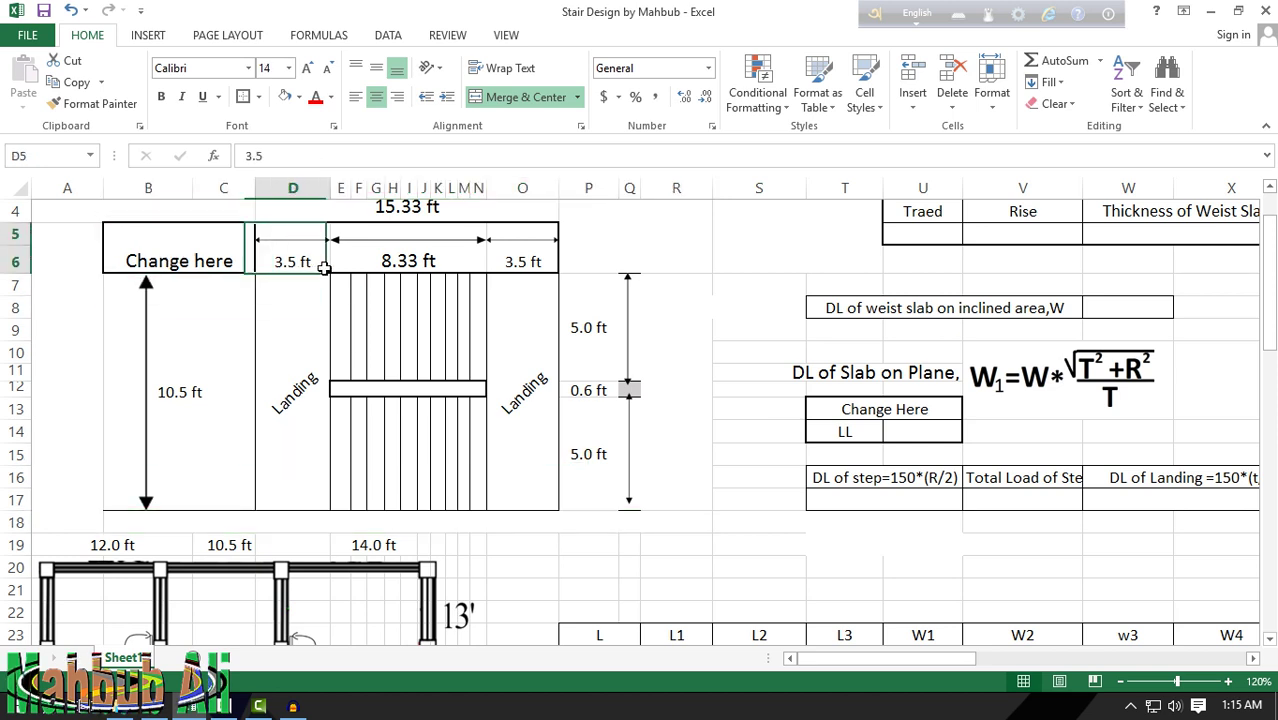
pyautogui.click(391, 260)
pyautogui.click(550, 260)
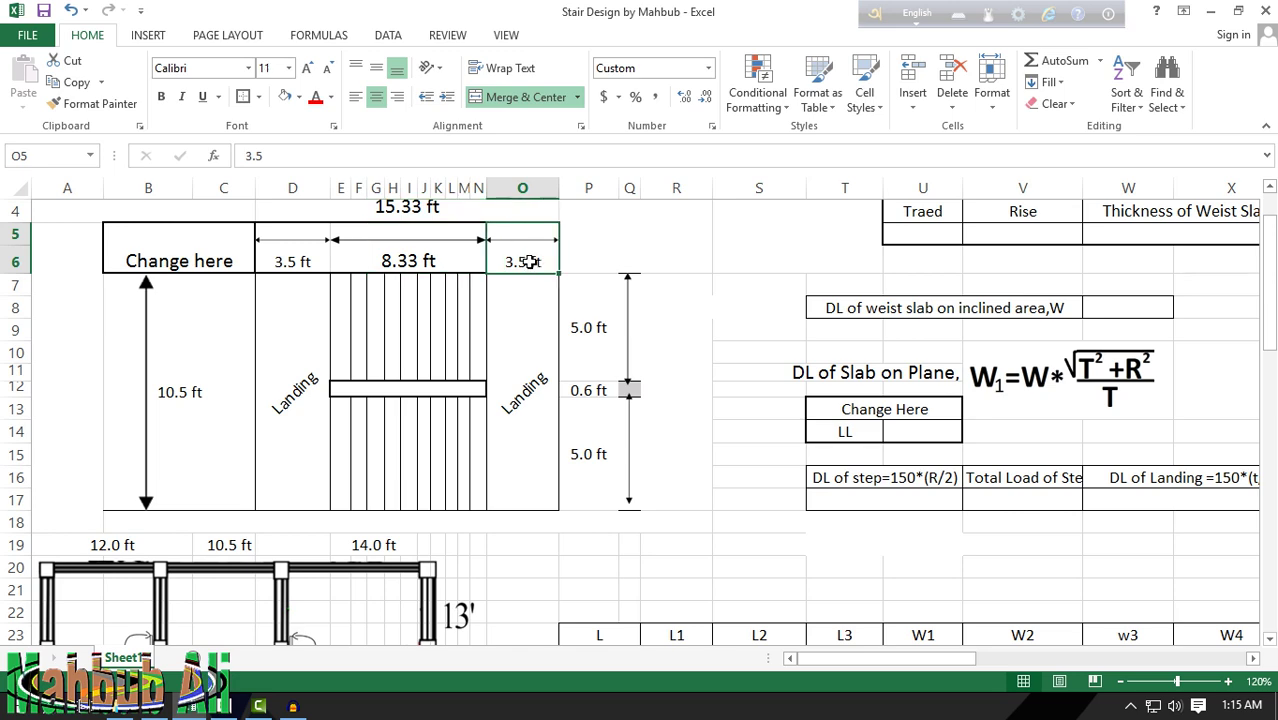
# Step: Recheck the Change here widths (3.5, 8.33, 3.5 ft) and the 10.5 ft height's link to C19
pyautogui.scroll(1, 372, 318)
pyautogui.click(194, 345)
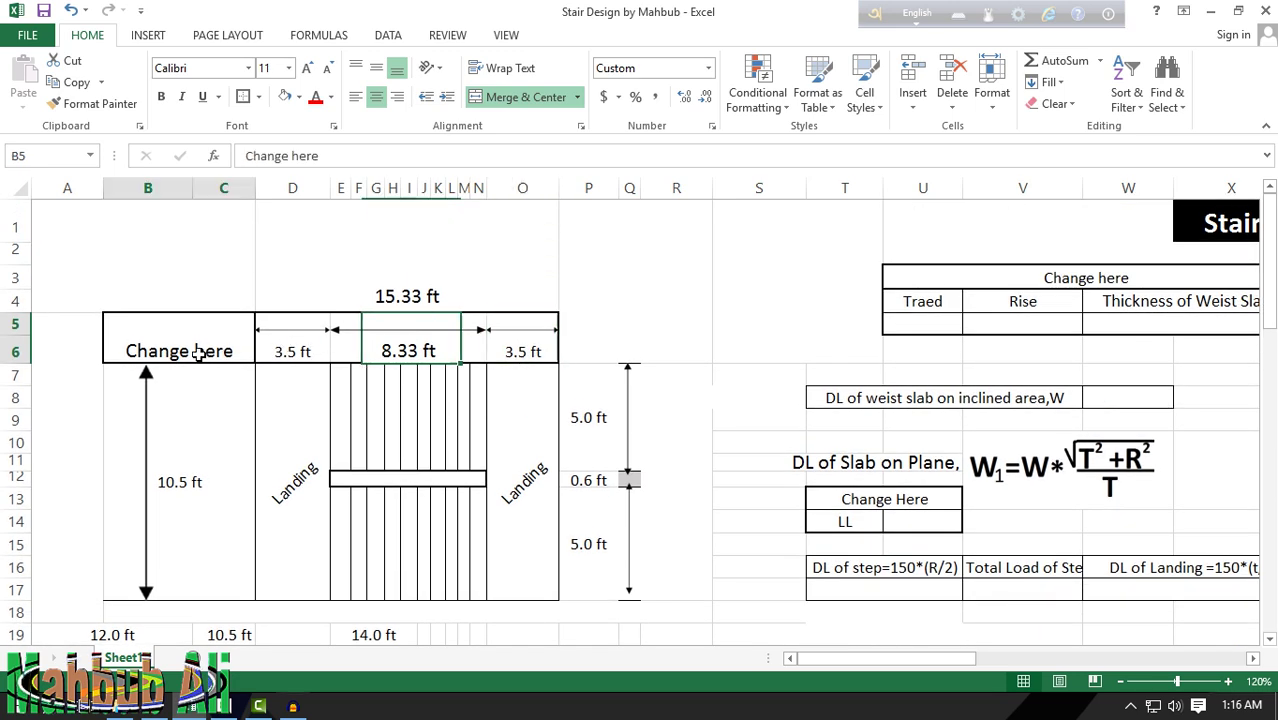
pyautogui.click(291, 354)
pyautogui.click(388, 352)
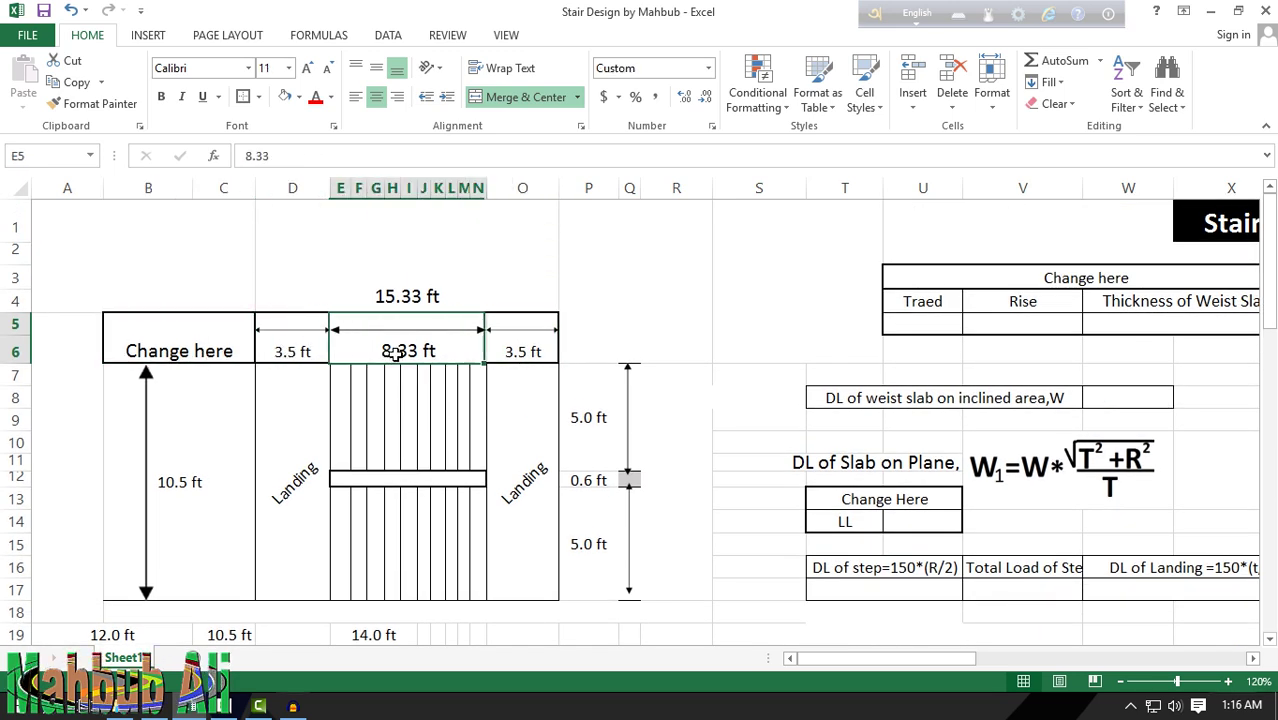
pyautogui.click(530, 354)
pyautogui.click(184, 482)
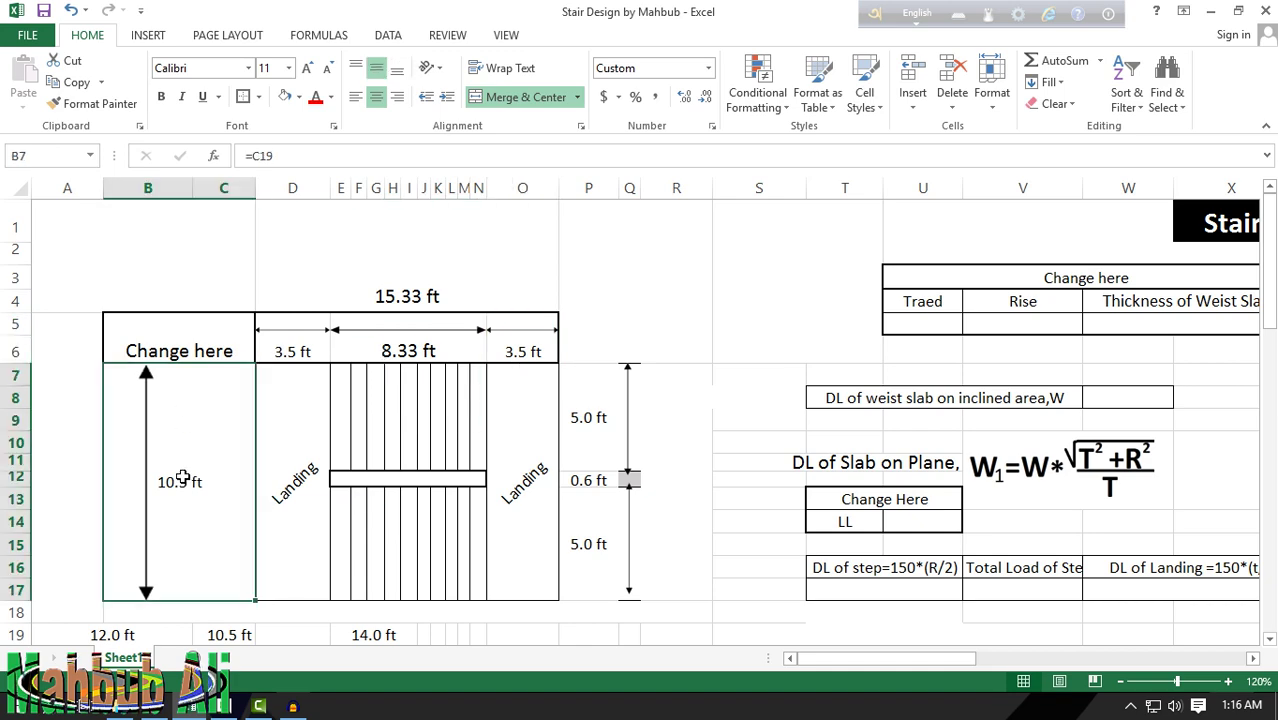
# Step: Check the 15.33 ft total width formula, the D5 width and the Landing label
pyautogui.scroll(-2, 336, 495)
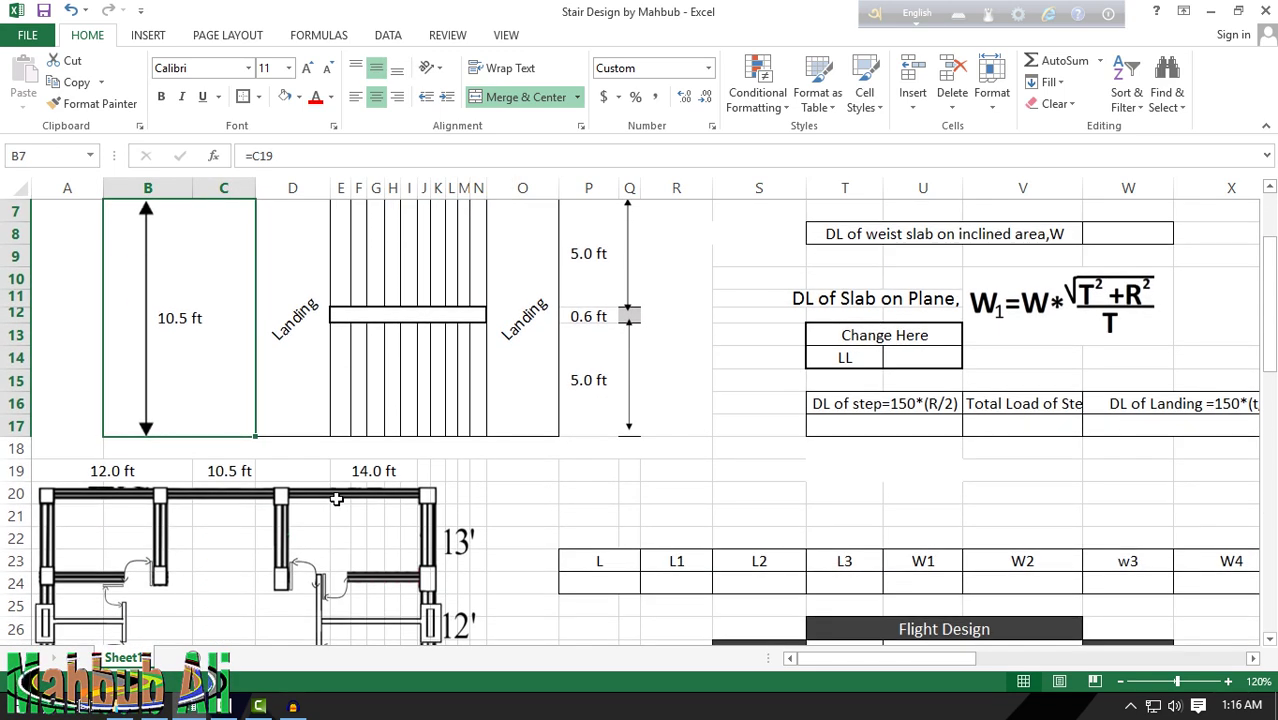
pyautogui.scroll(2, 338, 503)
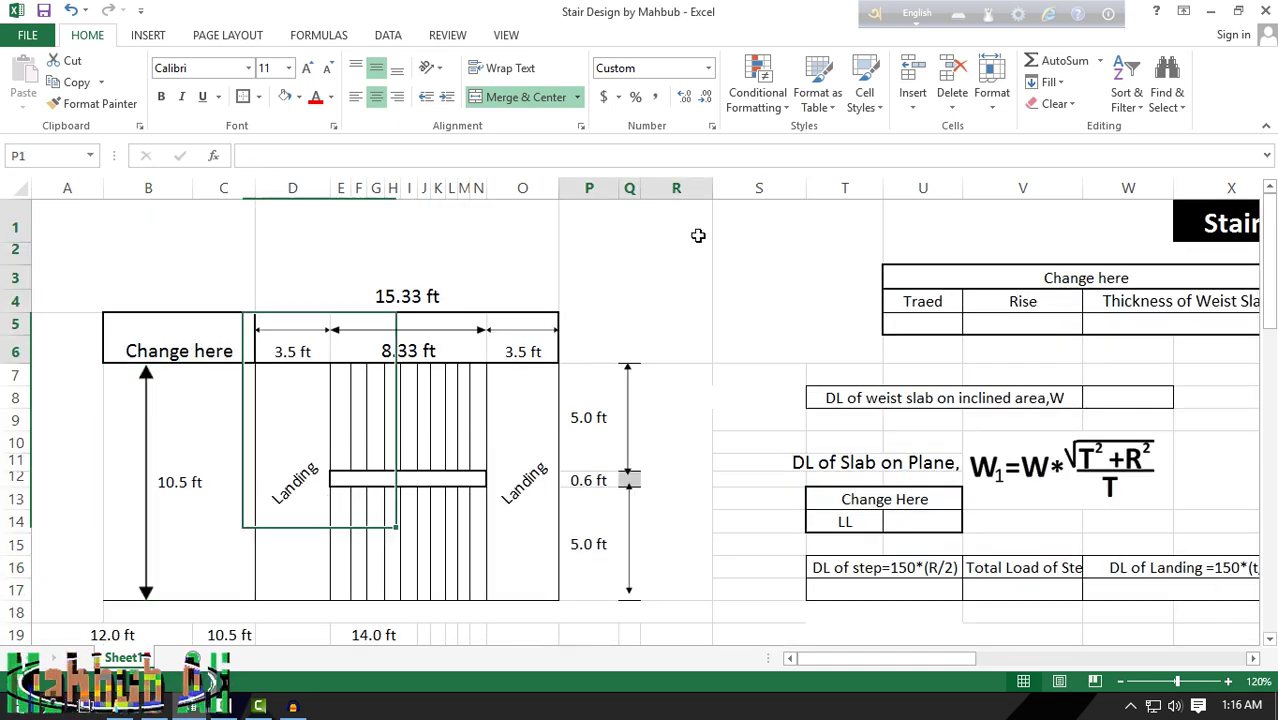
pyautogui.click(686, 271)
pyautogui.click(739, 322)
pyautogui.click(437, 298)
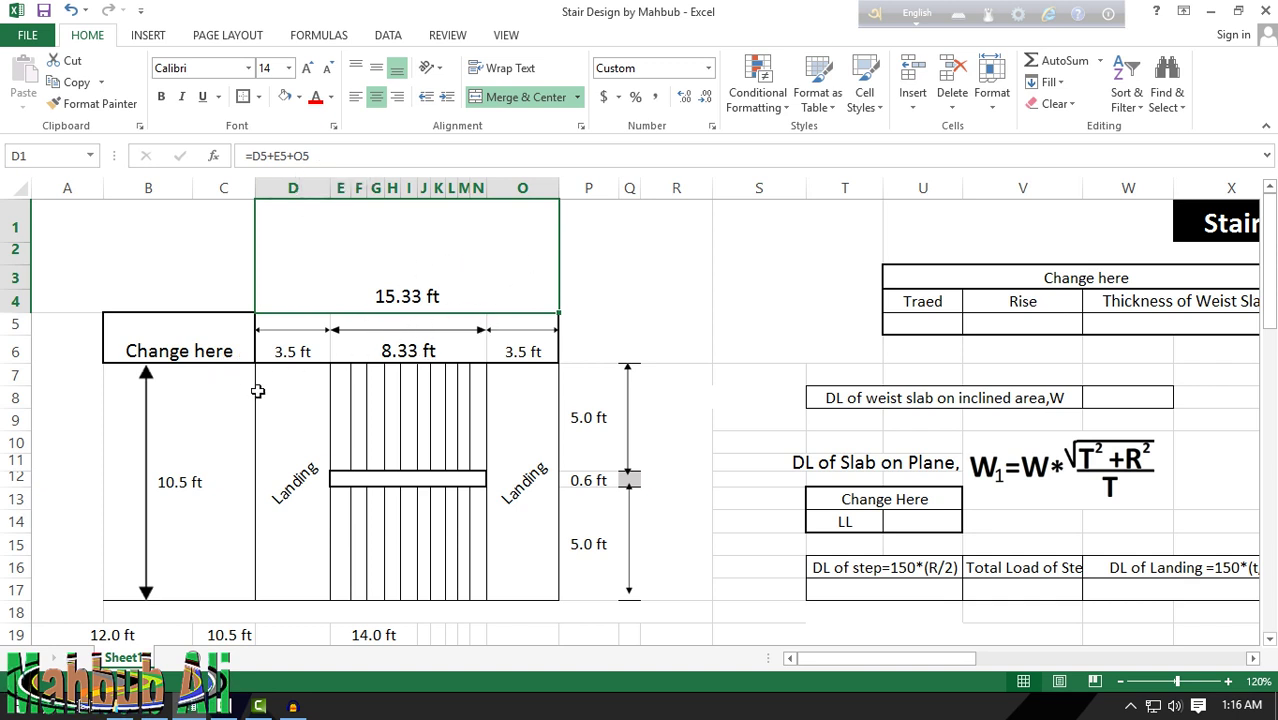
pyautogui.click(306, 355)
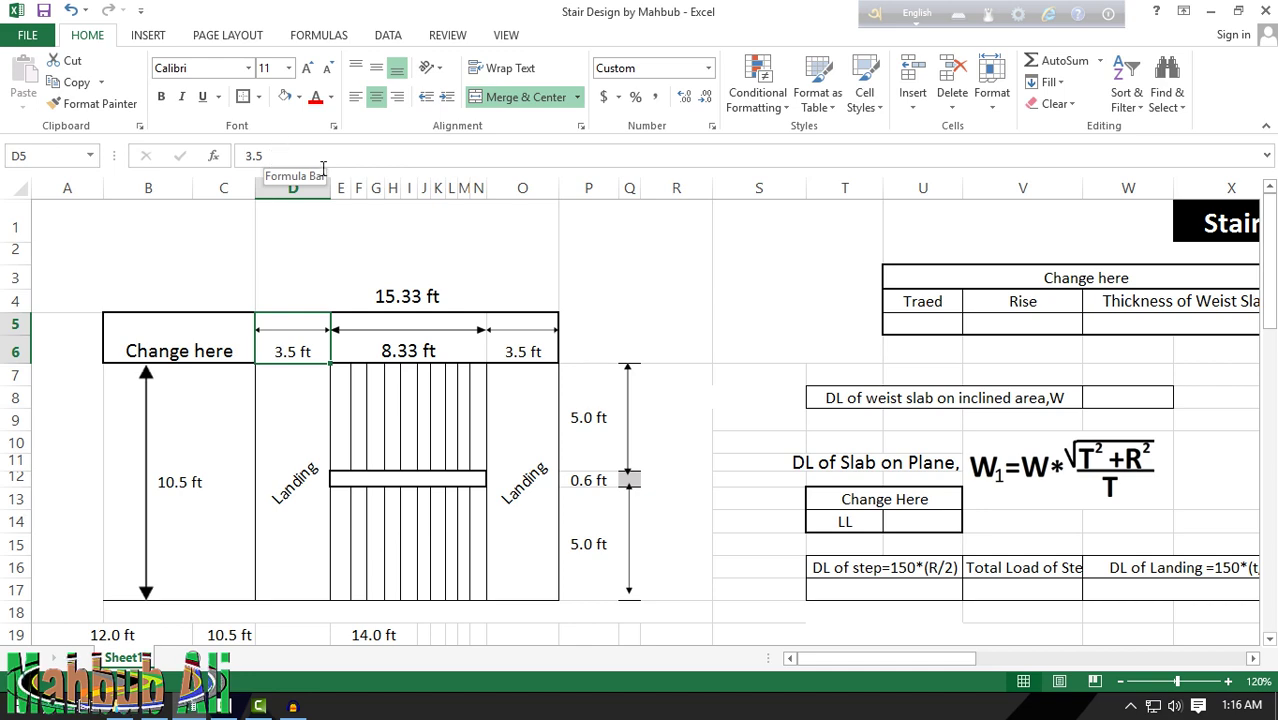
pyautogui.click(522, 480)
# Step: Inspect the stepped section's 6 in rise and 10 in tread, then return to the top
pyautogui.scroll(-4, 522, 480)
pyautogui.scroll(4, 430, 540)
pyautogui.scroll(-7, 870, 488)
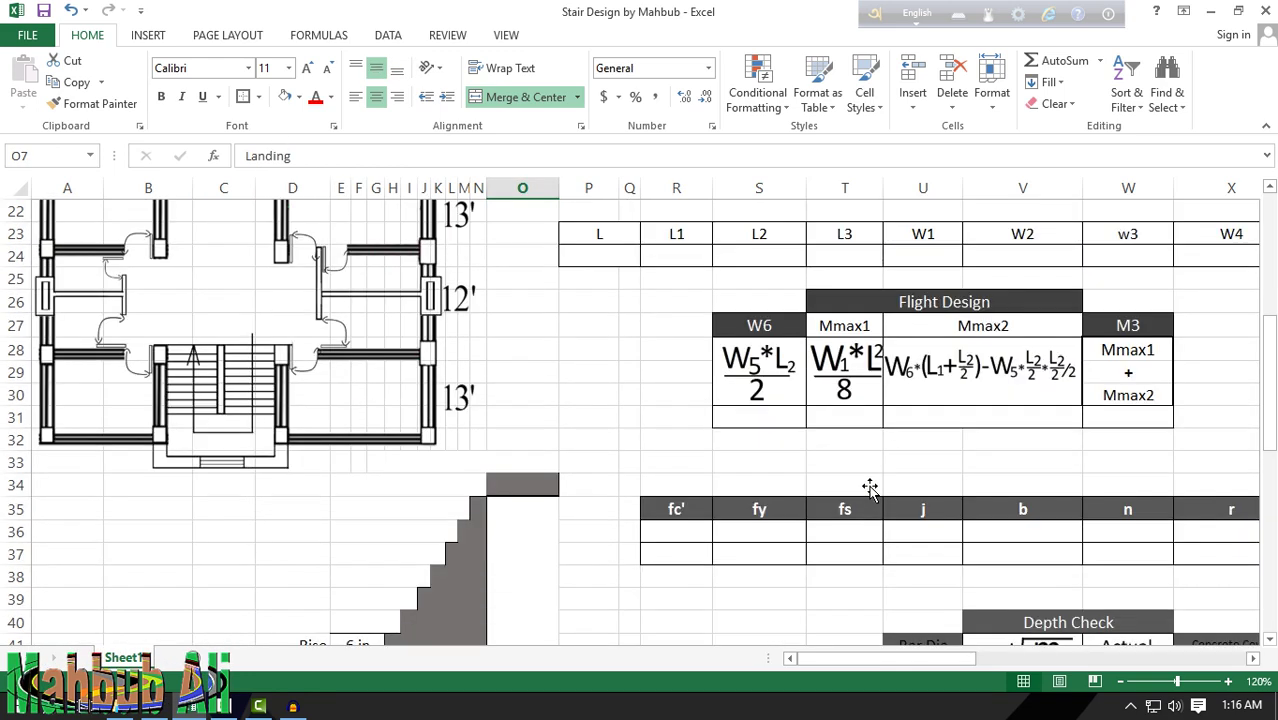
pyautogui.scroll(-3, 870, 488)
pyautogui.scroll(-1, 679, 502)
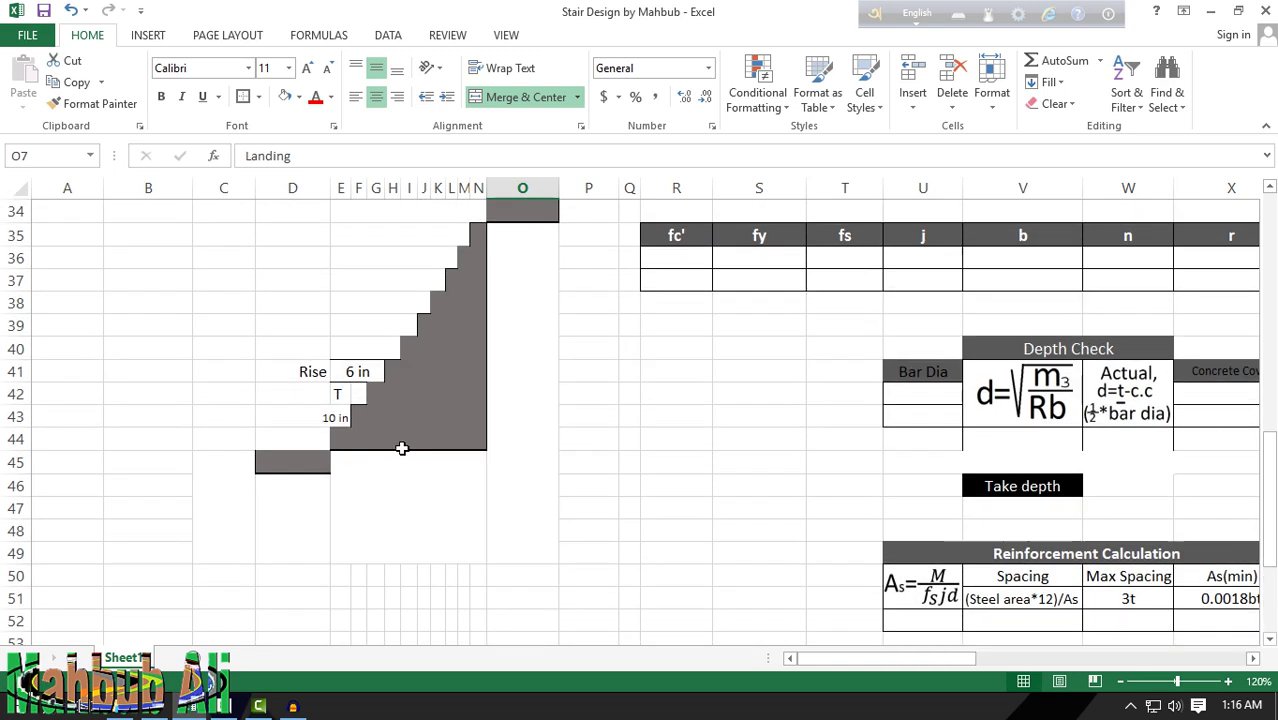
pyautogui.click(352, 373)
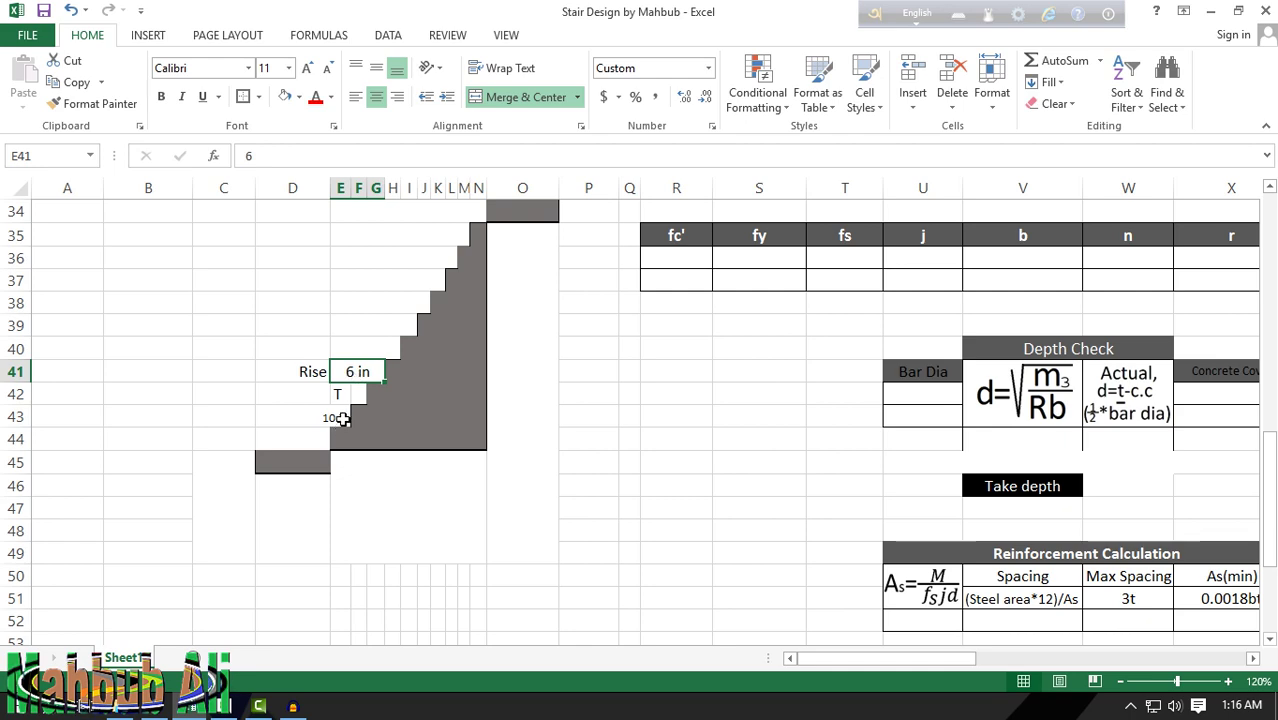
pyautogui.click(336, 417)
pyautogui.click(345, 374)
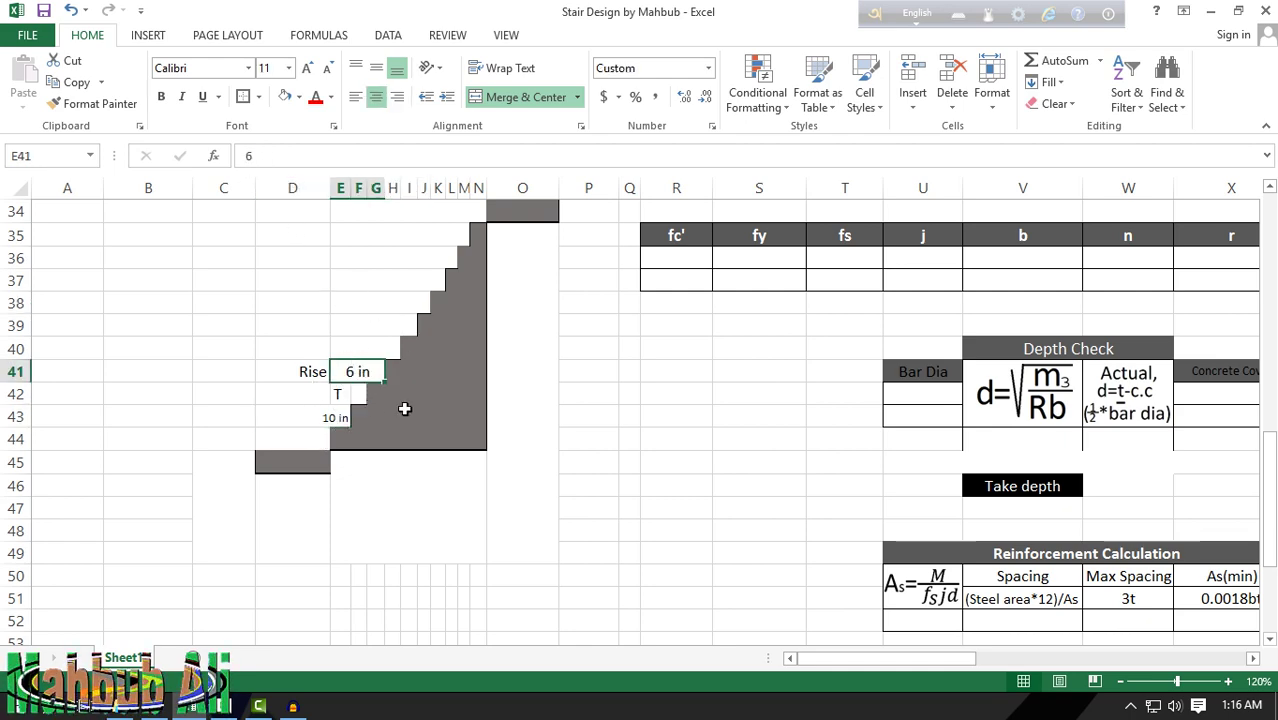
pyautogui.scroll(6, 600, 370)
pyautogui.scroll(5, 584, 378)
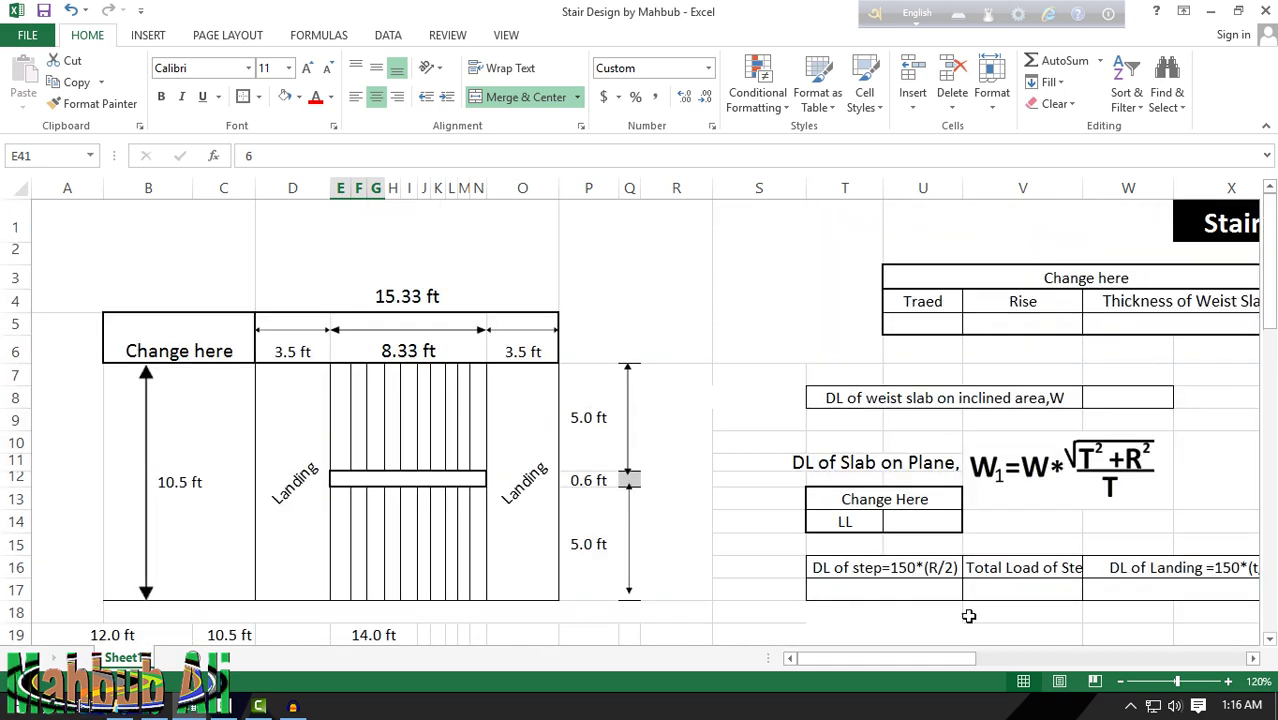
# Step: Enter a tread of 10 in U5 and a rise of 6 in V5 in the Change here table
pyautogui.moveTo(955, 660); pyautogui.dragTo(1030, 660)
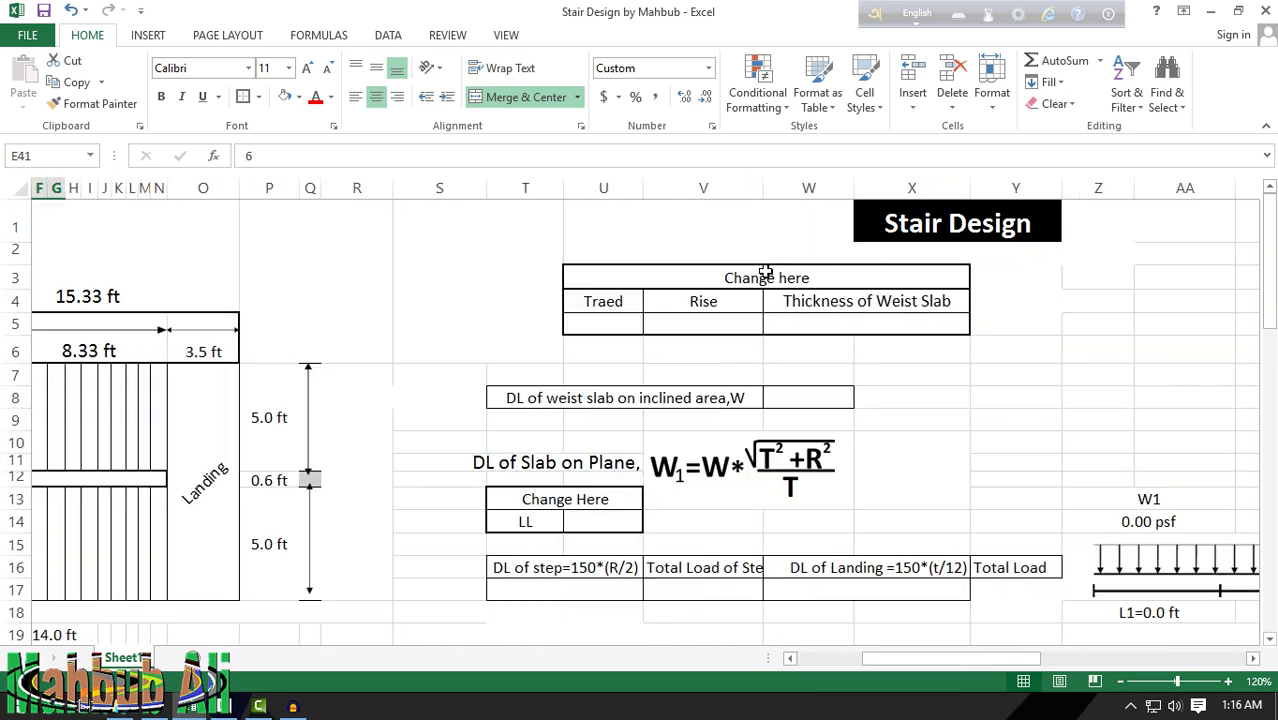
pyautogui.click(608, 330)
pyautogui.write('10')
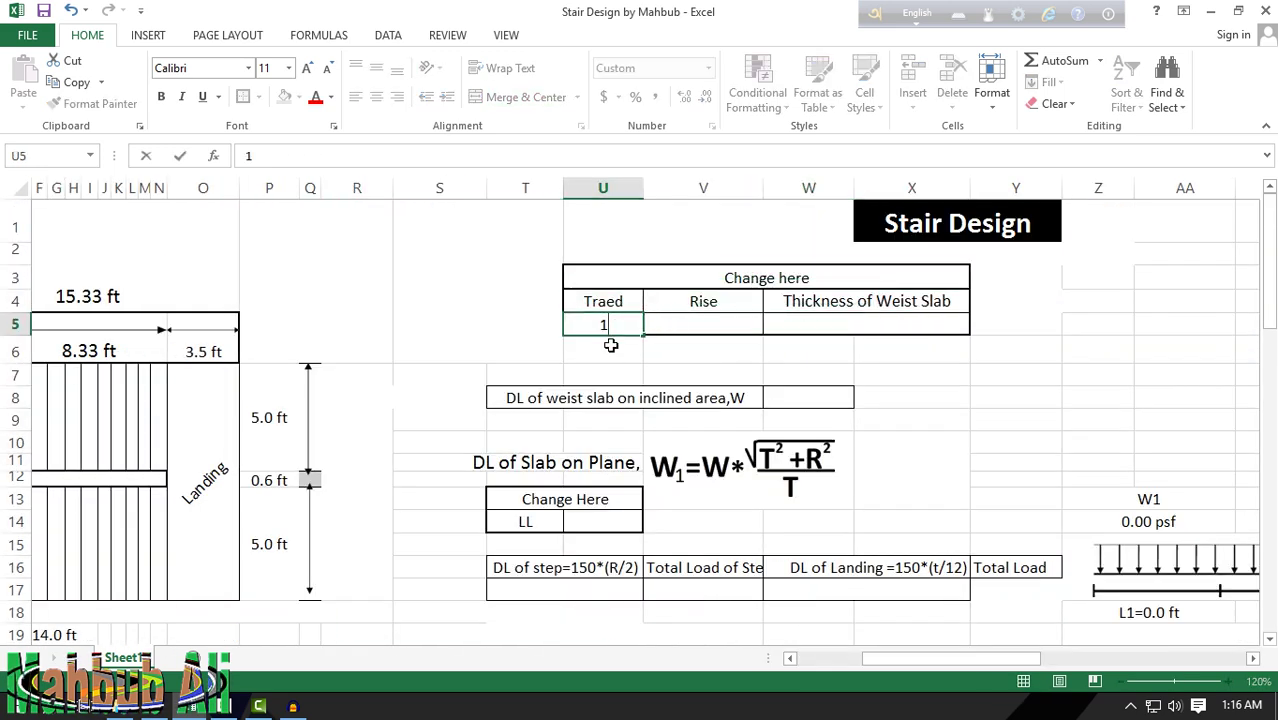
pyautogui.click(676, 343)
pyautogui.click(680, 318)
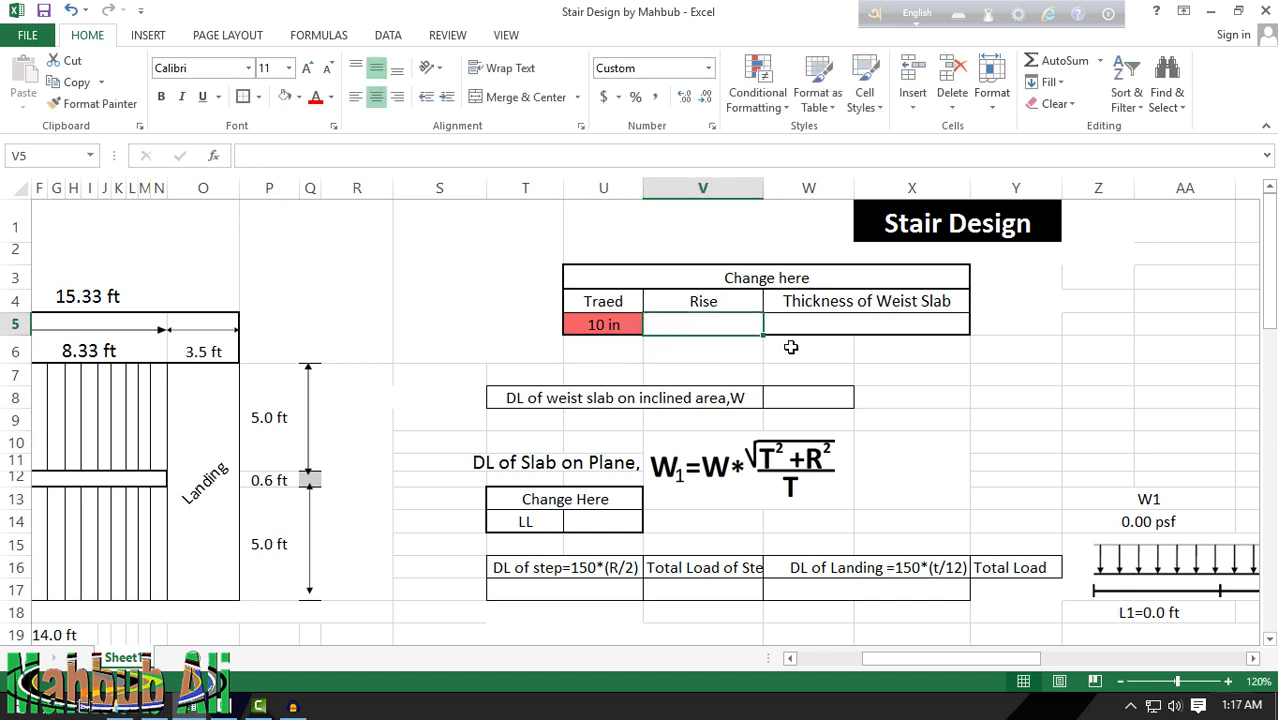
pyautogui.write('=6')
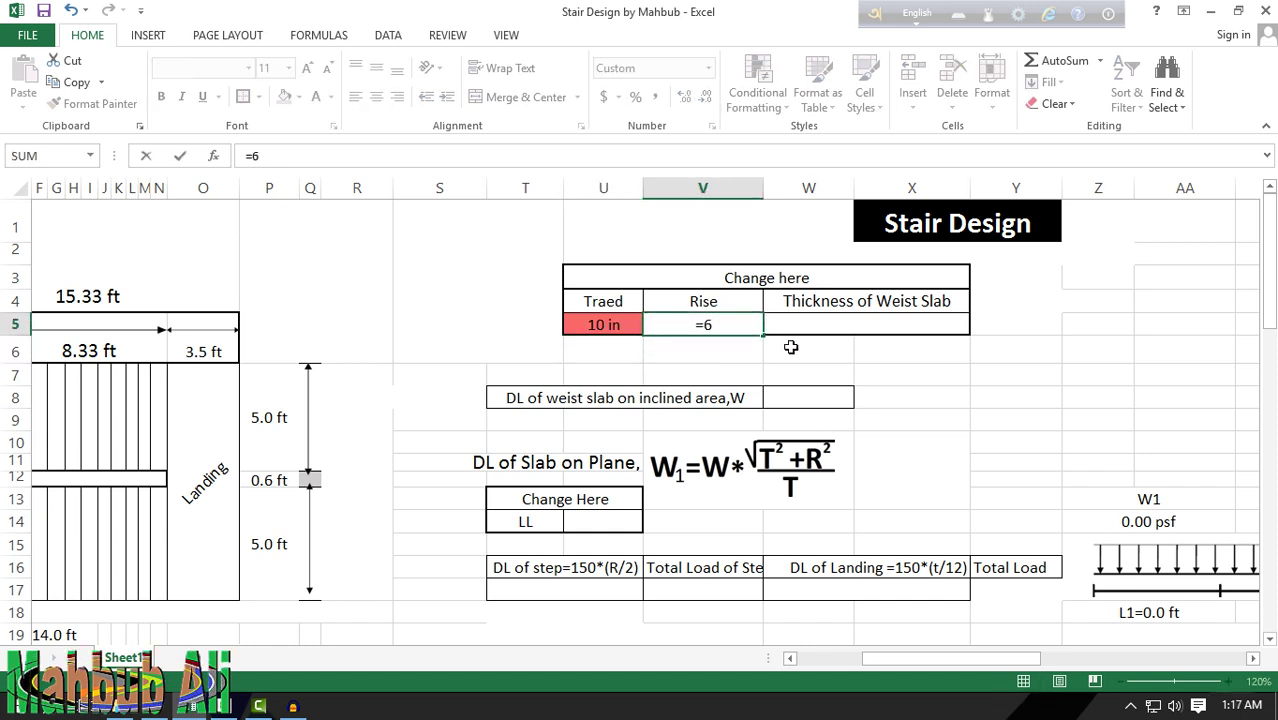
pyautogui.press('Left')
pyautogui.moveTo(960, 658); pyautogui.dragTo(888, 658)
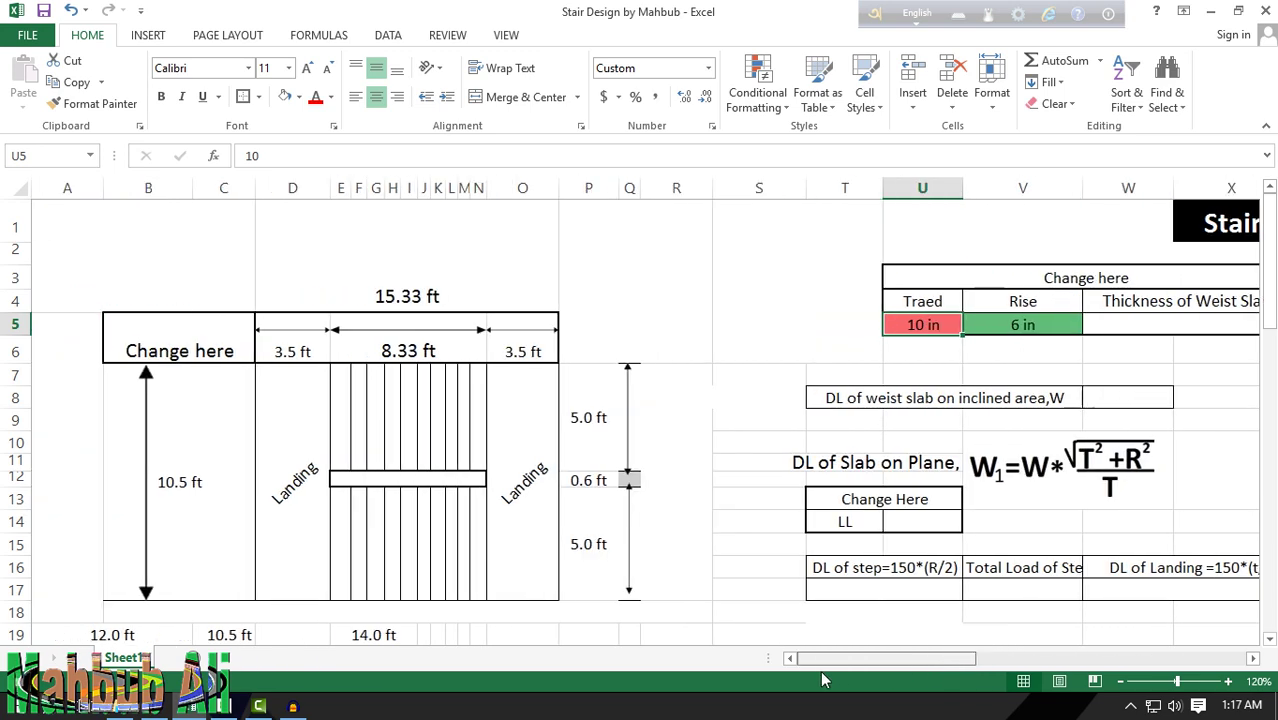
# Step: Link the section drawing's tread label D43 to the Traed value with =U5
pyautogui.scroll(-4, 551, 536)
pyautogui.scroll(-5, 488, 539)
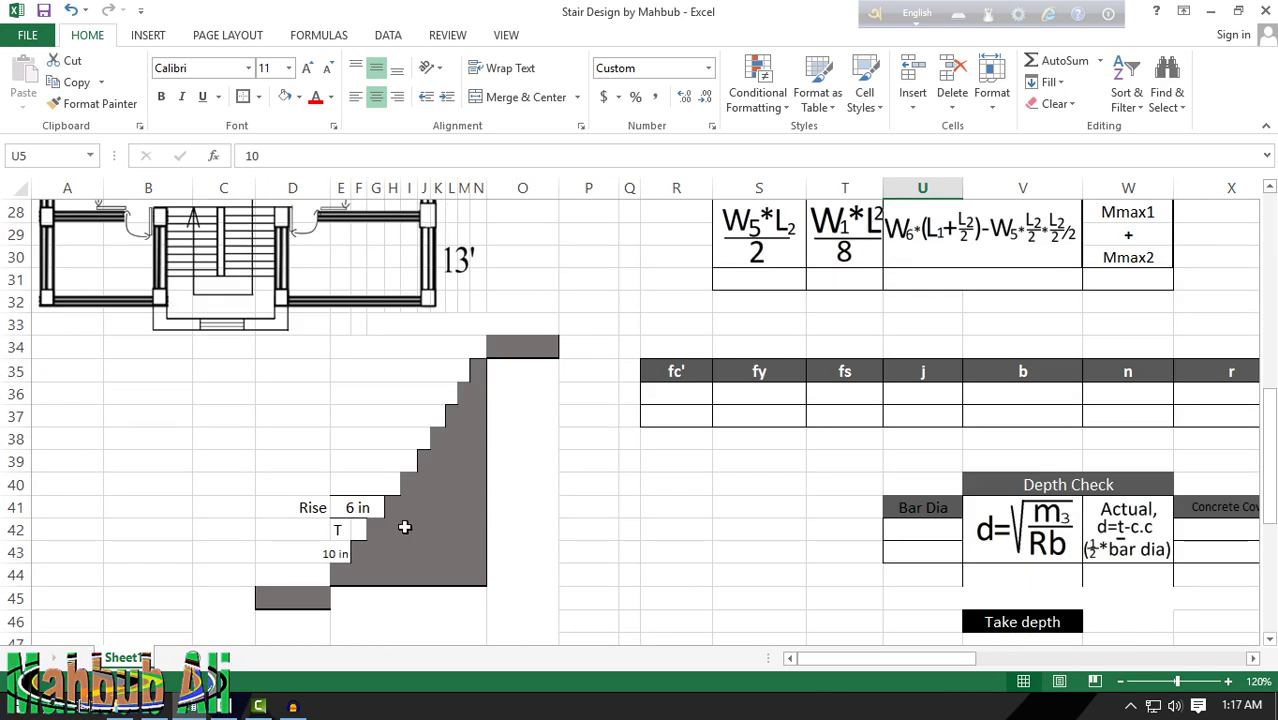
pyautogui.click(340, 553)
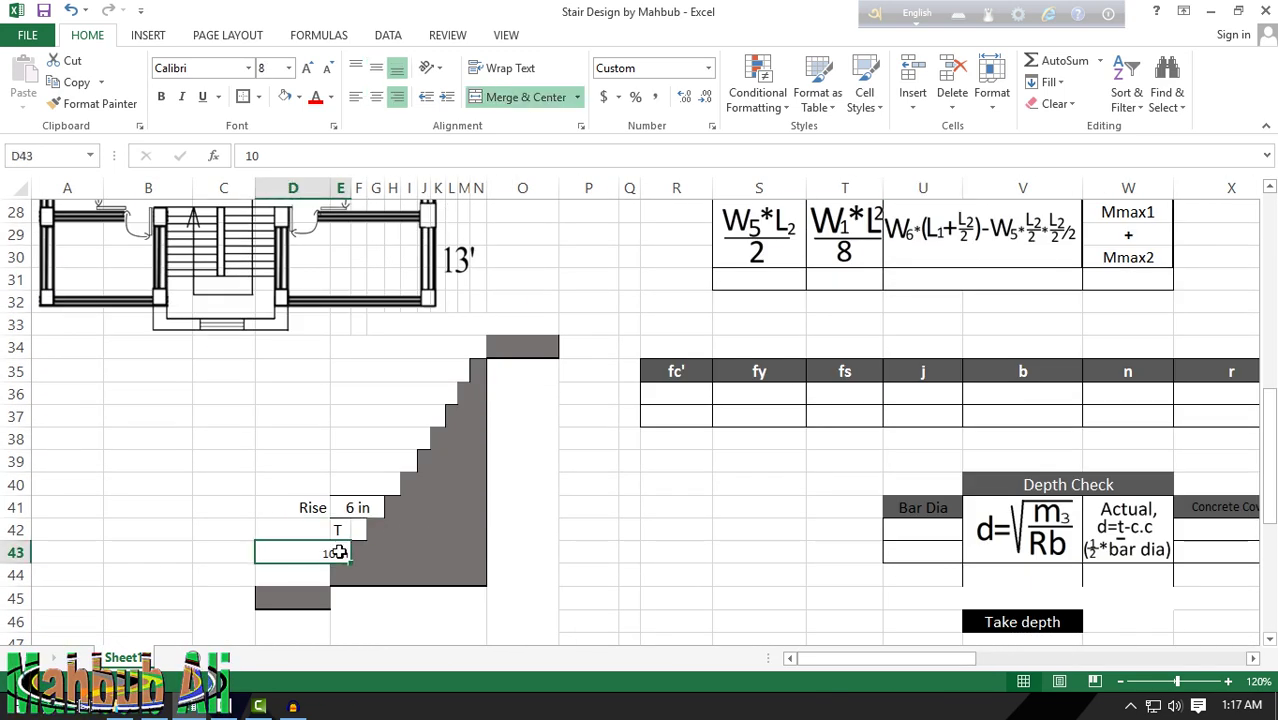
pyautogui.write('=')
pyautogui.scroll(5, 370, 564)
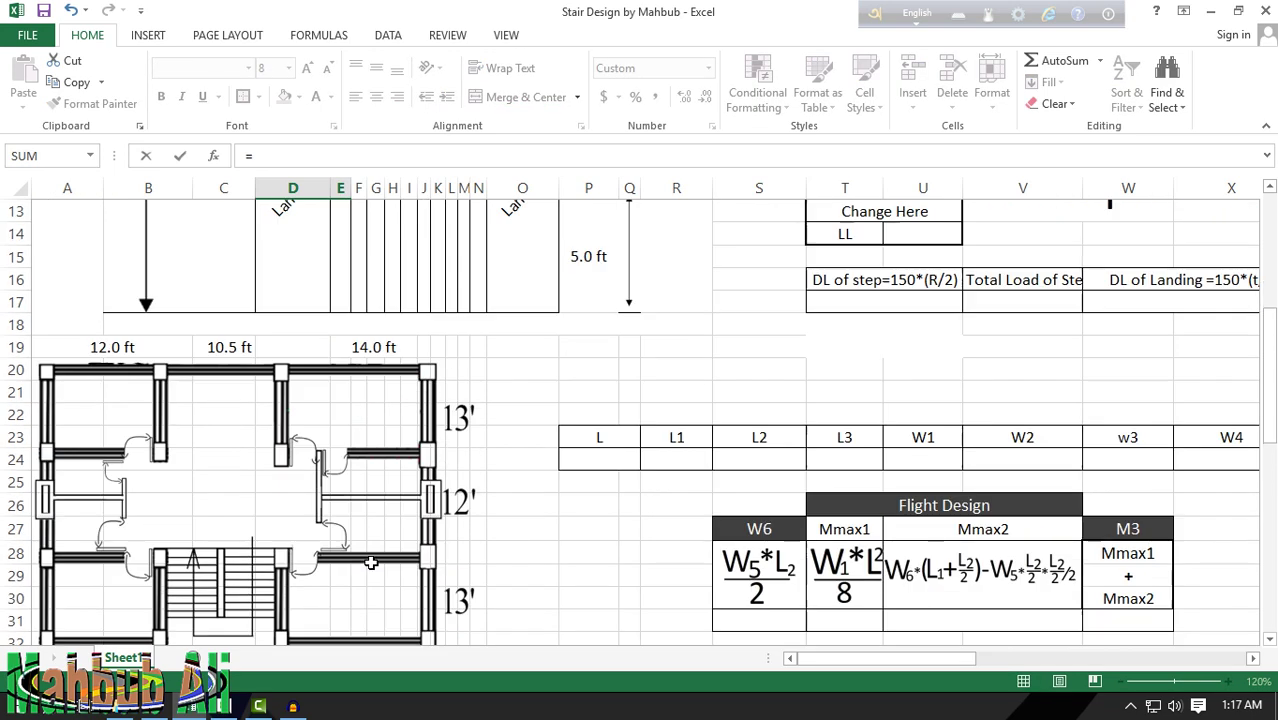
pyautogui.scroll(4, 371, 566)
pyautogui.click(924, 322)
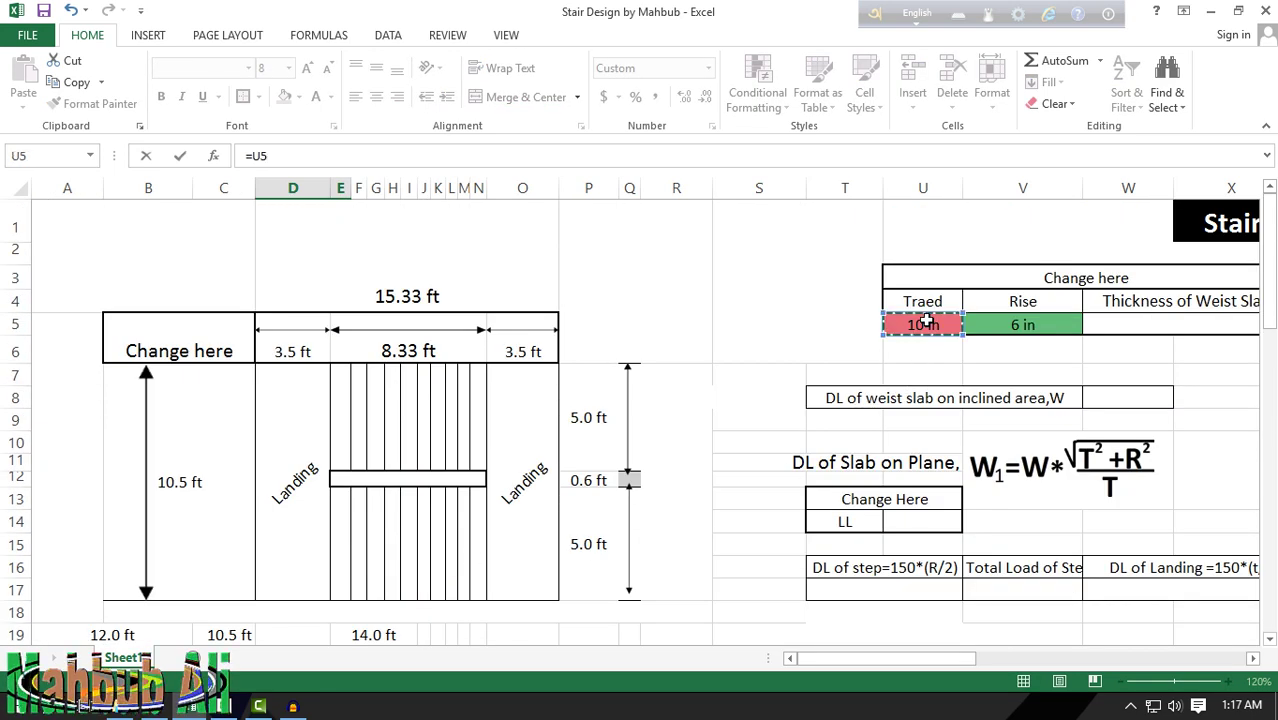
pyautogui.press('Return')
# Step: Link the section drawing's rise label E41 to the Rise value with =V5
pyautogui.scroll(-1, 399, 484)
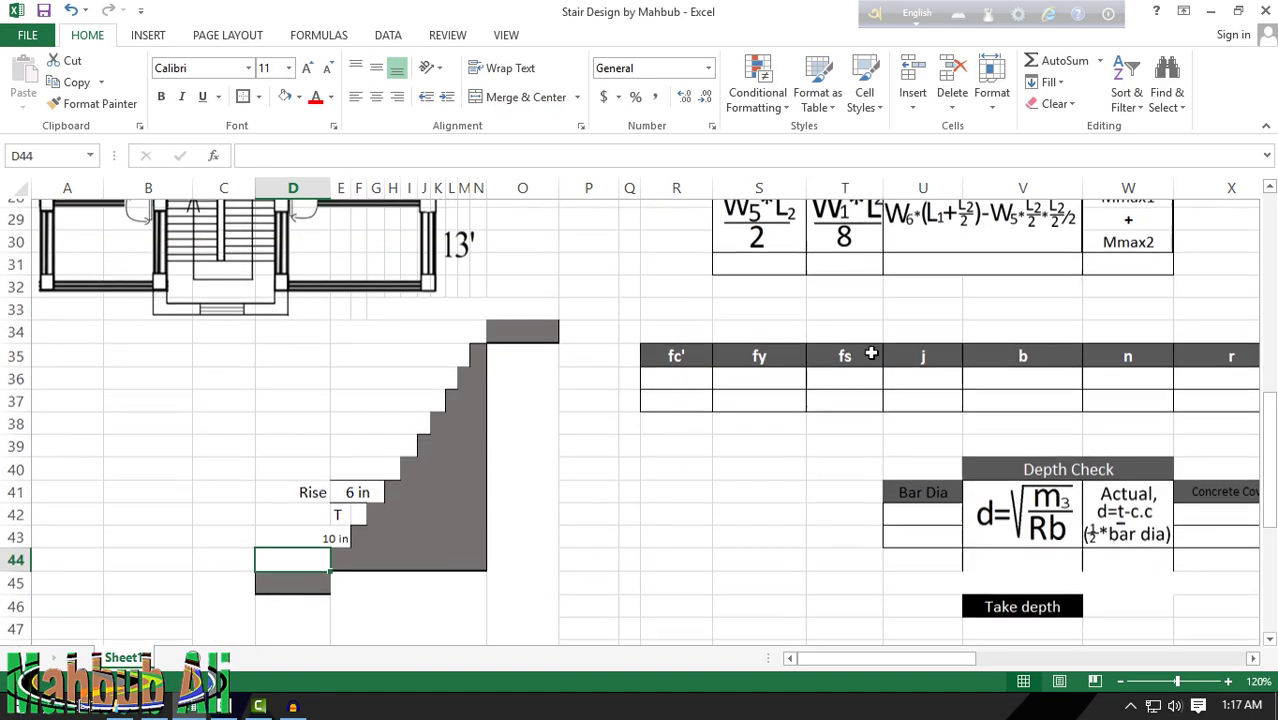
pyautogui.click(357, 484)
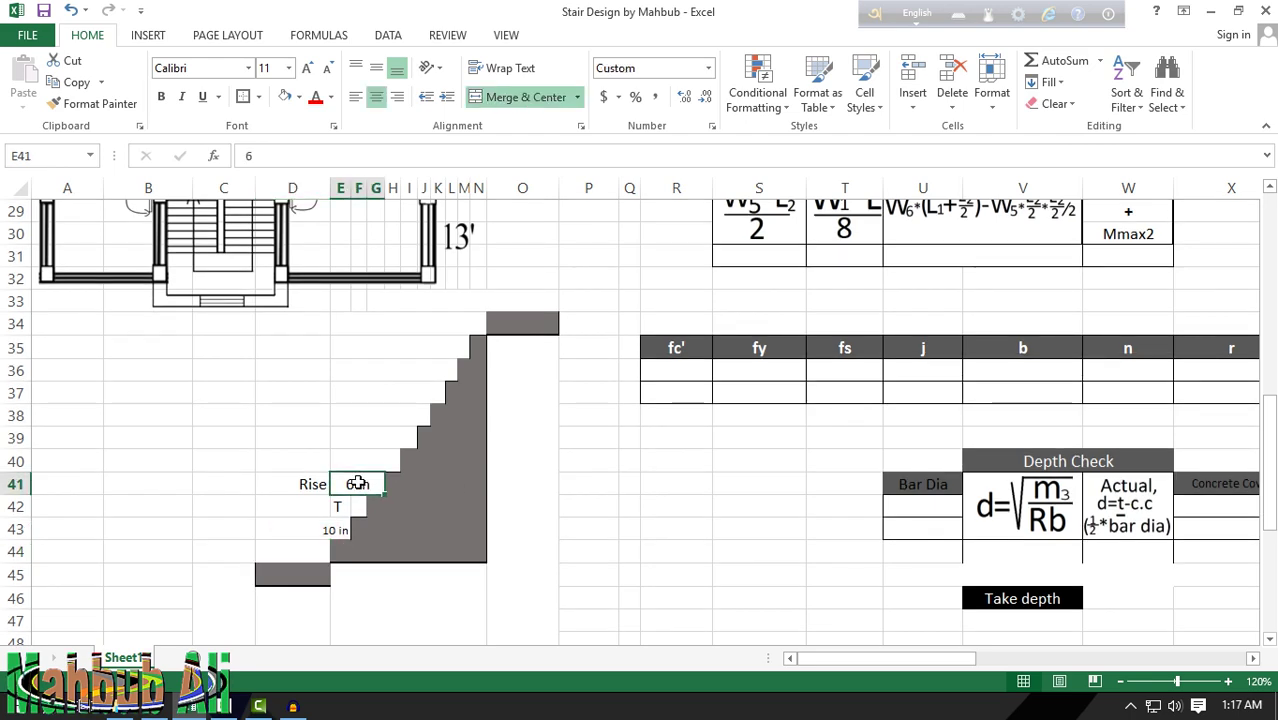
pyautogui.write('=')
pyautogui.scroll(5, 357, 482)
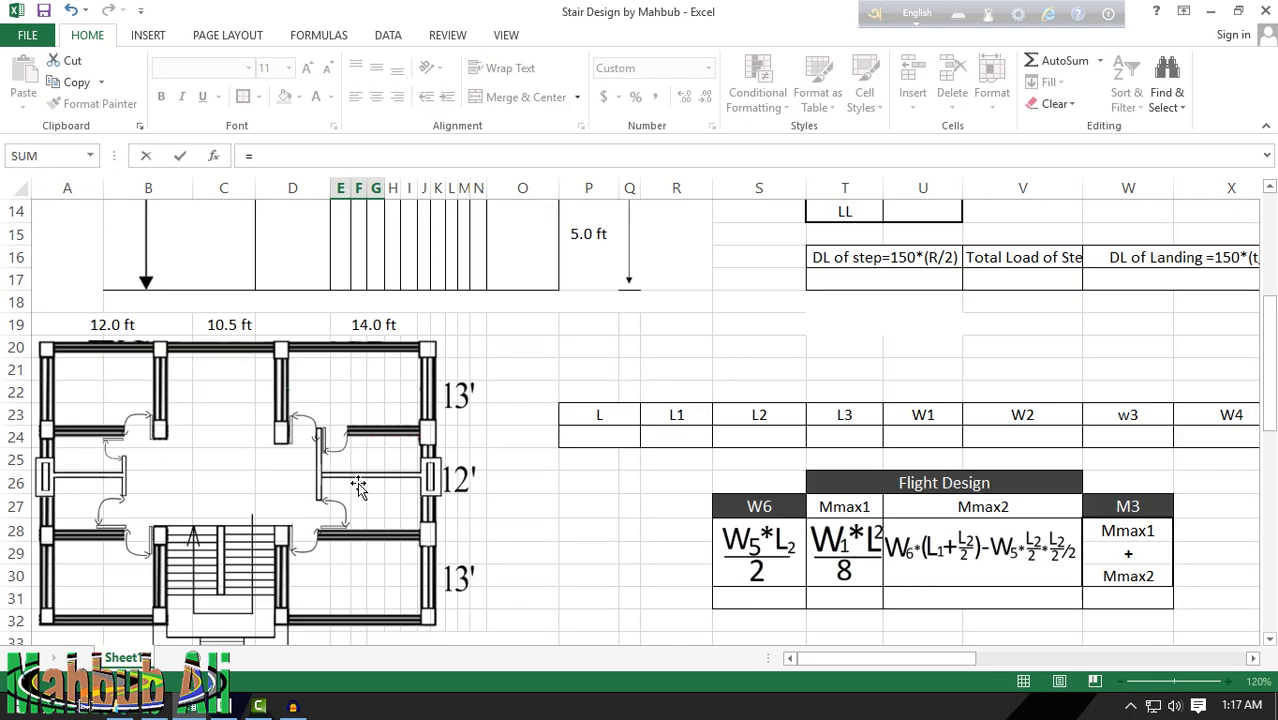
pyautogui.scroll(4, 357, 482)
pyautogui.click(1030, 325)
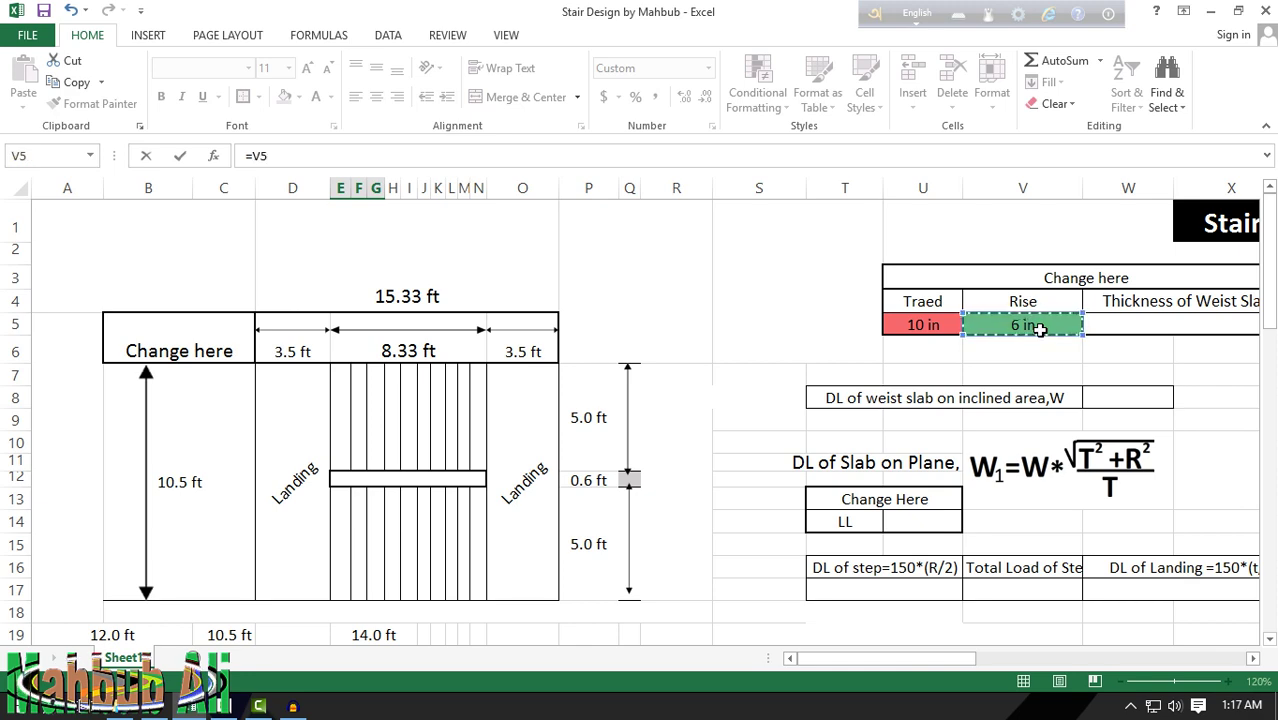
pyautogui.press('Return')
# Step: Test the link by changing U5 to 12 and checking the tread label shows 12 in
pyautogui.scroll(-4, 1013, 343)
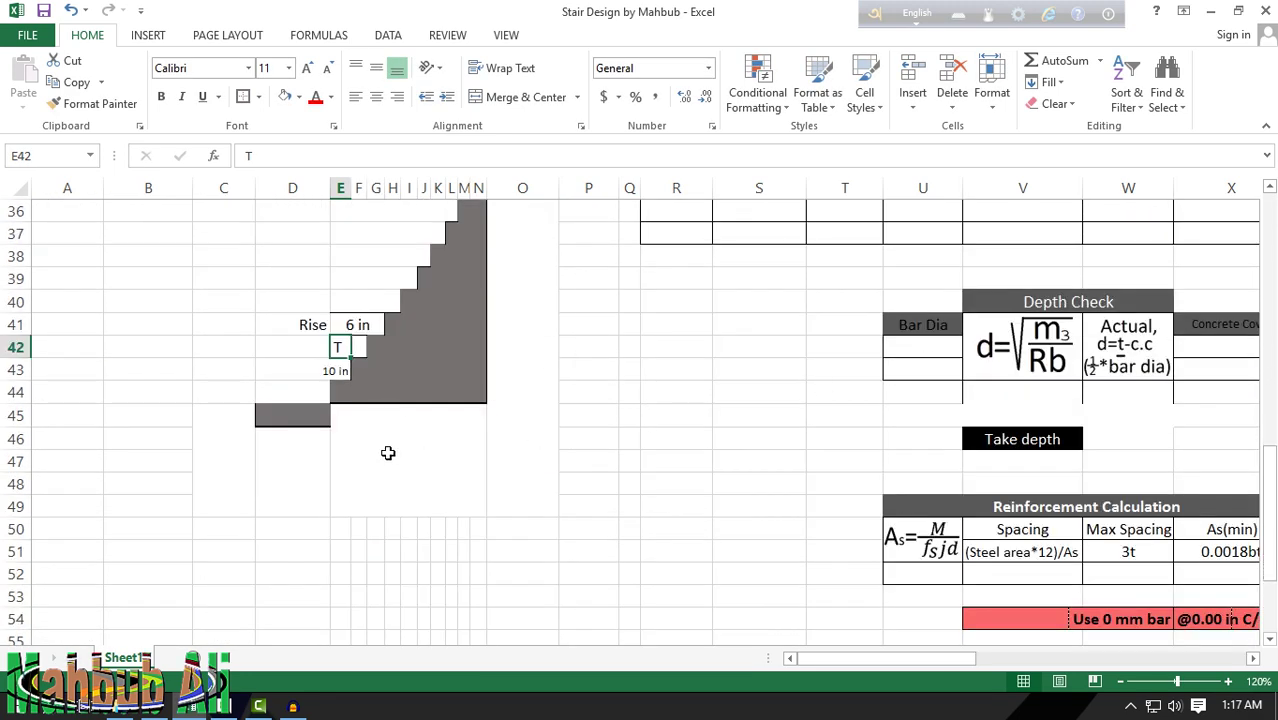
pyautogui.click(371, 404)
pyautogui.click(335, 370)
pyautogui.scroll(5, 714, 392)
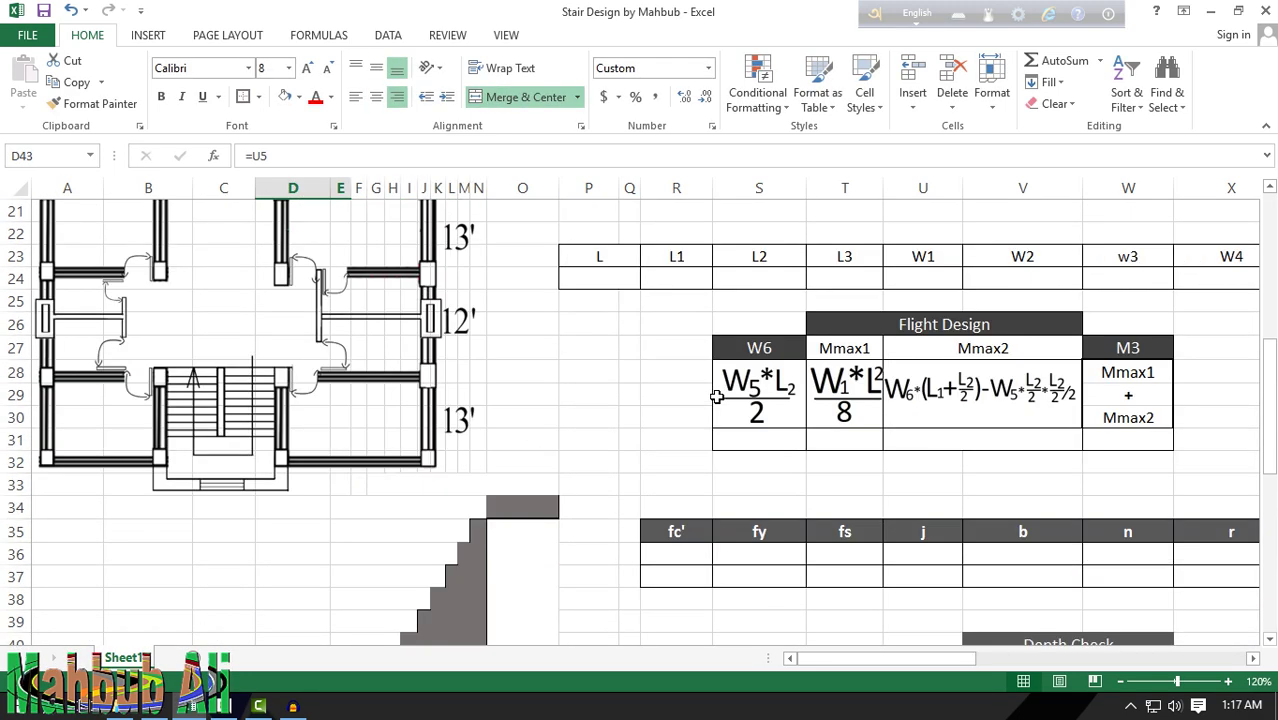
pyautogui.scroll(6, 714, 392)
pyautogui.scroll(1, 714, 392)
pyautogui.click(931, 325)
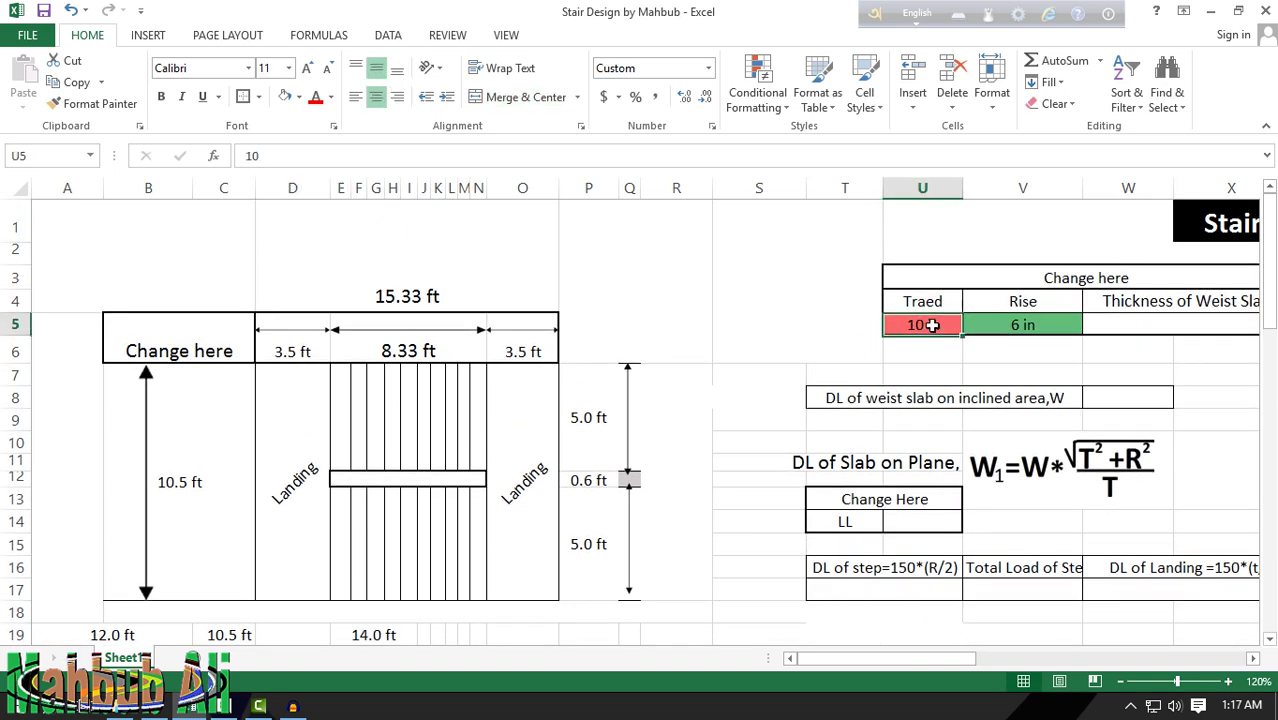
pyautogui.write('12')
pyautogui.press('Return')
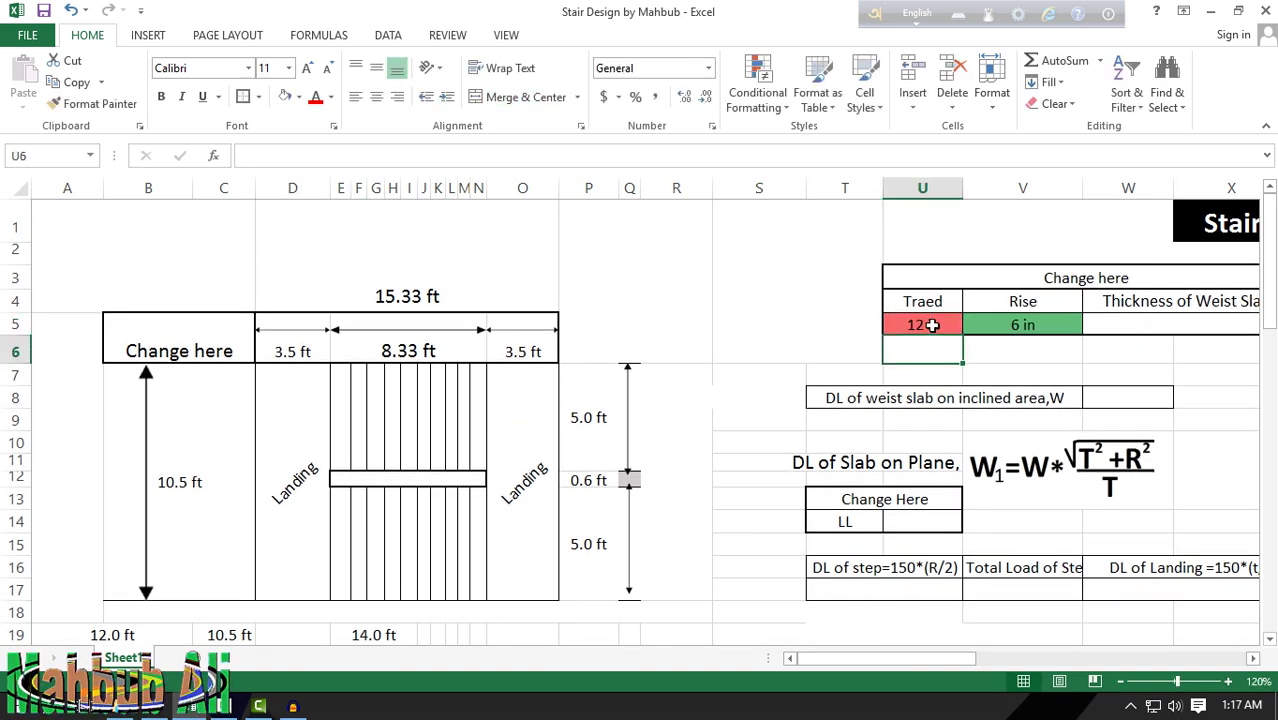
pyautogui.scroll(-4, 930, 323)
pyautogui.scroll(-4, 930, 323)
pyautogui.scroll(-1, 930, 323)
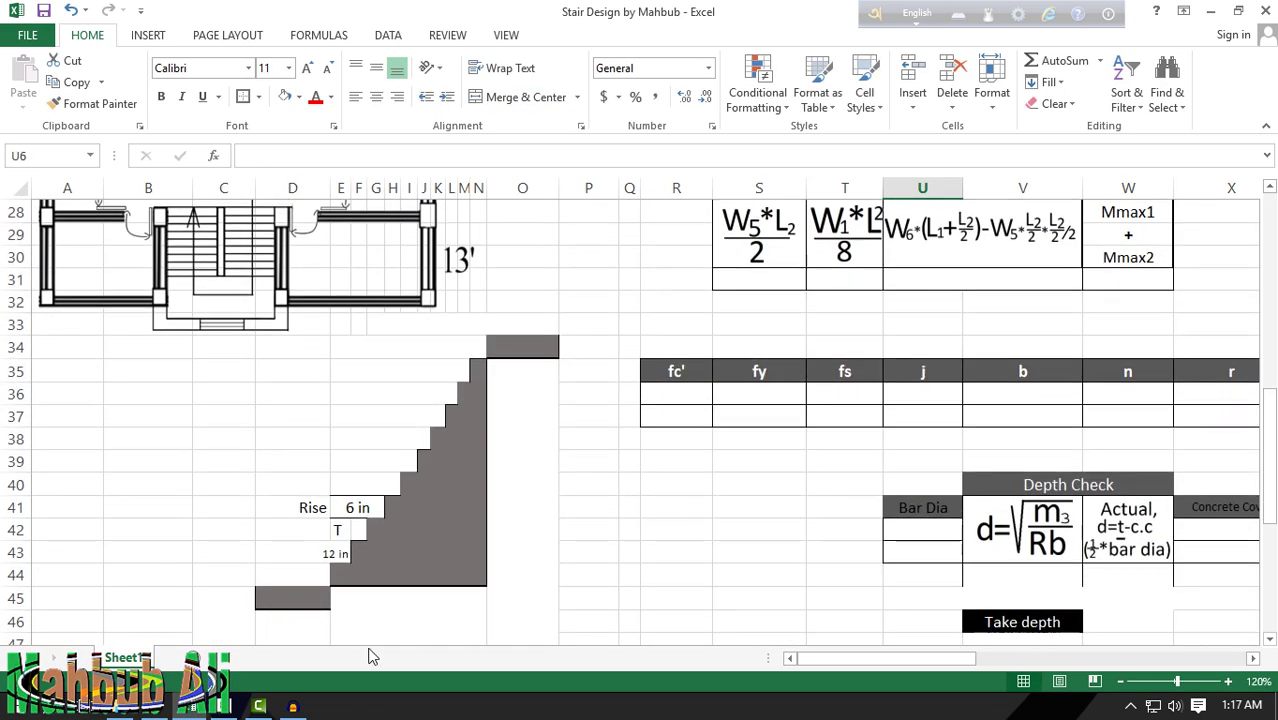
pyautogui.click(337, 555)
# Step: Restore the Traed value in U5 to 10
pyautogui.scroll(5, 598, 525)
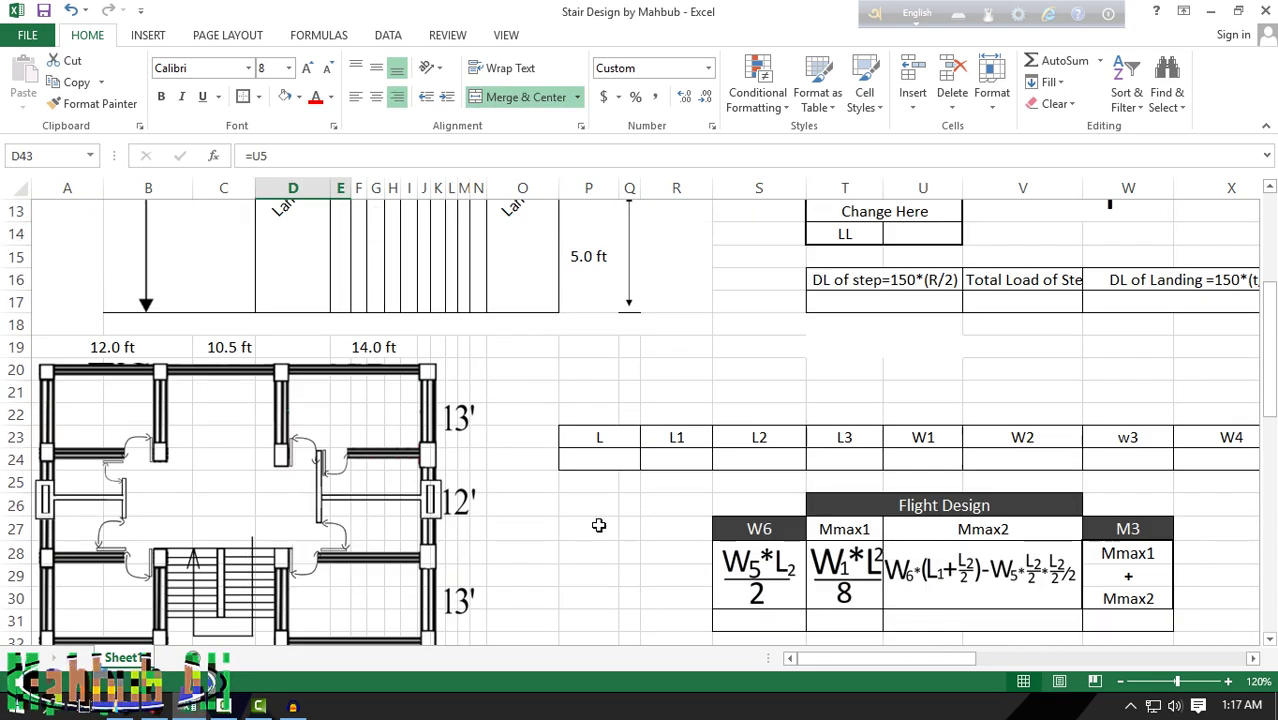
pyautogui.scroll(4, 615, 500)
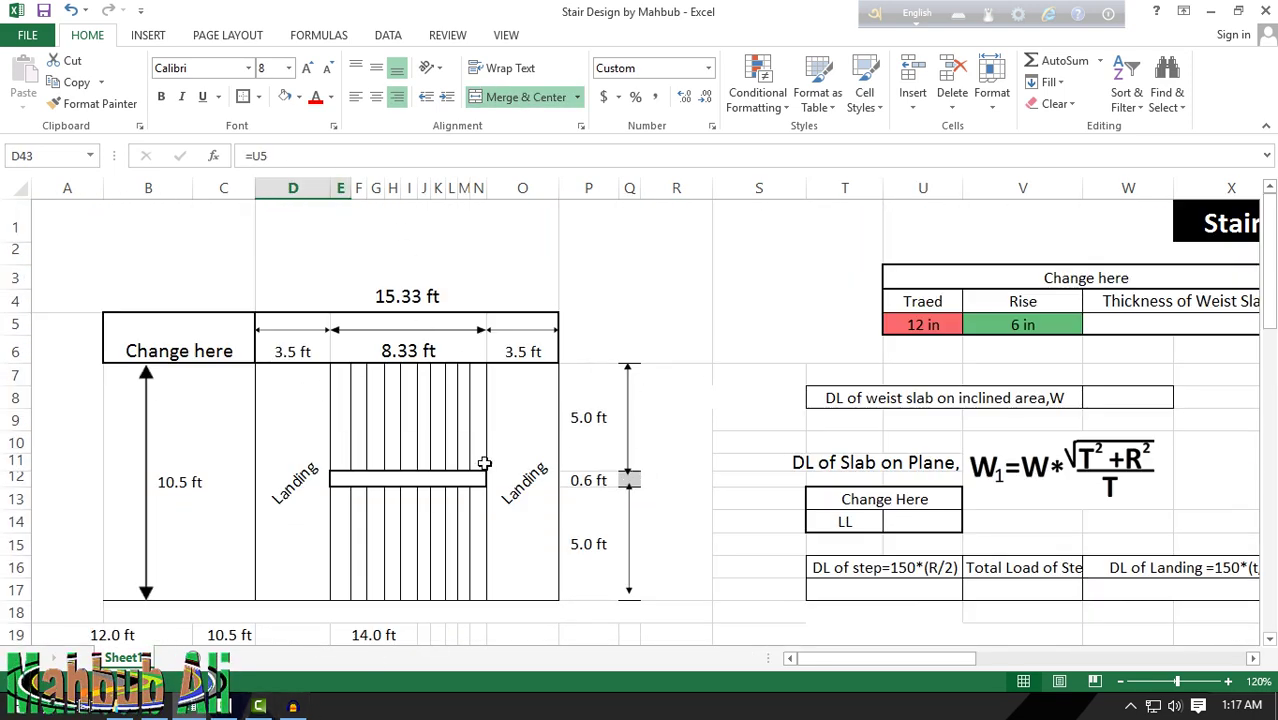
pyautogui.click(942, 324)
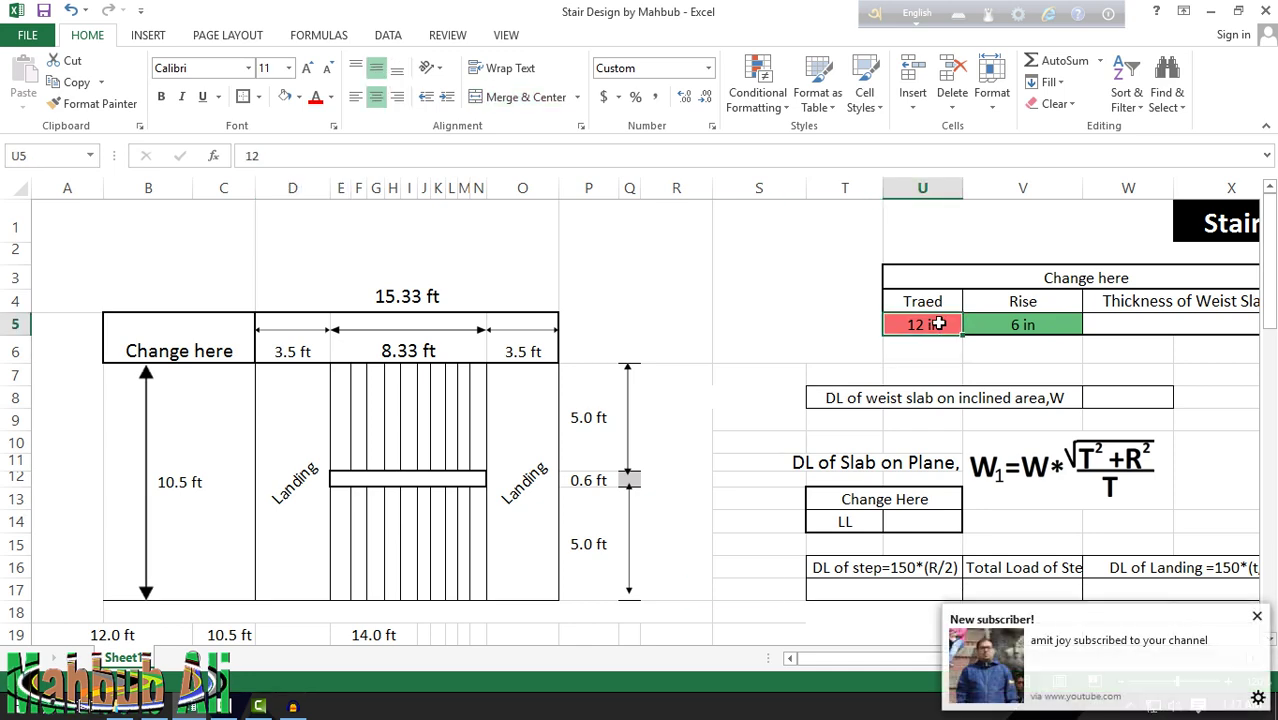
pyautogui.write('10')
pyautogui.hscroll(5, 938, 324)
pyautogui.click(703, 324)
# Step: Enter a waist slab thickness of 3.5 in cell W5
pyautogui.click(864, 306)
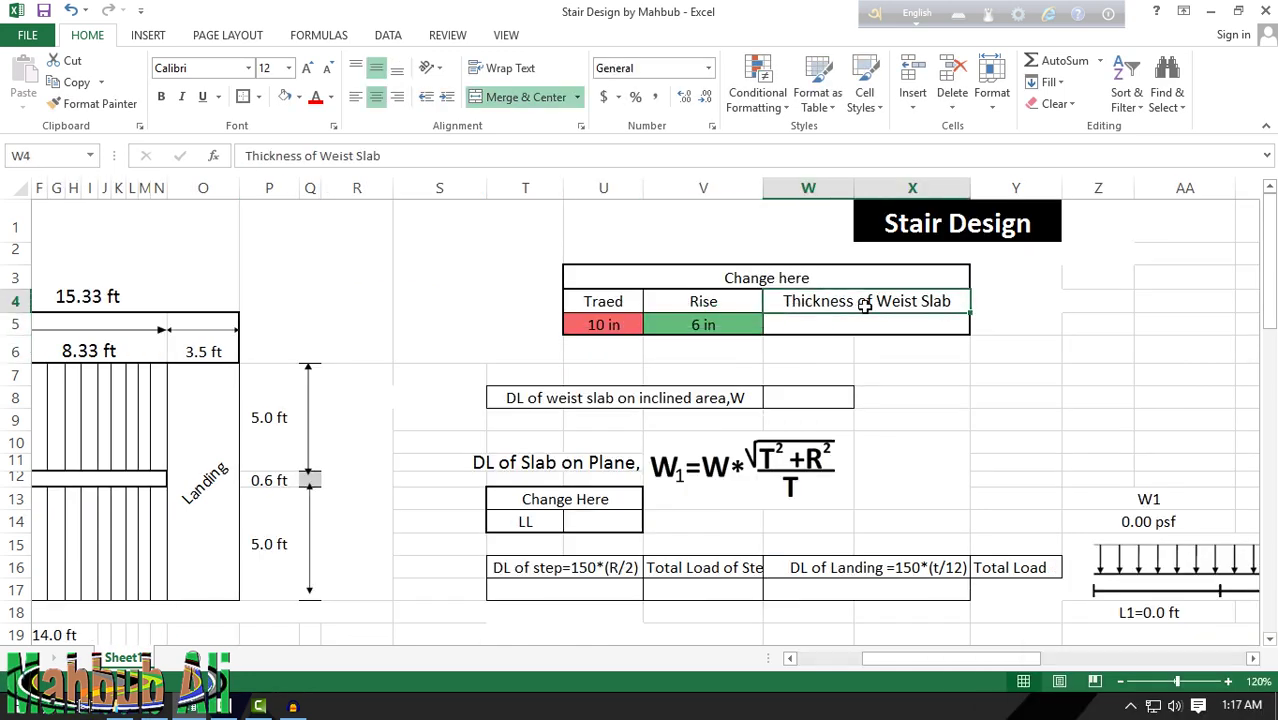
pyautogui.click(848, 324)
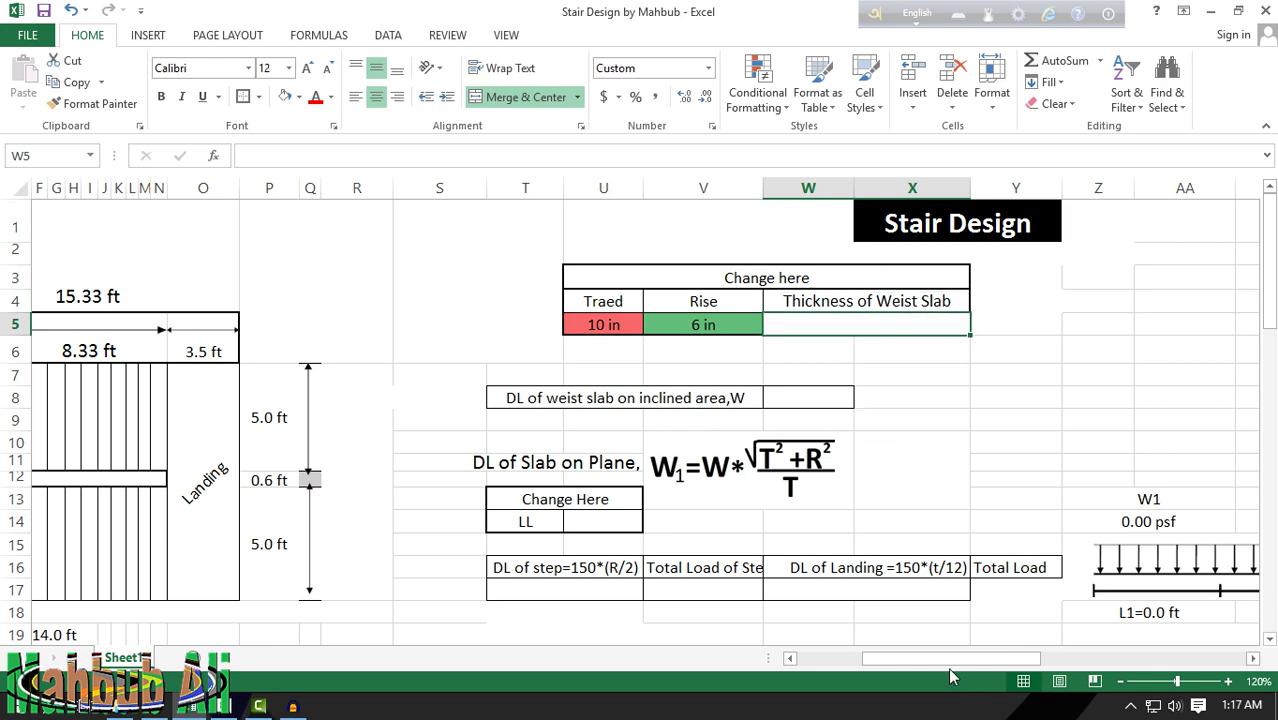
pyautogui.moveTo(892, 659)
pyautogui.mouseDown()
pyautogui.moveTo(852, 668)
pyautogui.moveTo(909, 668)
pyautogui.mouseUp()
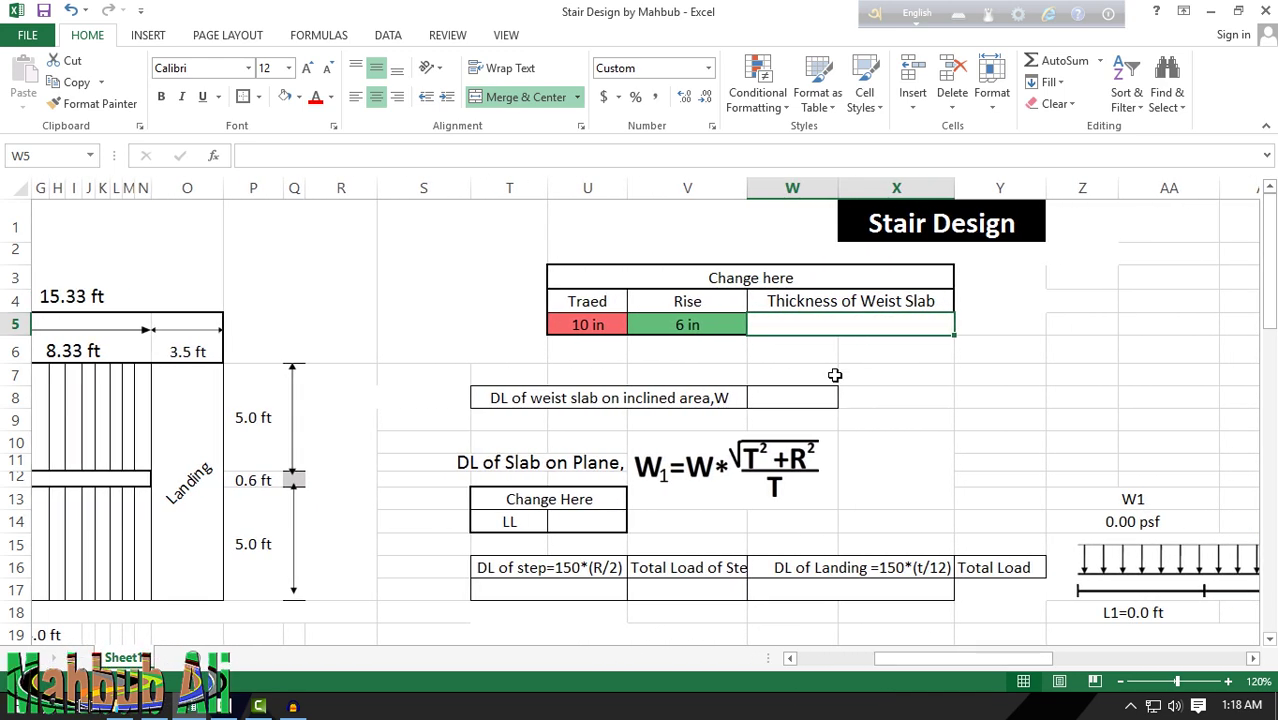
pyautogui.write('3.5')
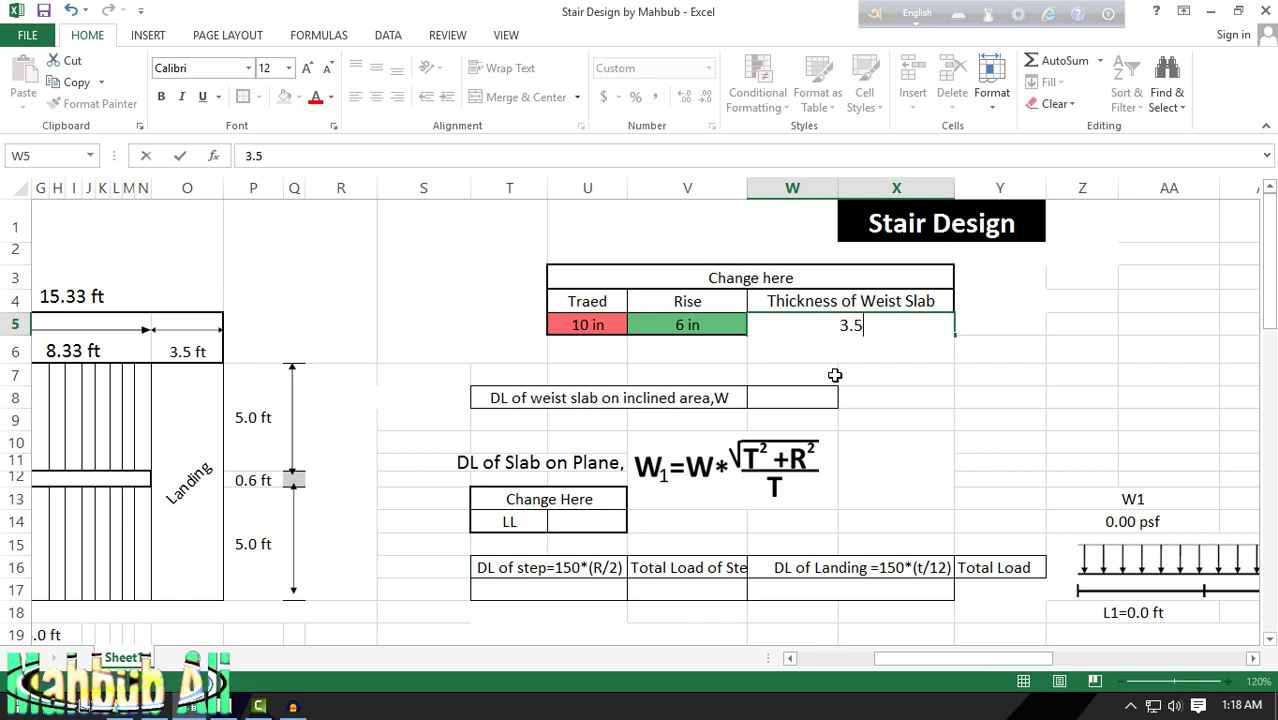
pyautogui.click(590, 398)
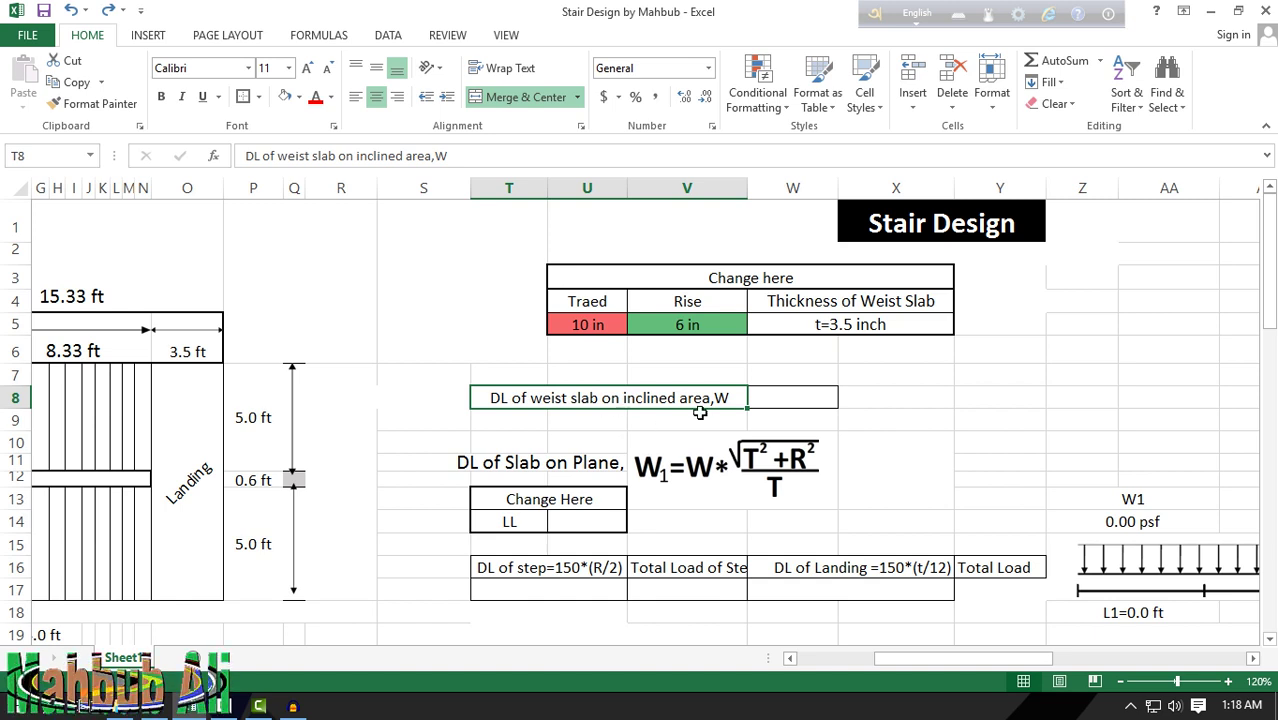
# Step: Enter =W5/12*150 in W8 so the inclined slab dead load shows 44 psf
pyautogui.click(790, 401)
pyautogui.write('=')
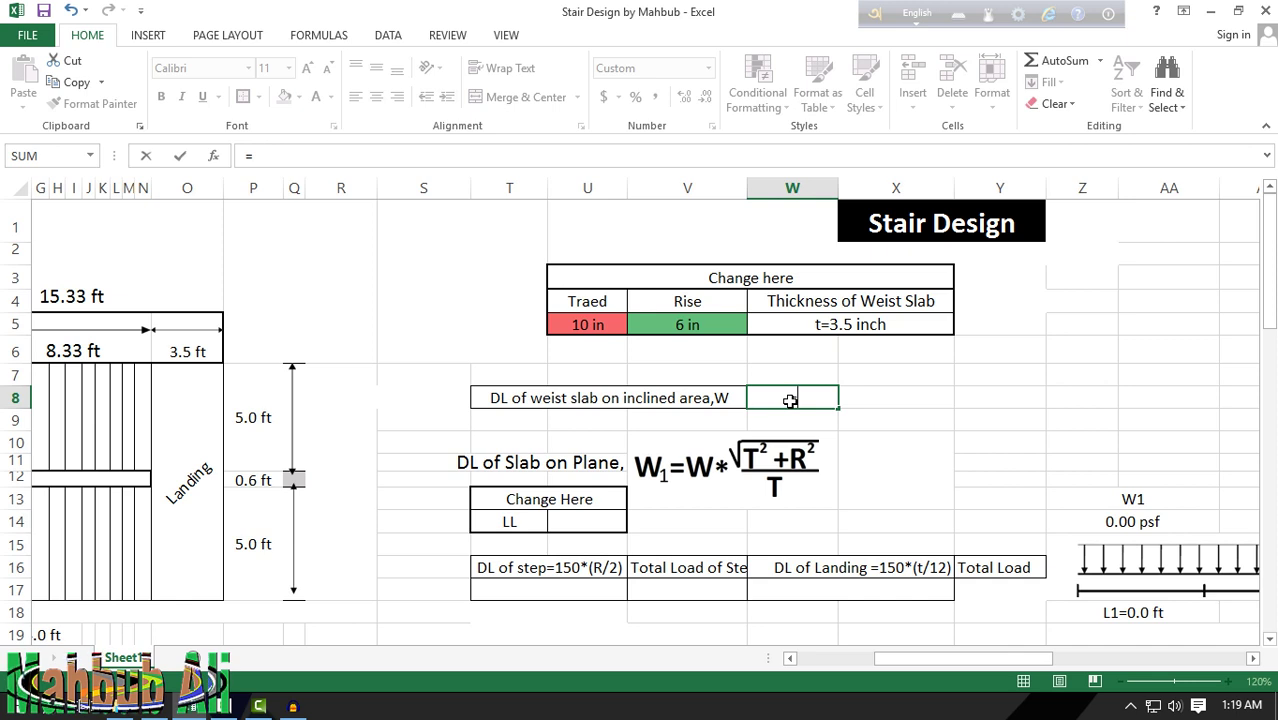
pyautogui.click(830, 326)
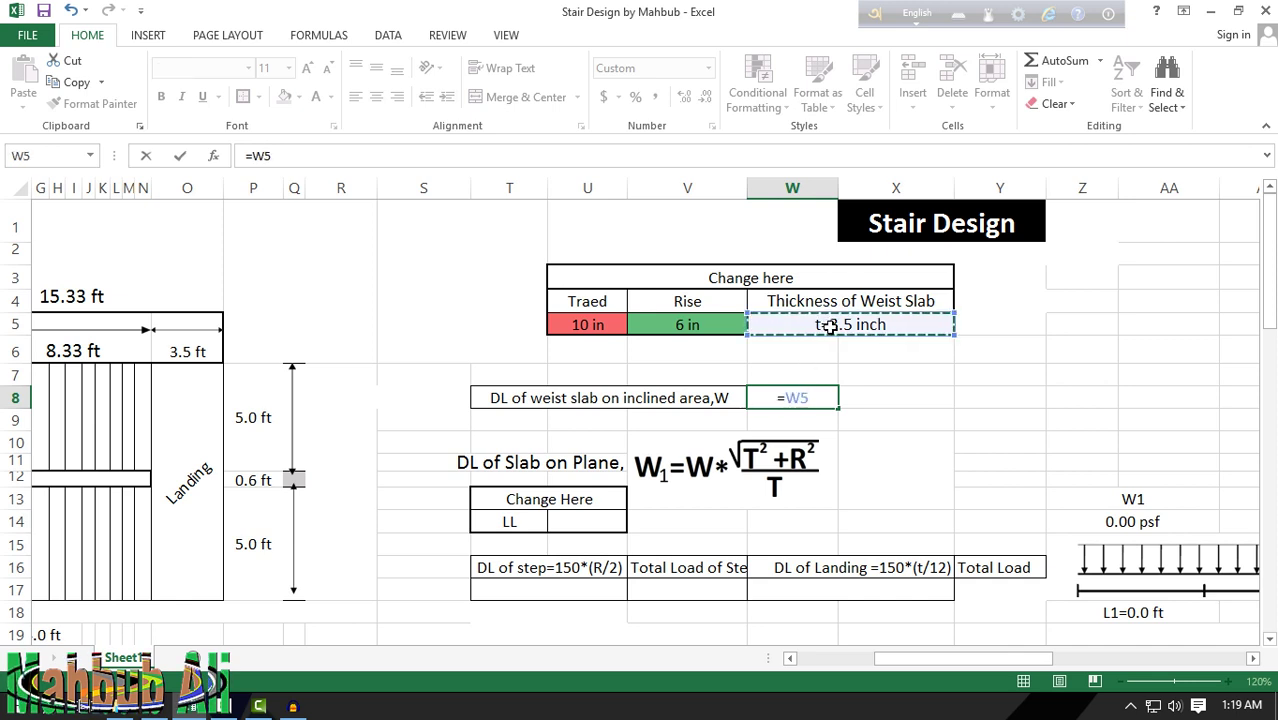
pyautogui.write('/12')
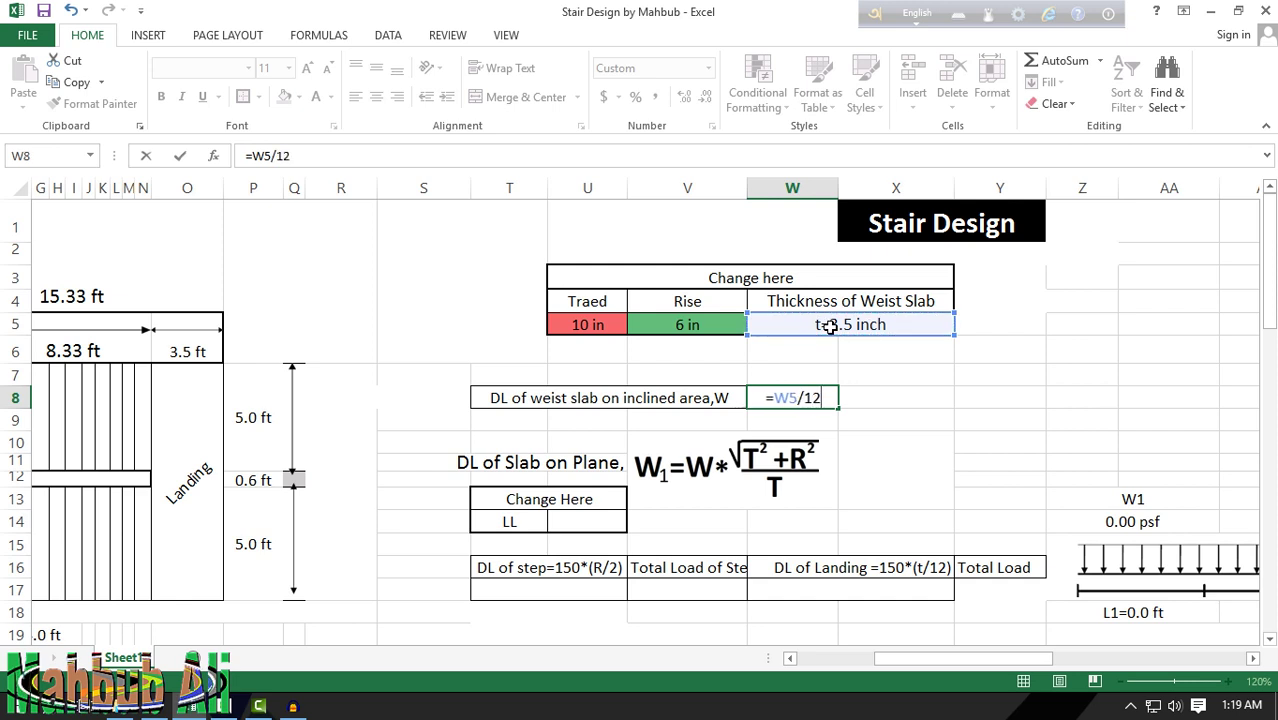
pyautogui.write('*1')
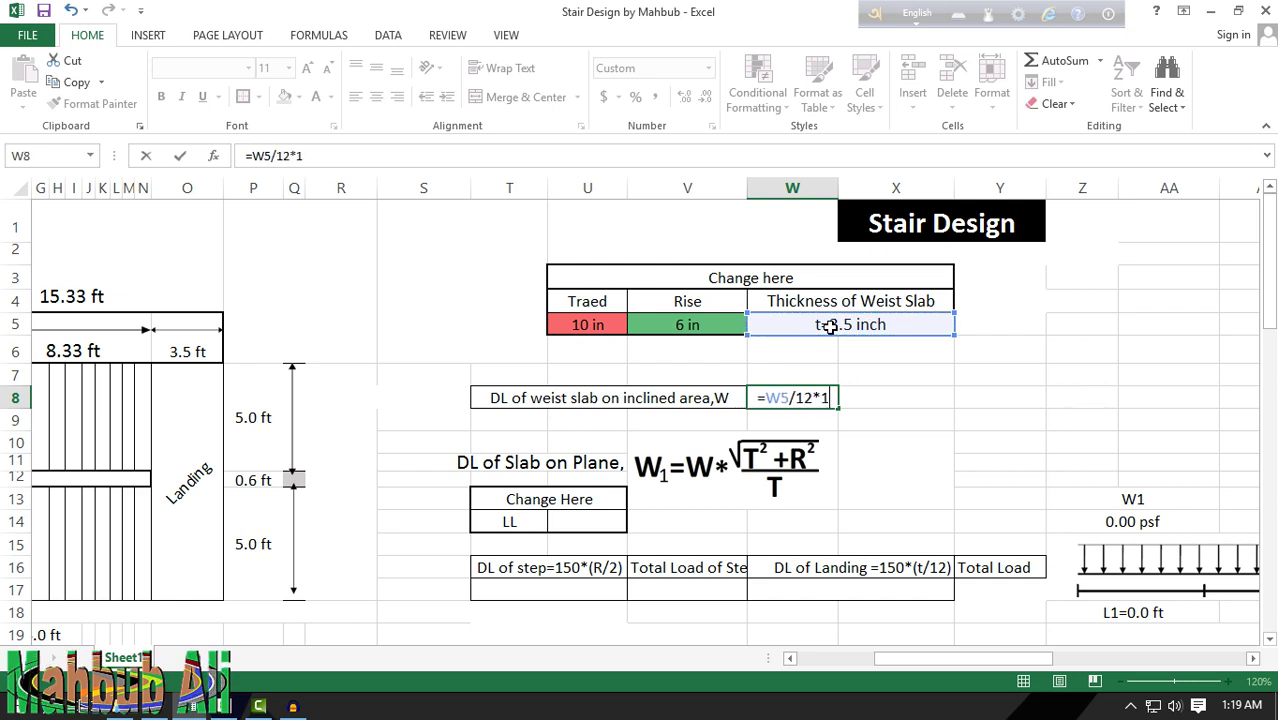
pyautogui.write('50')
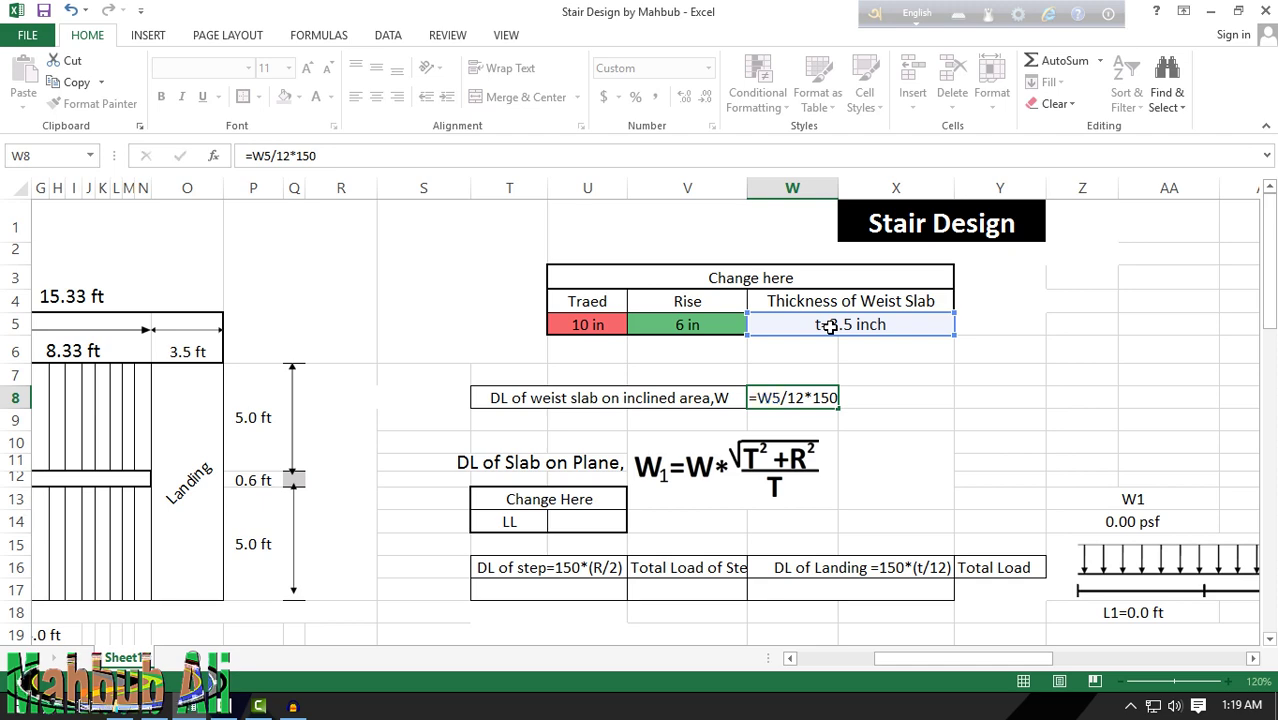
pyautogui.press('Return')
pyautogui.press('Down')
pyautogui.press('Right')
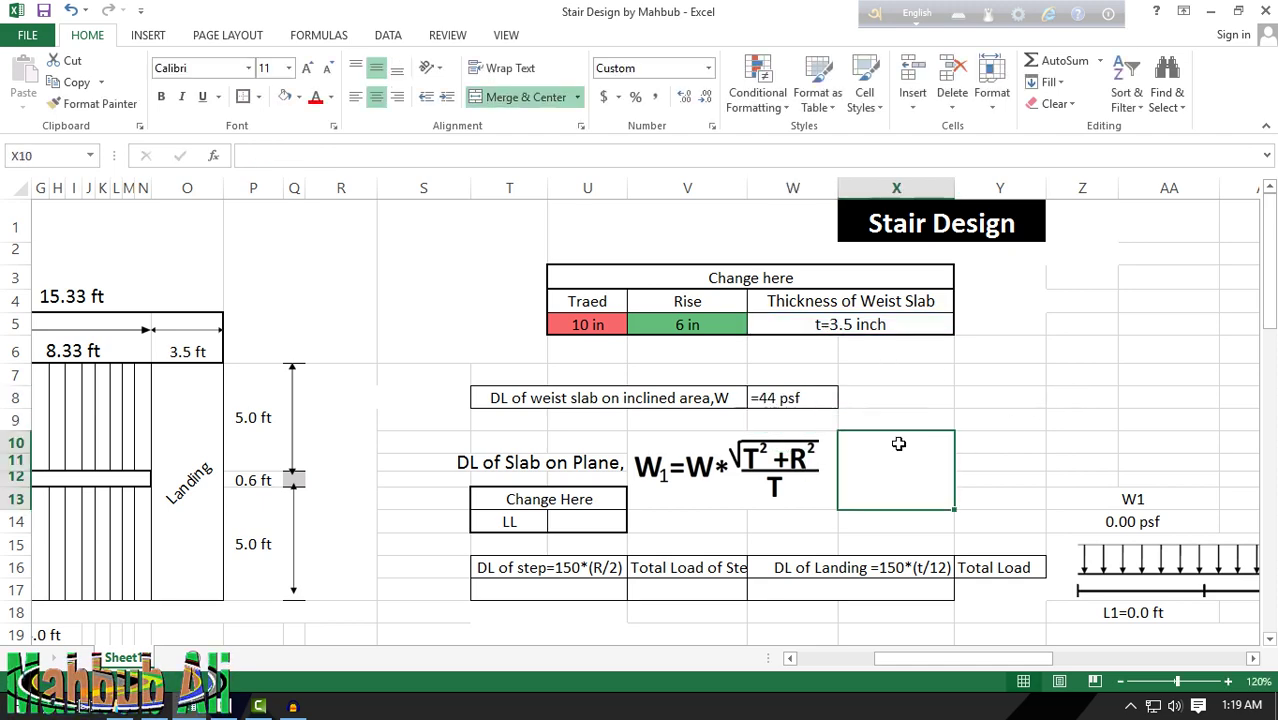
# Step: Enter =W8*SQRT(POWER(U5,2)+POWER(V5,2)) in X10 so W1 shows 510.21 psf
pyautogui.scroll(-1, 899, 443)
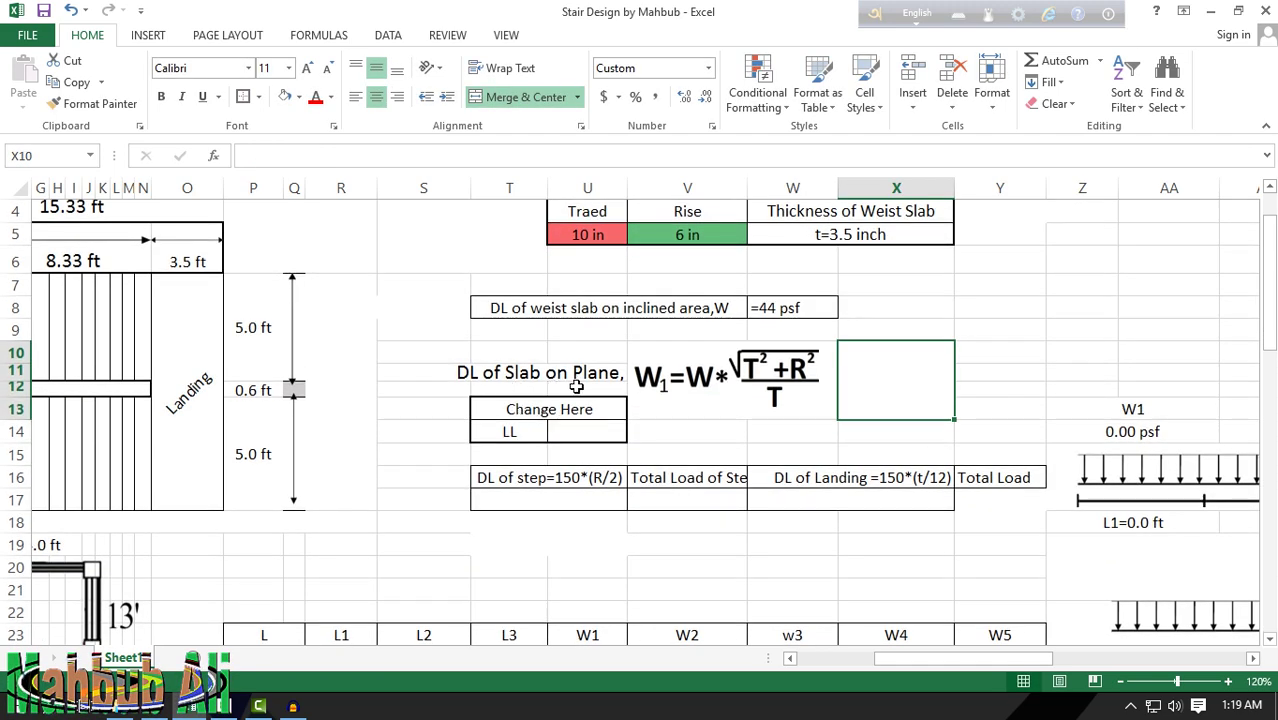
pyautogui.click(745, 398)
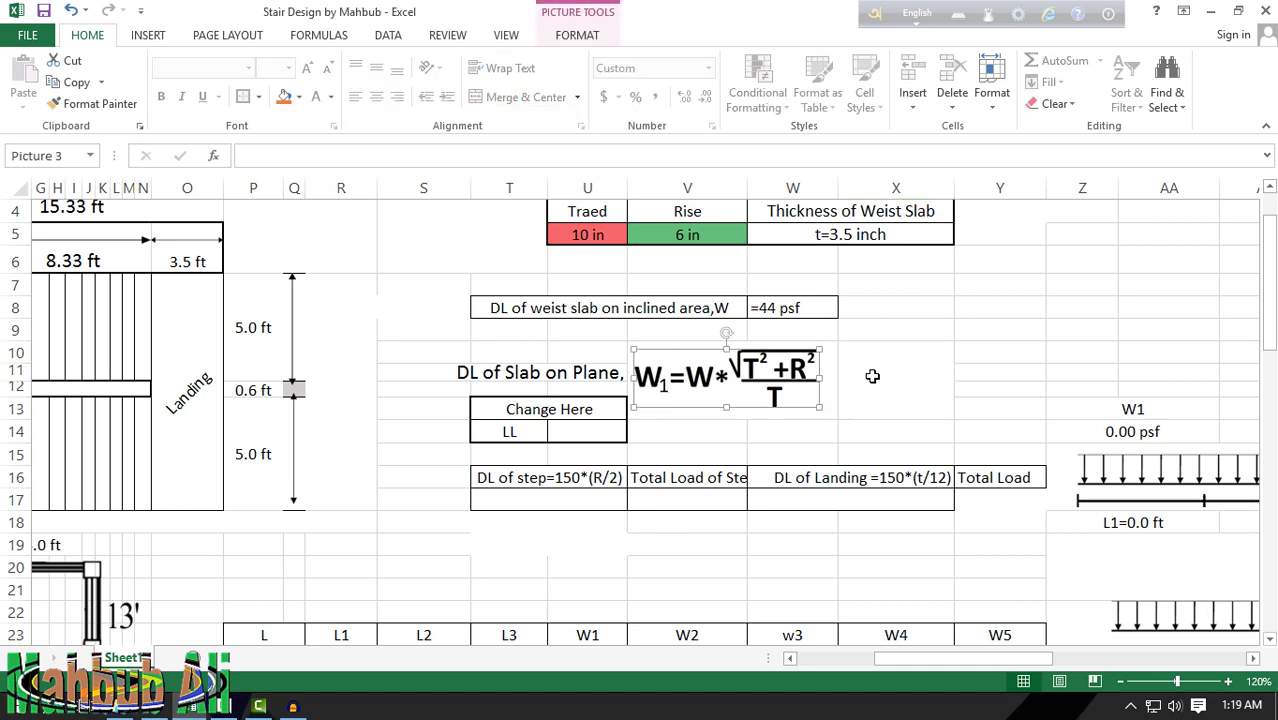
pyautogui.click(872, 376)
pyautogui.click(815, 402)
pyautogui.click(884, 378)
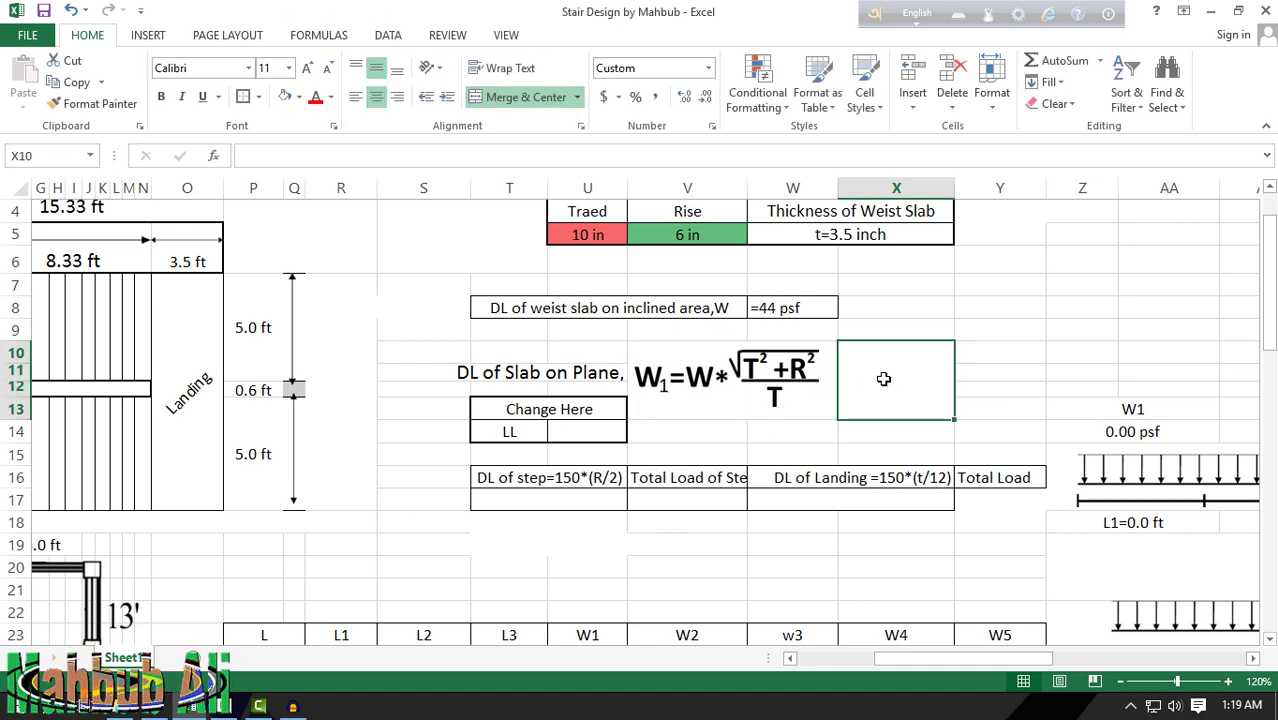
pyautogui.write('=')
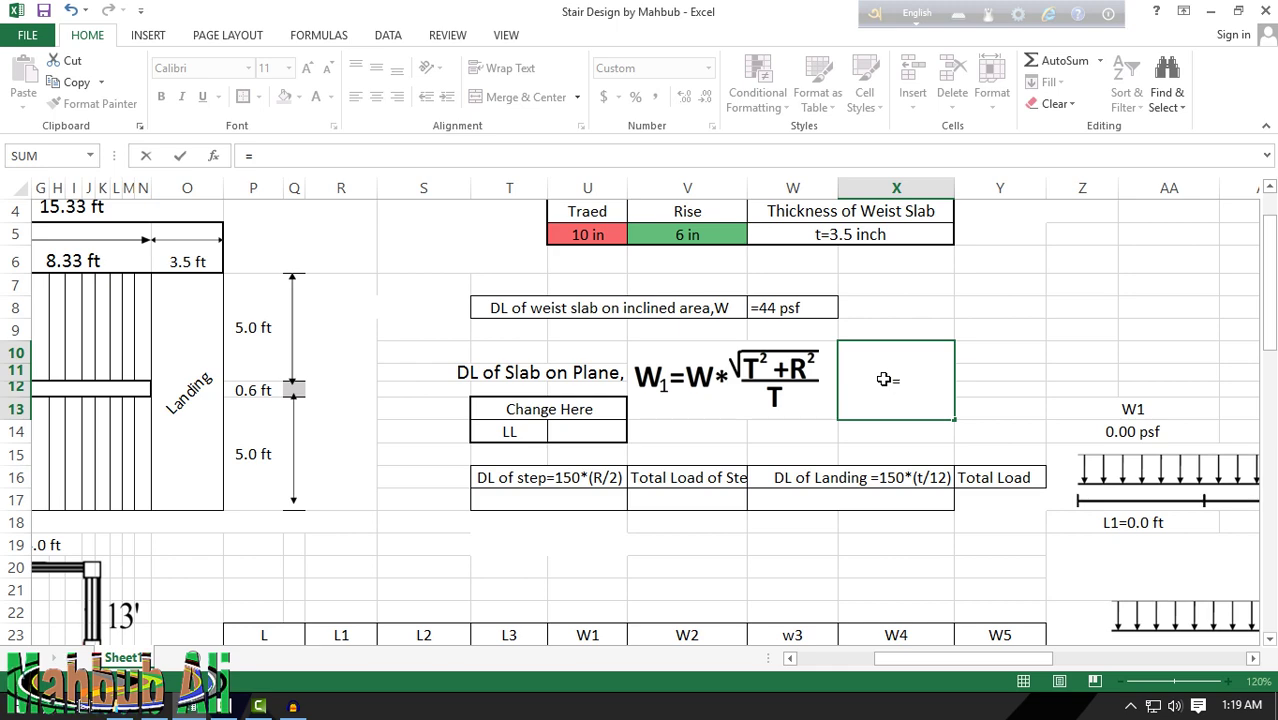
pyautogui.scroll(2, 884, 378)
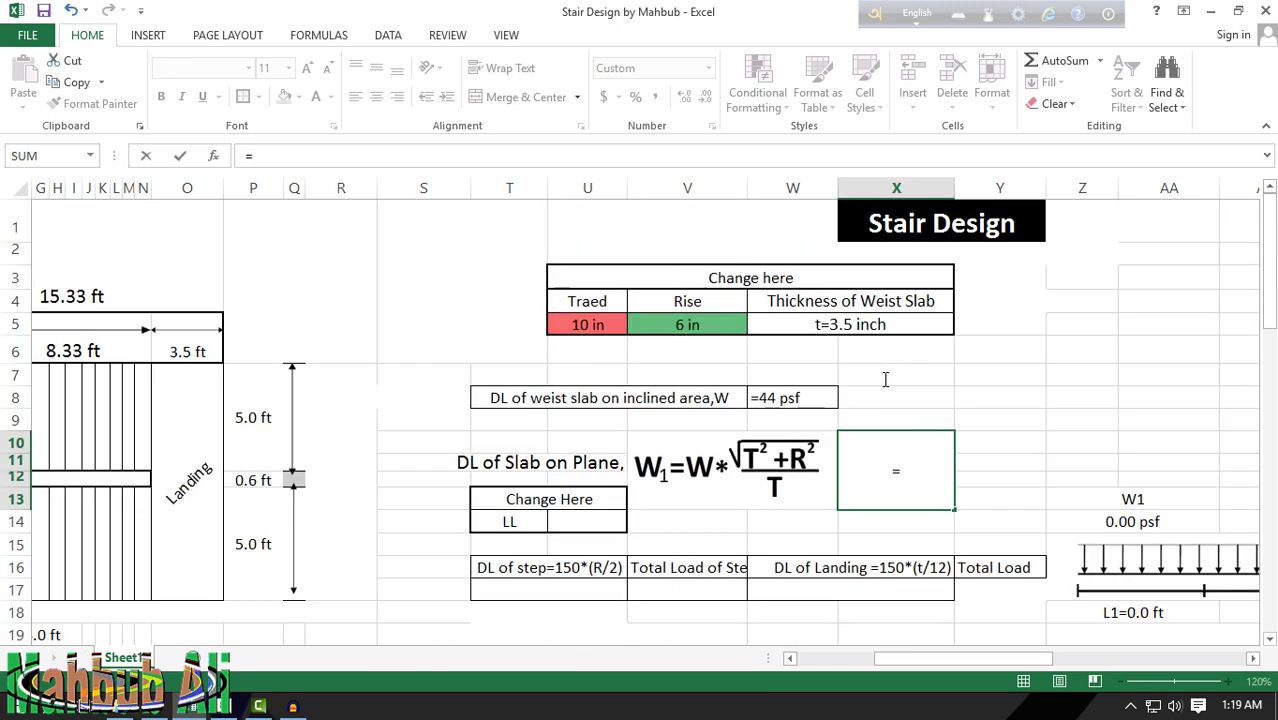
pyautogui.click(788, 398)
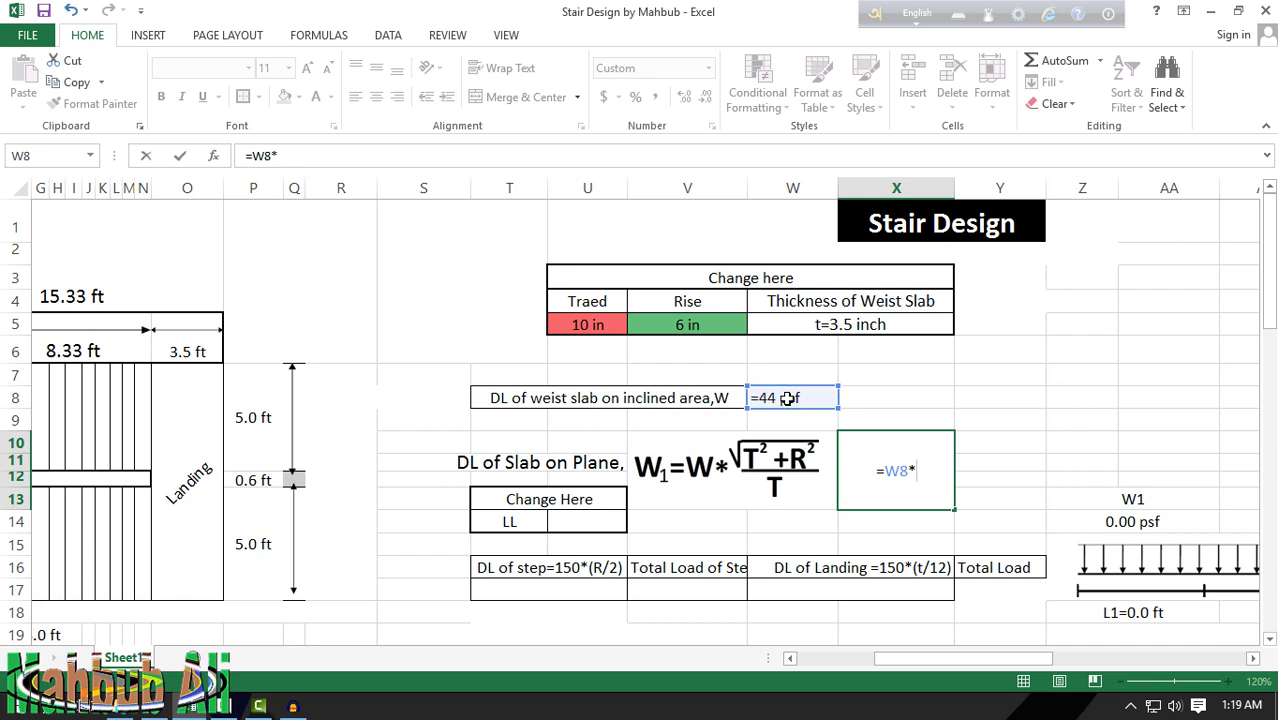
pyautogui.write('sq')
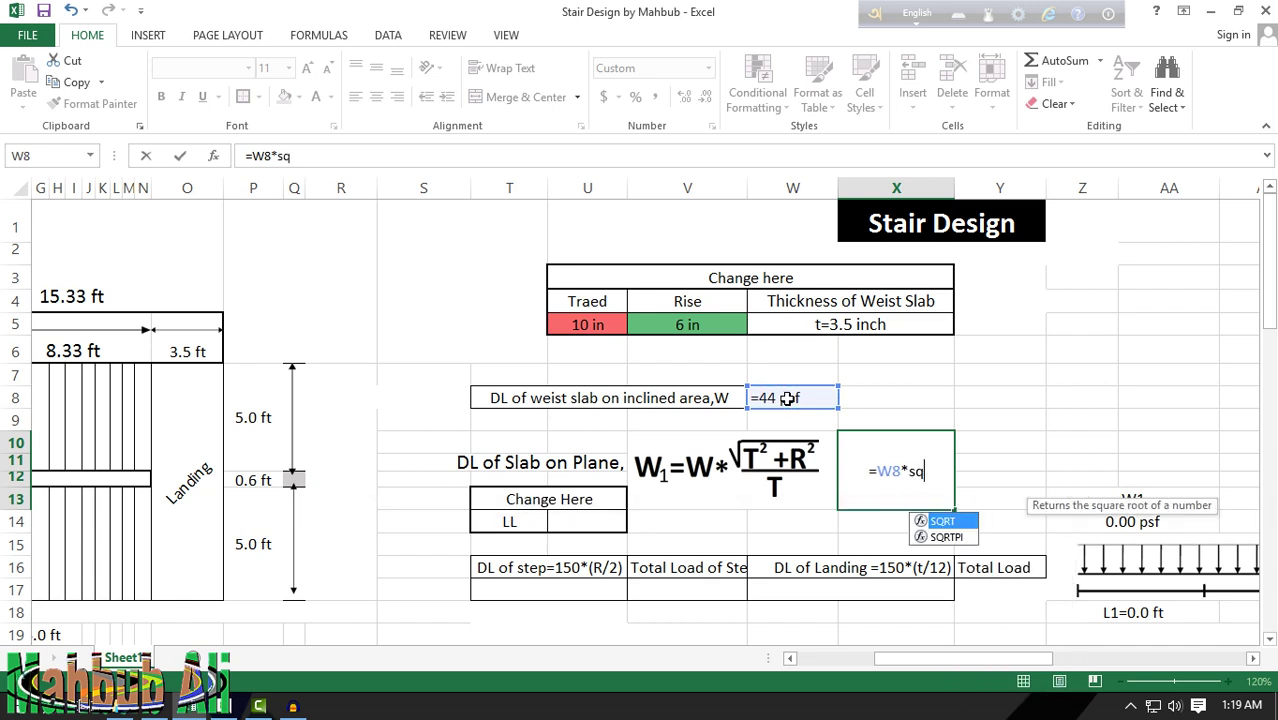
pyautogui.write('rt')
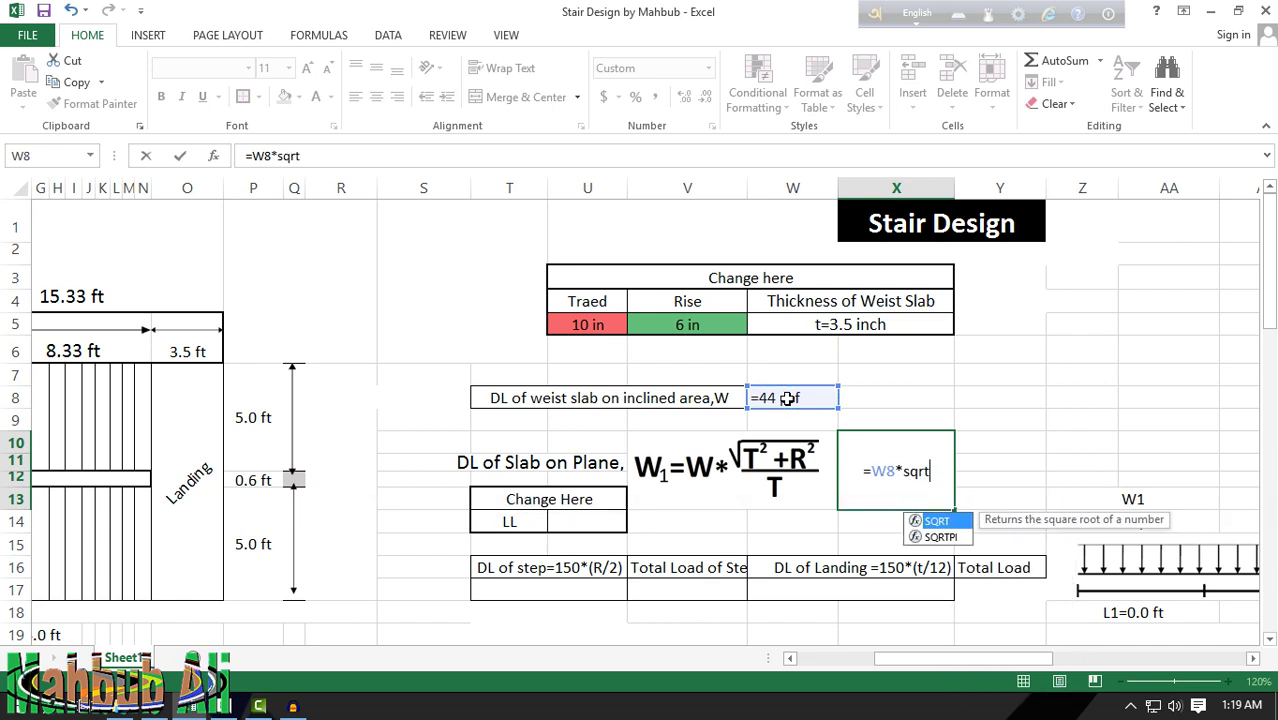
pyautogui.write('(')
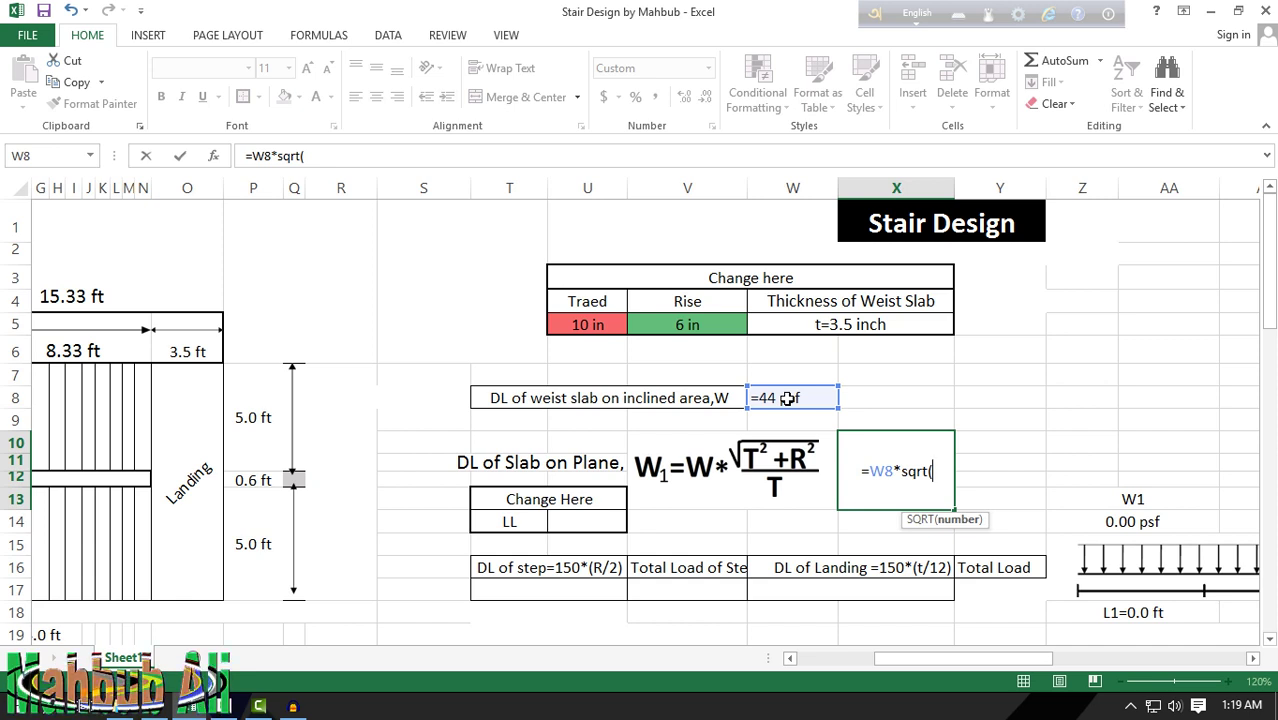
pyautogui.write('(')
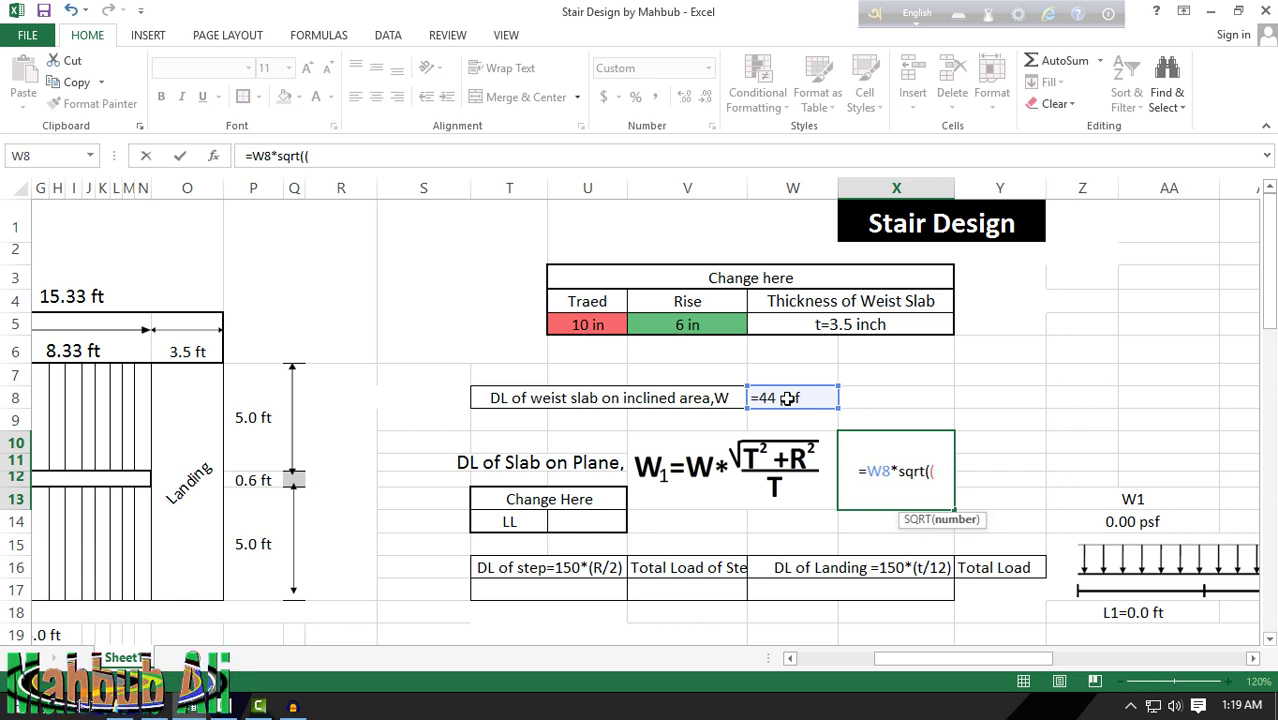
pyautogui.write('powe')
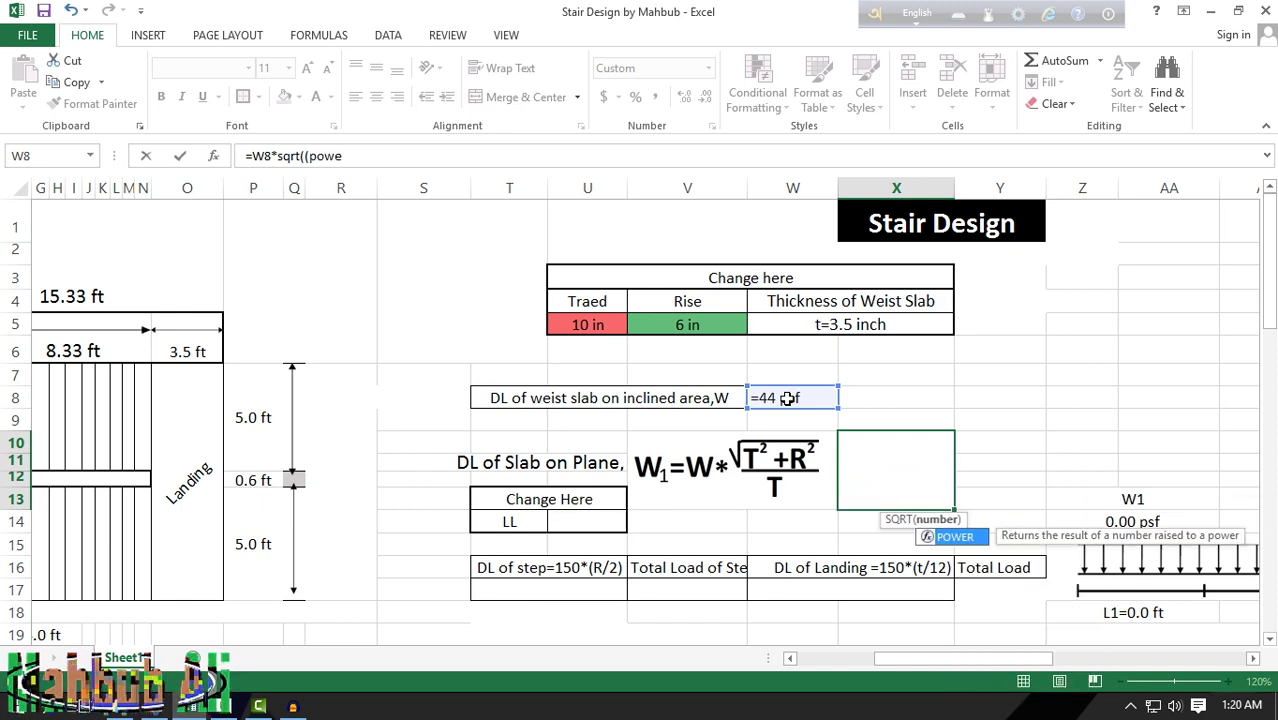
pyautogui.write('r(')
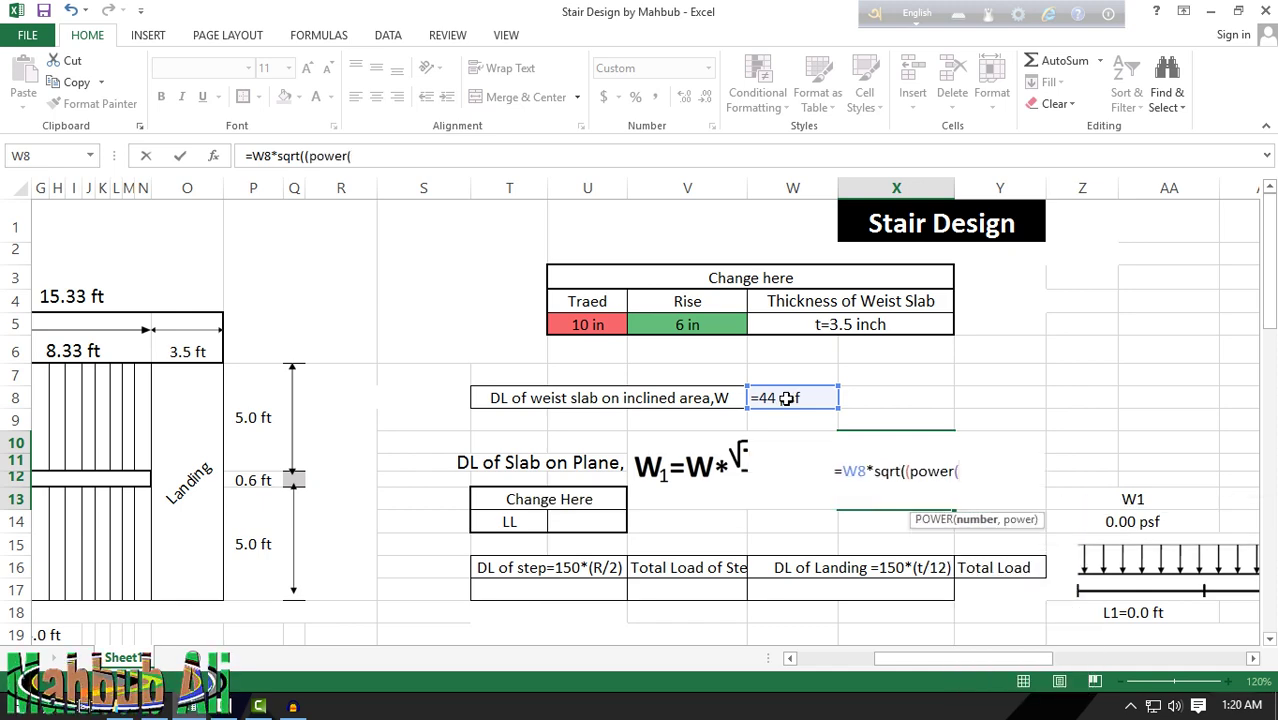
pyautogui.click(588, 325)
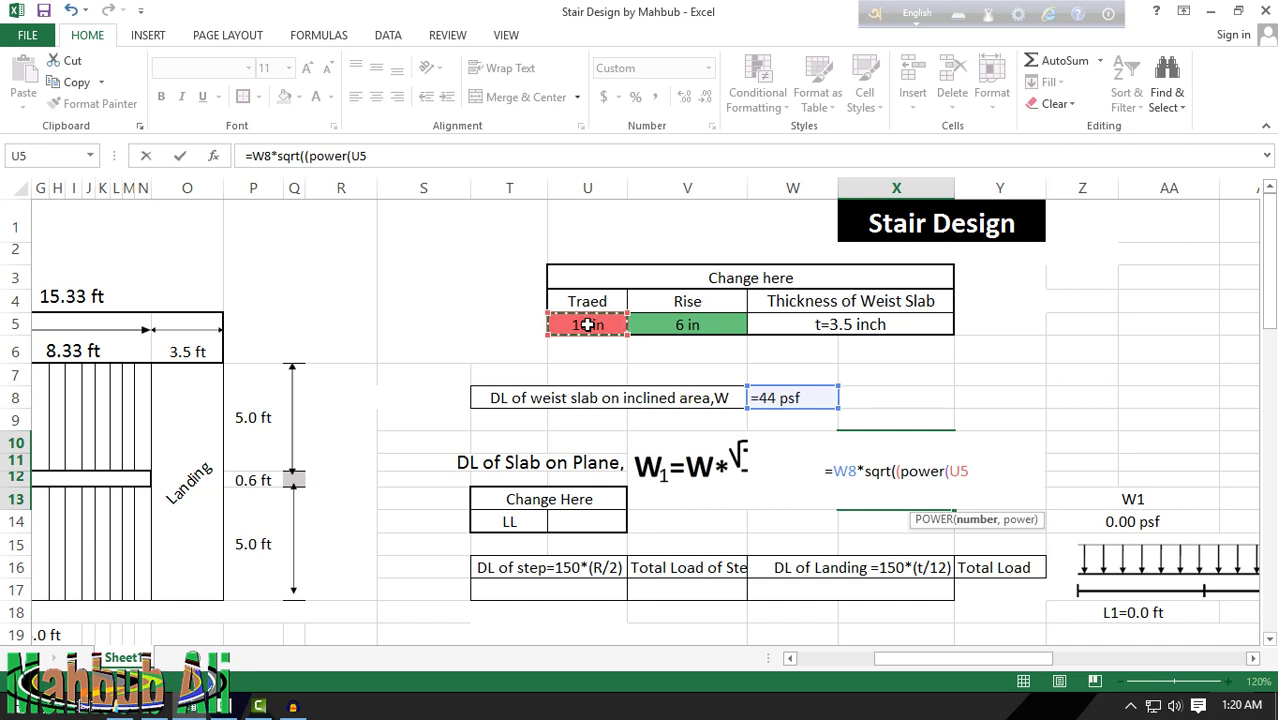
pyautogui.write(',2')
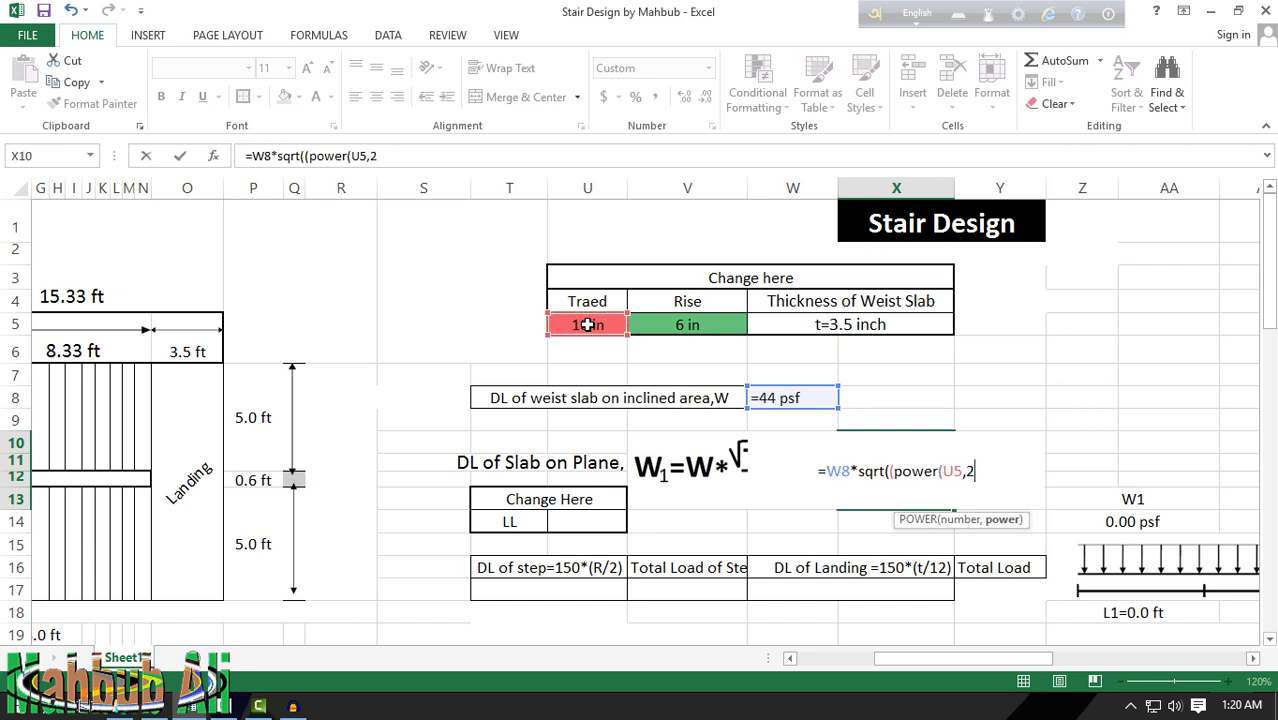
pyautogui.write(')')
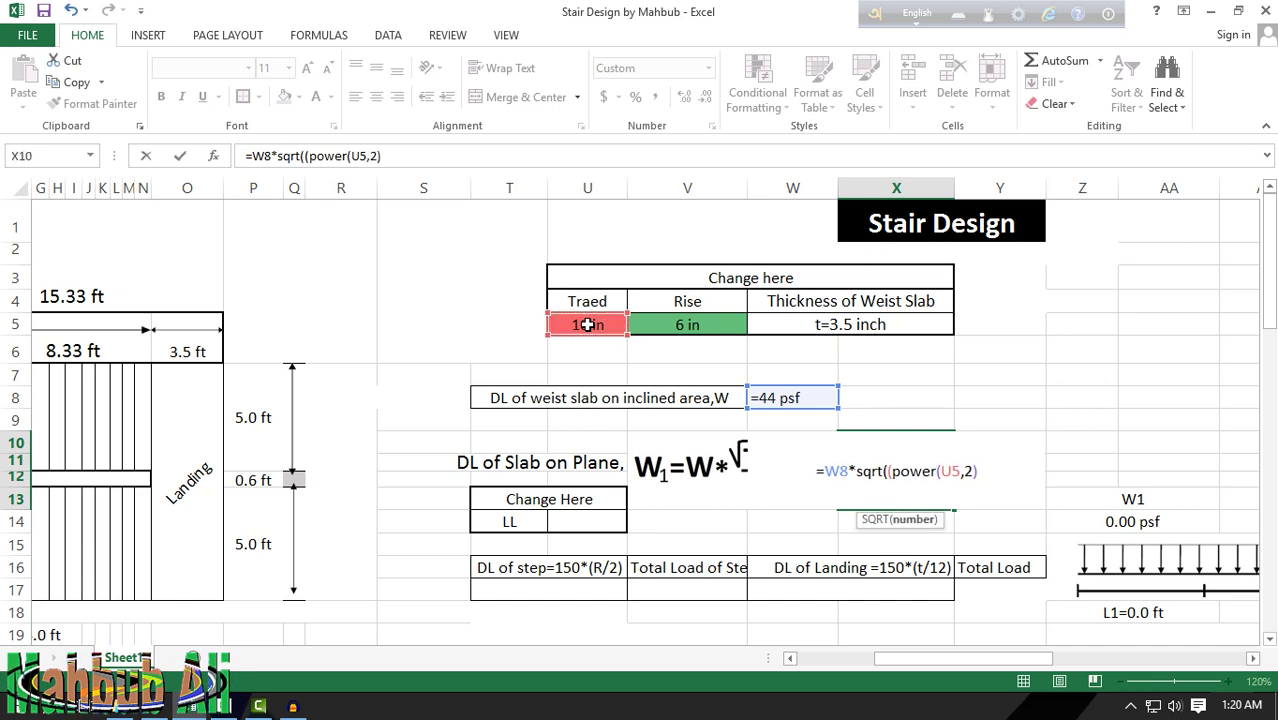
pyautogui.write('+po')
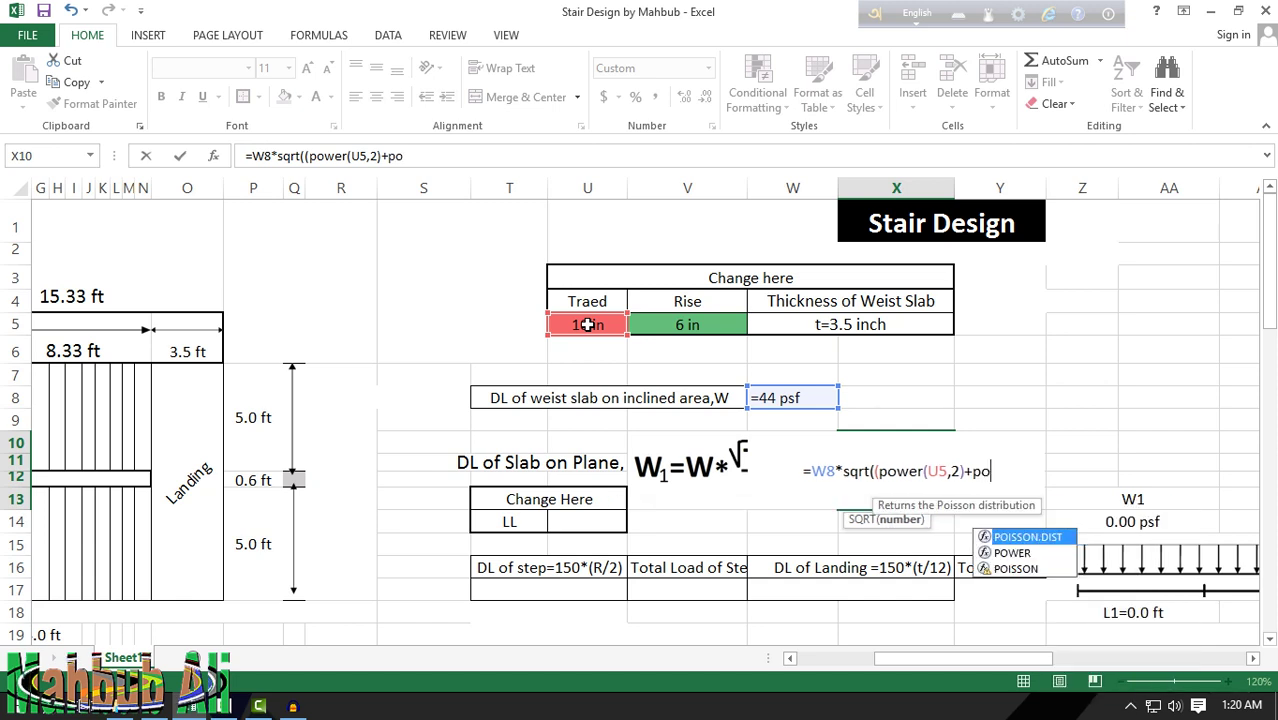
pyautogui.write('wer(')
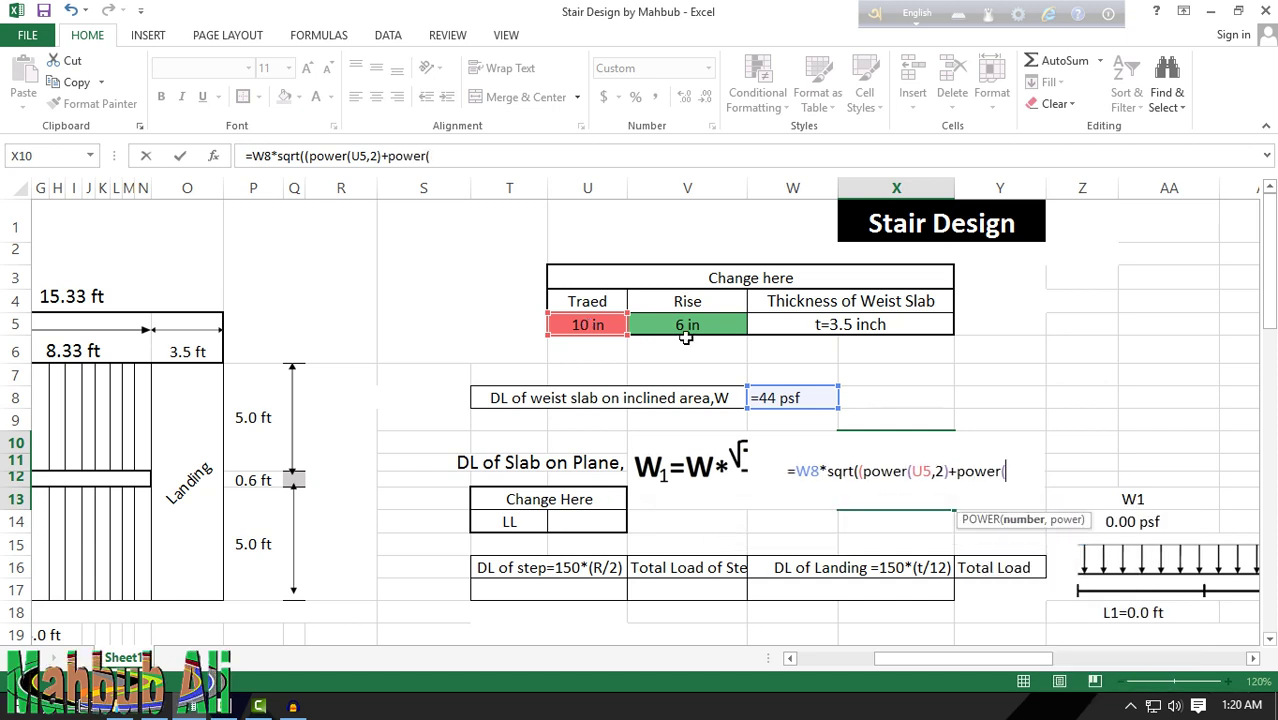
pyautogui.click(684, 325)
pyautogui.write(',')
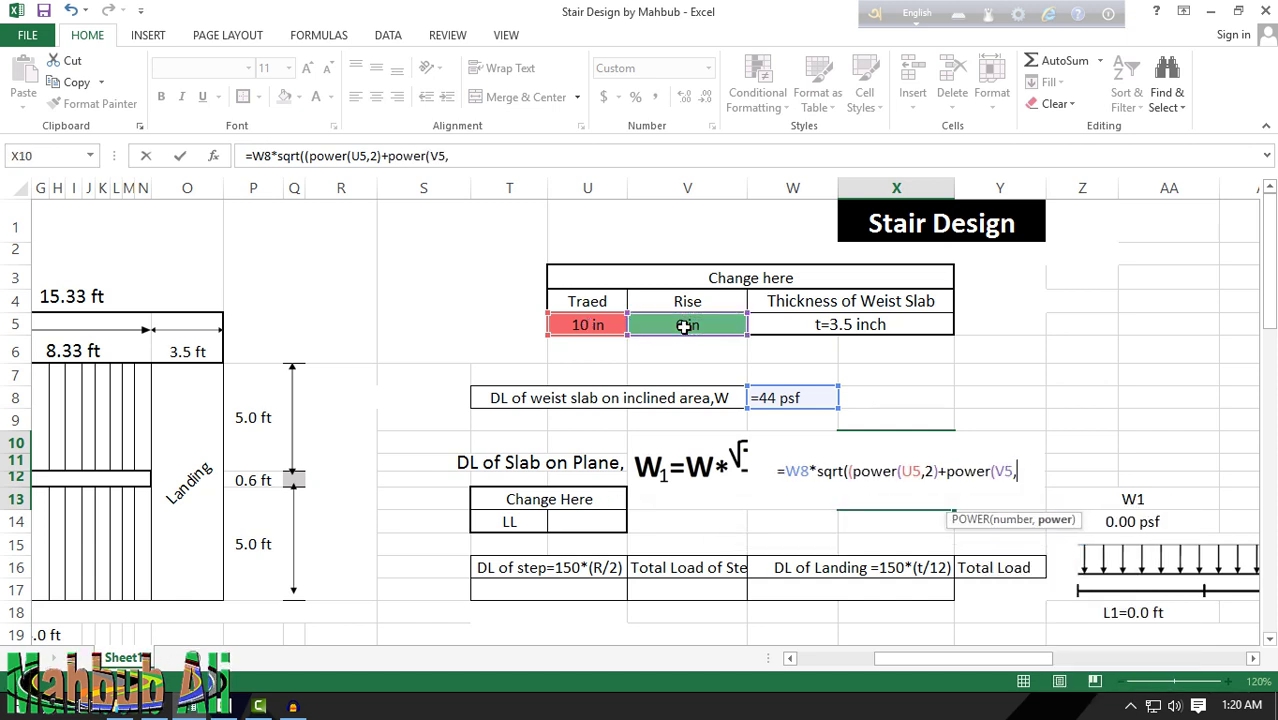
pyautogui.write('2)')
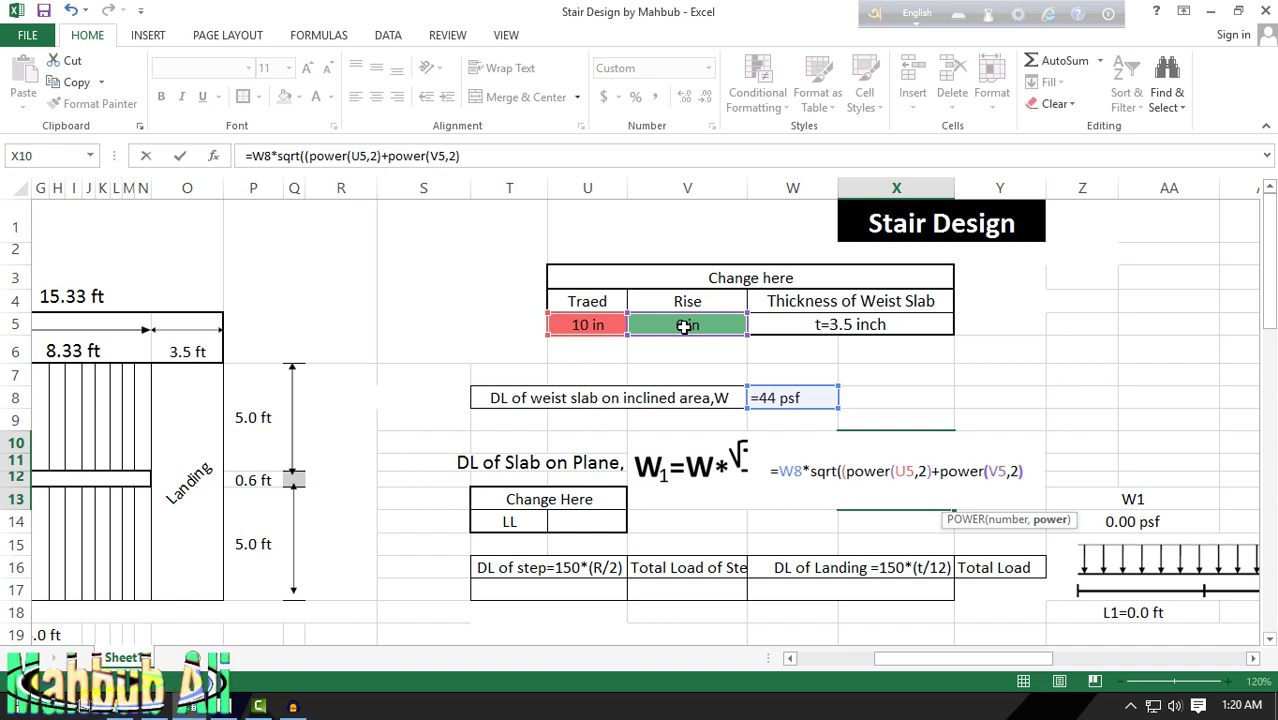
pyautogui.write('))')
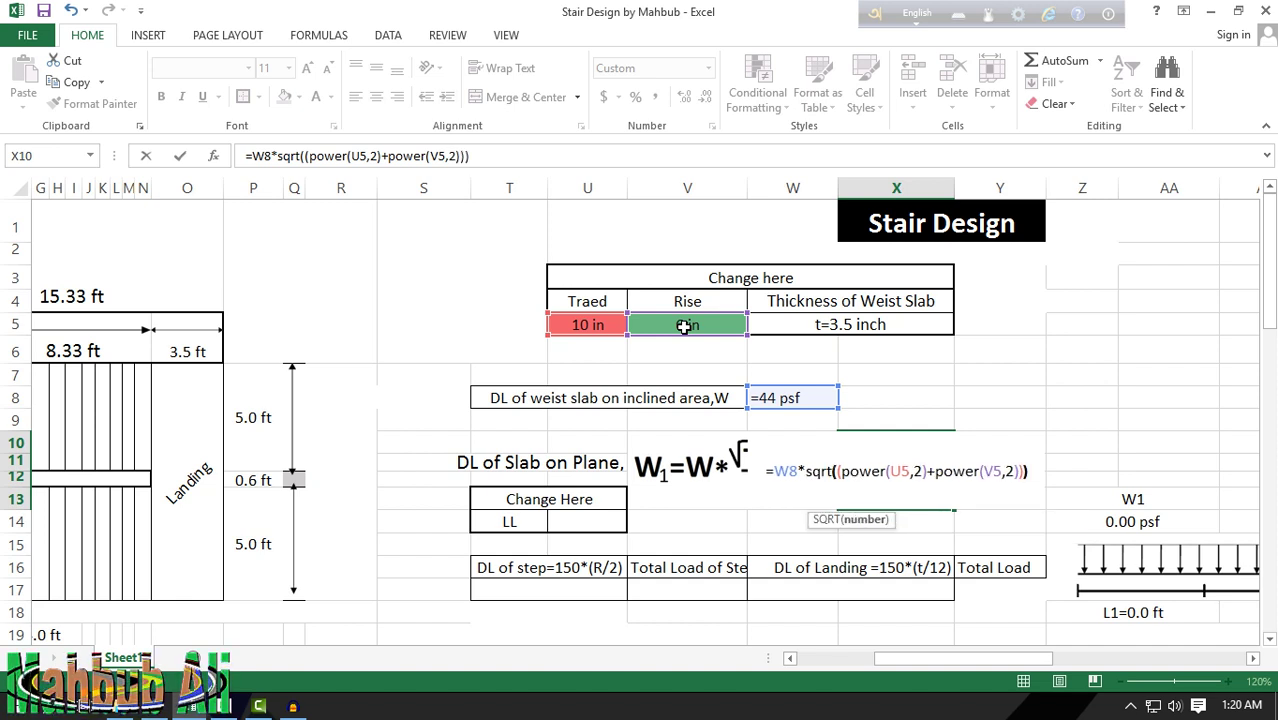
pyautogui.press('Return')
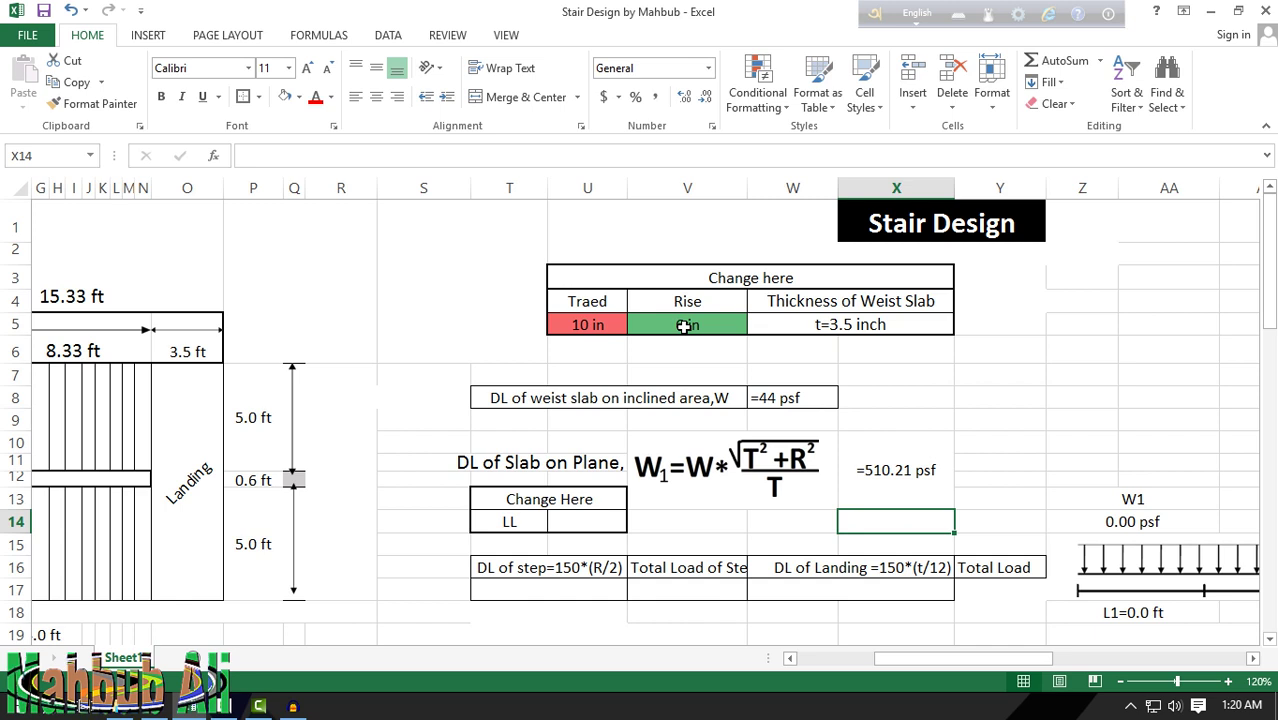
# Step: Append /U5 to the X10 formula so W1 becomes 51.02 psf
pyautogui.click(907, 451)
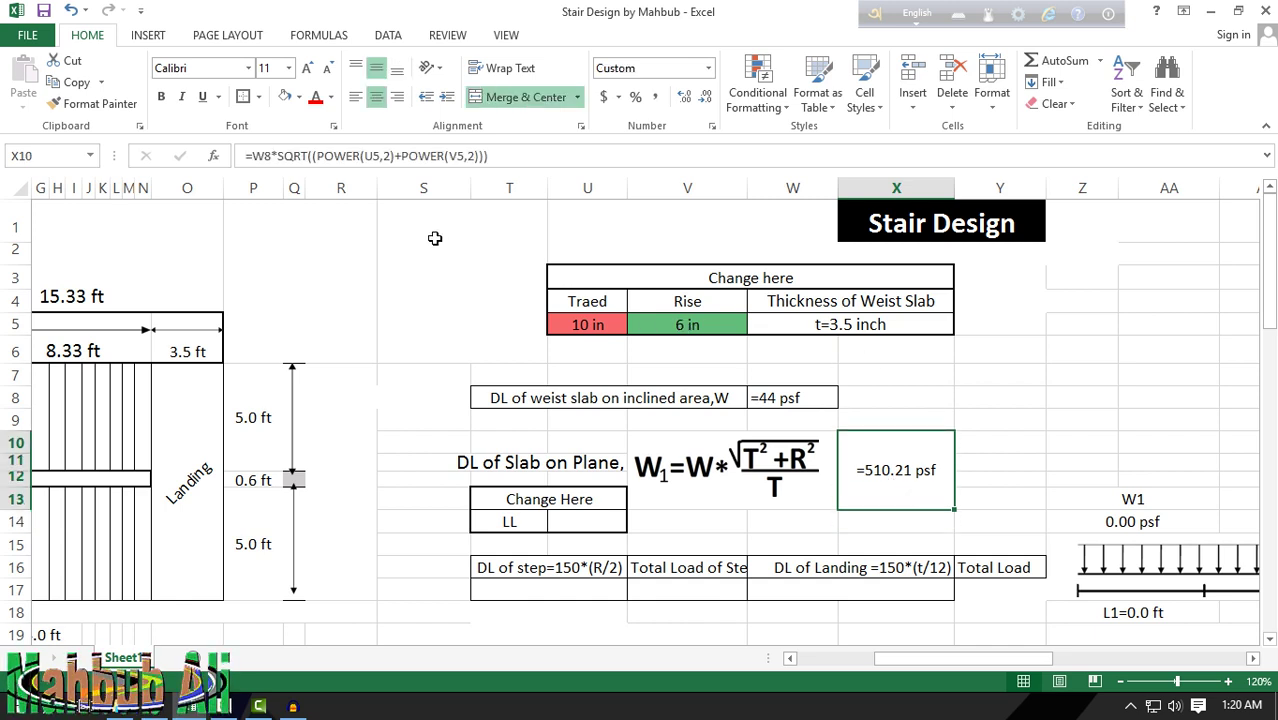
pyautogui.click(516, 163)
pyautogui.write('/')
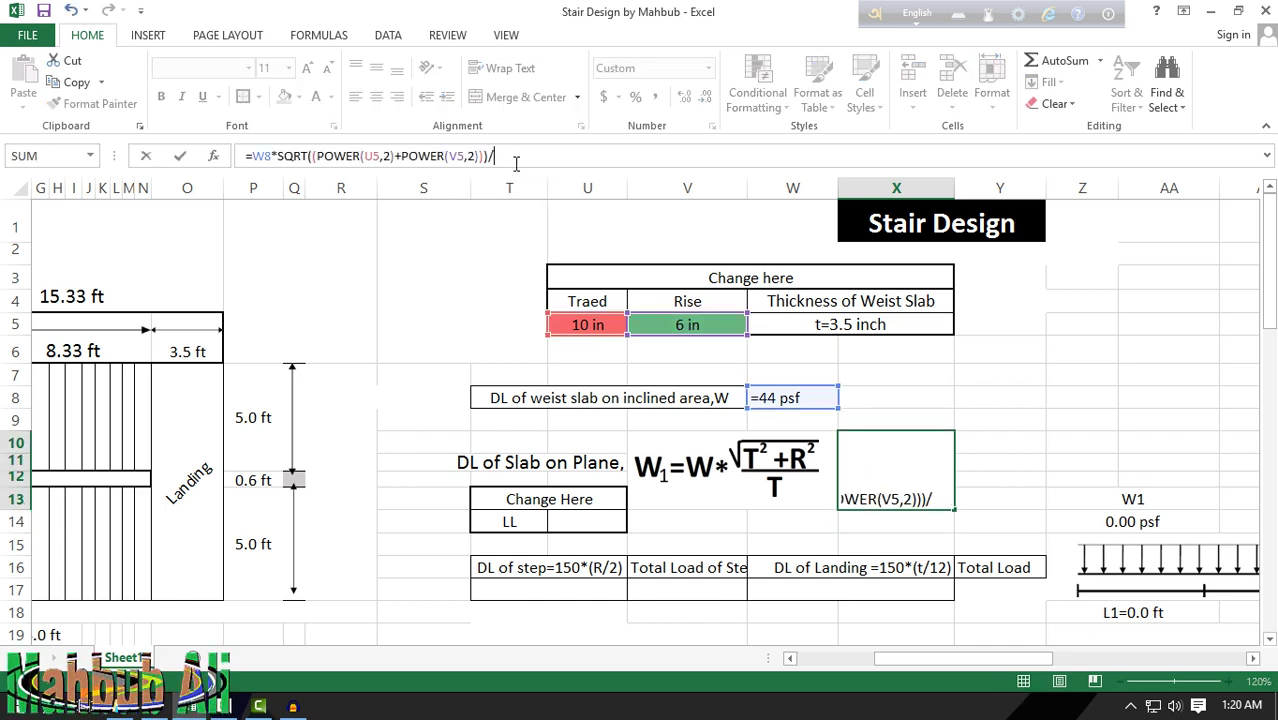
pyautogui.click(584, 326)
pyautogui.press('Return')
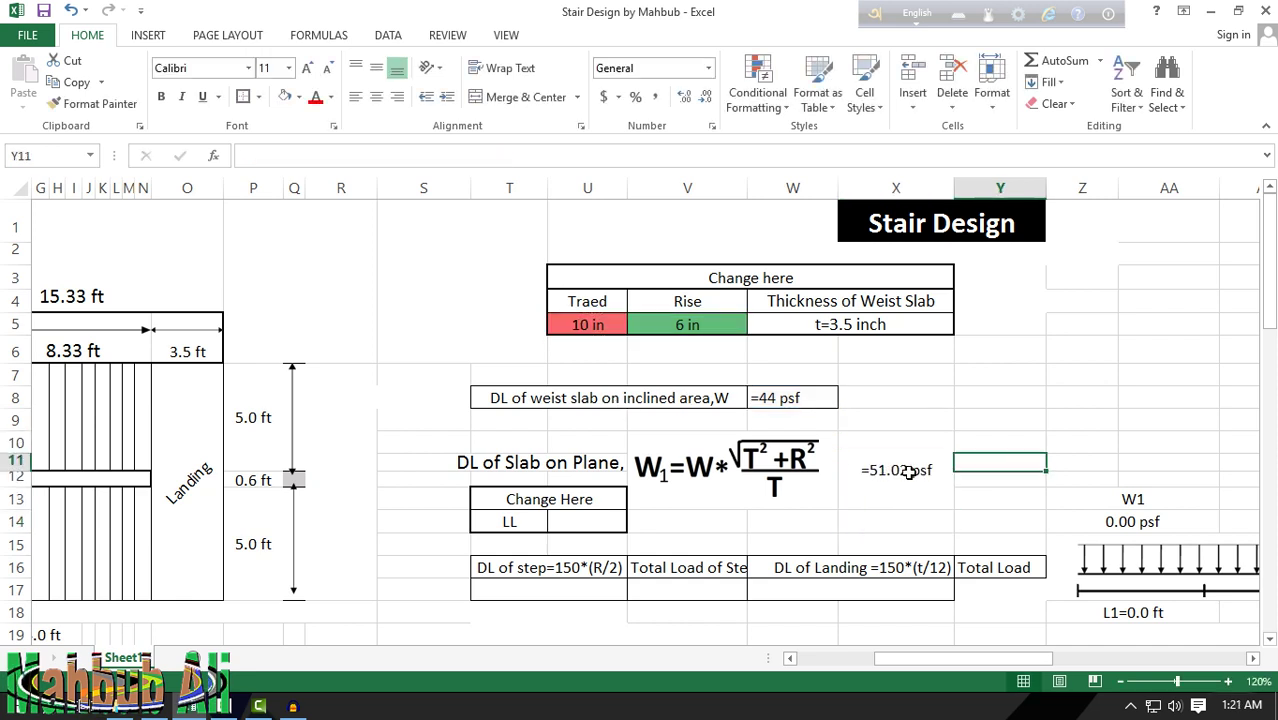
pyautogui.click(945, 468)
pyautogui.click(534, 520)
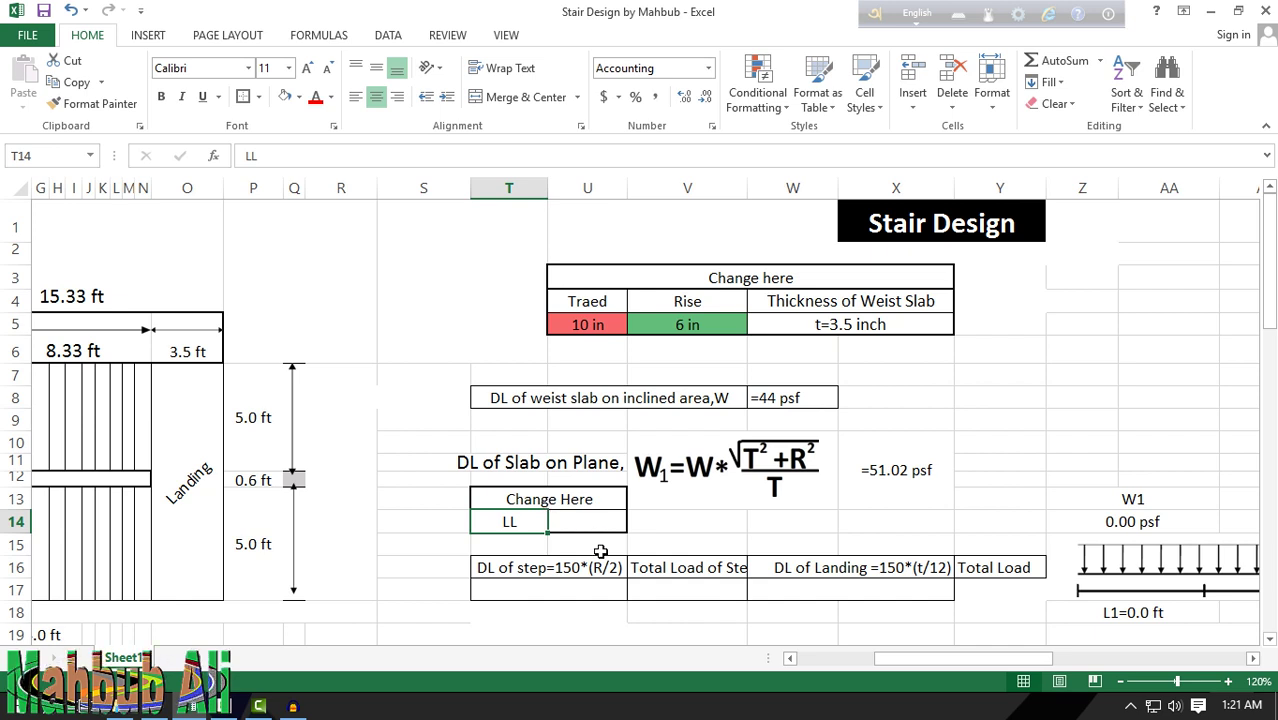
# Step: Enter 107 as the live load in U14, displayed as 107.0 psf
pyautogui.click(588, 522)
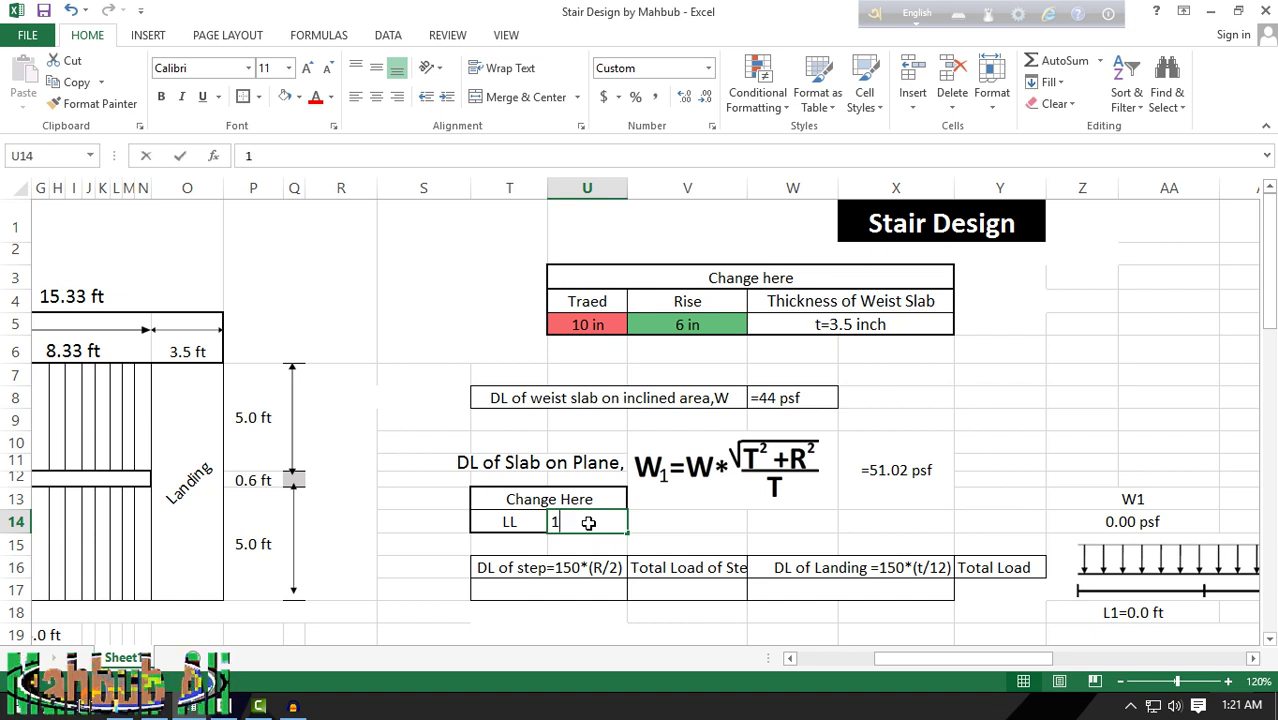
pyautogui.write('1')
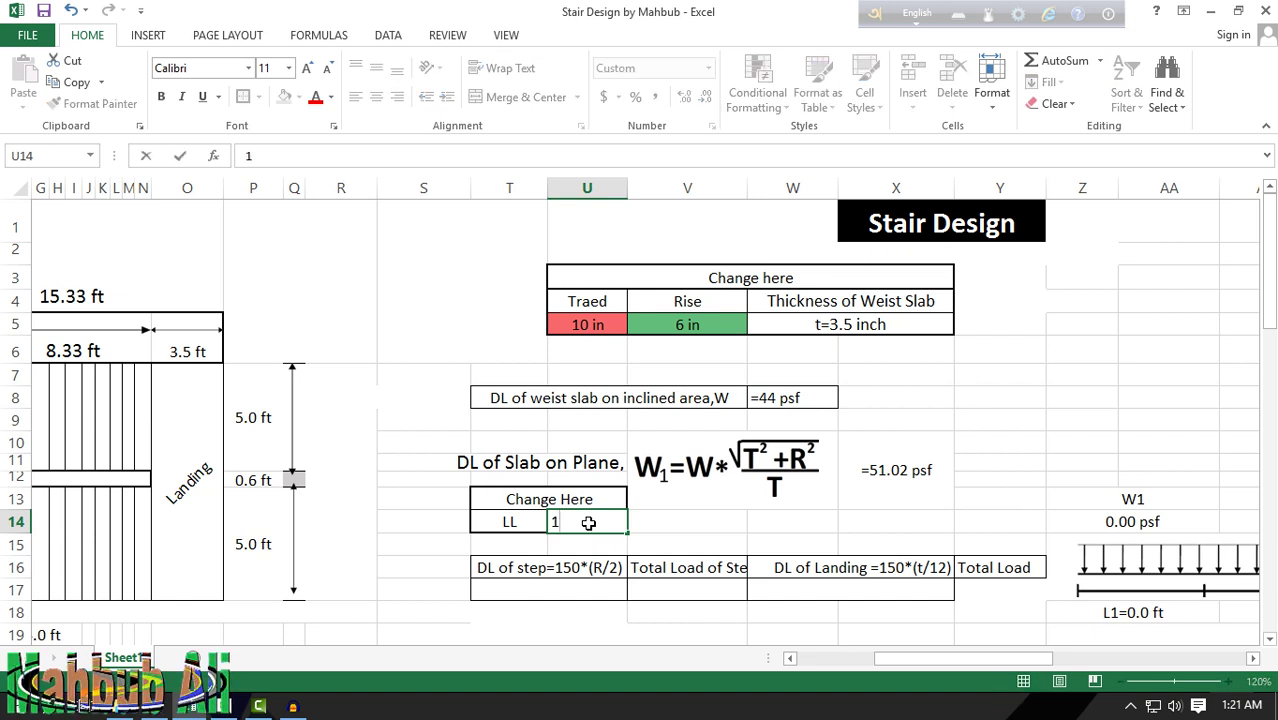
pyautogui.press('Return')
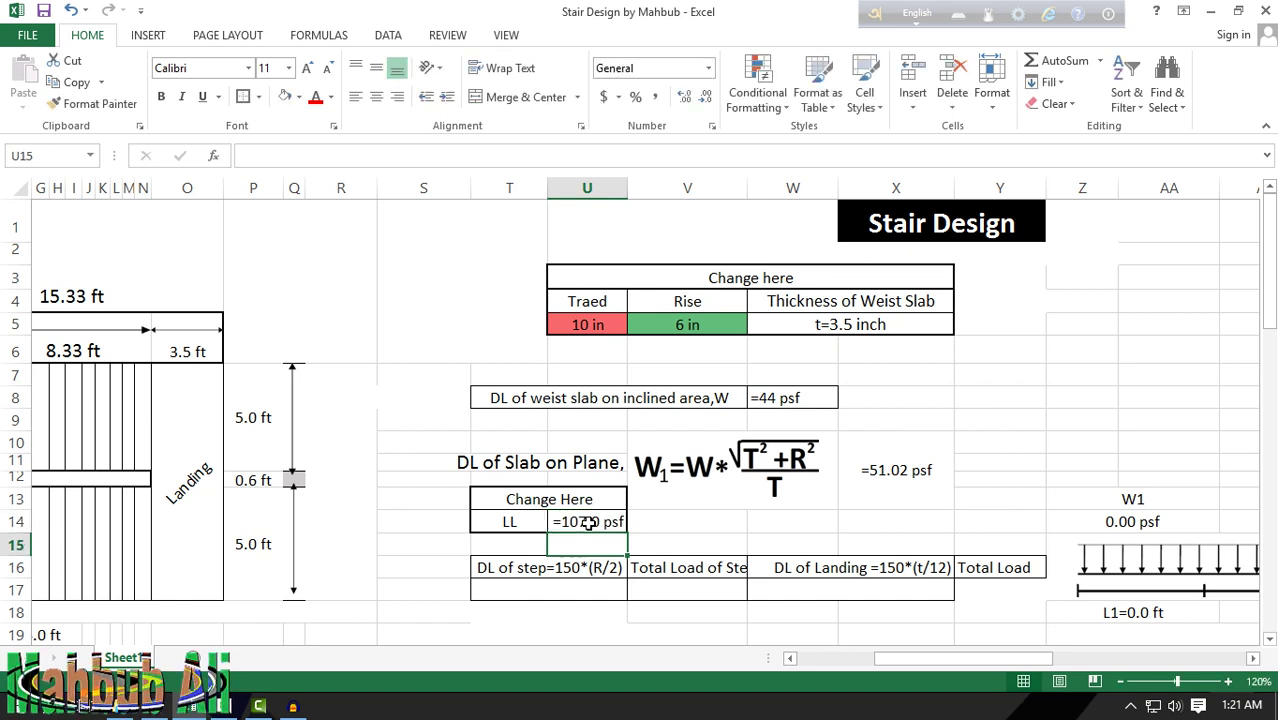
pyautogui.click(717, 514)
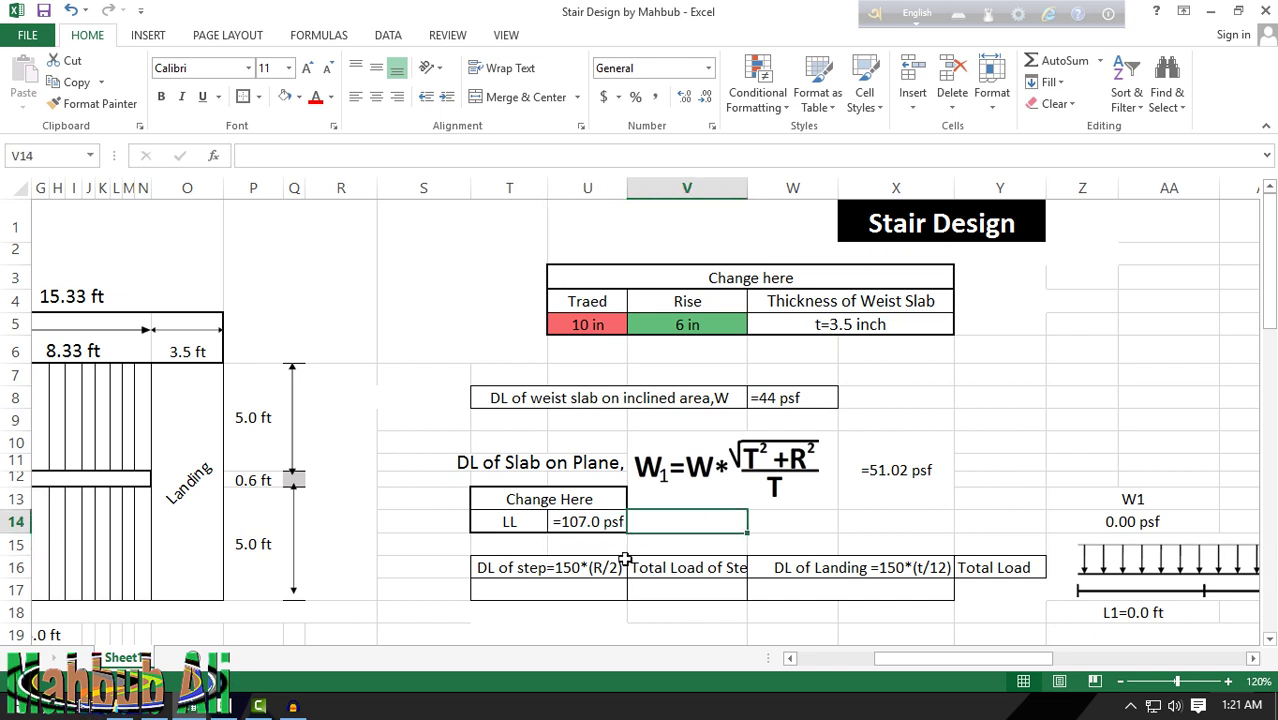
pyautogui.click(523, 575)
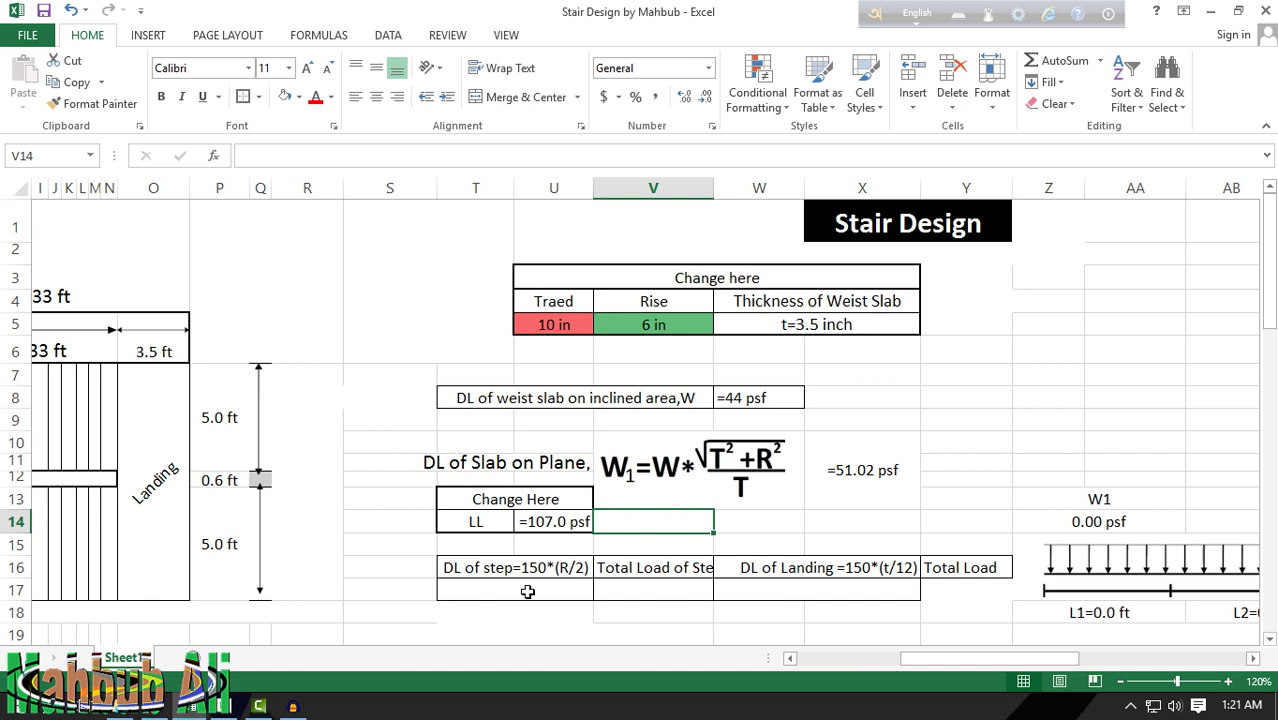
# Step: Enter =150*(V5/2)/12 in T17 for a 37.5 psf step dead load, and widen column V
pyautogui.click(545, 588)
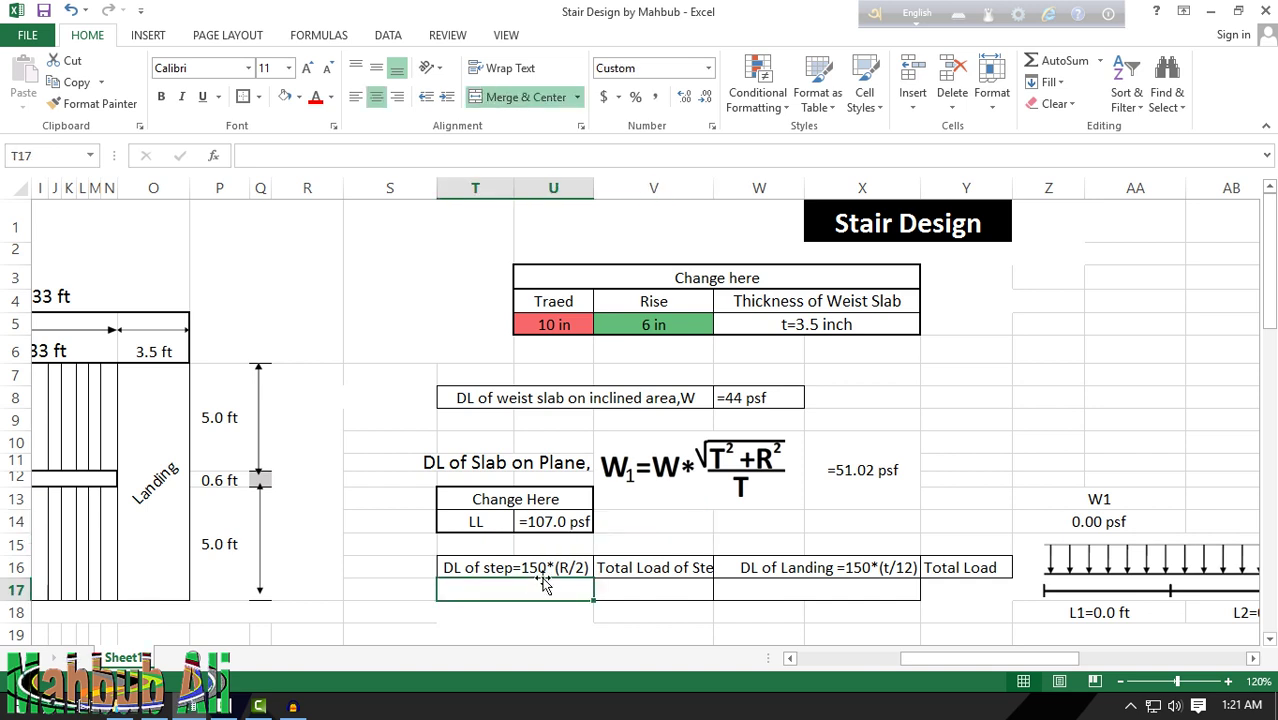
pyautogui.click(566, 601)
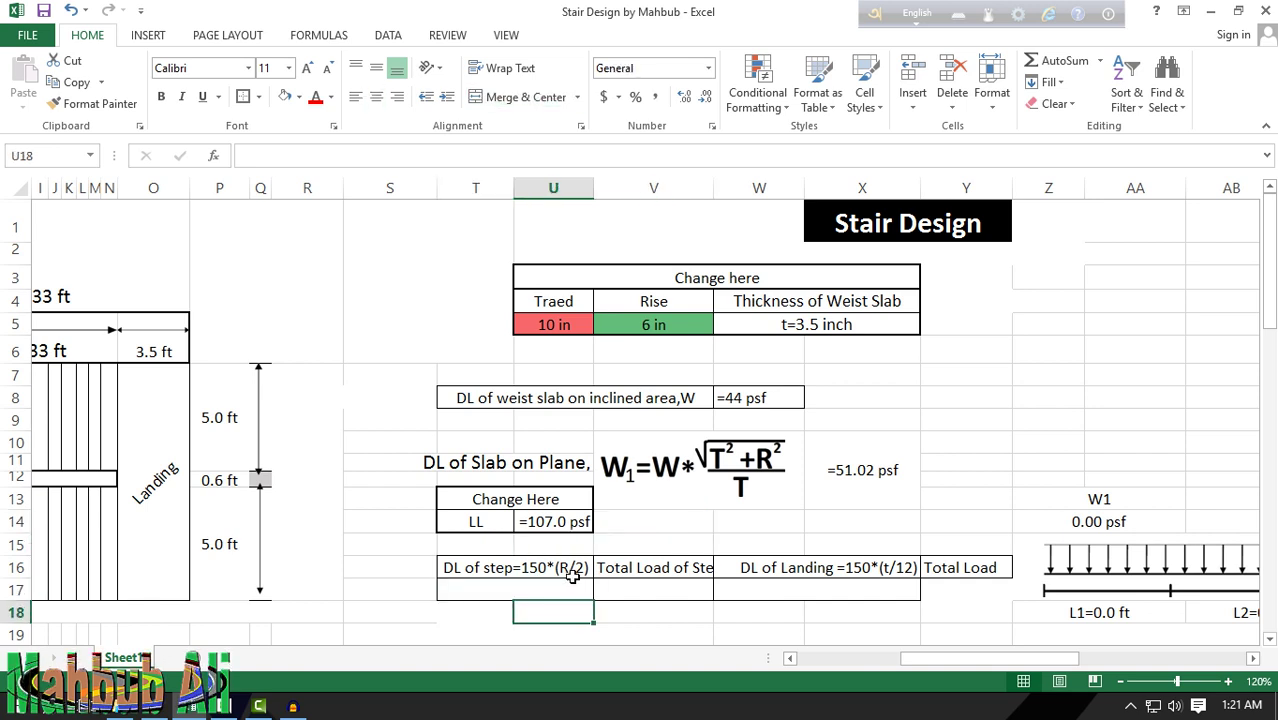
pyautogui.click(576, 577)
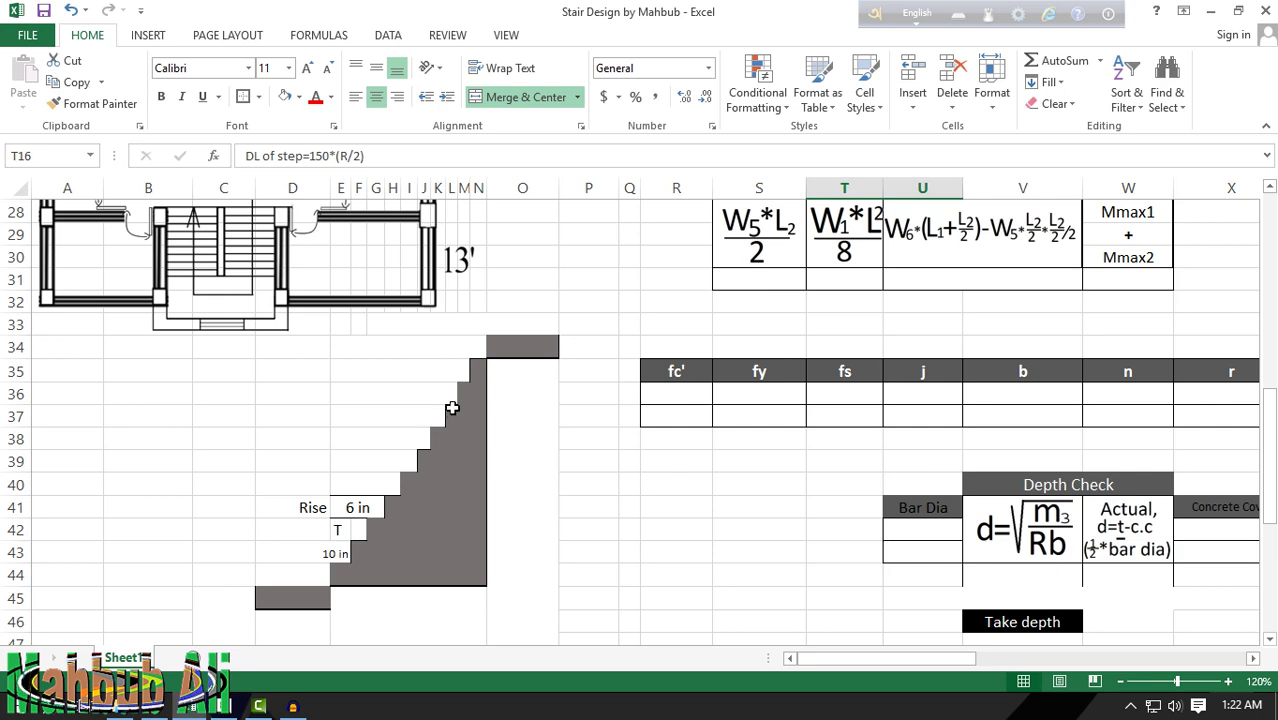
pyautogui.scroll(5, 390, 509)
pyautogui.scroll(4, 390, 509)
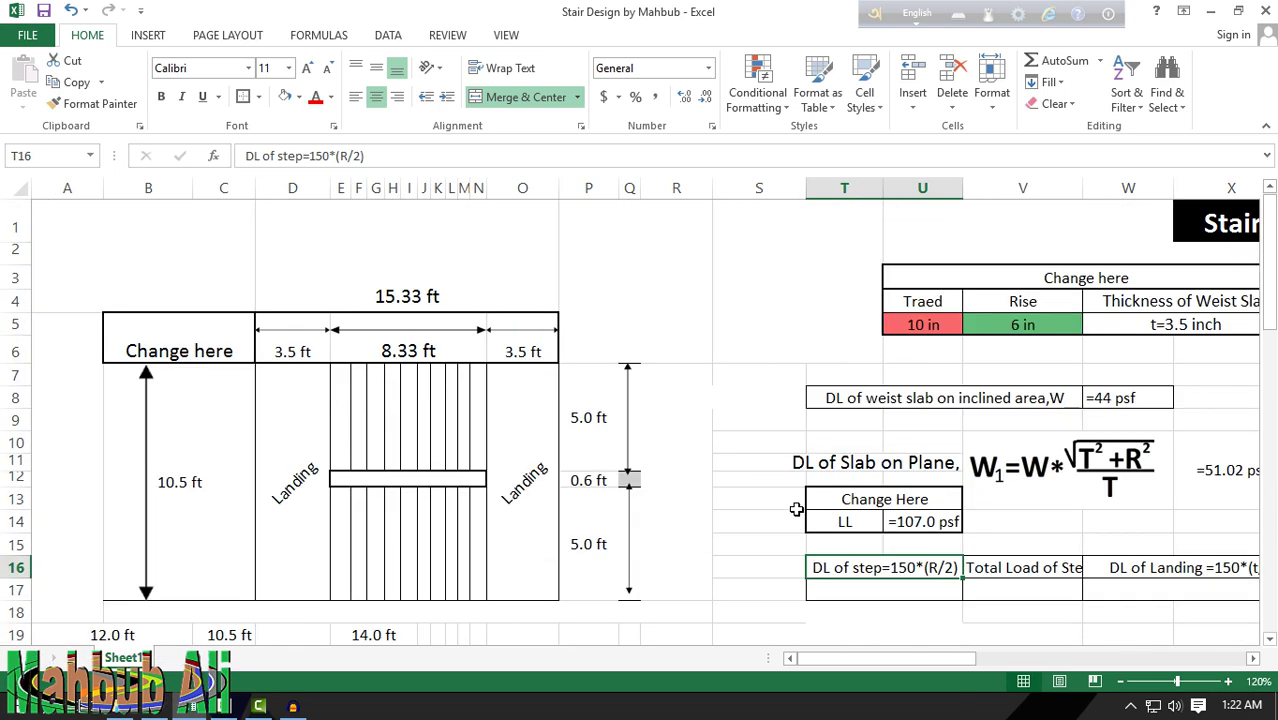
pyautogui.click(892, 591)
pyautogui.write('=')
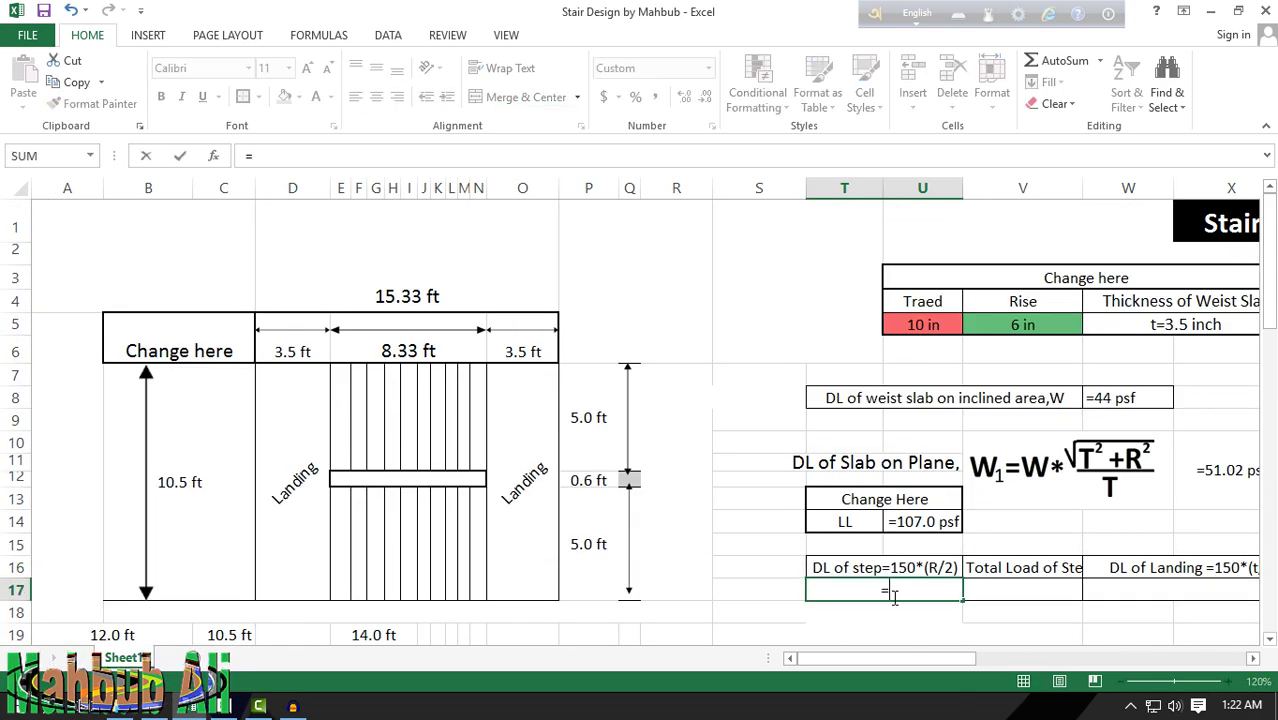
pyautogui.hscroll(3, 926, 637)
pyautogui.write('150')
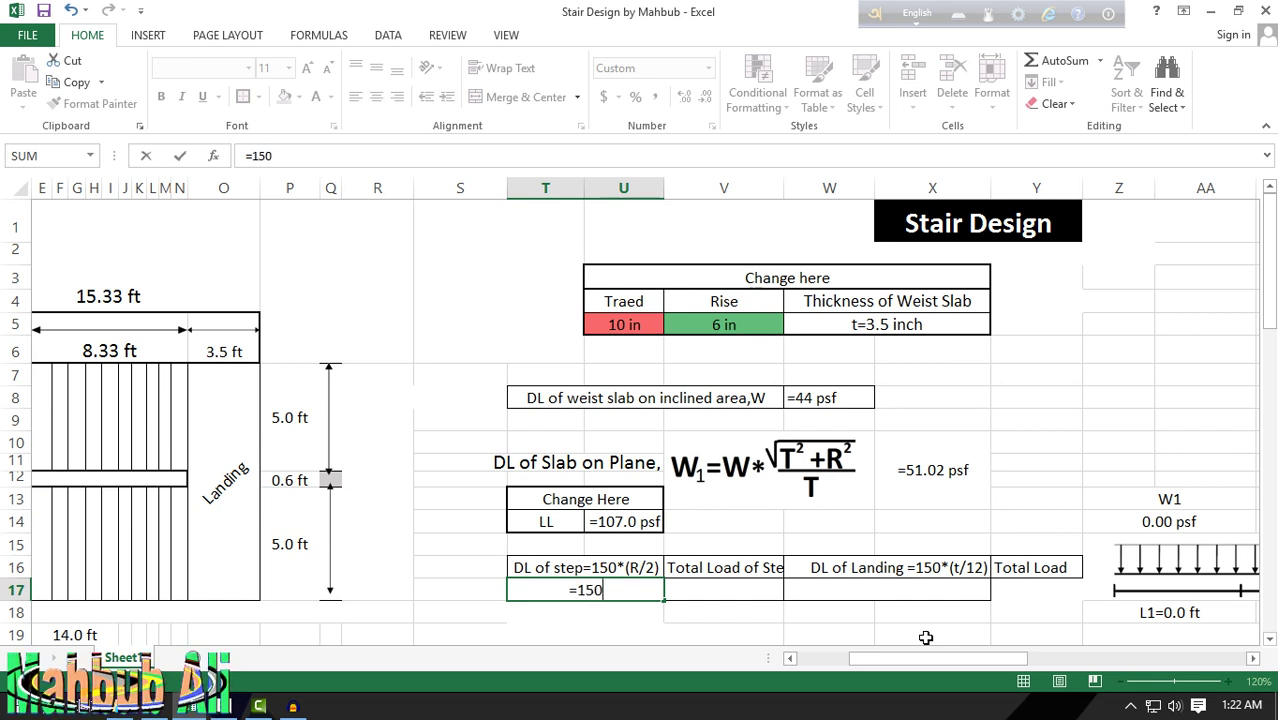
pyautogui.write('*')
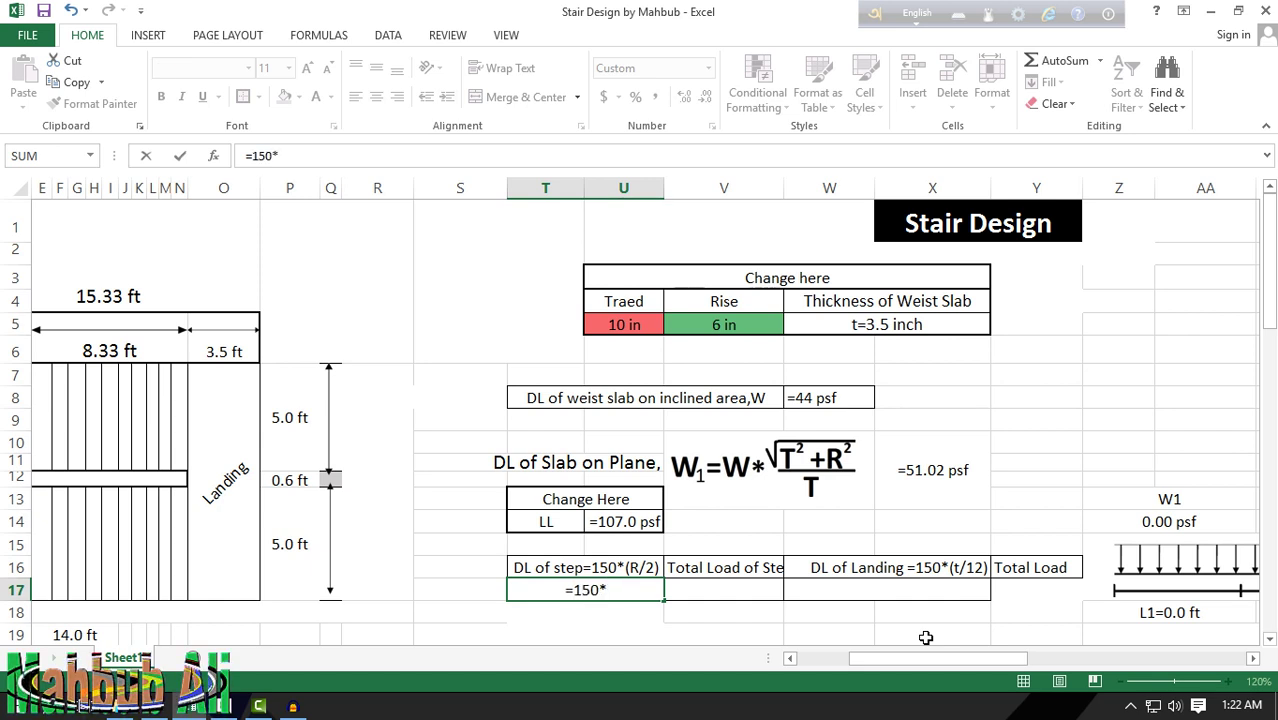
pyautogui.click(757, 322)
pyautogui.write('/')
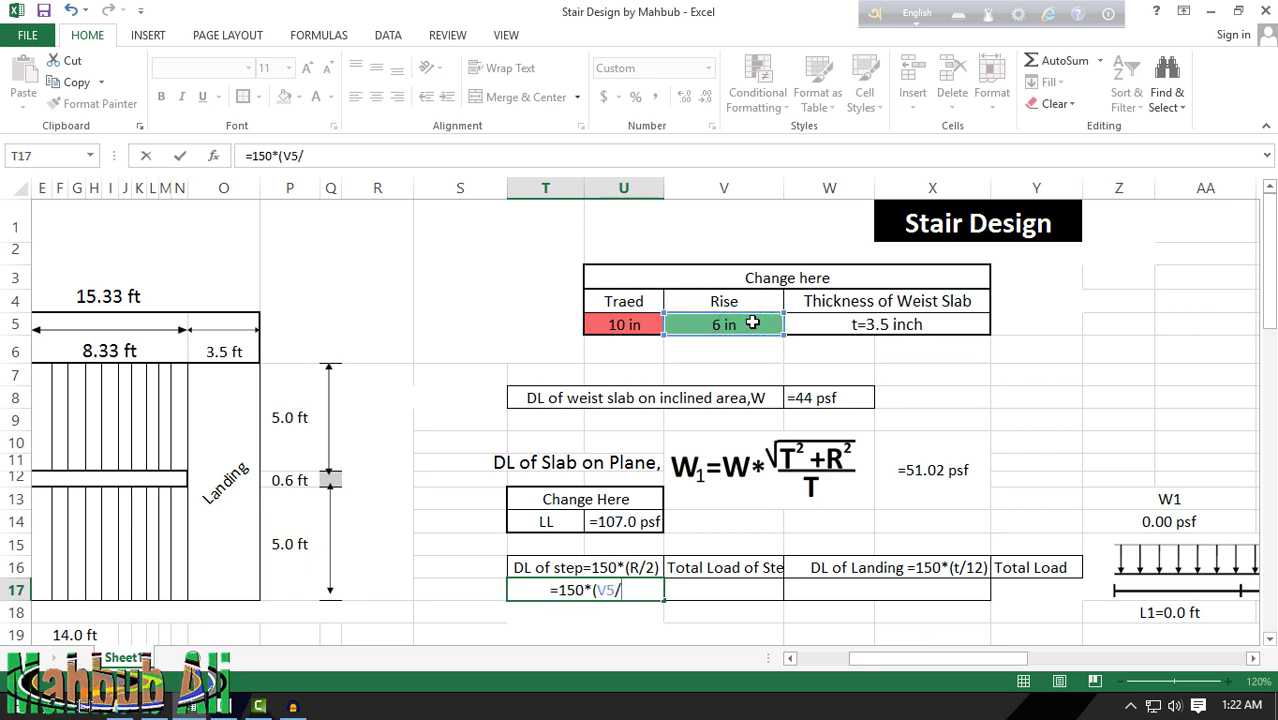
pyautogui.write('2)')
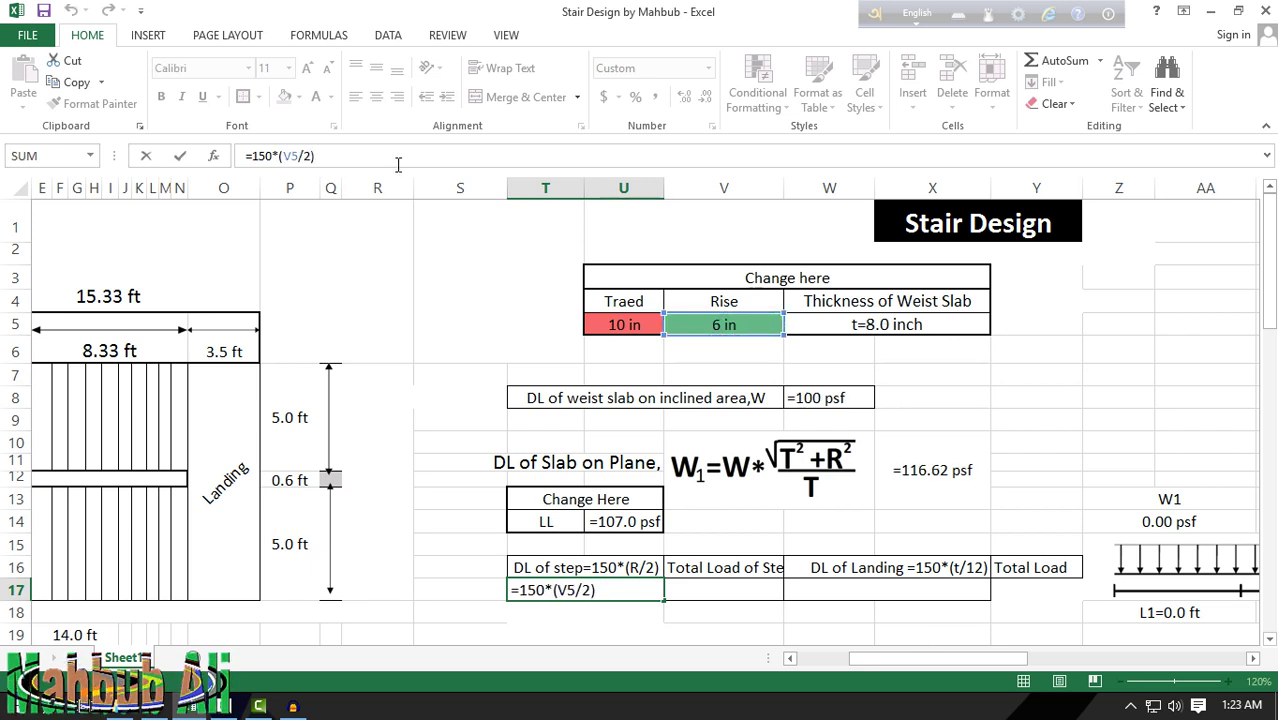
pyautogui.write('/12')
pyautogui.press('Return')
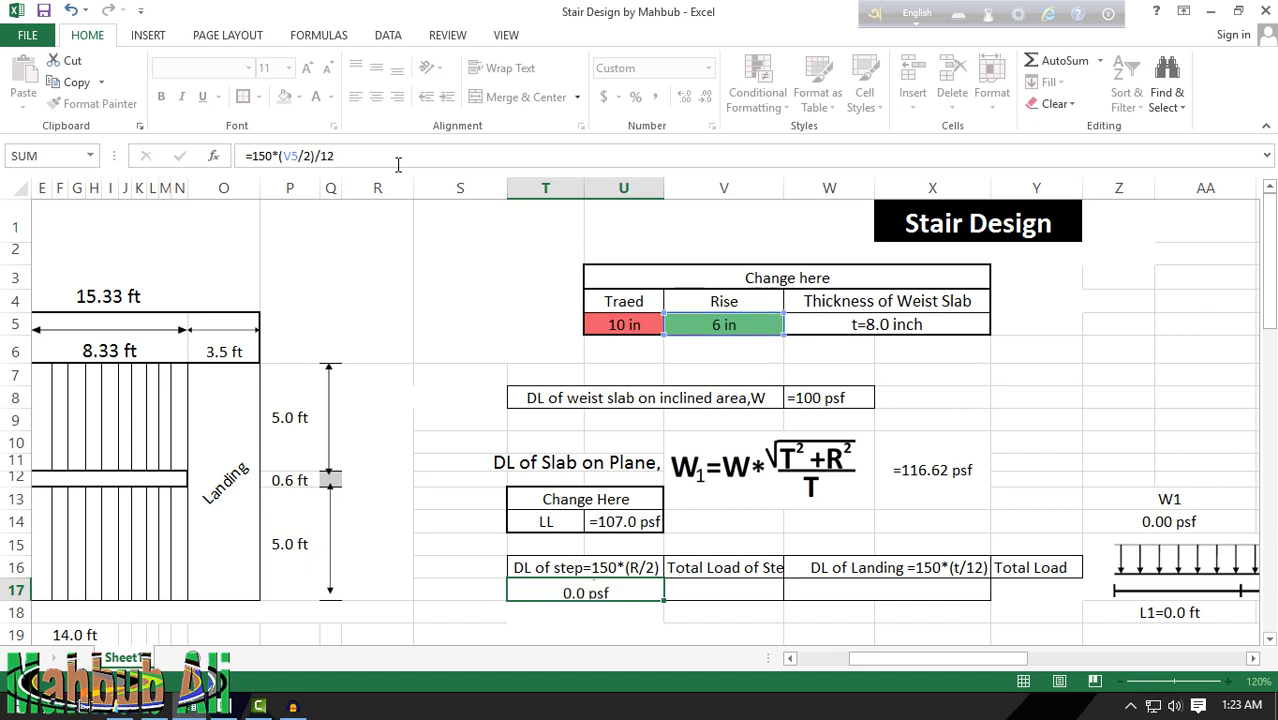
pyautogui.click(740, 567)
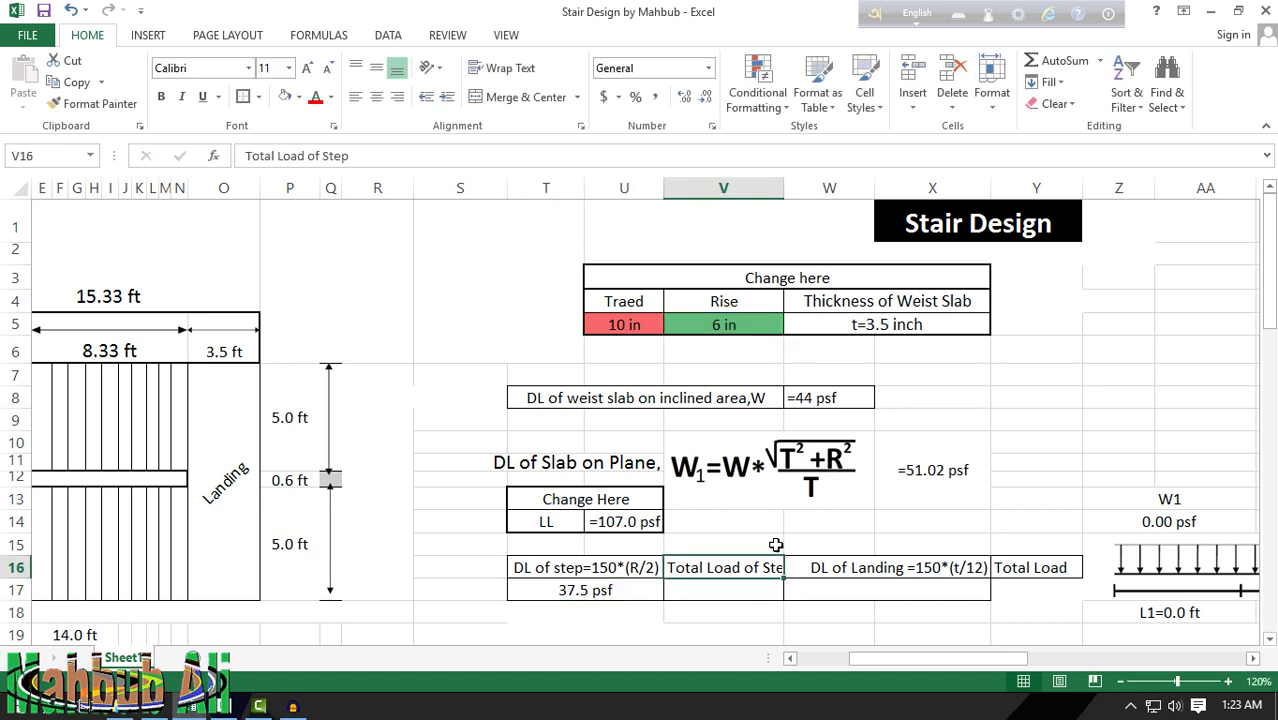
pyautogui.moveTo(784, 196); pyautogui.dragTo(795, 196)
# Step: Enter =T17+U14 as the total step load, giving 144.5 psf
pyautogui.click(835, 616)
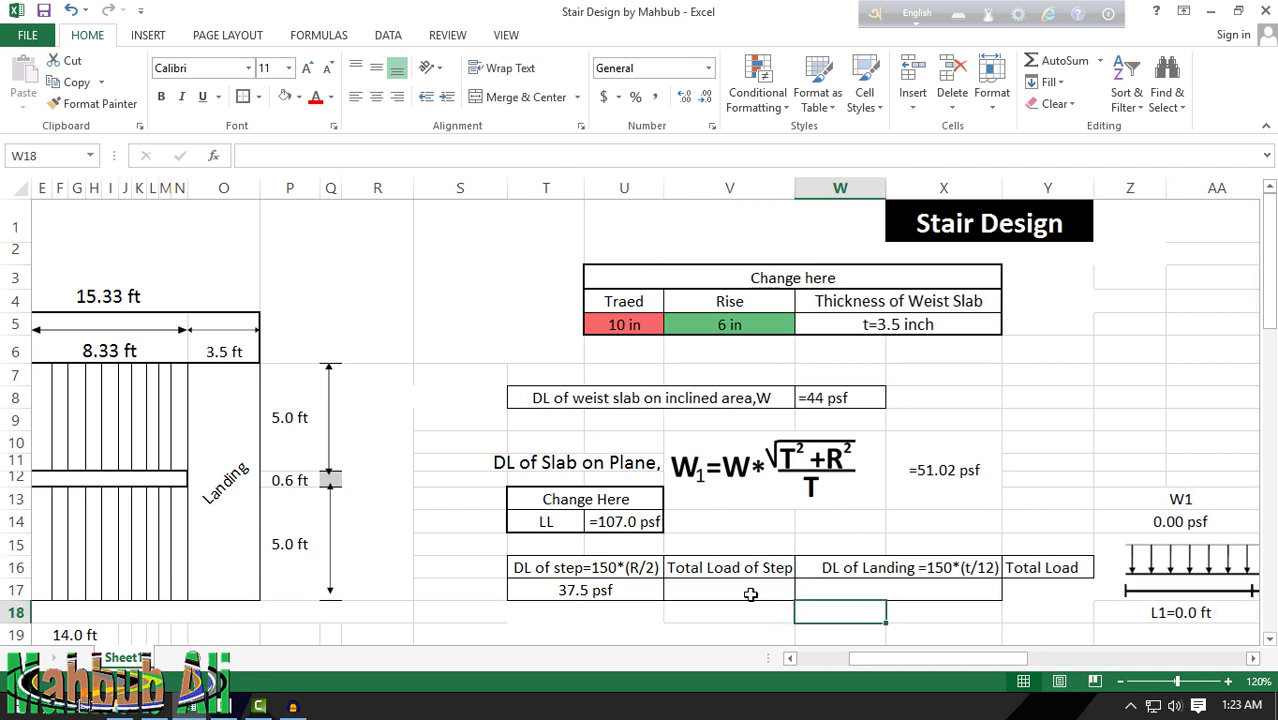
pyautogui.click(736, 590)
pyautogui.write('=')
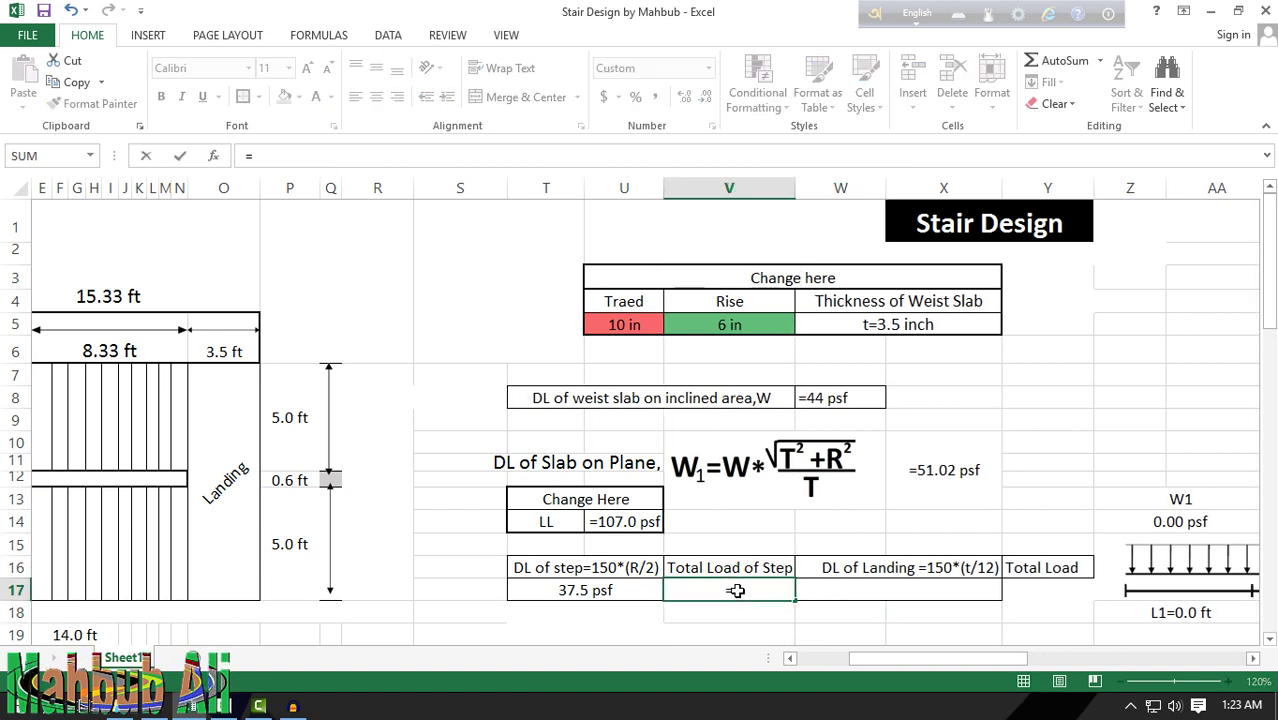
pyautogui.click(597, 593)
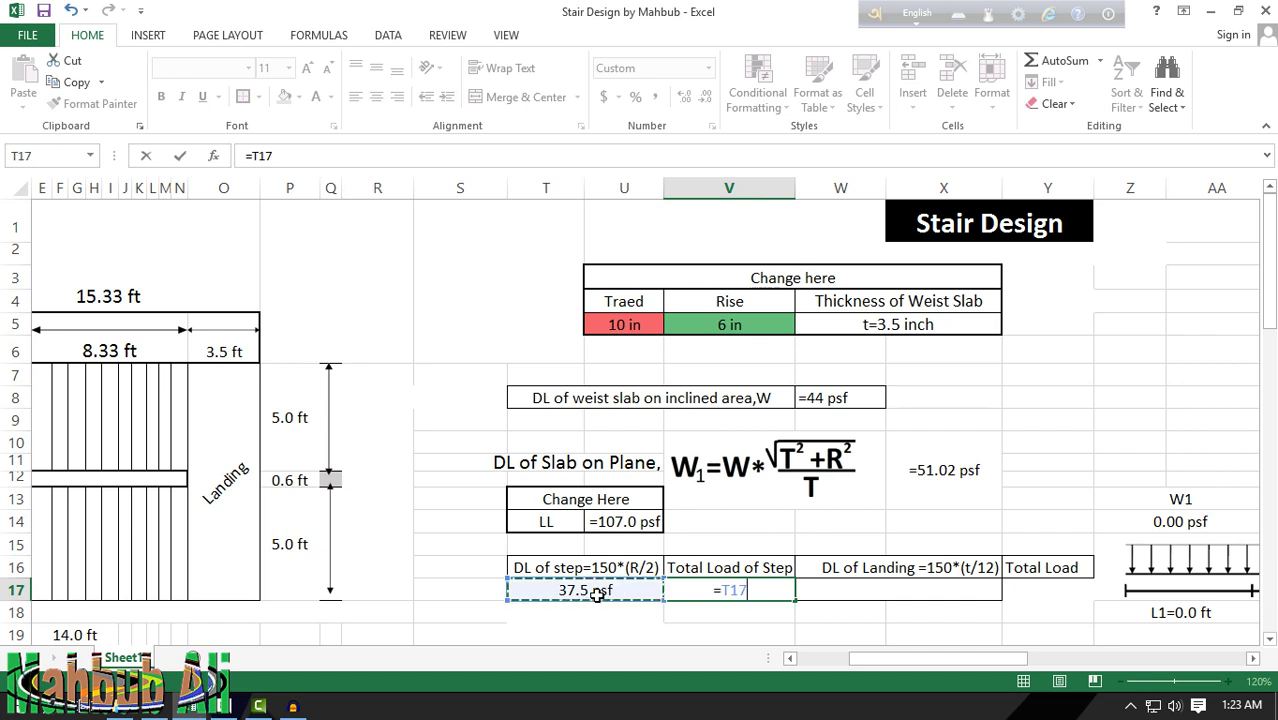
pyautogui.write('+')
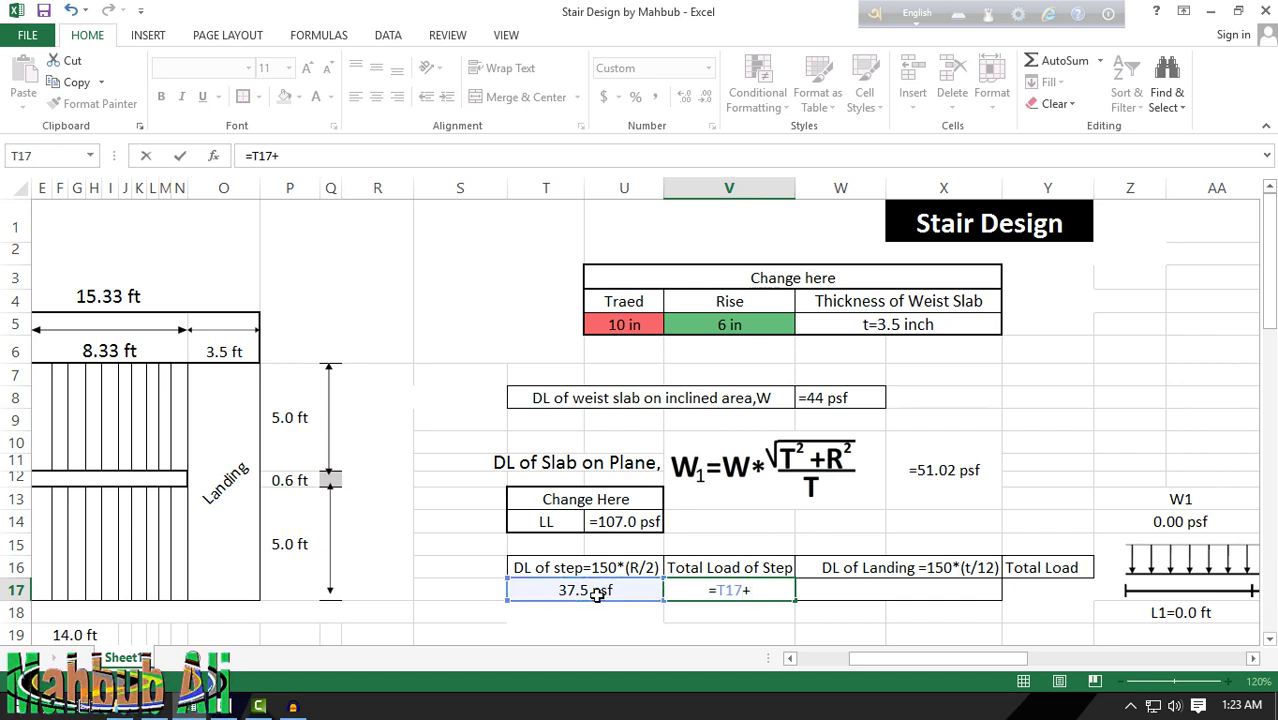
pyautogui.click(607, 521)
pyautogui.press('Return')
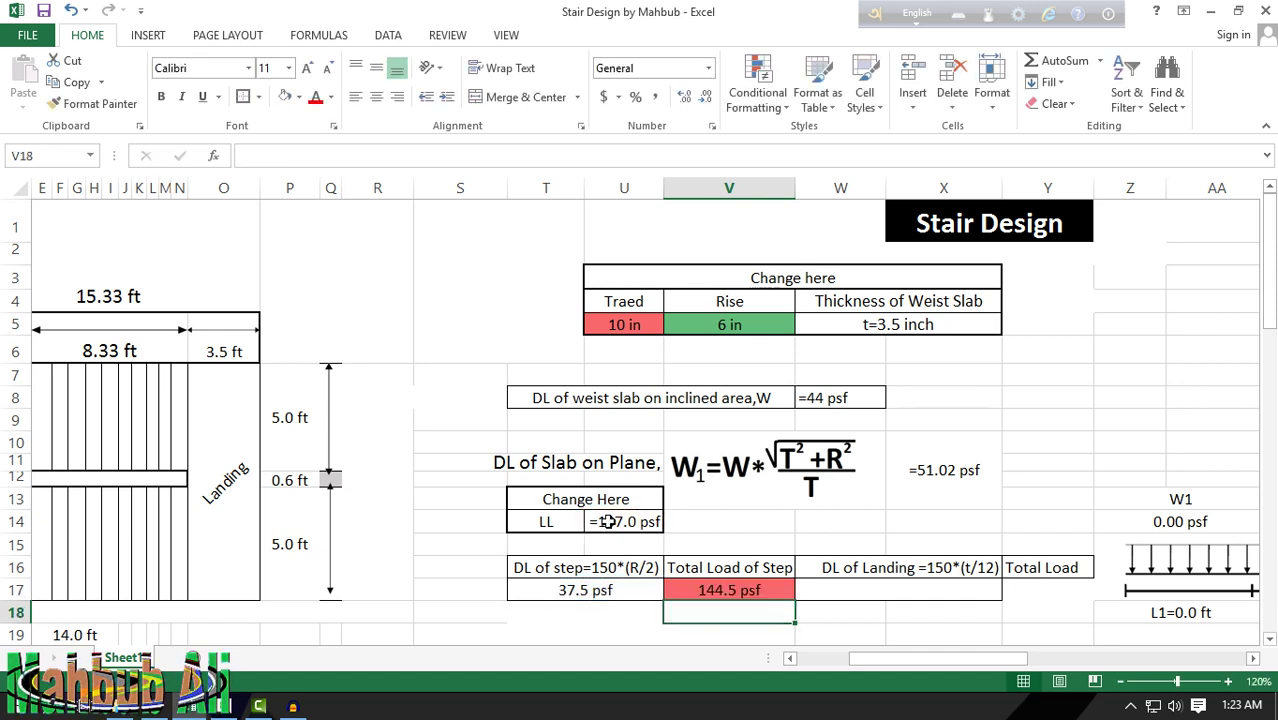
# Step: Enter =W5/12*150 as the landing dead load, giving 100 psf
pyautogui.click(849, 598)
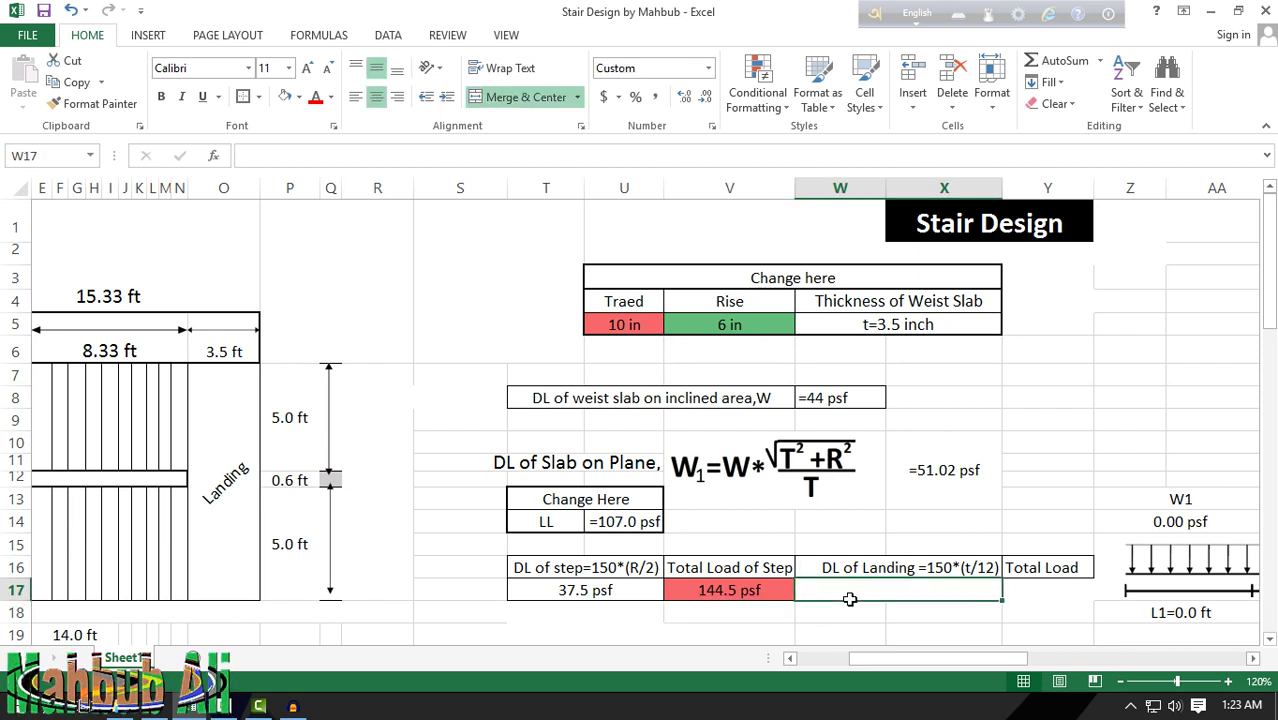
pyautogui.write('=')
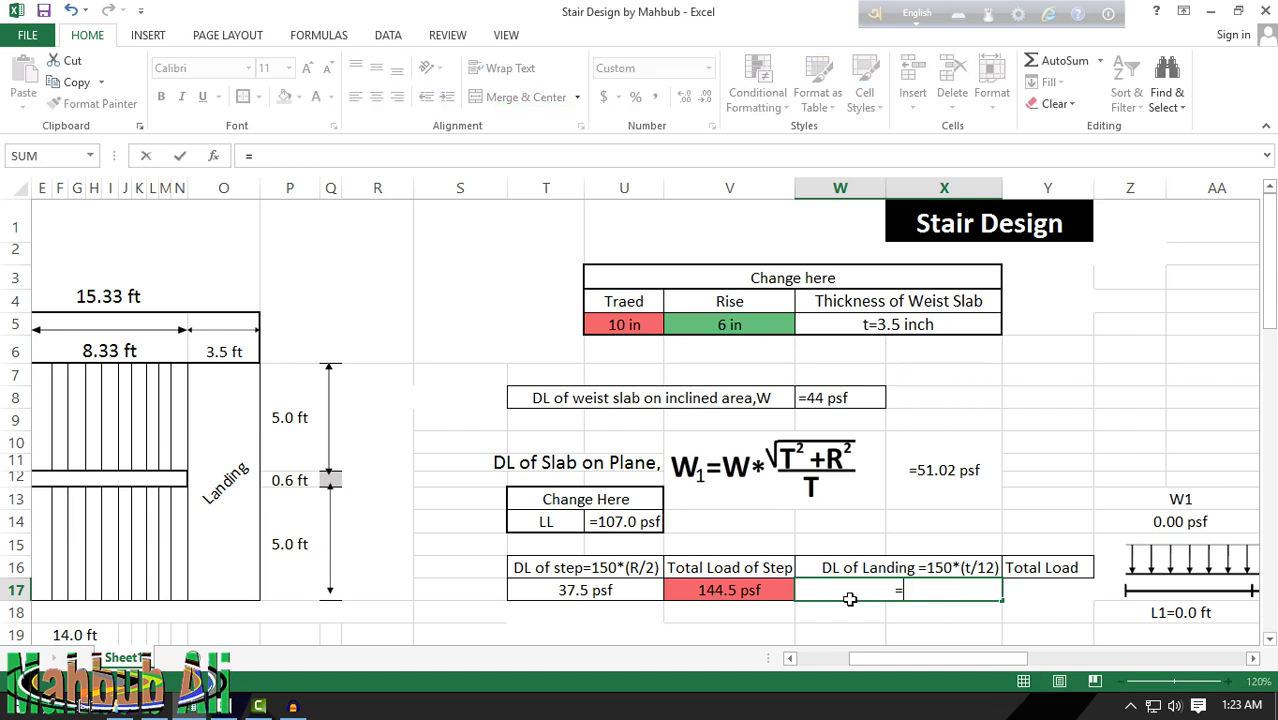
pyautogui.click(886, 328)
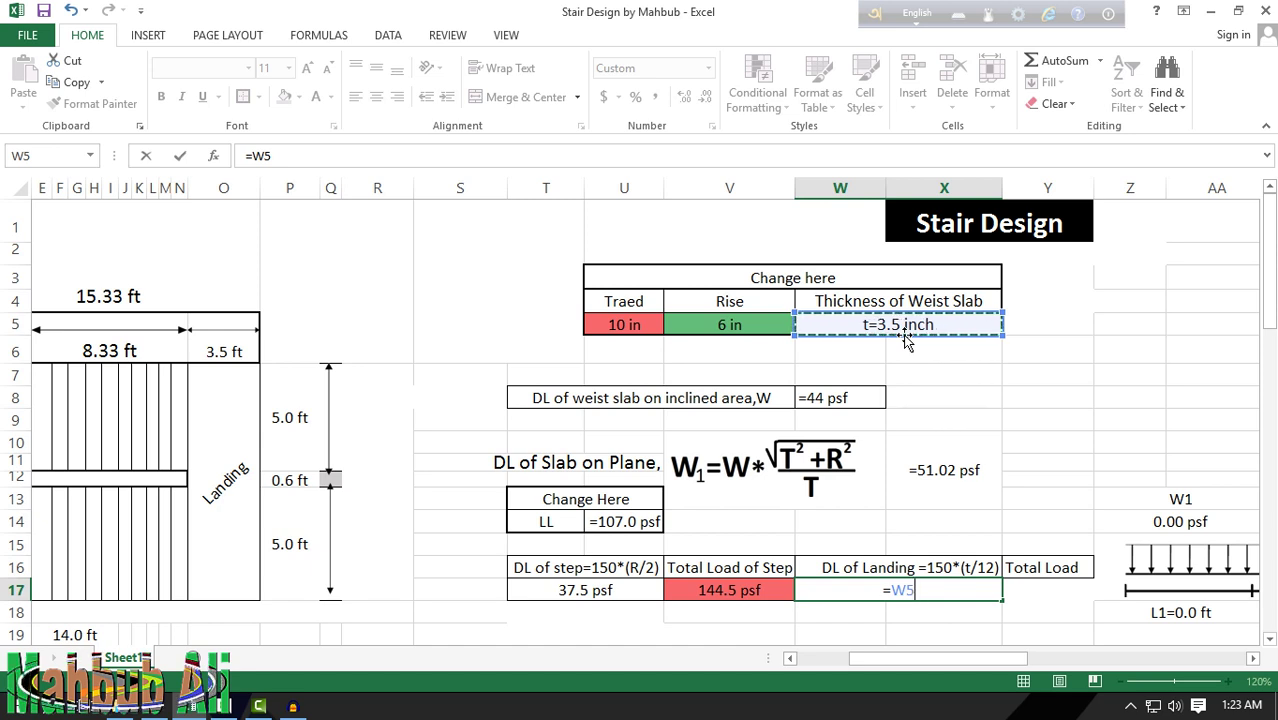
pyautogui.write('/12')
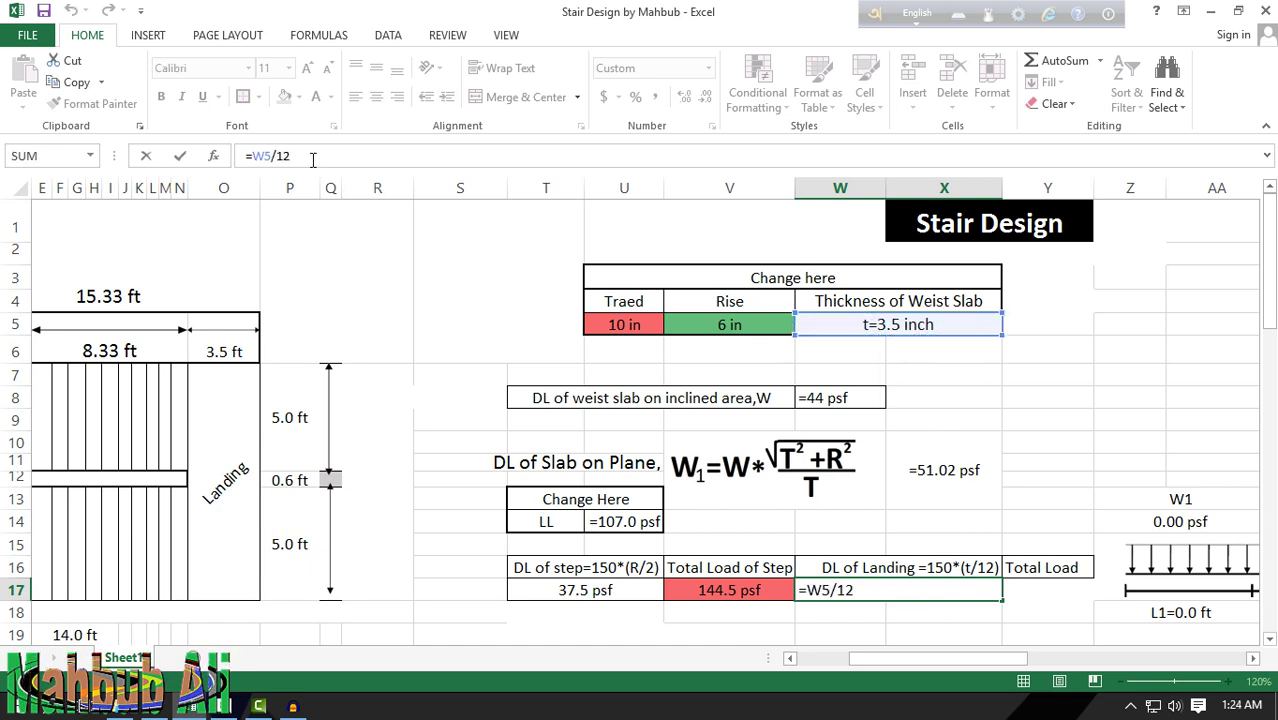
pyautogui.write('*1')
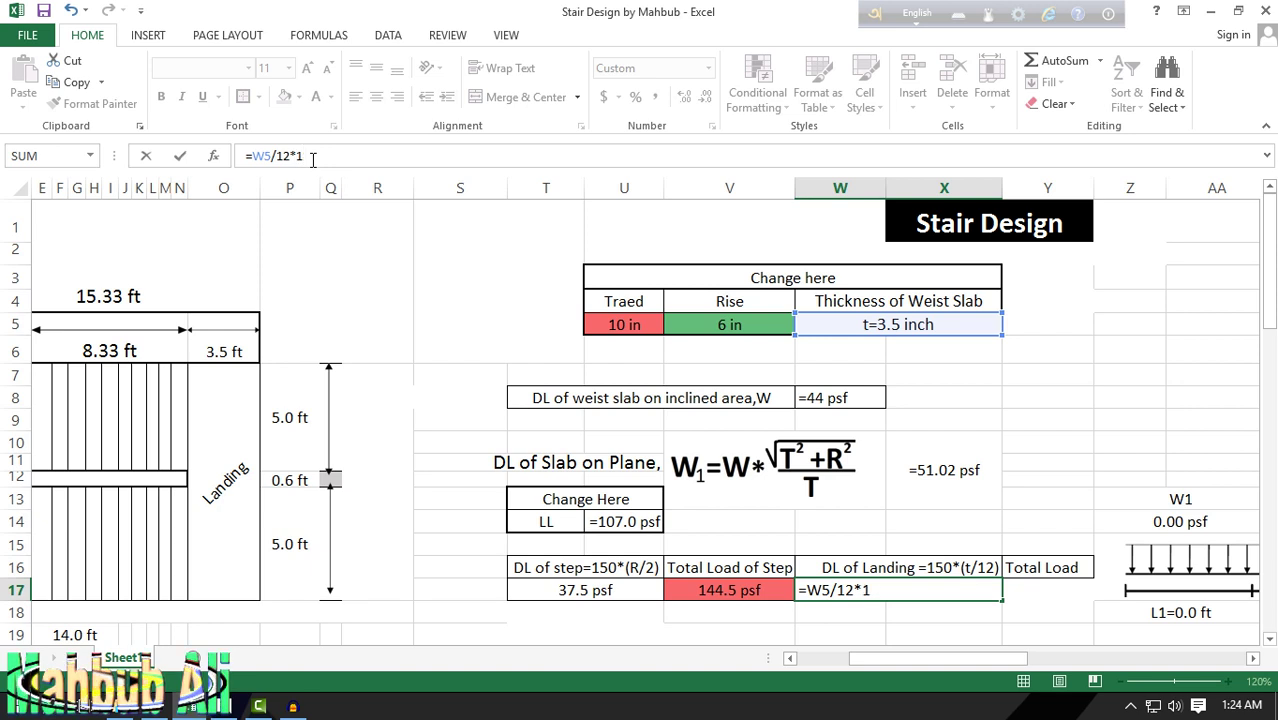
pyautogui.write('50')
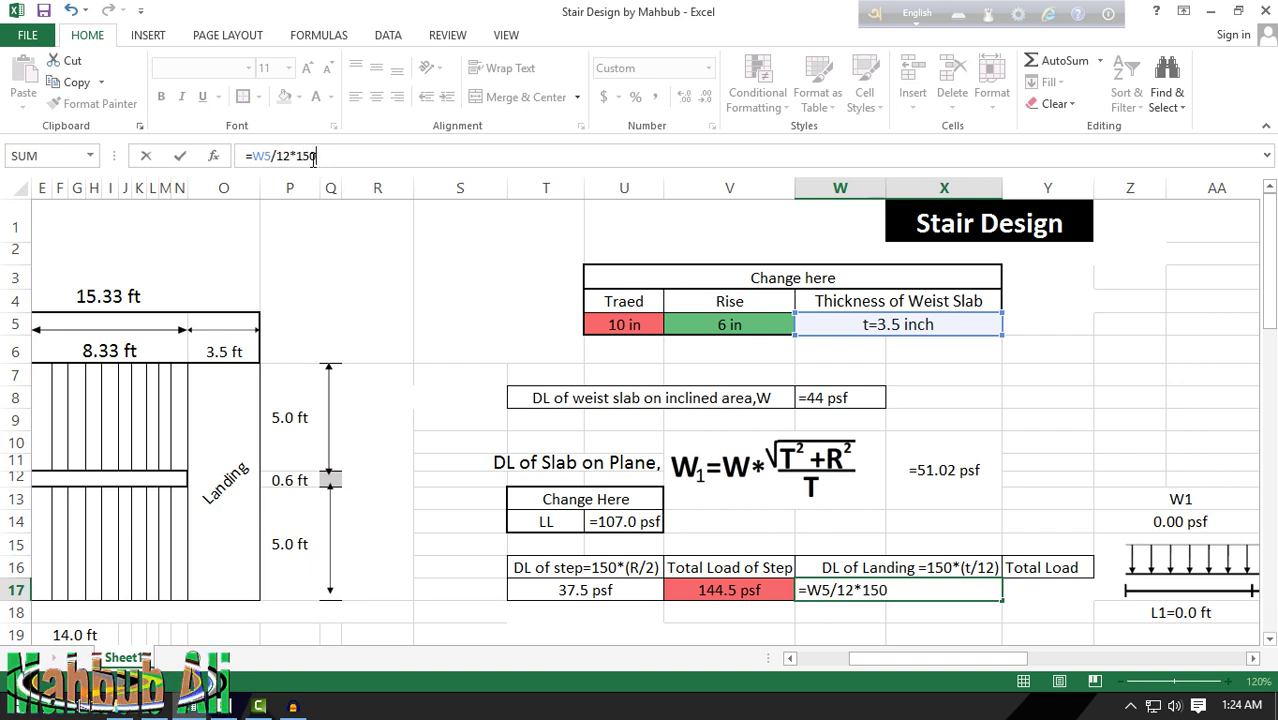
pyautogui.press('Return')
# Step: Enter =W17+U14 as the landing total load, adding the live load
pyautogui.click(1053, 597)
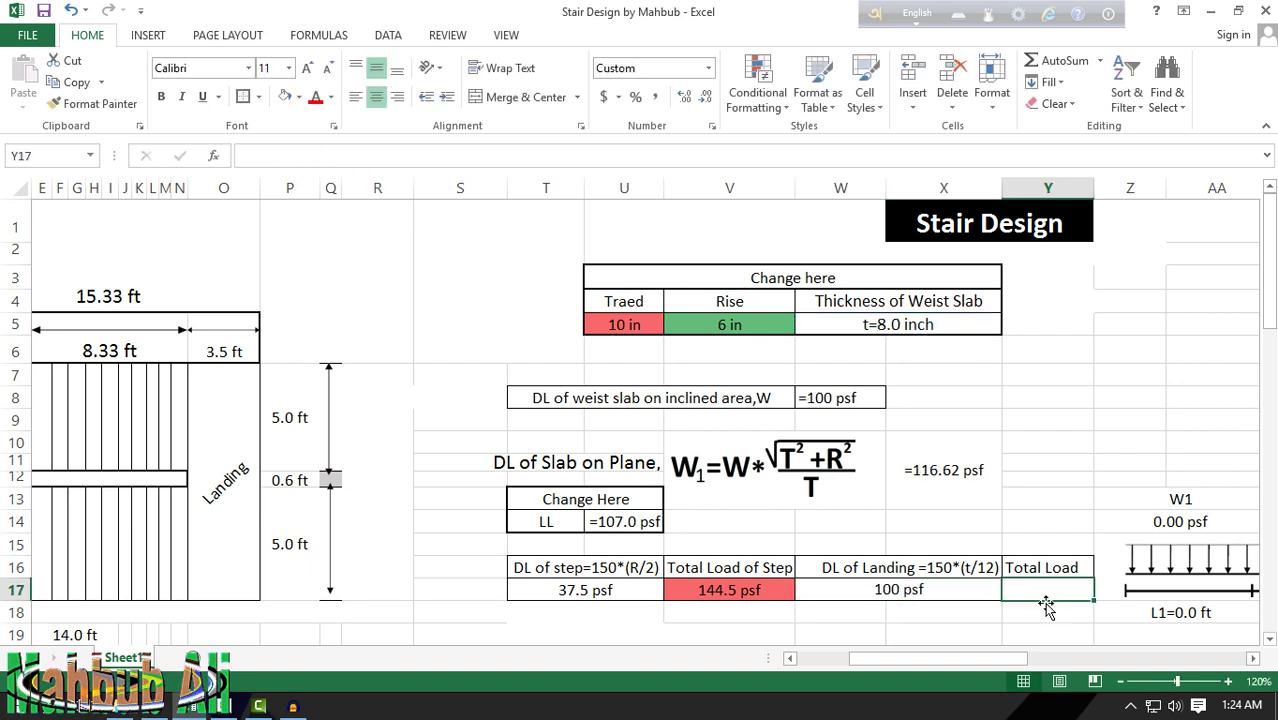
pyautogui.write('=')
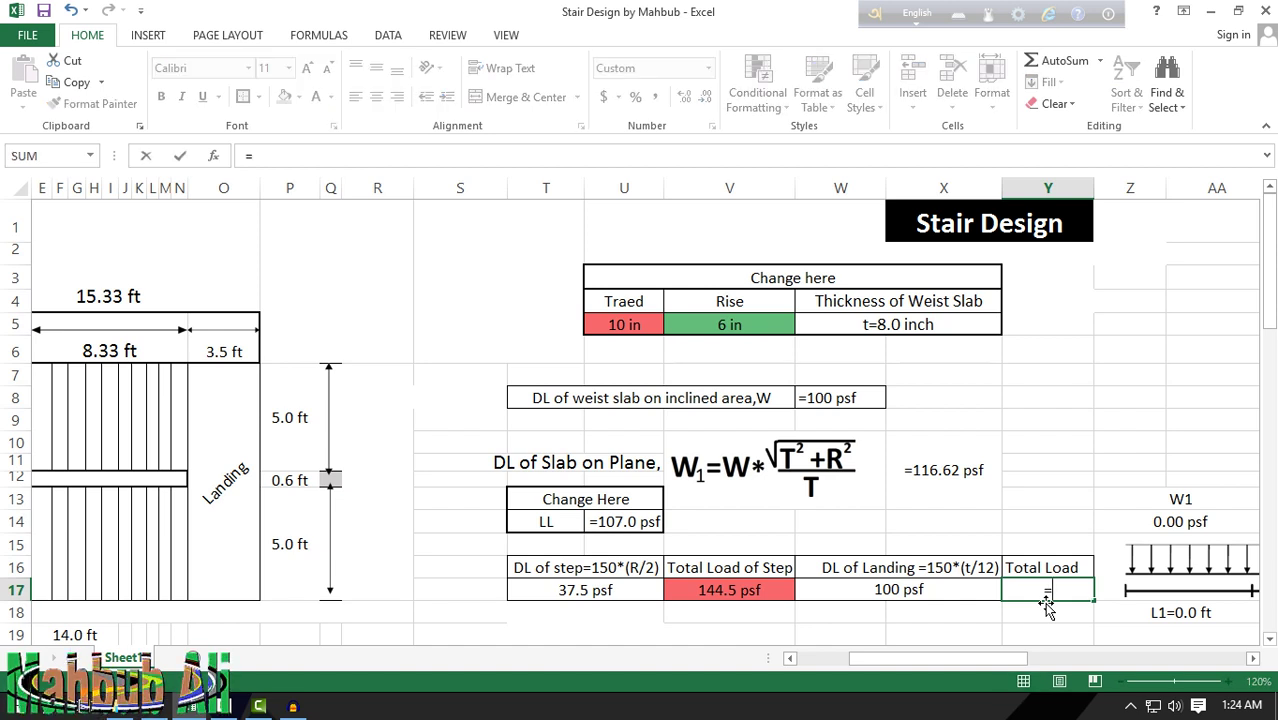
pyautogui.click(903, 592)
pyautogui.write('+')
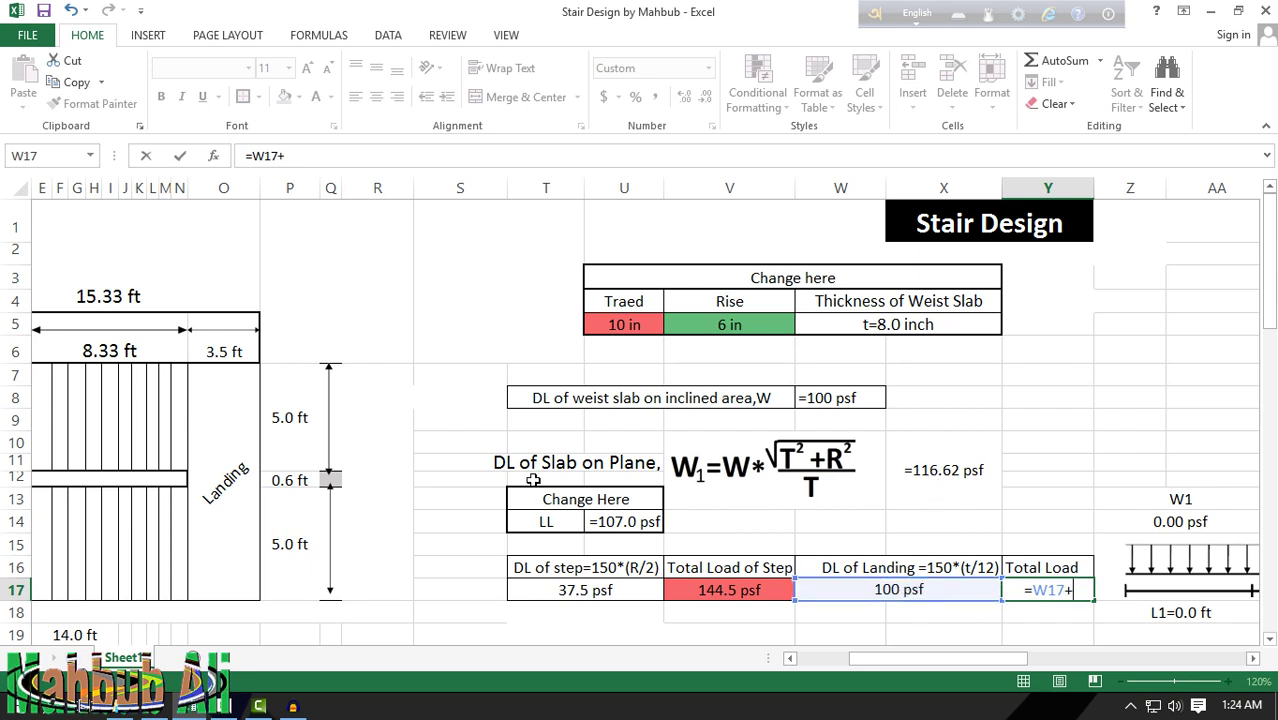
pyautogui.click(618, 521)
pyautogui.press('Return')
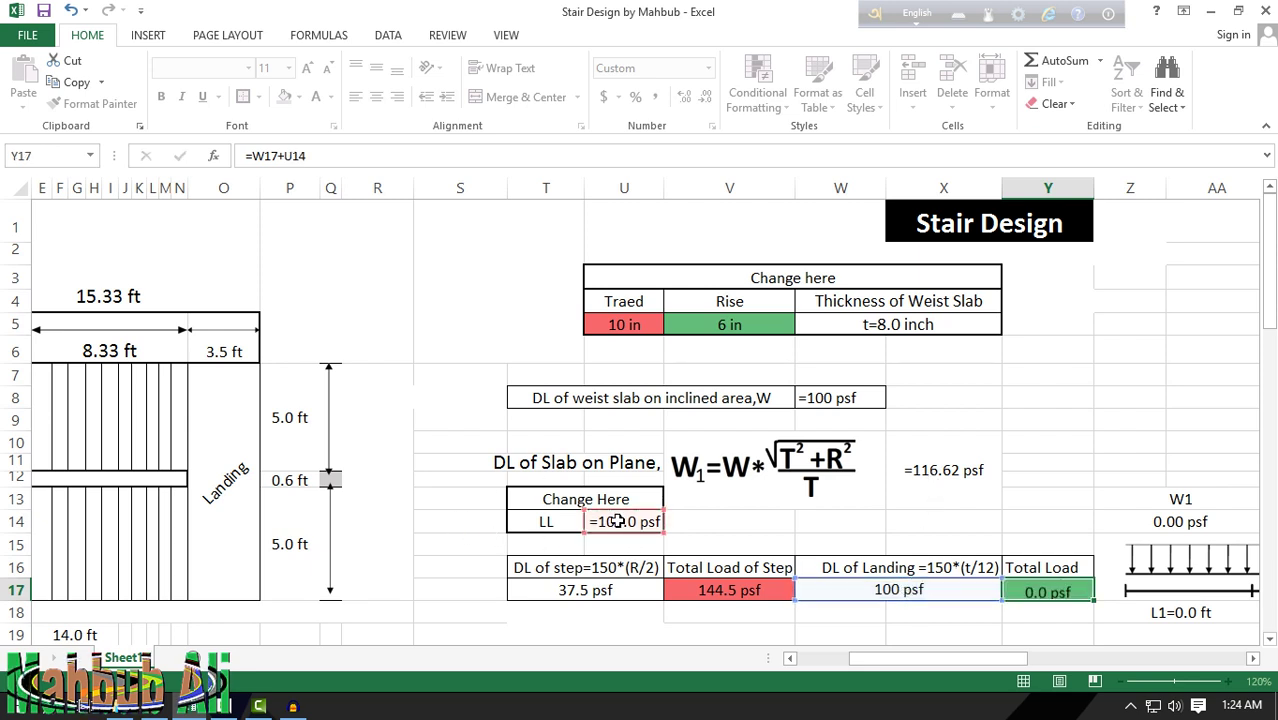
pyautogui.press('Return')
# Step: Link L to the 15.33 ft overall length and L1 to the 3.5 ft left landing
pyautogui.scroll(-3, 626, 537)
pyautogui.hscroll(-2, 626, 537)
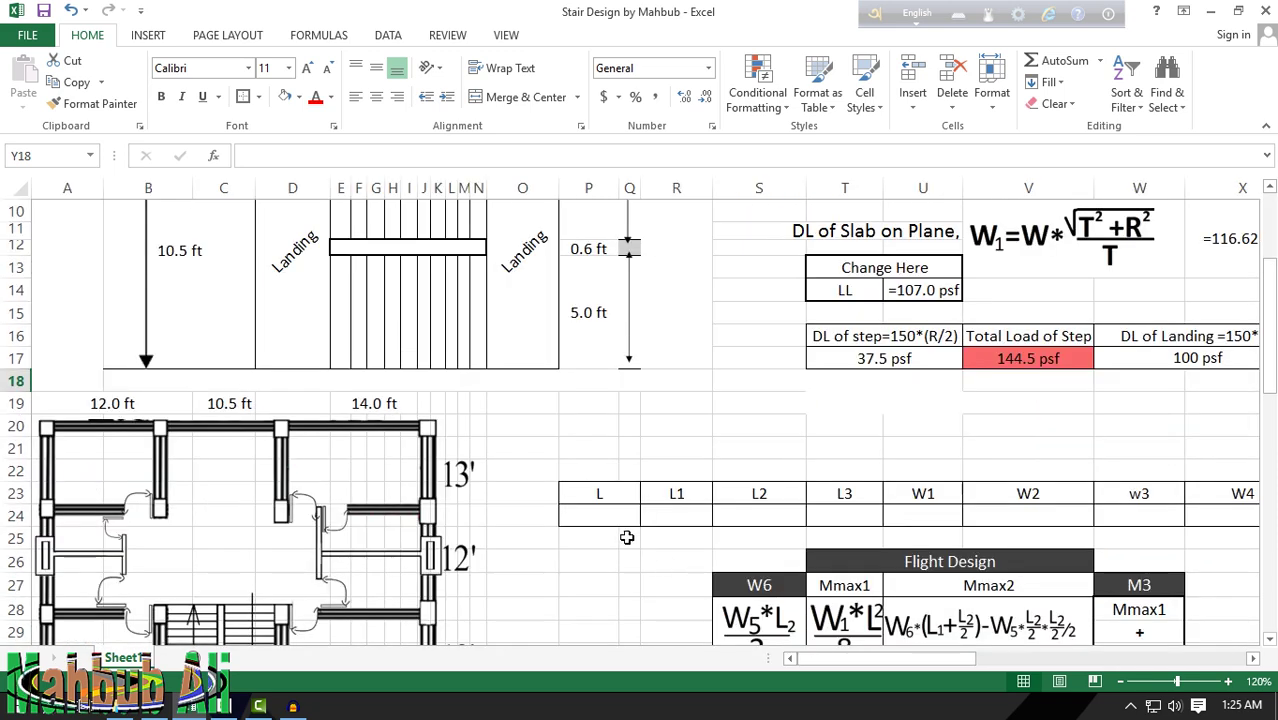
pyautogui.click(595, 521)
pyautogui.scroll(3, 595, 521)
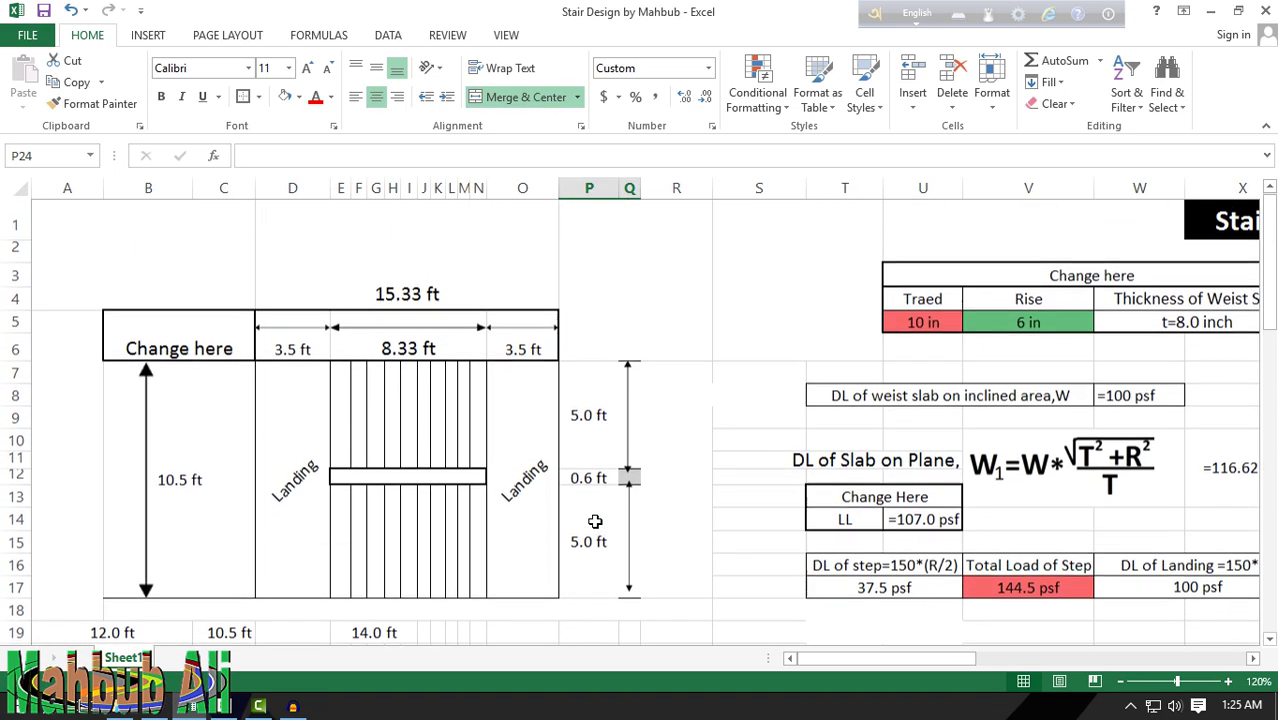
pyautogui.click(395, 301)
pyautogui.scroll(-3, 600, 510)
pyautogui.click(607, 517)
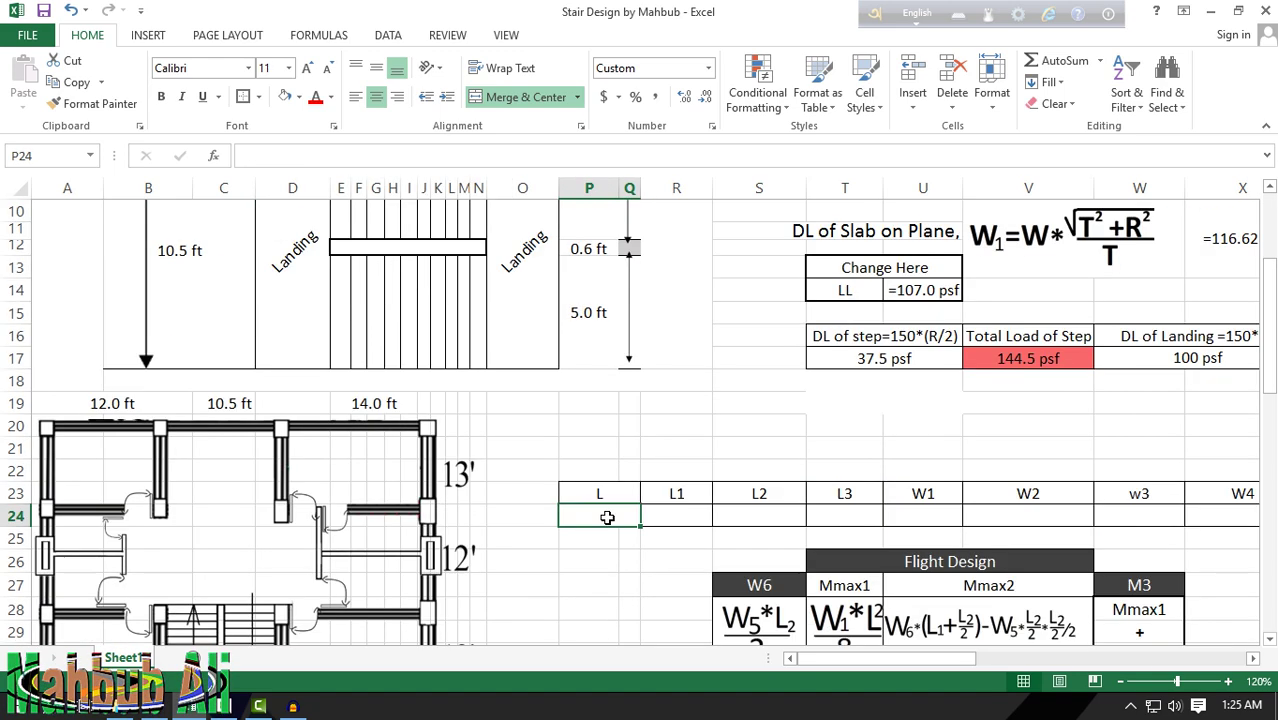
pyautogui.write('=')
pyautogui.scroll(3, 605, 517)
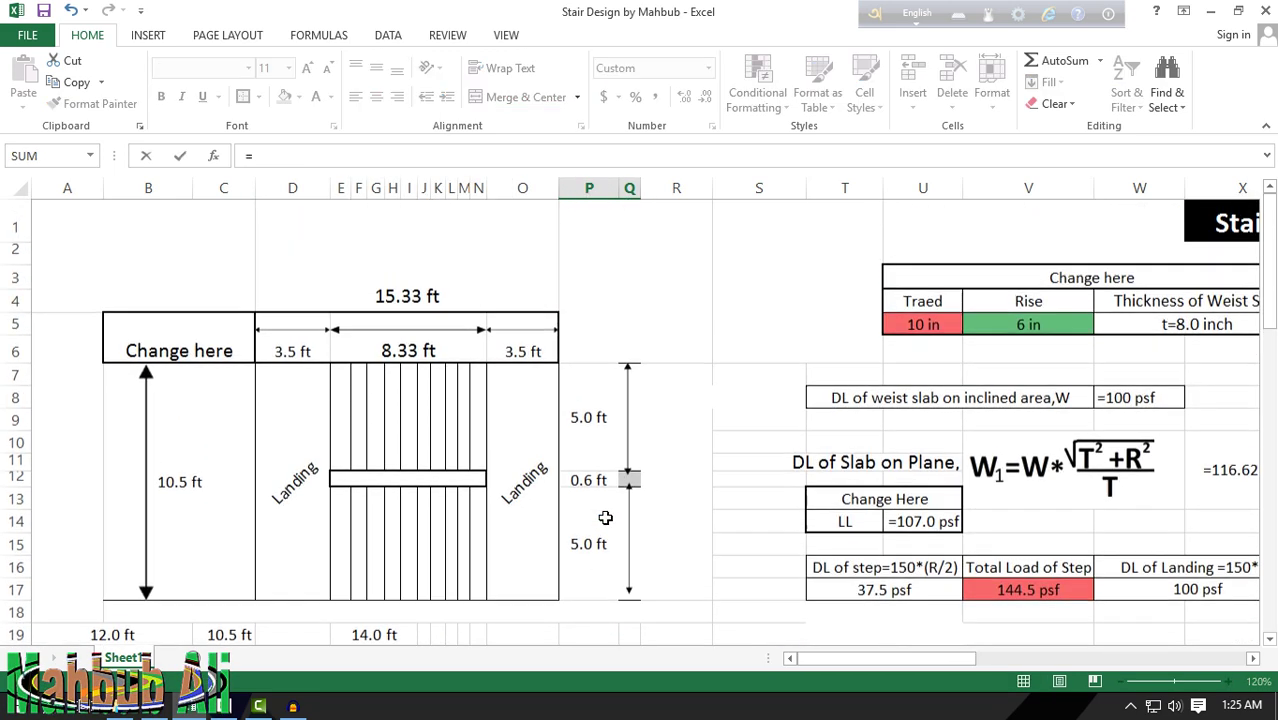
pyautogui.click(412, 290)
pyautogui.press('Return')
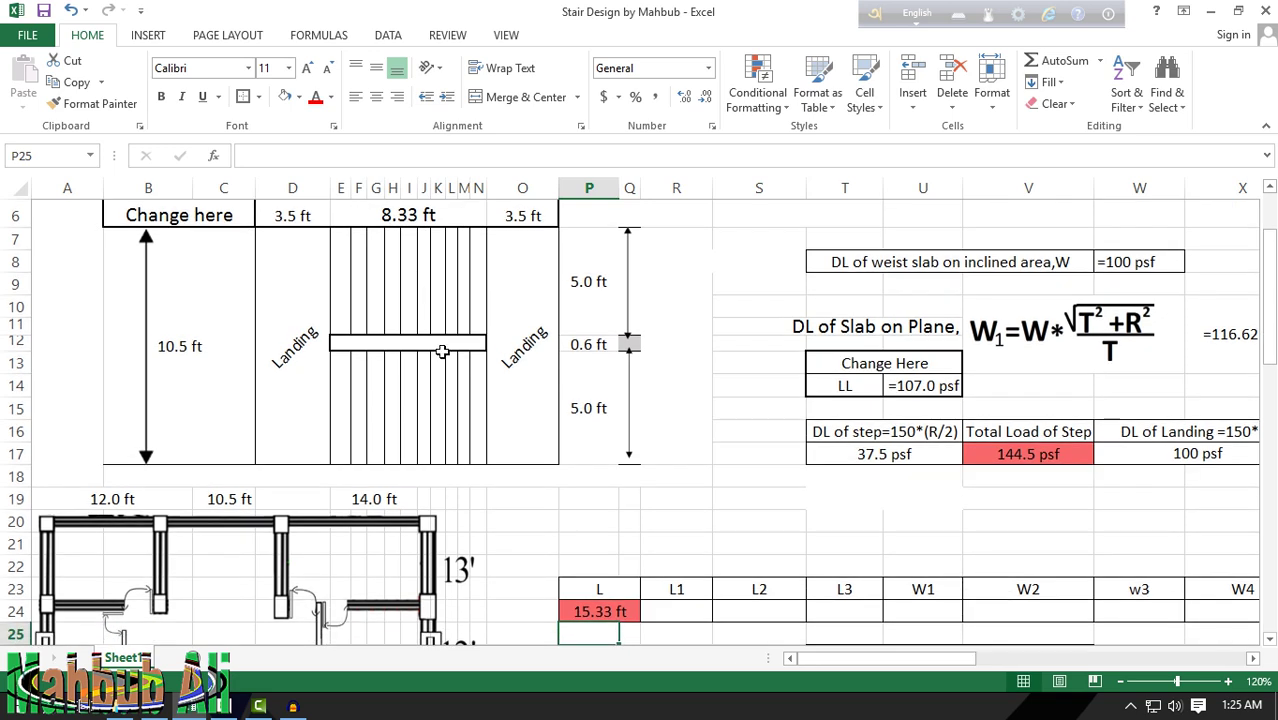
pyautogui.click(677, 608)
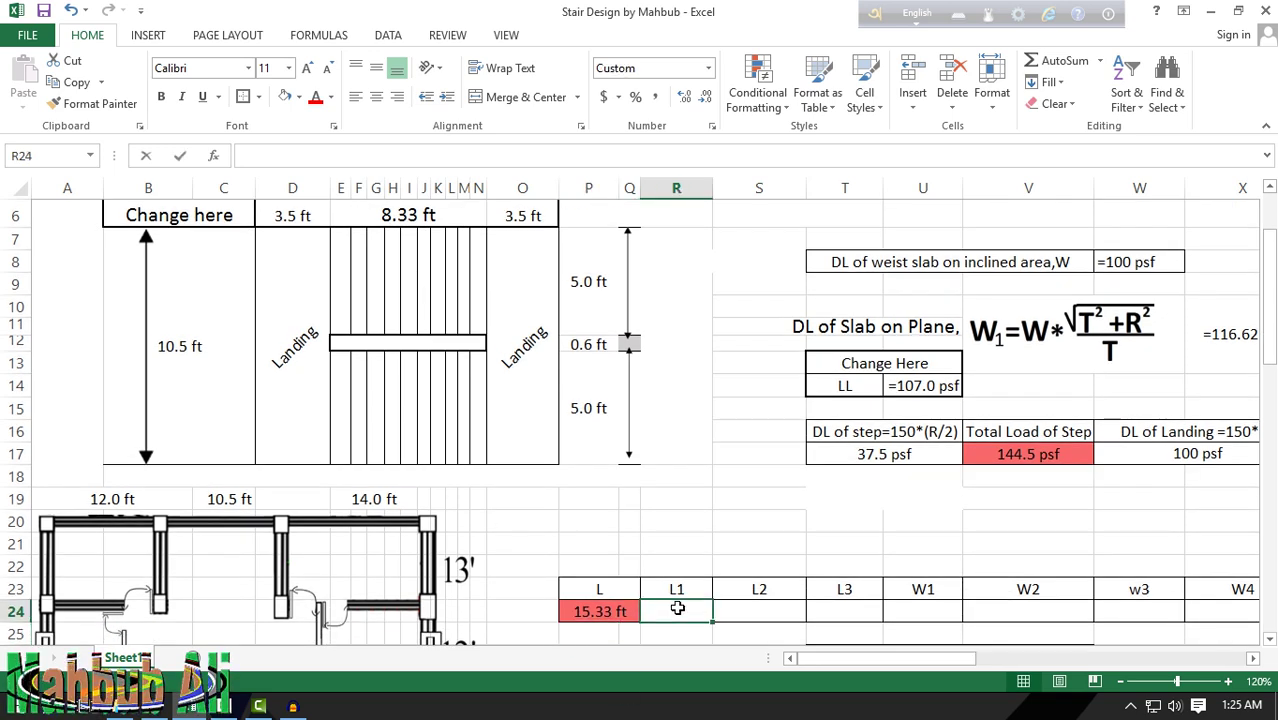
pyautogui.write('=')
pyautogui.scroll(2, 676, 605)
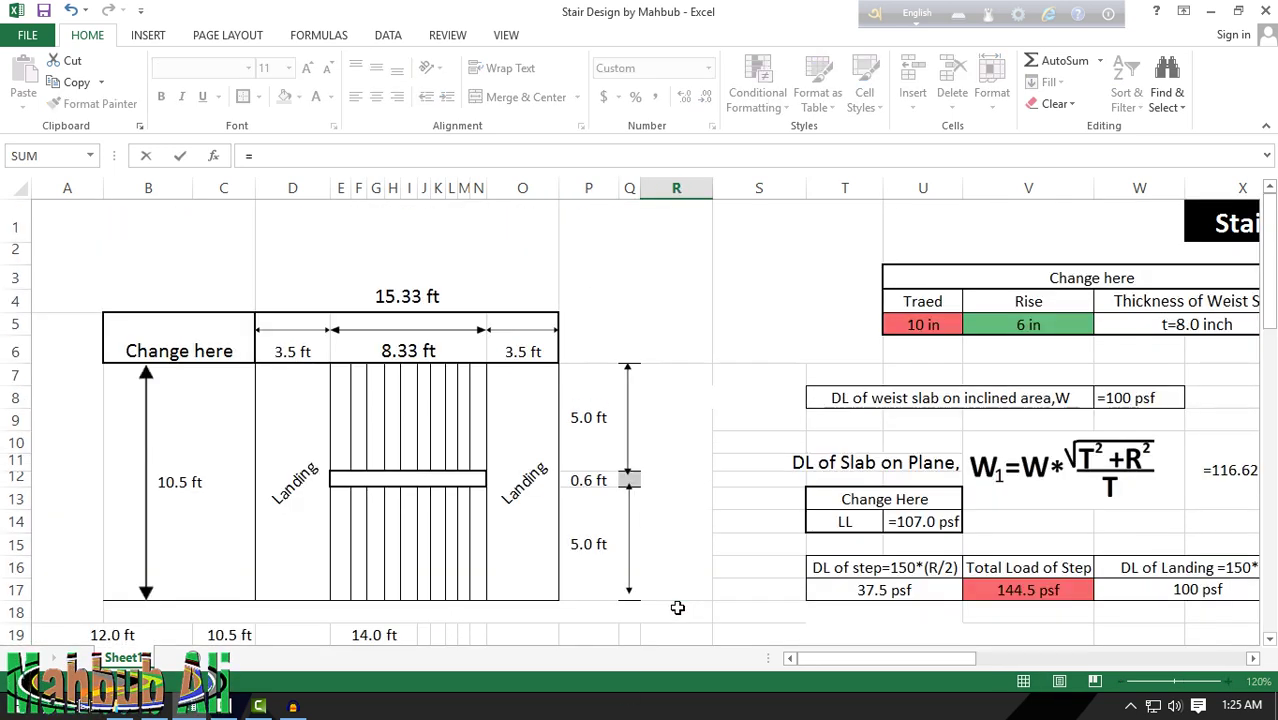
pyautogui.click(290, 354)
pyautogui.press('Return')
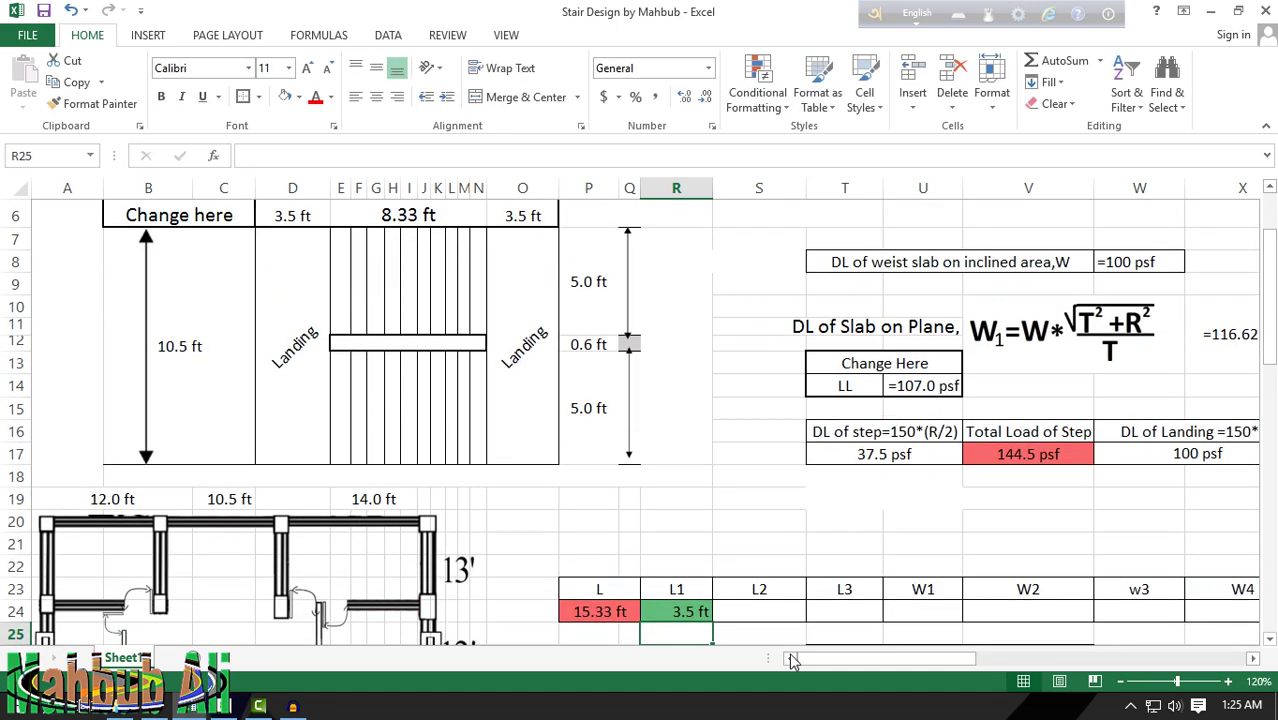
# Step: Link L2 to the 8.33 ft stair flight and L3 to the 3.5 ft right landing
pyautogui.click(746, 609)
pyautogui.write('=')
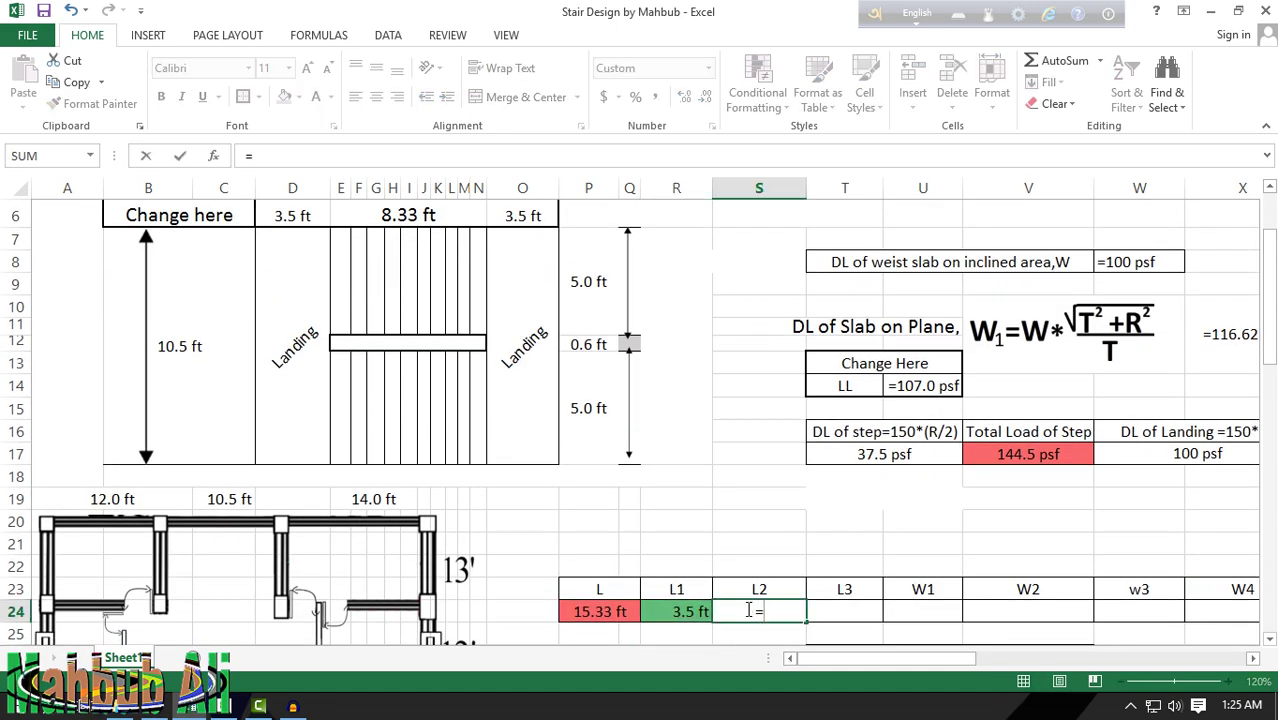
pyautogui.scroll(2, 746, 609)
pyautogui.click(396, 353)
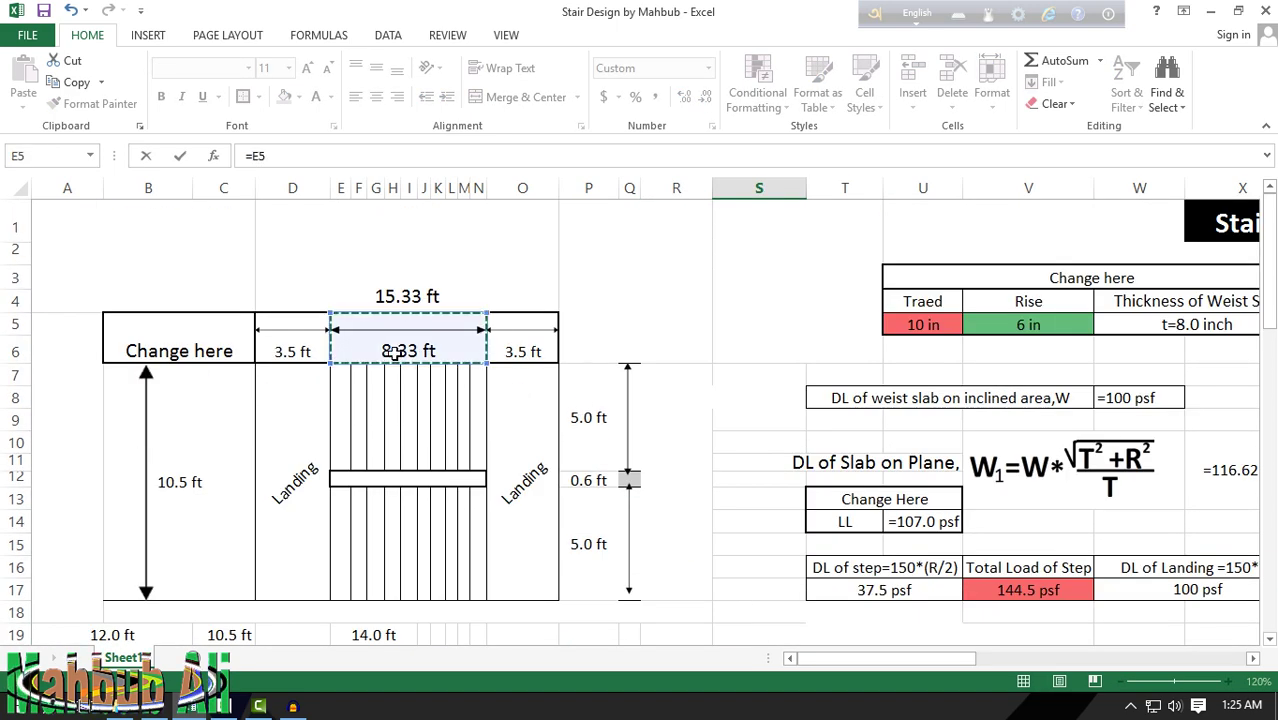
pyautogui.press('Return')
pyautogui.click(843, 614)
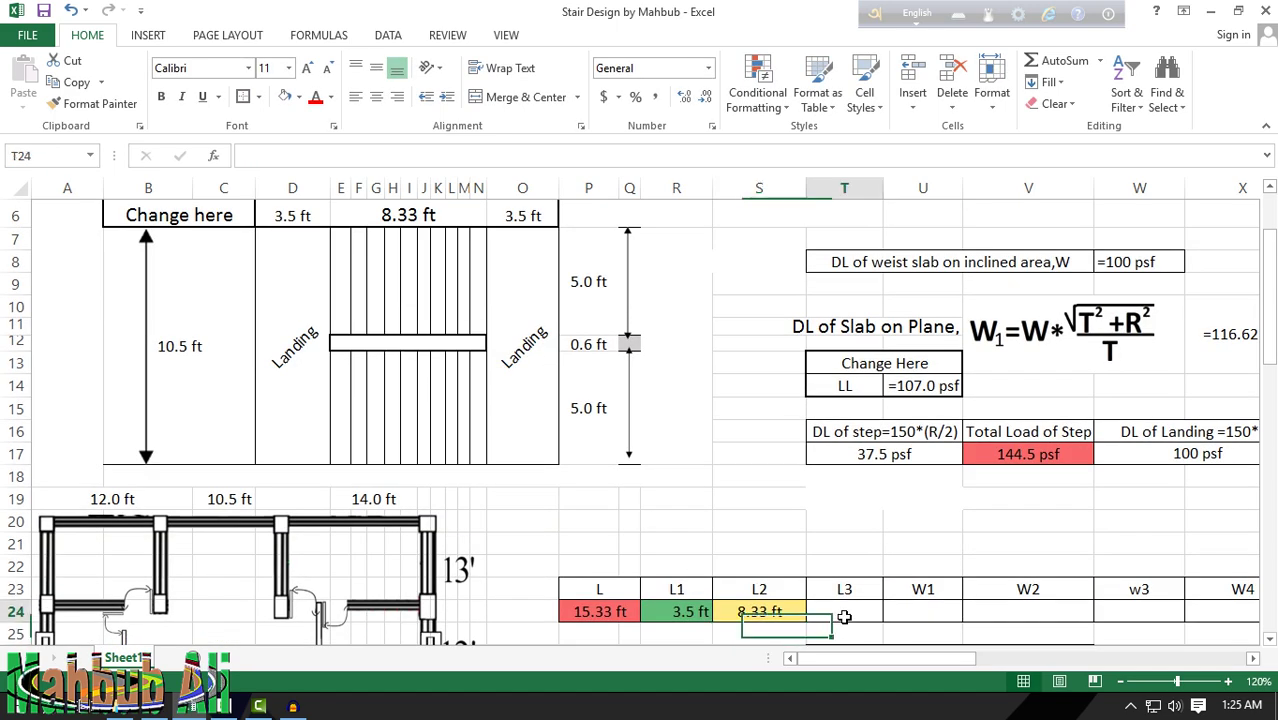
pyautogui.write('=')
pyautogui.scroll(2, 641, 346)
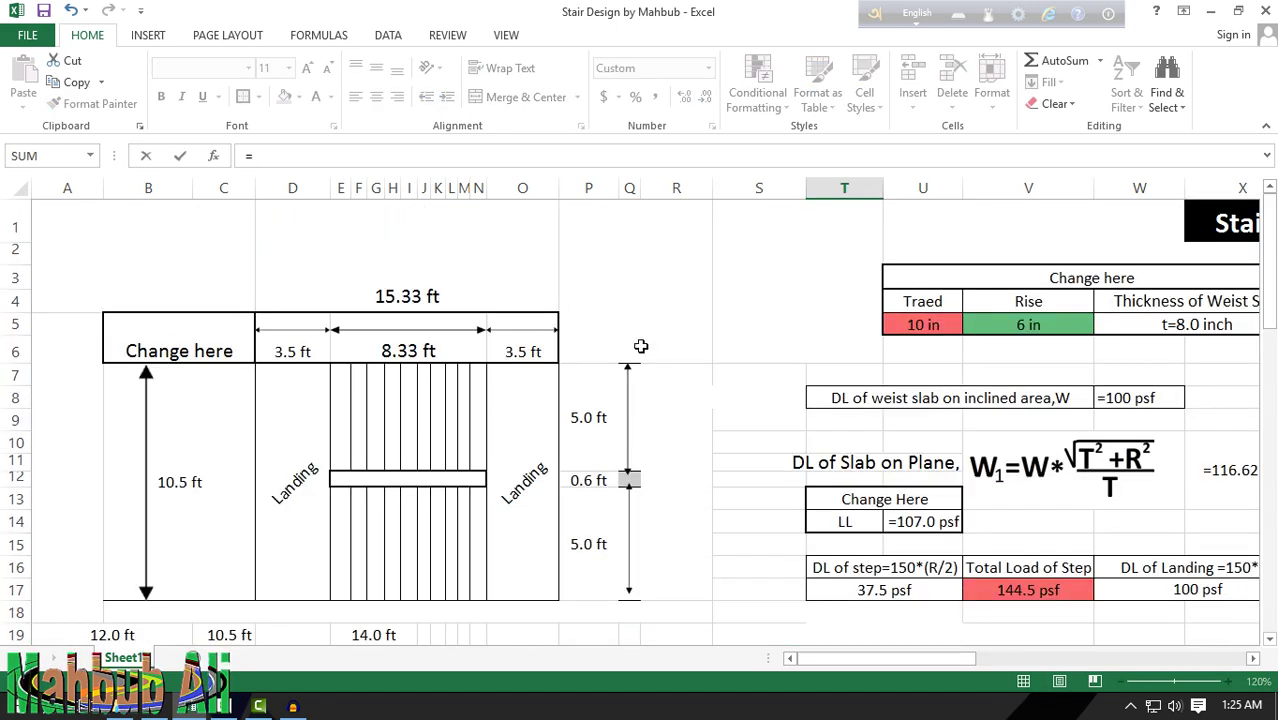
pyautogui.click(520, 357)
pyautogui.press('Tab')
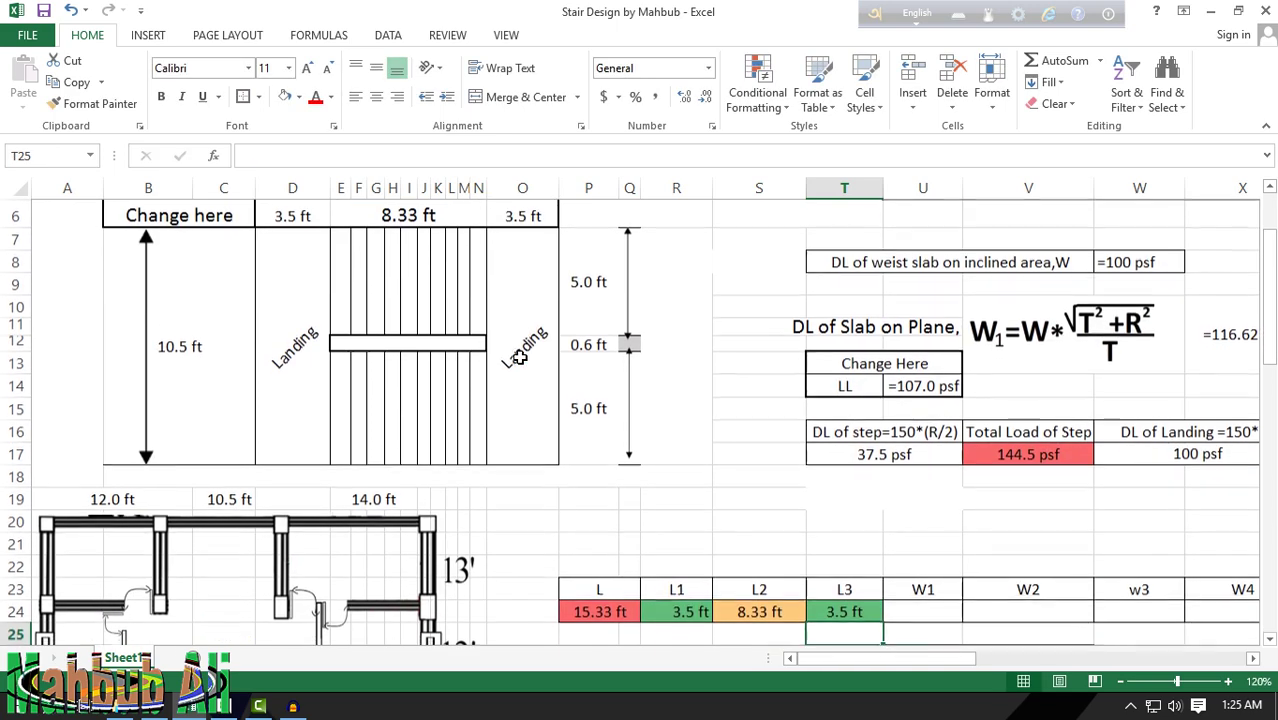
pyautogui.moveTo(905, 658)
pyautogui.mouseDown()
pyautogui.moveTo(1175, 678)
pyautogui.moveTo(1122, 670)
pyautogui.mouseUp()
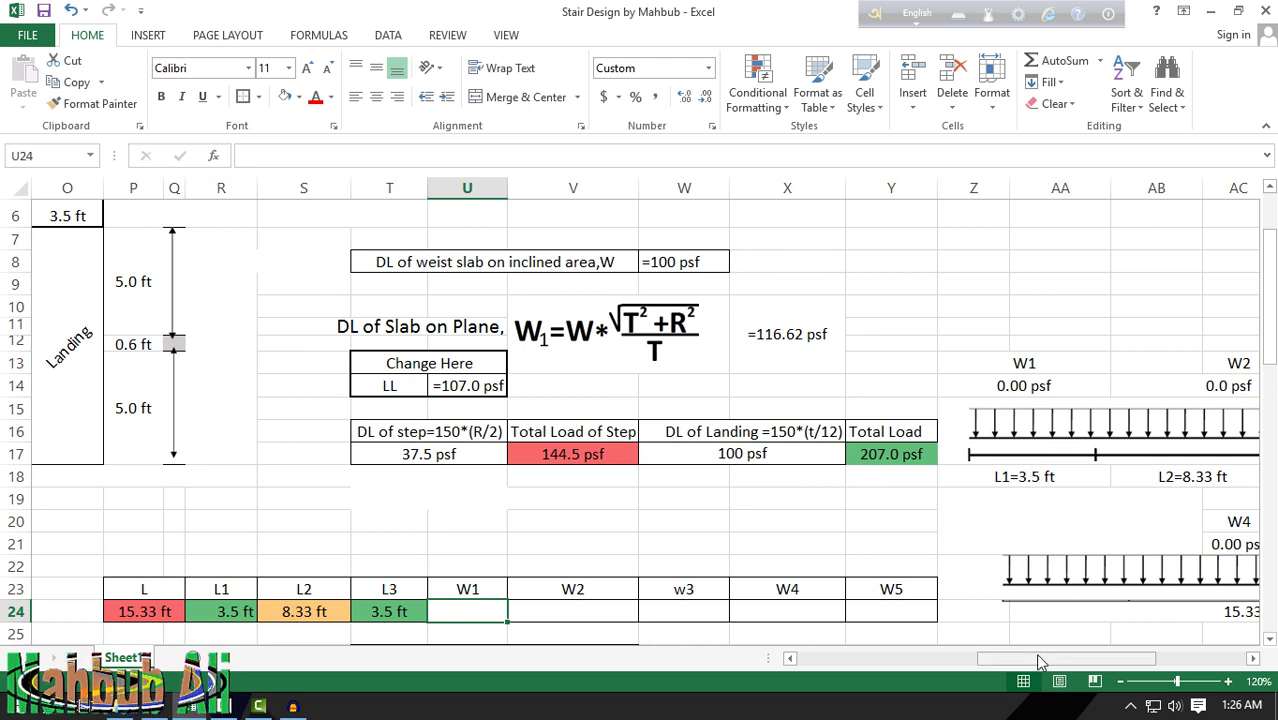
# Step: Link the diagram's L1 span label in Z18 to the 15.33 ft total length L
pyautogui.moveTo(1038, 658); pyautogui.dragTo(1108, 655)
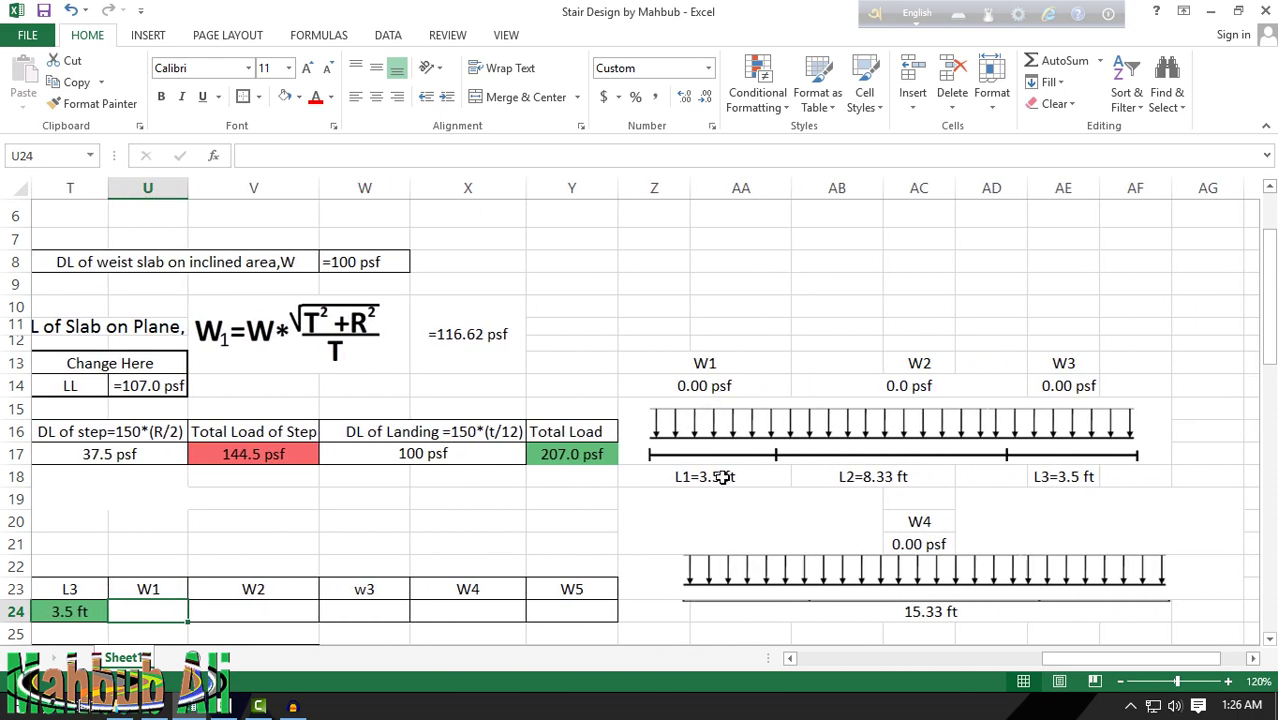
pyautogui.click(721, 476)
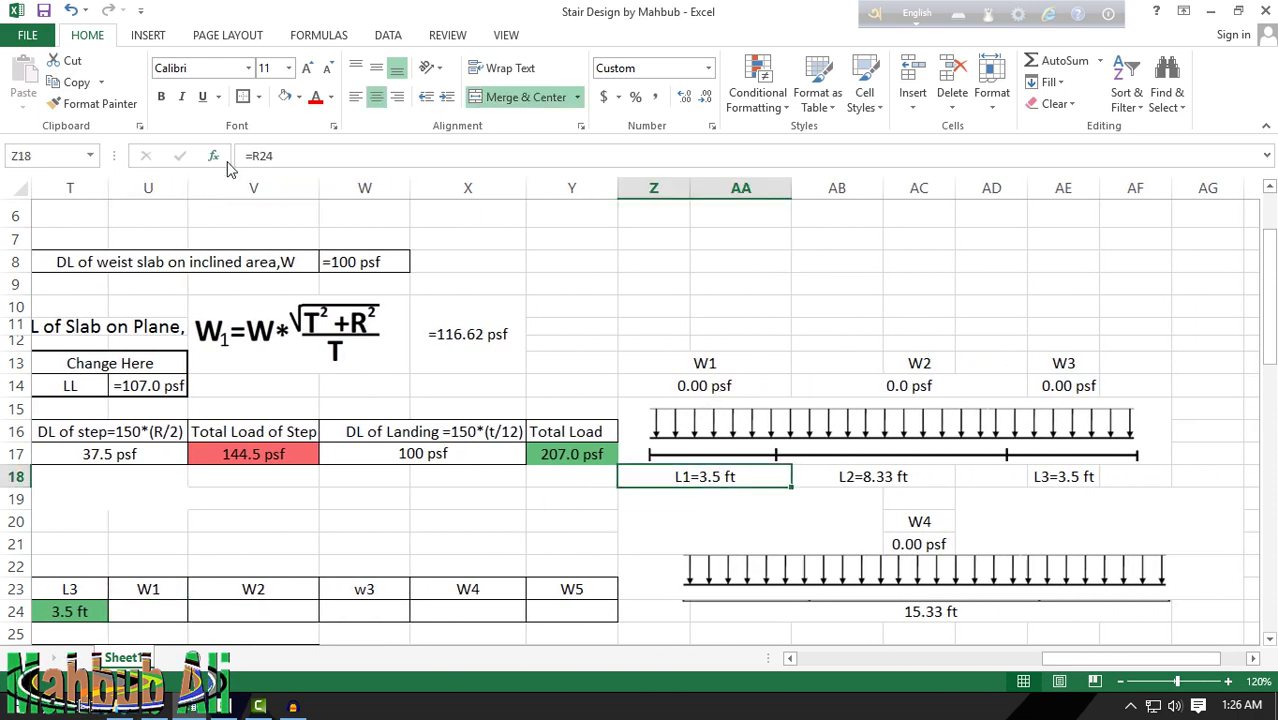
pyautogui.moveTo(1068, 662); pyautogui.dragTo(984, 660)
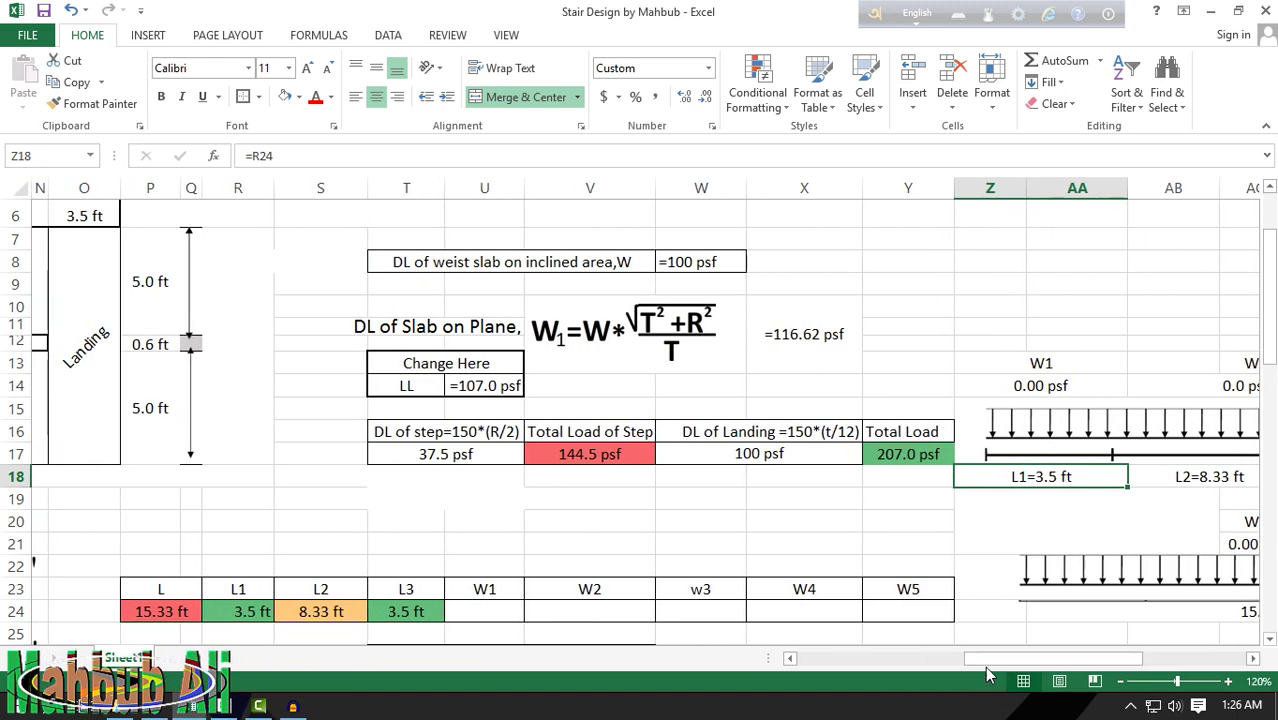
pyautogui.press('BackSpace')
pyautogui.write('=')
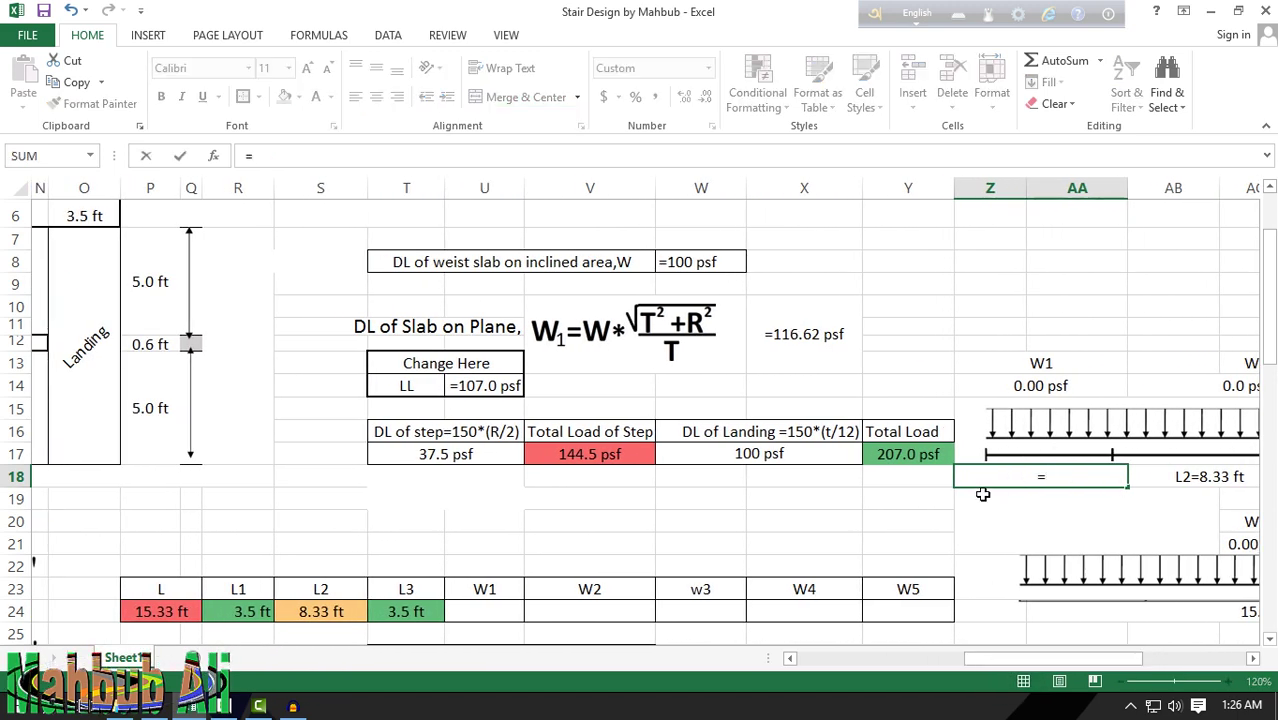
pyautogui.click(140, 614)
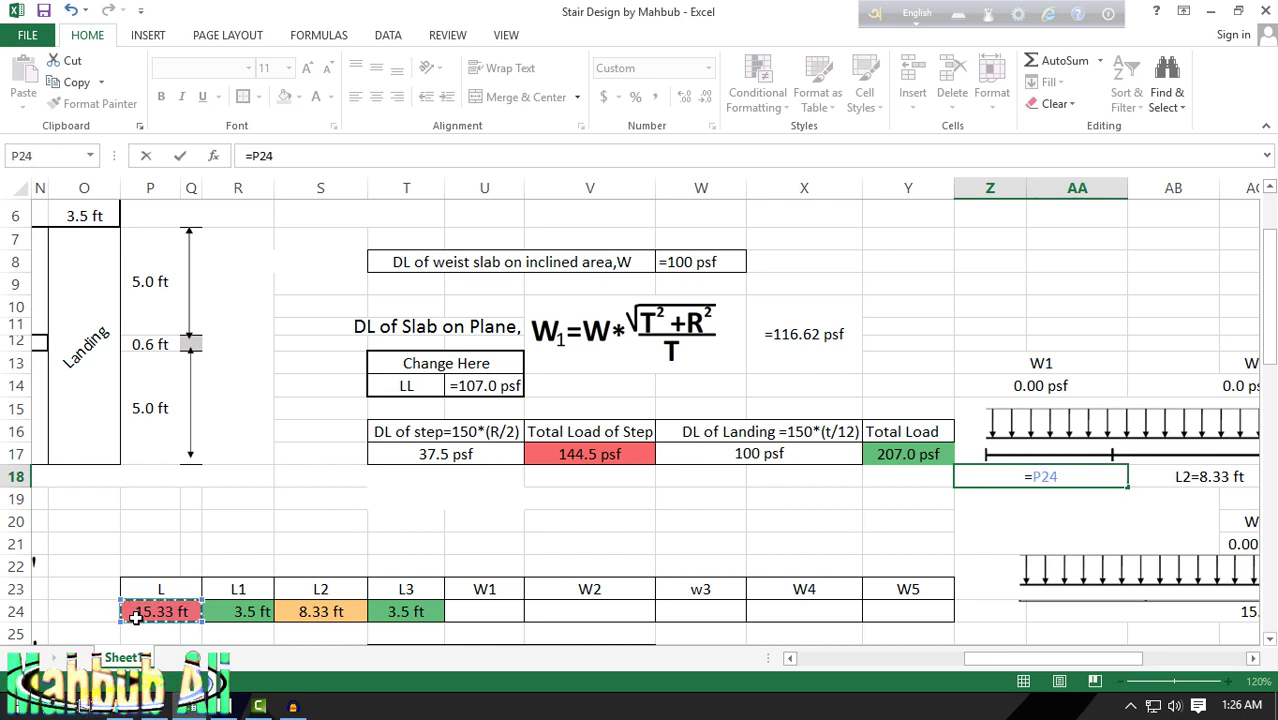
pyautogui.press('Return')
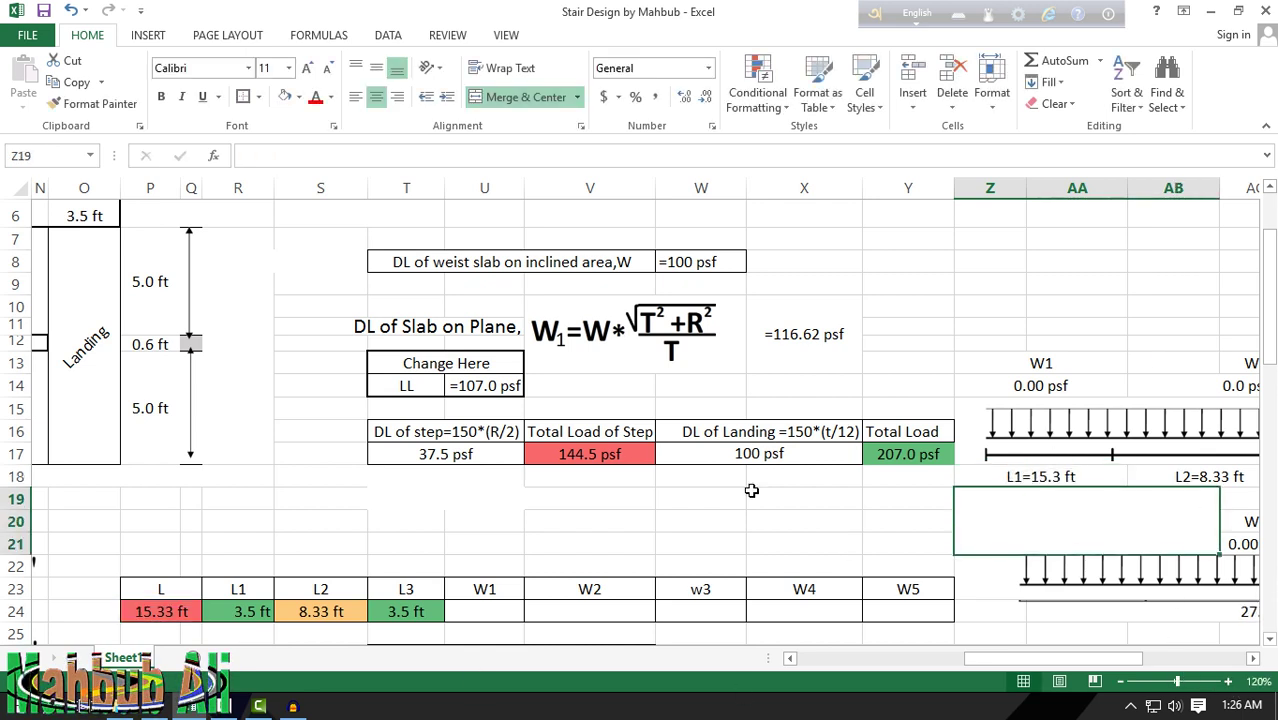
# Step: Fill row 24 with formulas giving W1 = 116.62 psf, W2 = 207.0 psf and w3 = 116.62 psf
pyautogui.click(478, 616)
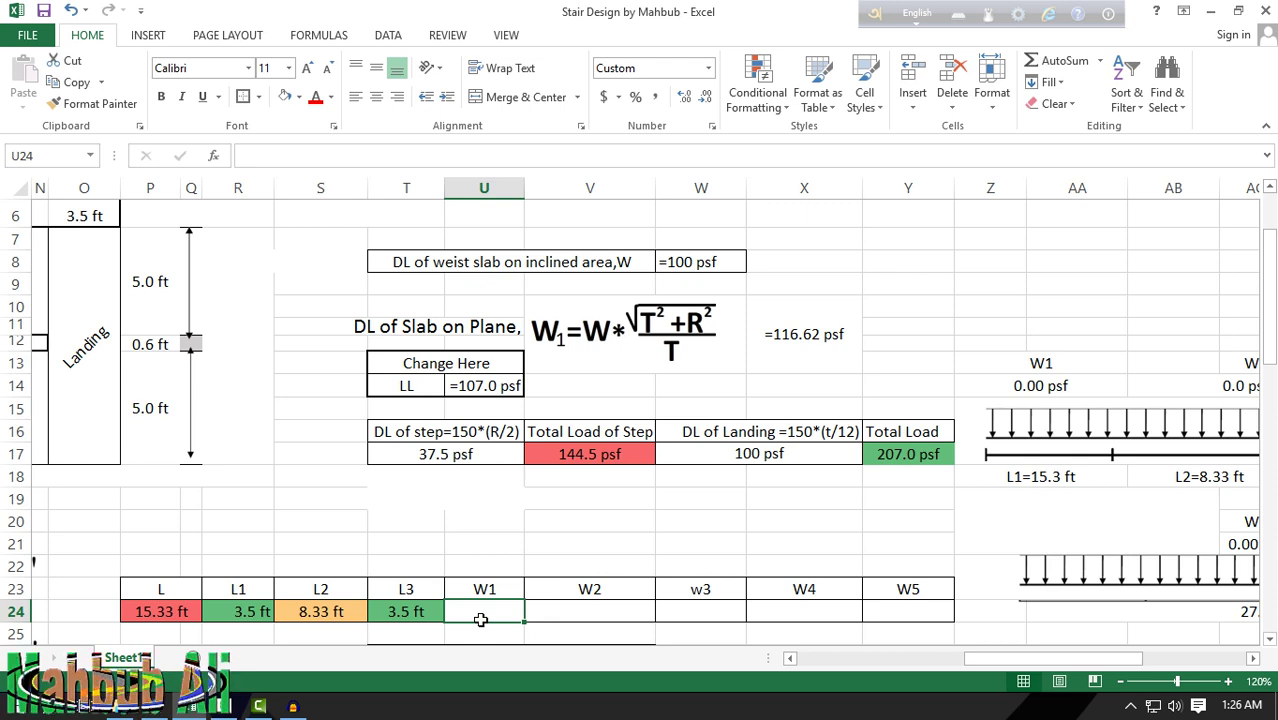
pyautogui.write('=')
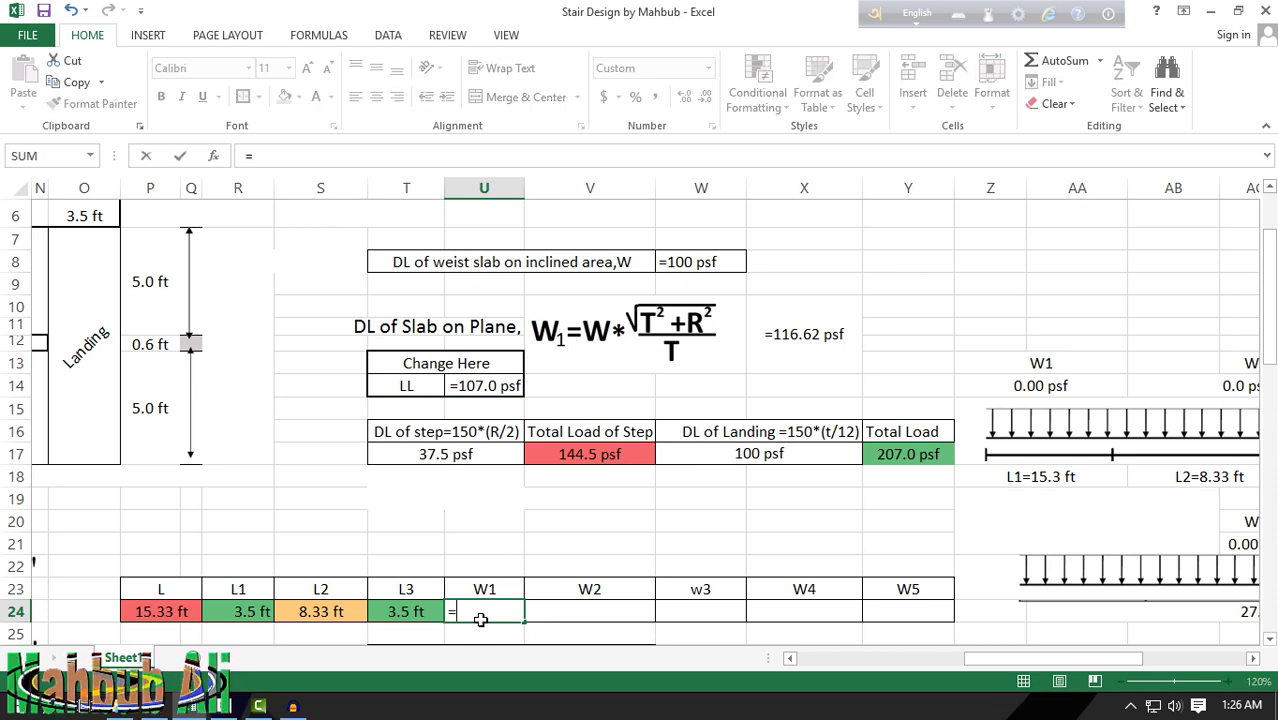
pyautogui.click(800, 334)
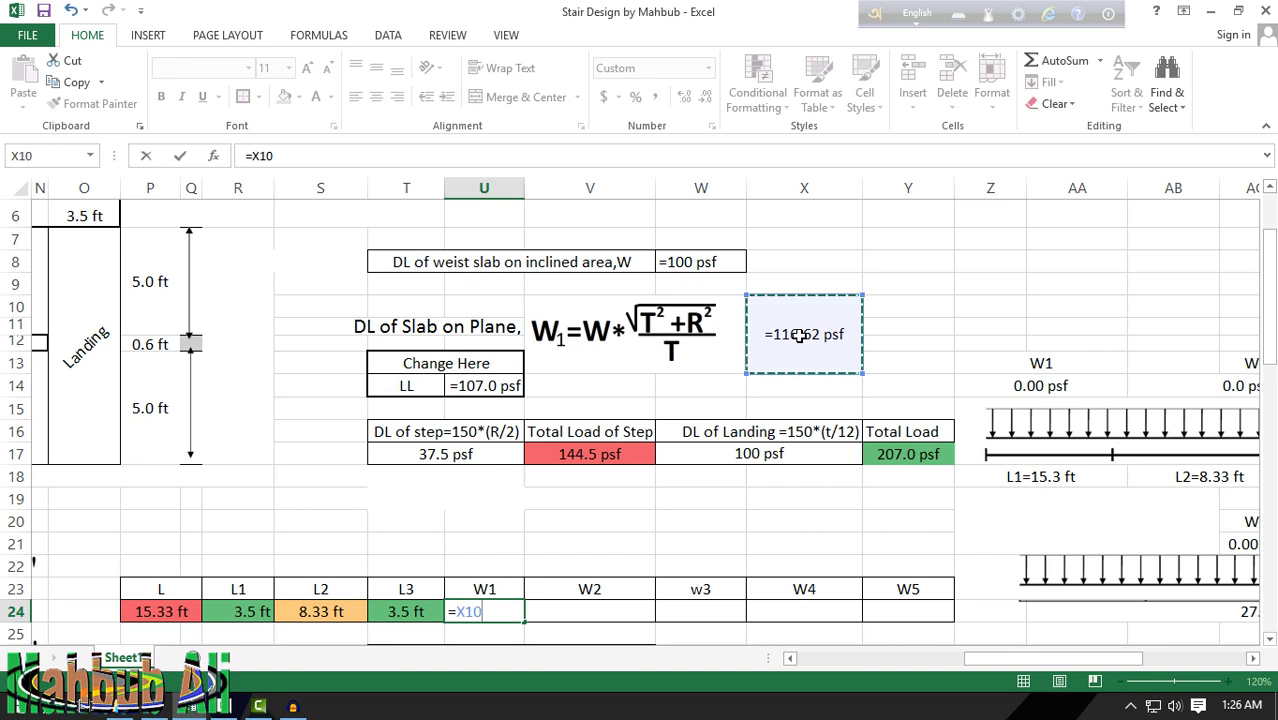
pyautogui.press('Return')
pyautogui.click(592, 615)
pyautogui.write('=')
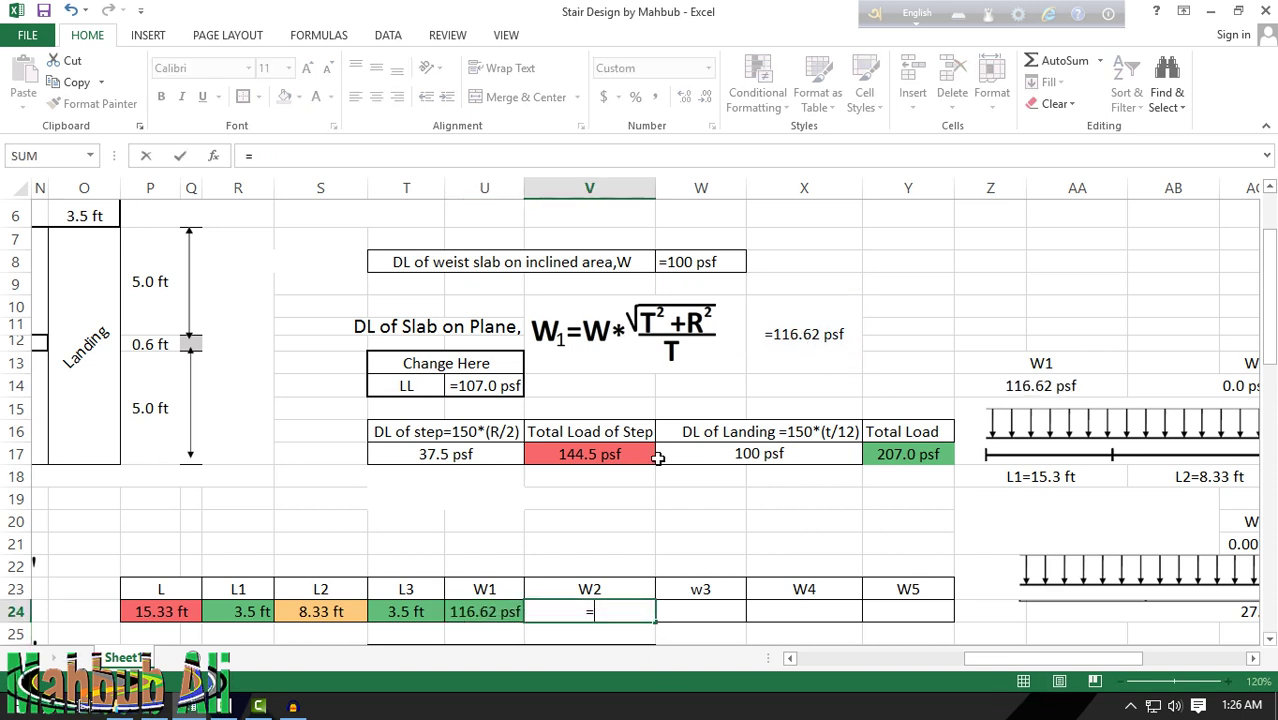
pyautogui.click(899, 455)
pyautogui.press('Return')
pyautogui.press('Up')
pyautogui.press('Up')
pyautogui.press('Up')
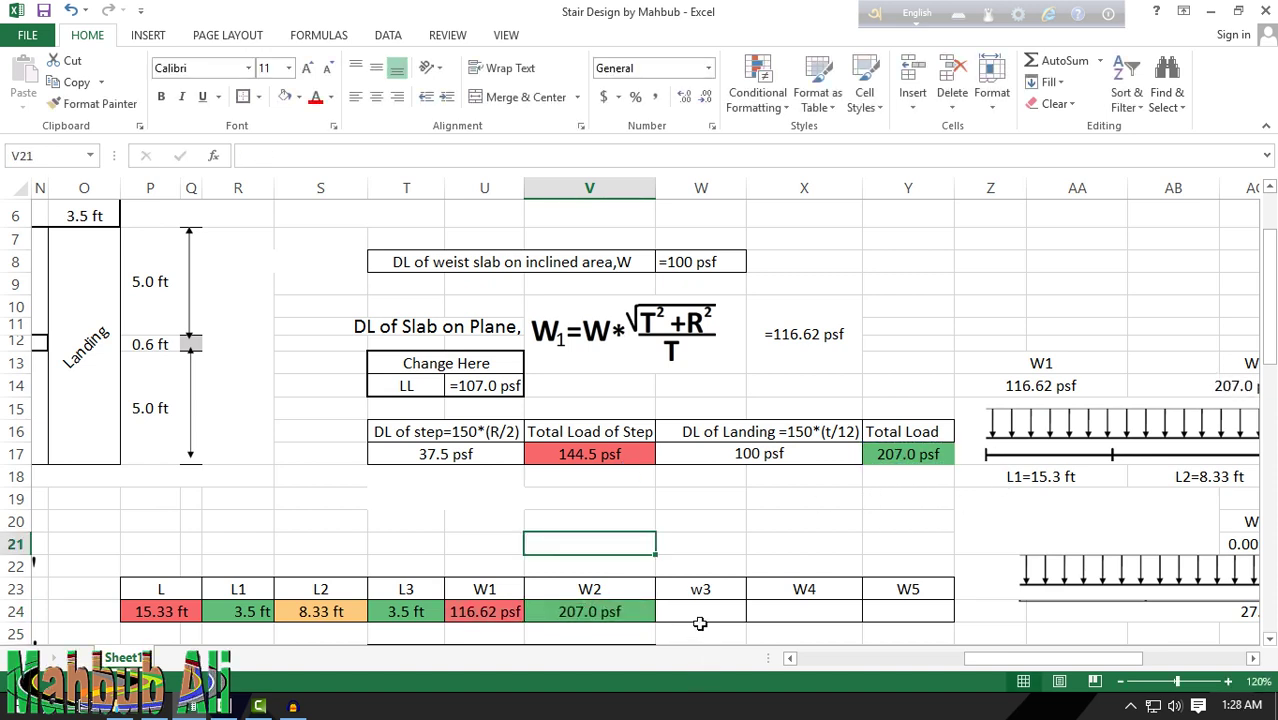
pyautogui.click(696, 613)
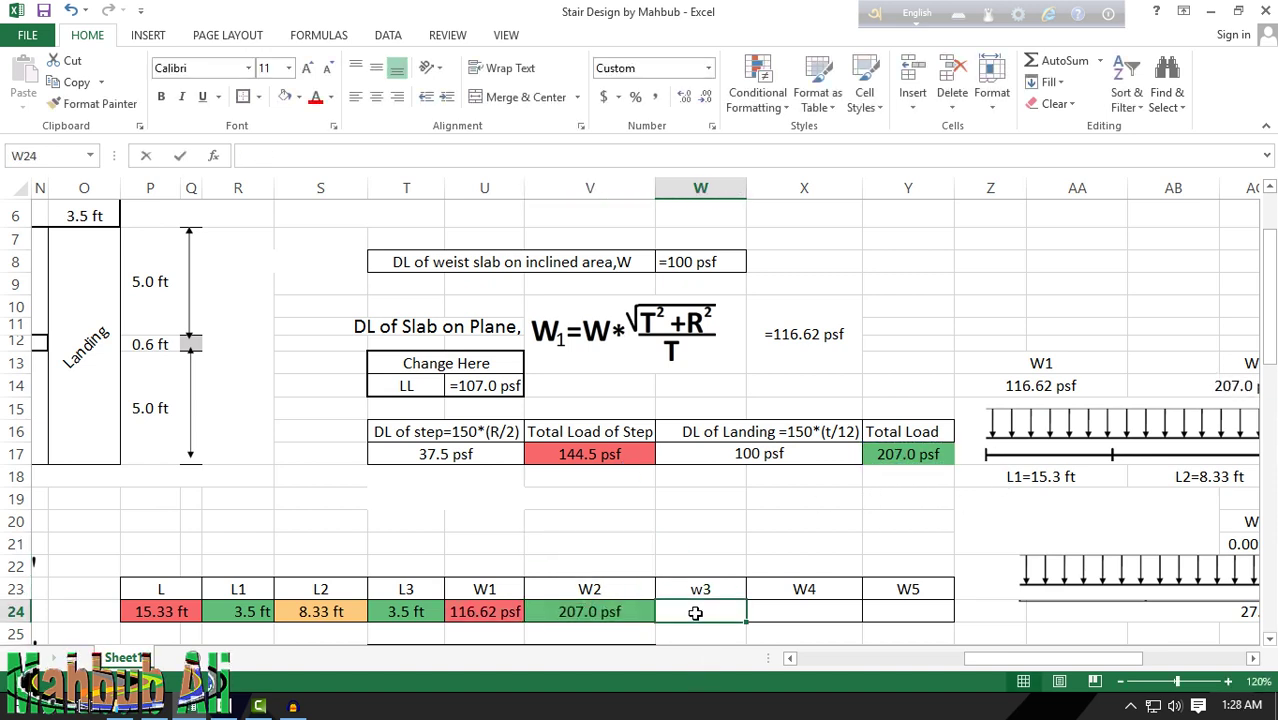
pyautogui.write('=')
pyautogui.click(477, 614)
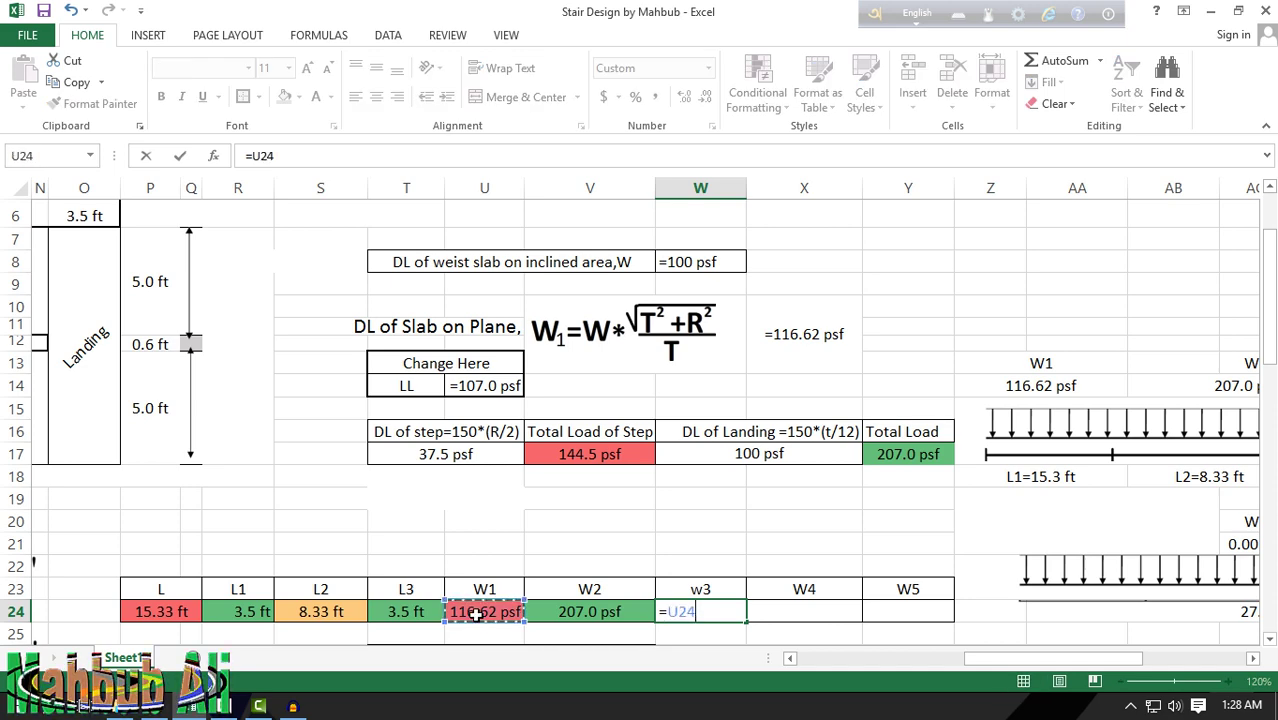
pyautogui.press('Return')
pyautogui.moveTo(1054, 658); pyautogui.dragTo(1157, 644)
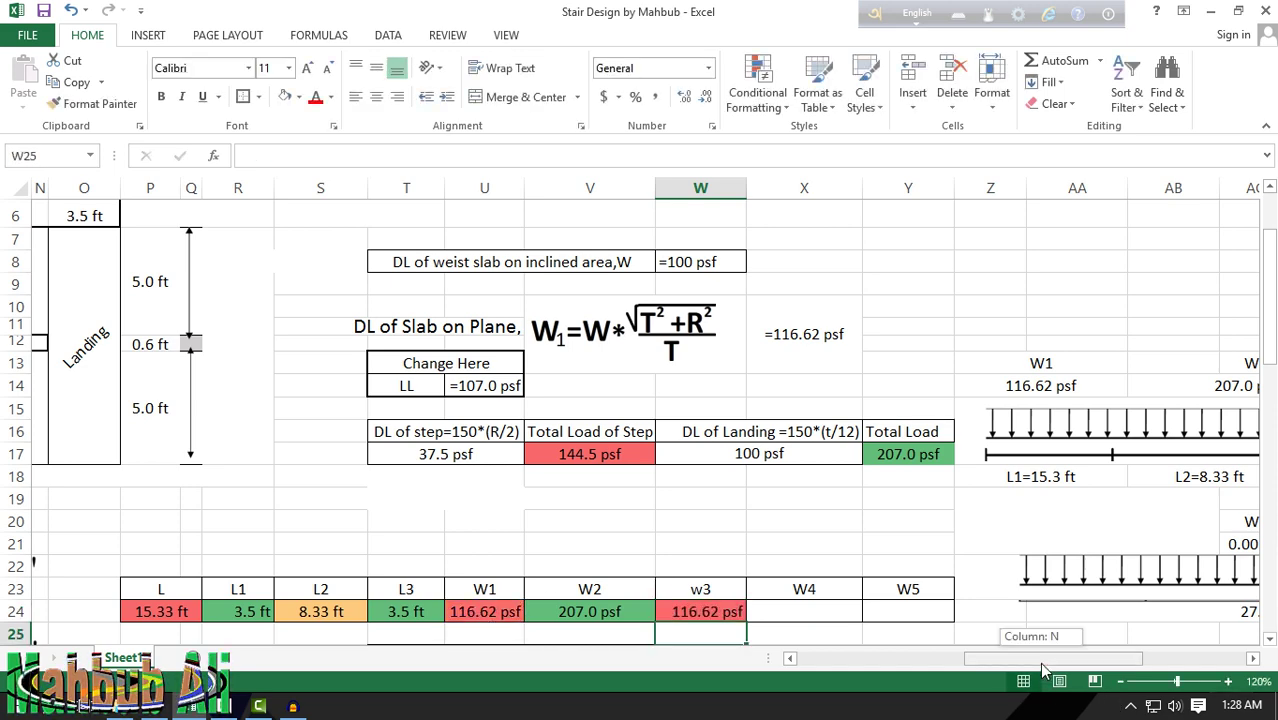
# Step: Widen column AE so the diagram's W3 value shows 116.62 psf instead of hash marks
pyautogui.click(907, 385)
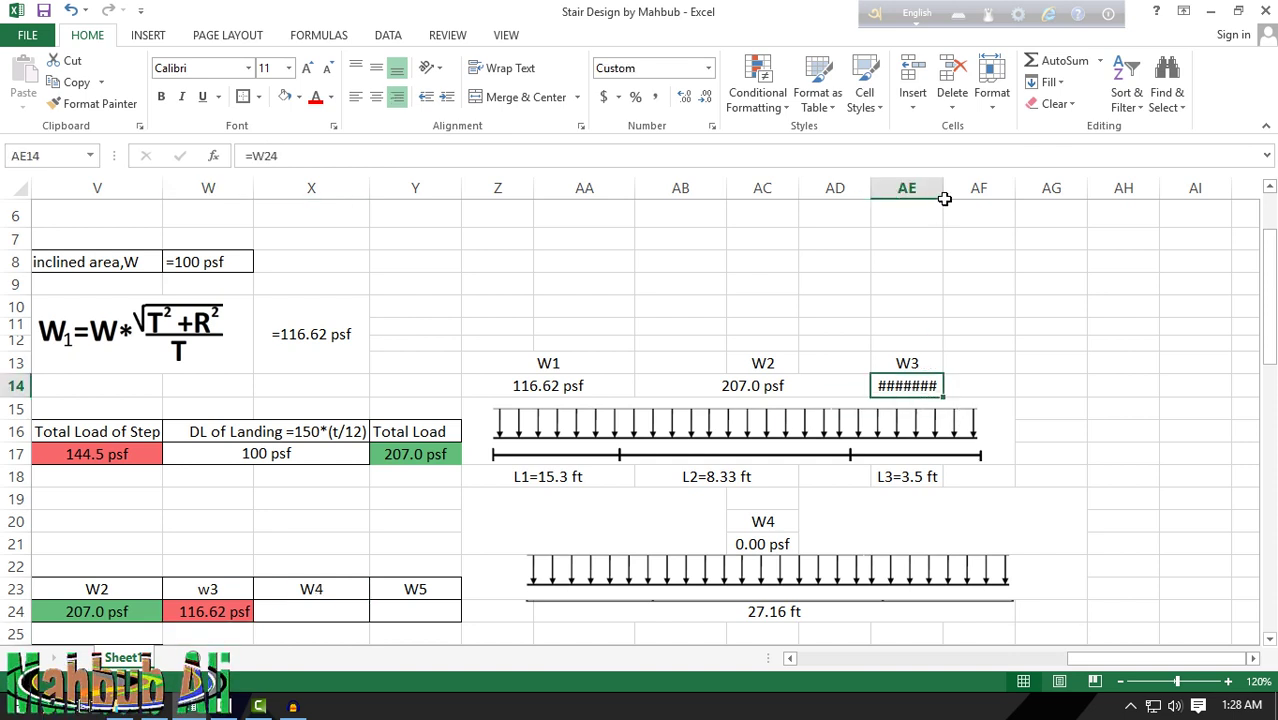
pyautogui.moveTo(941, 192); pyautogui.dragTo(954, 192)
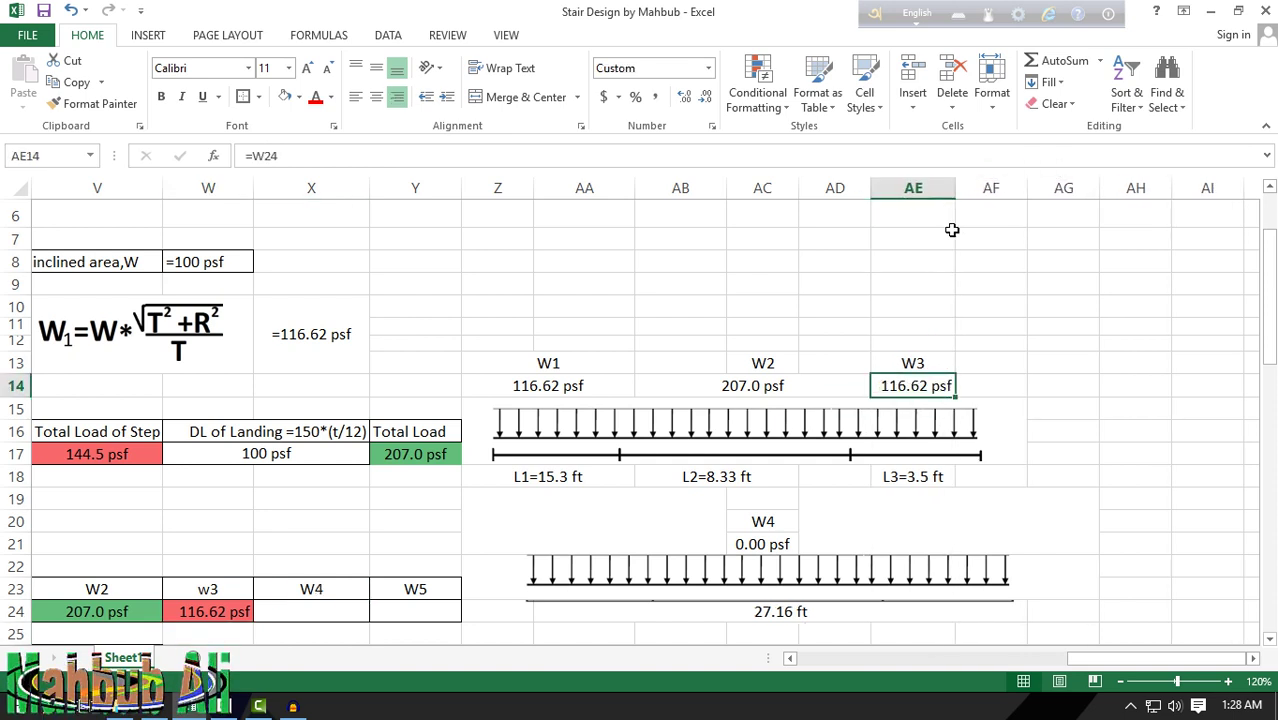
pyautogui.click(1047, 430)
# Step: Inspect the diagram's W1–W4 value and label cells to confirm they pull from row 24
pyautogui.click(520, 390)
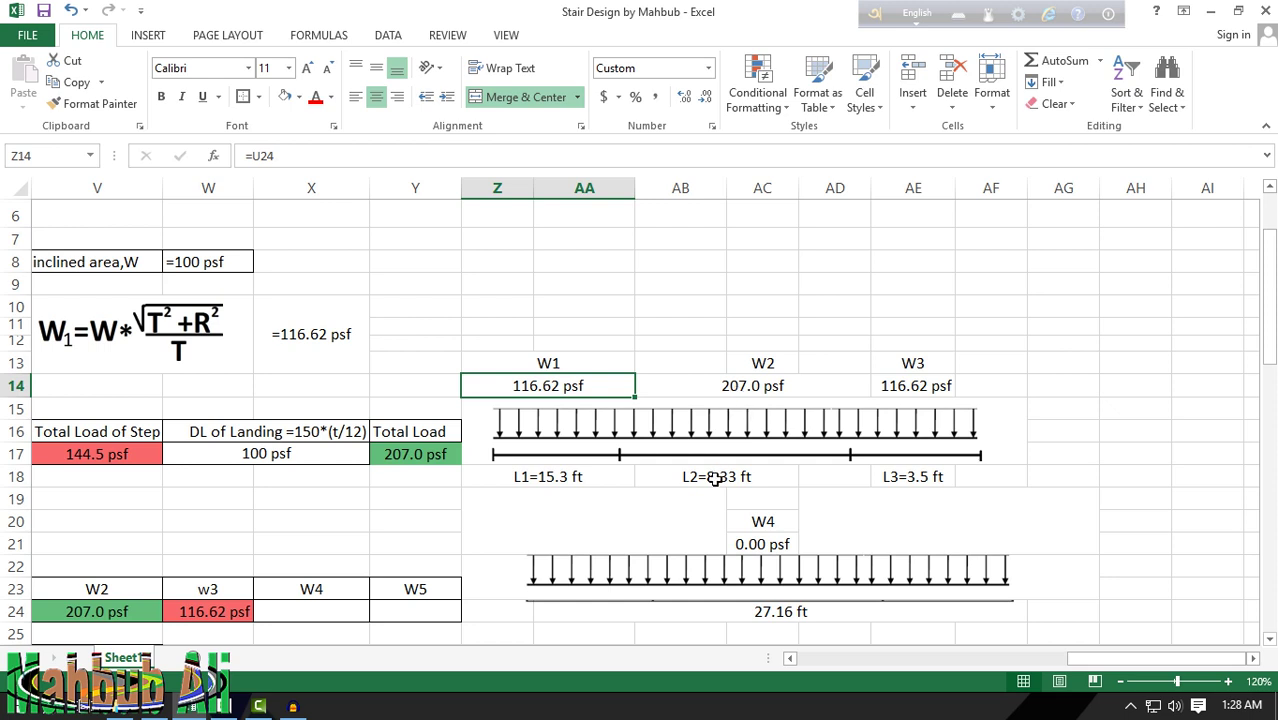
pyautogui.click(726, 385)
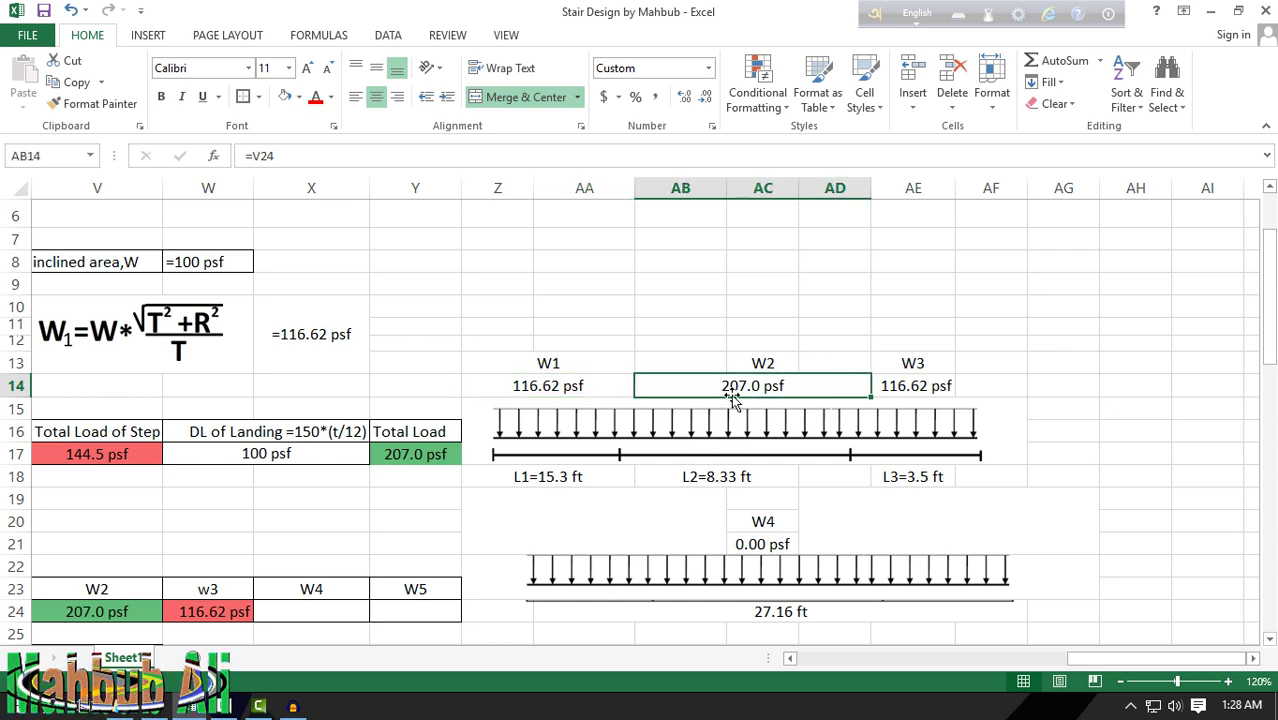
pyautogui.click(794, 510)
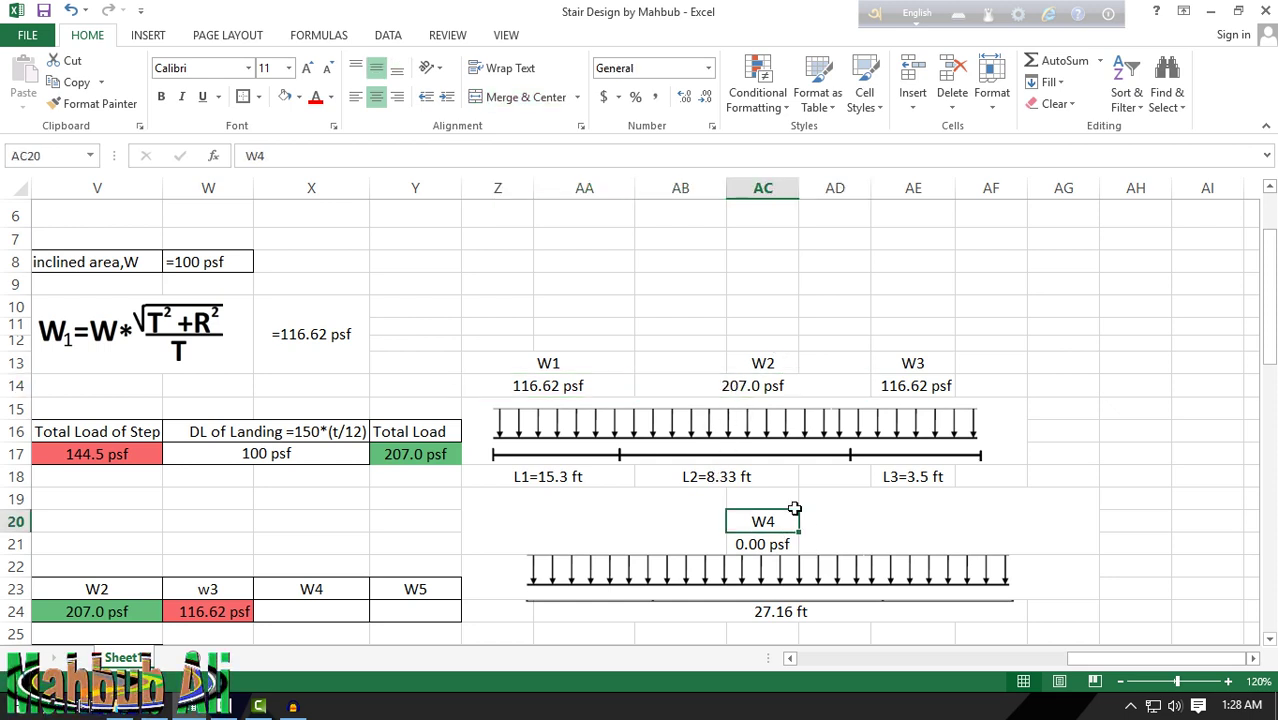
pyautogui.click(570, 362)
pyautogui.click(743, 360)
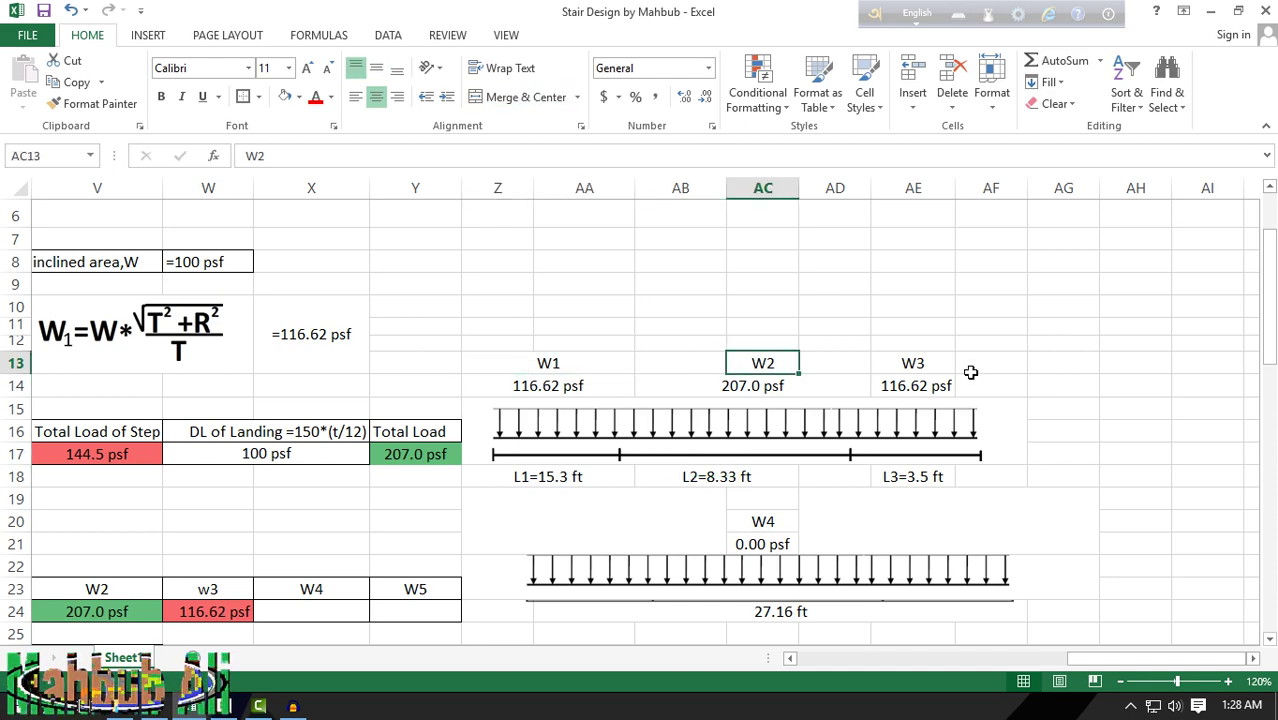
pyautogui.click(920, 365)
pyautogui.moveTo(1080, 660); pyautogui.dragTo(1000, 660)
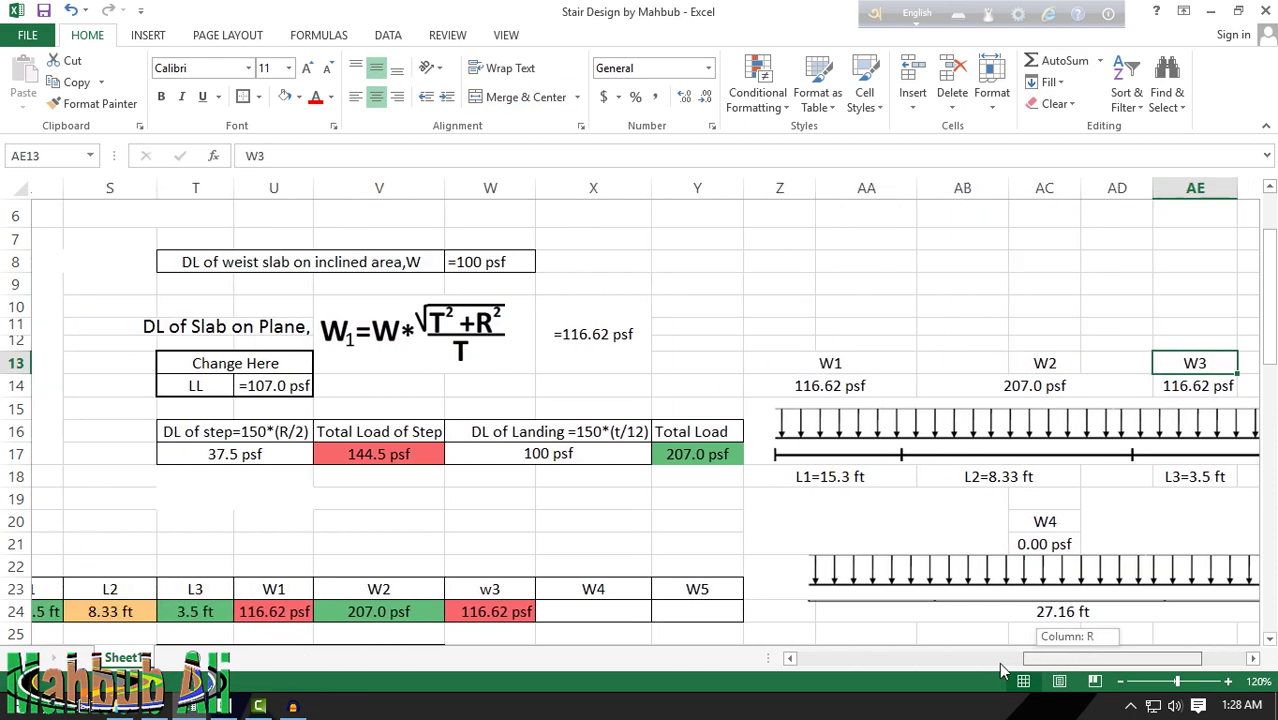
pyautogui.click(663, 492)
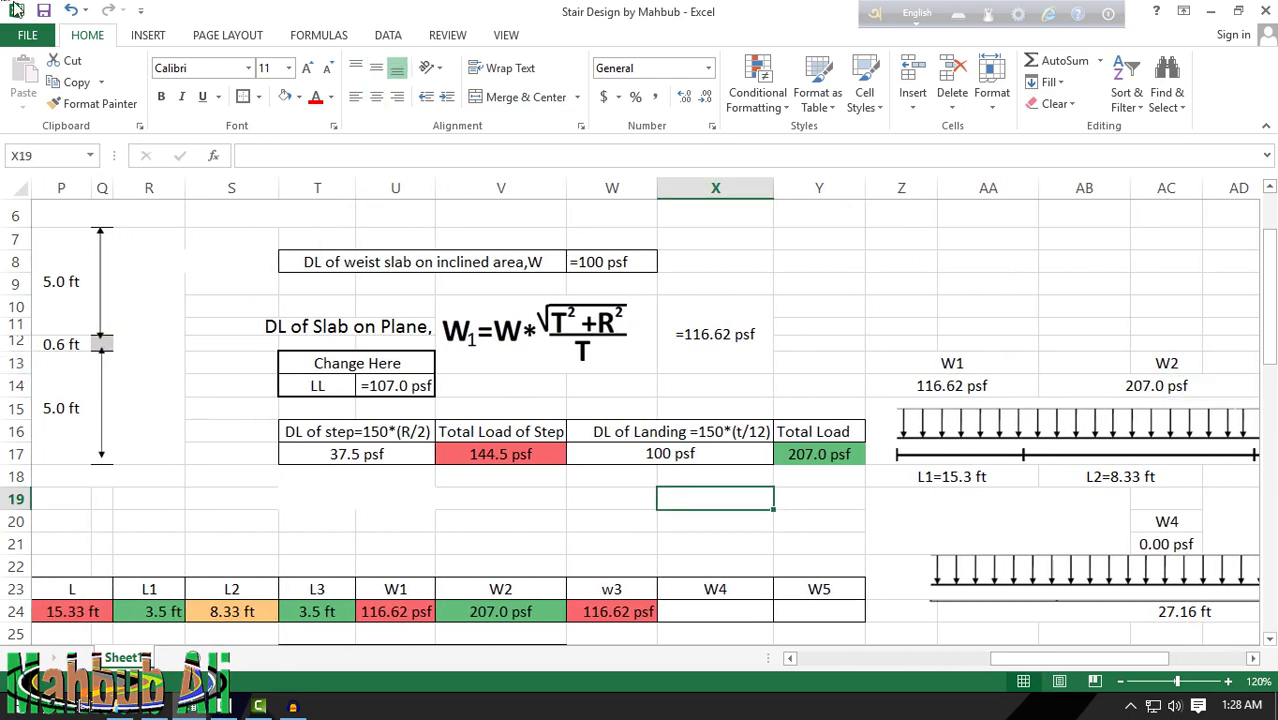
# Step: Set X24 to reference the 116.62 psf result in X10 so W4 shows 116.62 psf
pyautogui.scroll(-3, 736, 408)
pyautogui.hscroll(2, 600, 410)
pyautogui.click(458, 418)
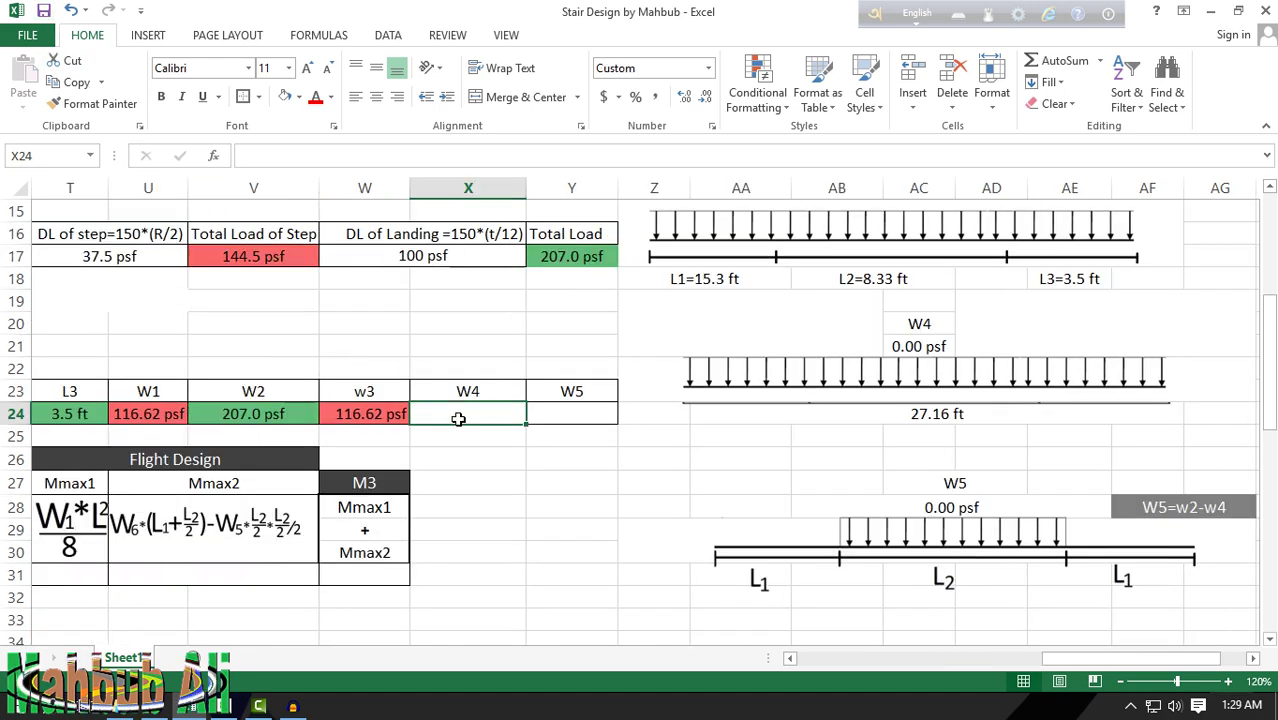
pyautogui.write('=')
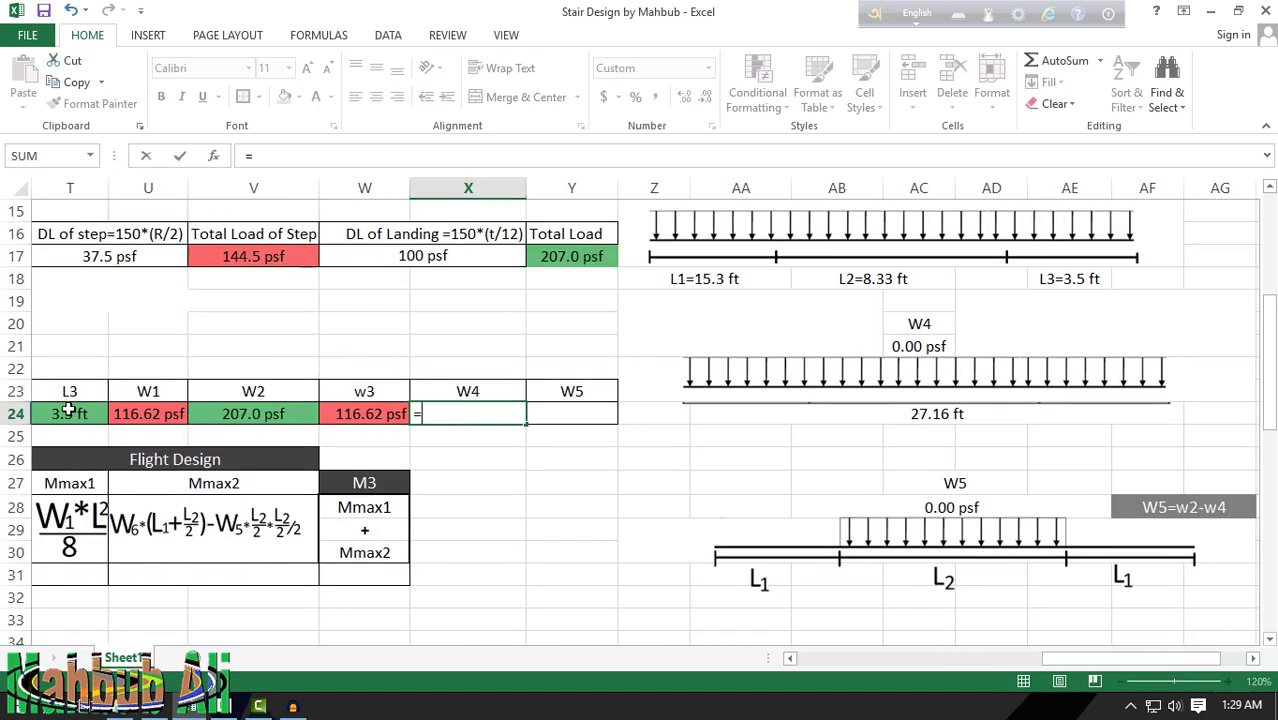
pyautogui.scroll(1, 368, 370)
pyautogui.scroll(2, 417, 366)
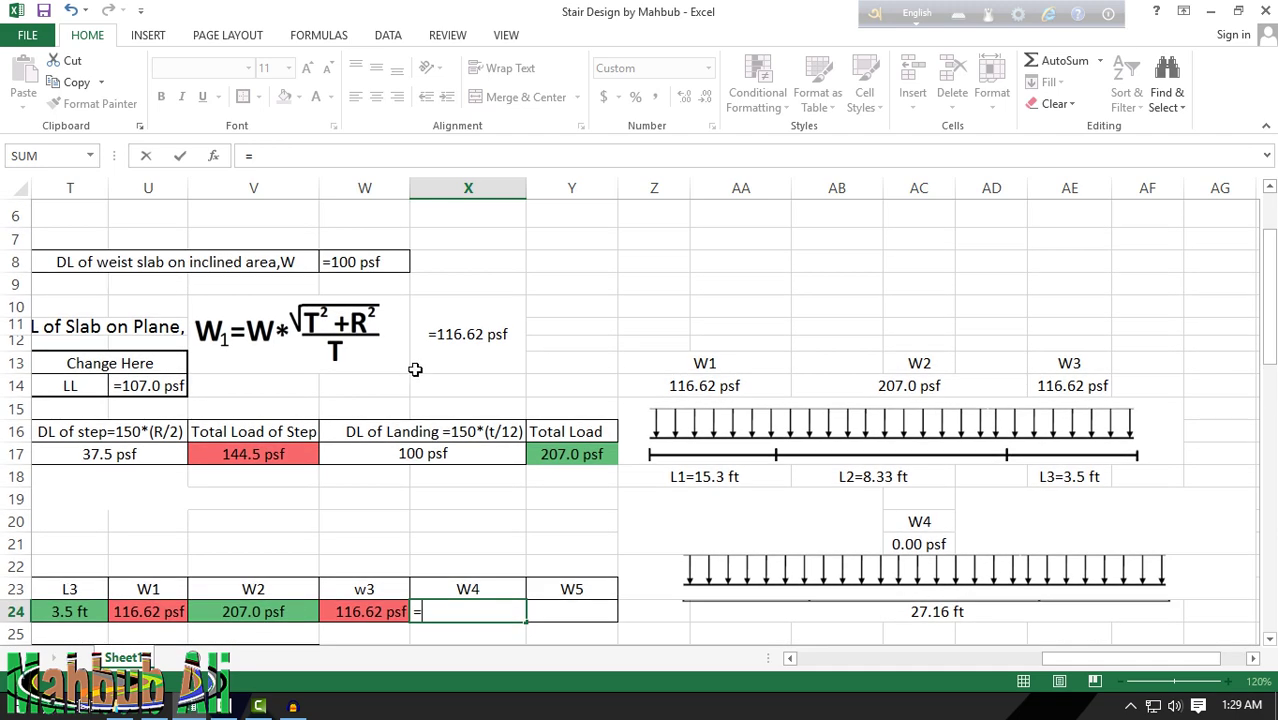
pyautogui.scroll(-1, 421, 366)
pyautogui.scroll(2, 421, 366)
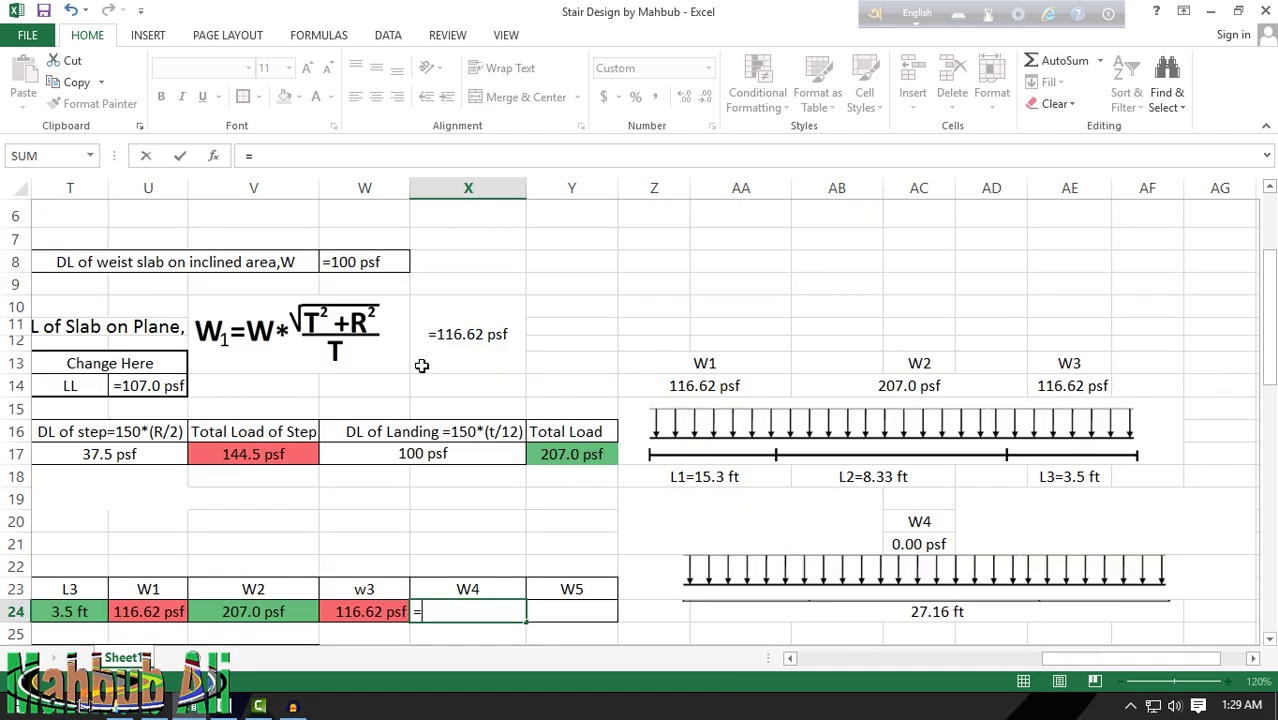
pyautogui.click(472, 338)
pyautogui.click(905, 560)
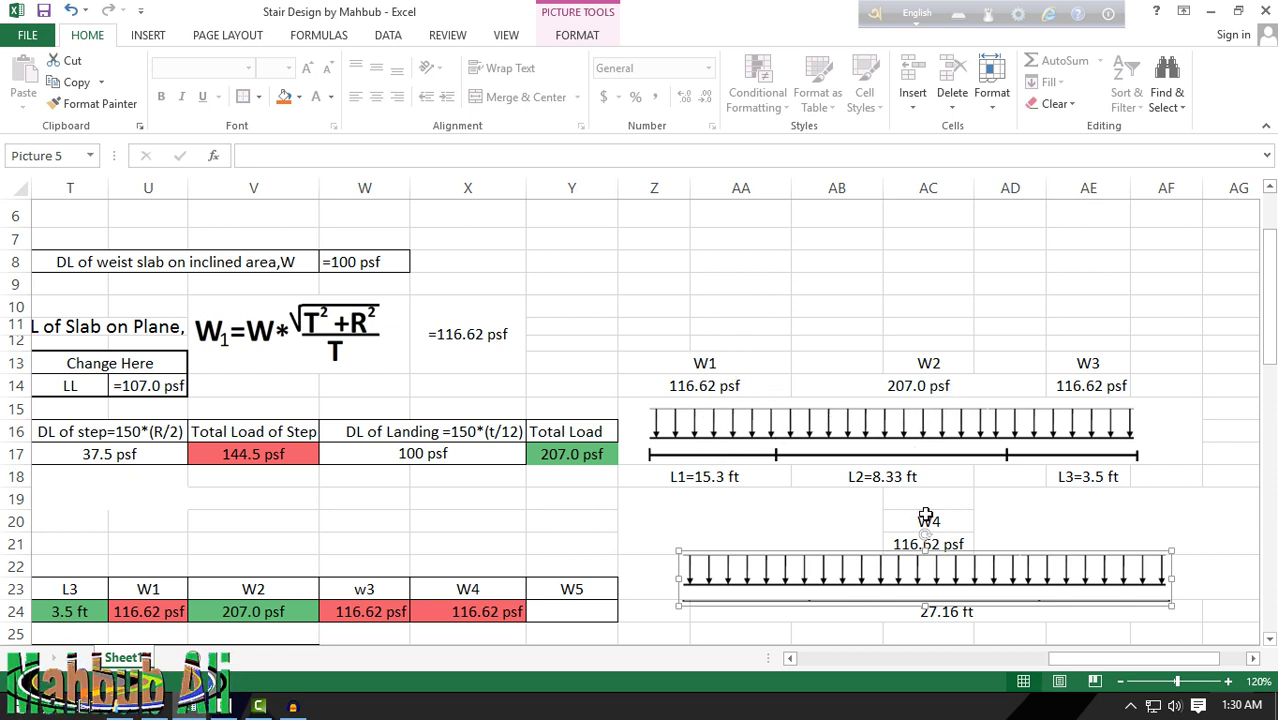
pyautogui.scroll(-2, 877, 513)
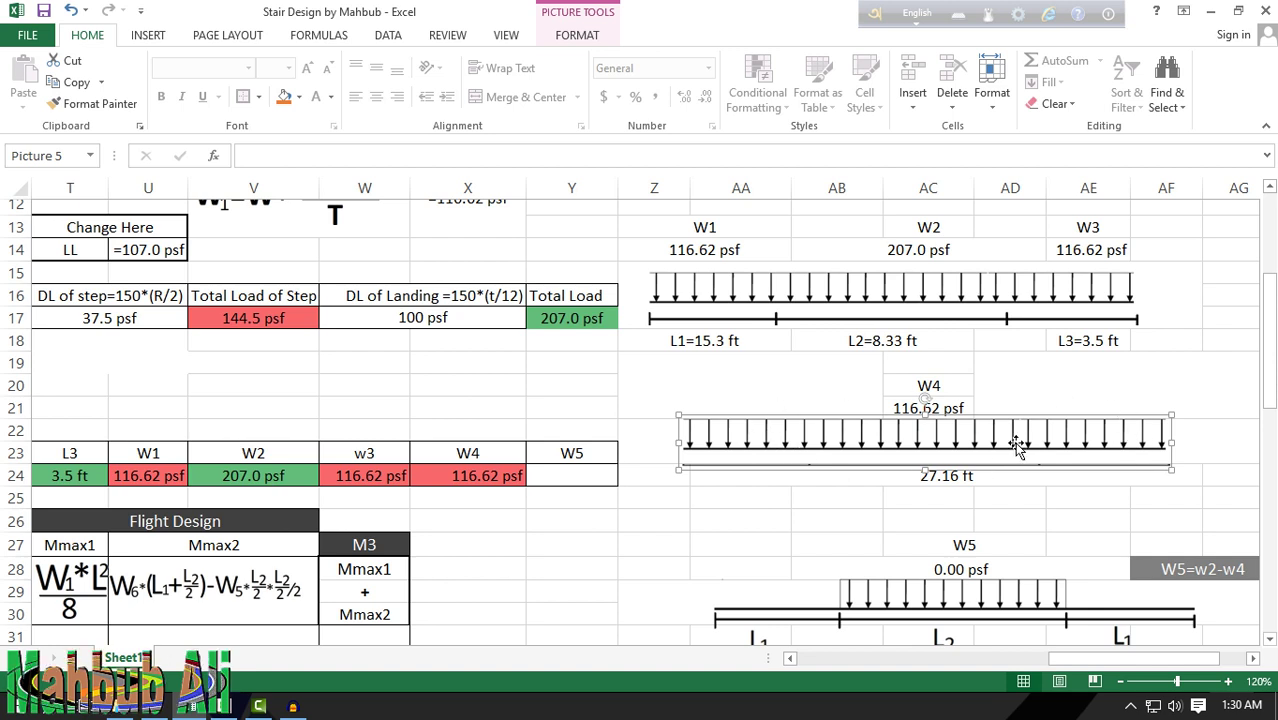
# Step: Enter =Z18+AB18+AE18 in AA24 so the W4 diagram span reads 27.16 ft
pyautogui.click(912, 478)
pyautogui.write('=')
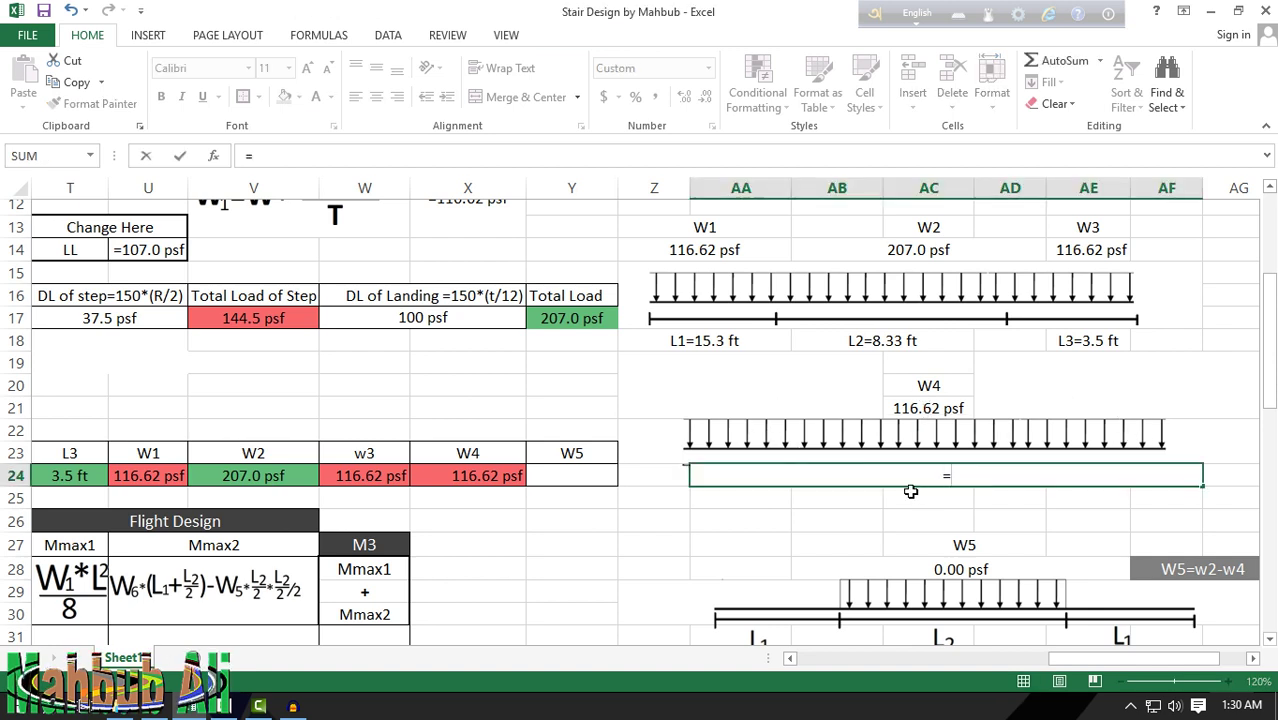
pyautogui.click(724, 343)
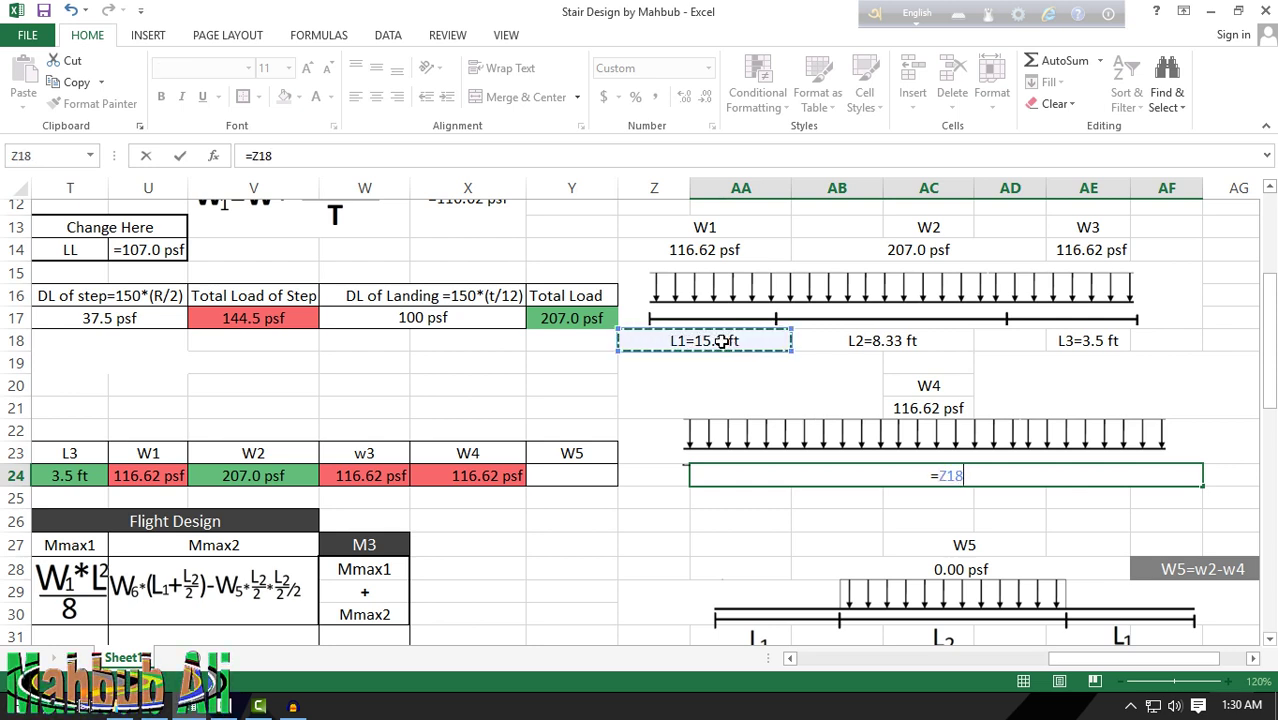
pyautogui.write('+')
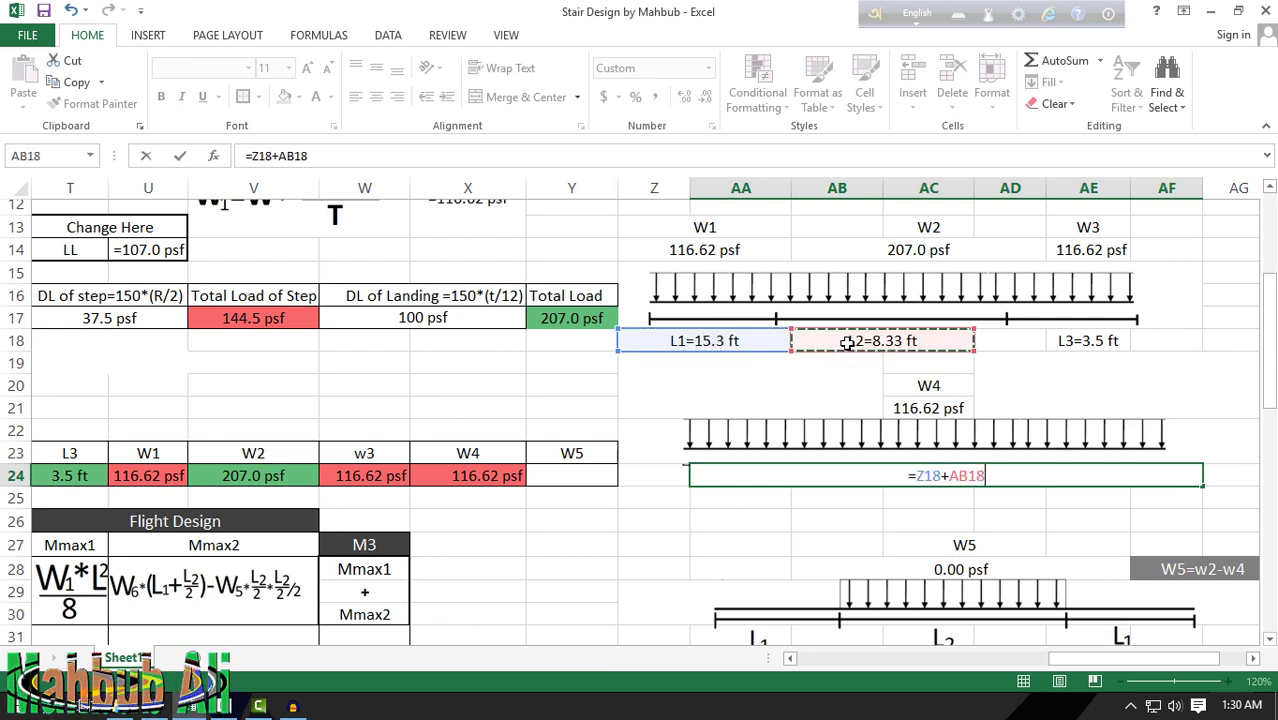
pyautogui.click(847, 343)
pyautogui.write('+')
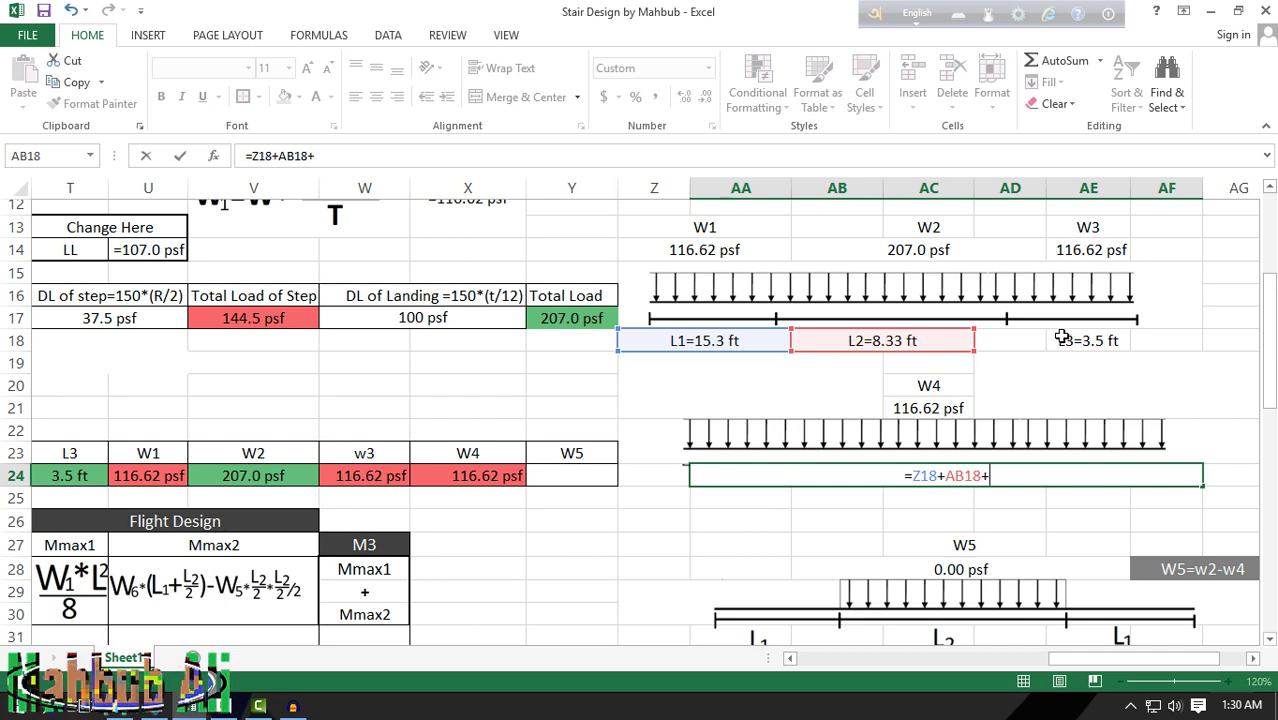
pyautogui.click(1068, 343)
pyautogui.press('Return')
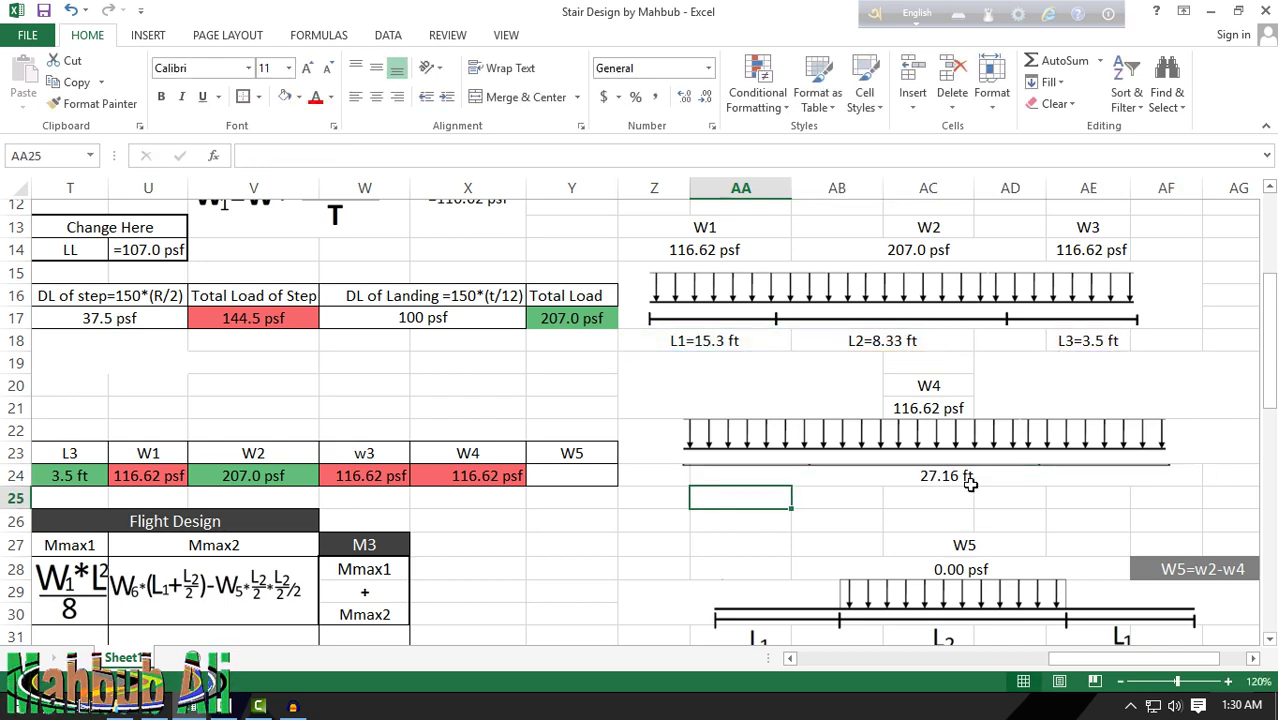
pyautogui.click(920, 494)
pyautogui.click(950, 476)
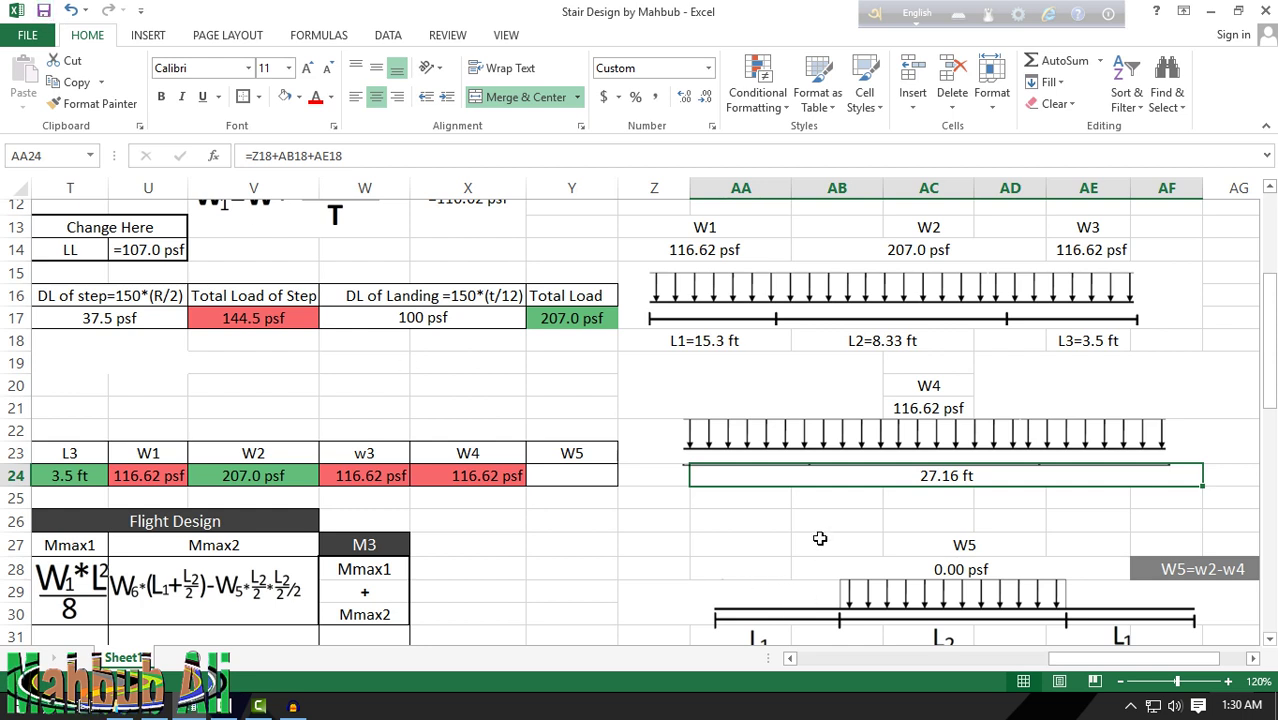
pyautogui.click(561, 476)
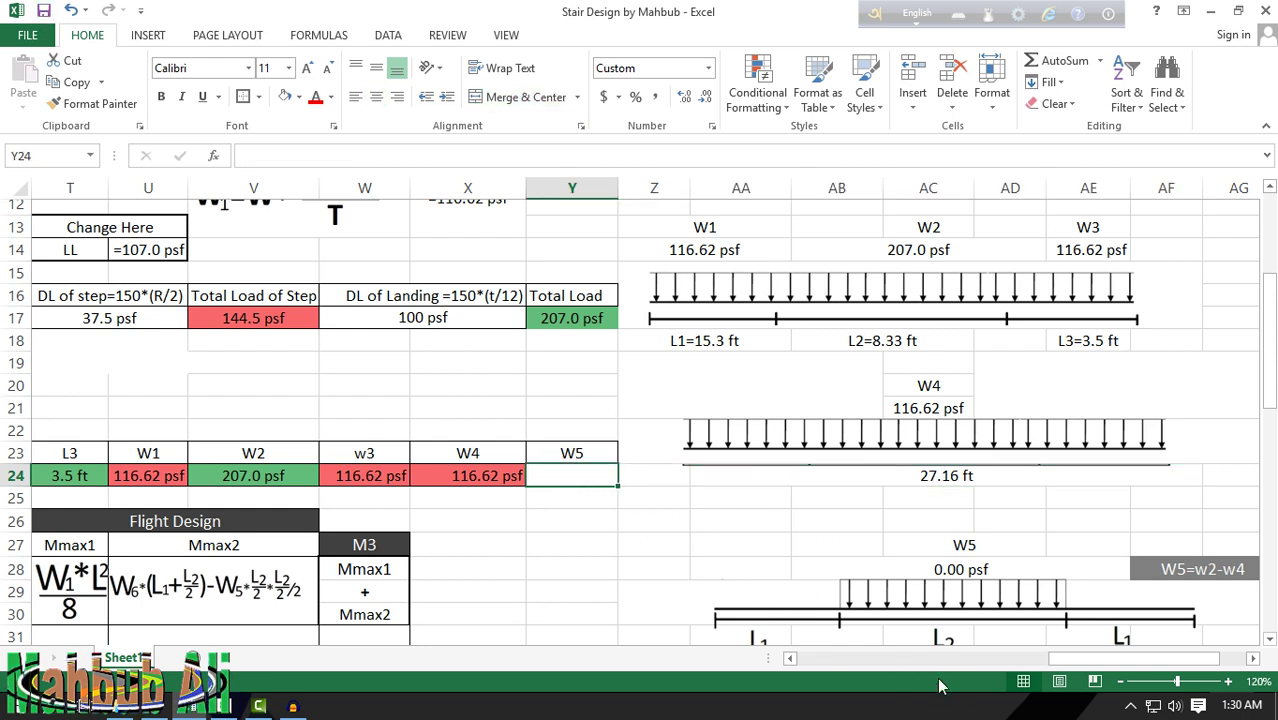
# Step: Enter =V24-X24 in Y24 so W5 equals 90.38 psf
pyautogui.moveTo(1065, 668); pyautogui.dragTo(1082, 668)
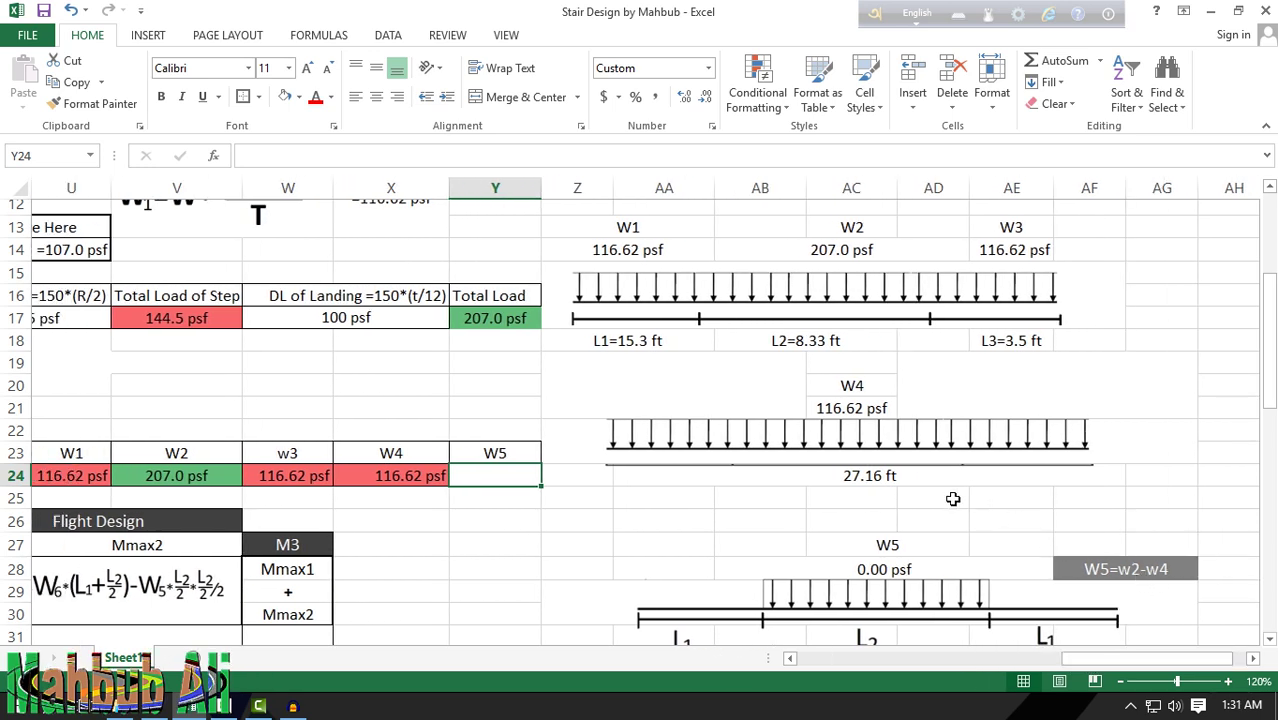
pyautogui.write('=')
pyautogui.click(167, 474)
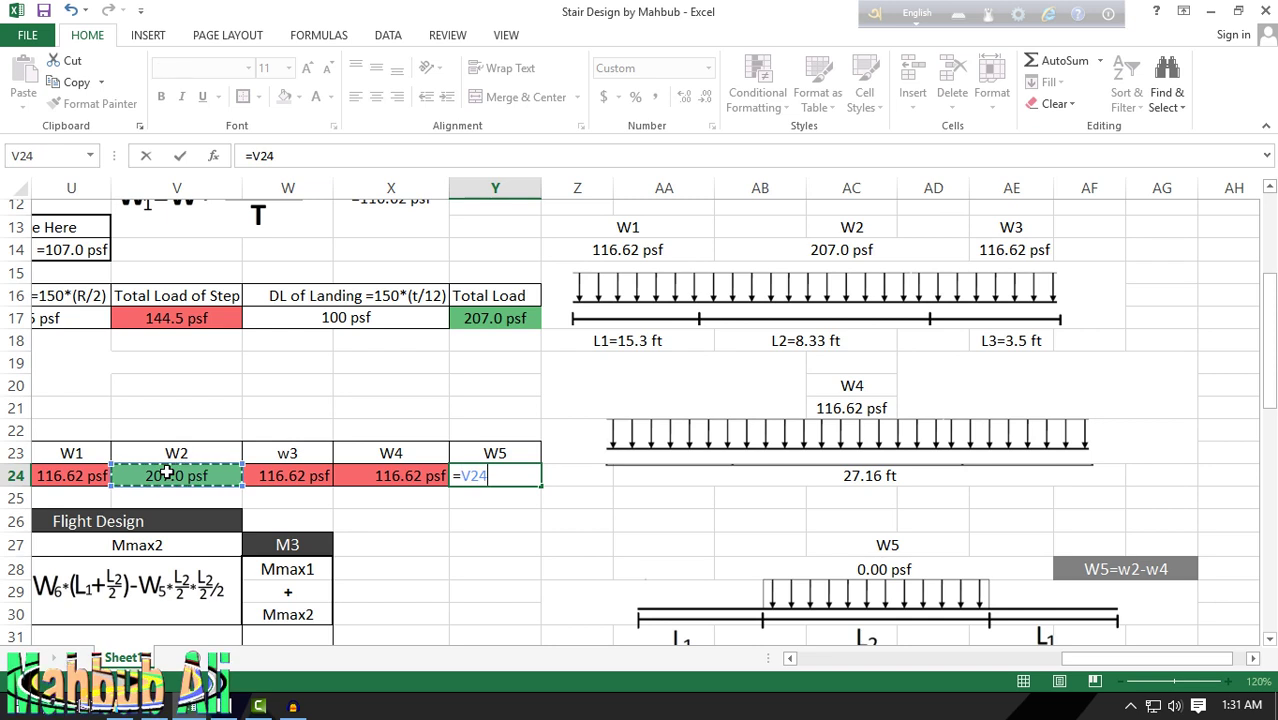
pyautogui.write('-')
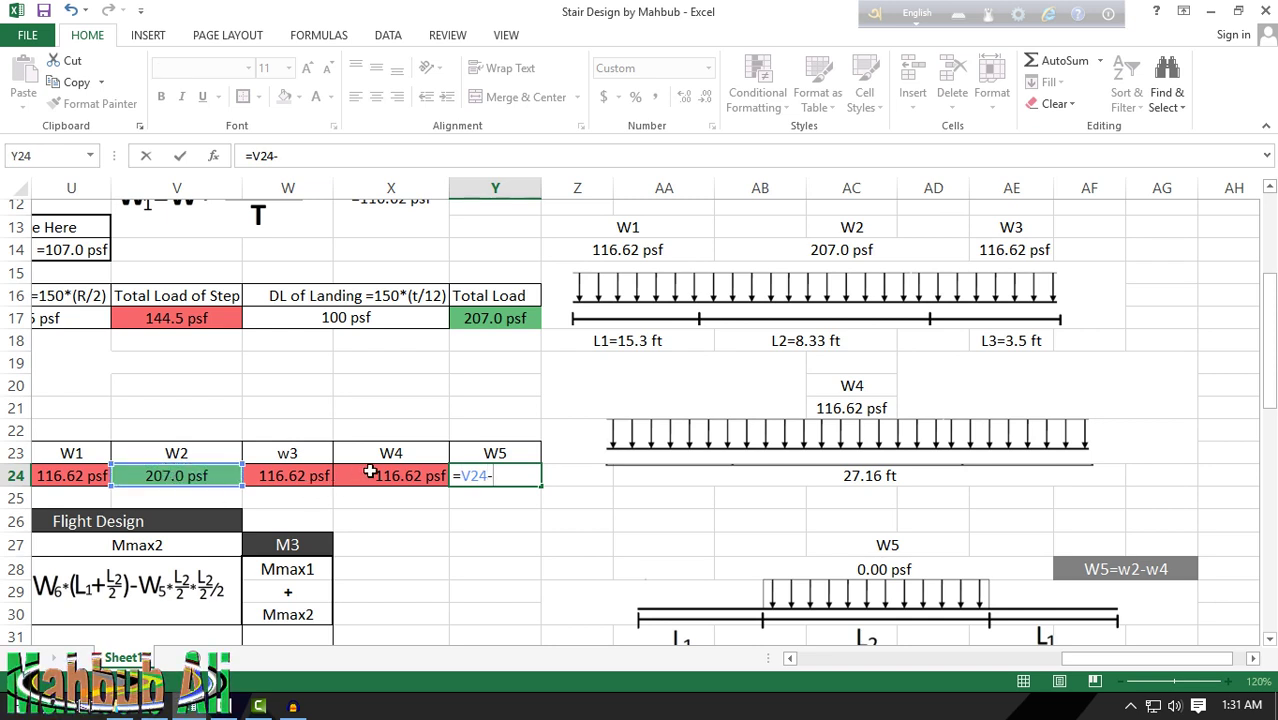
pyautogui.click(396, 475)
pyautogui.press('Return')
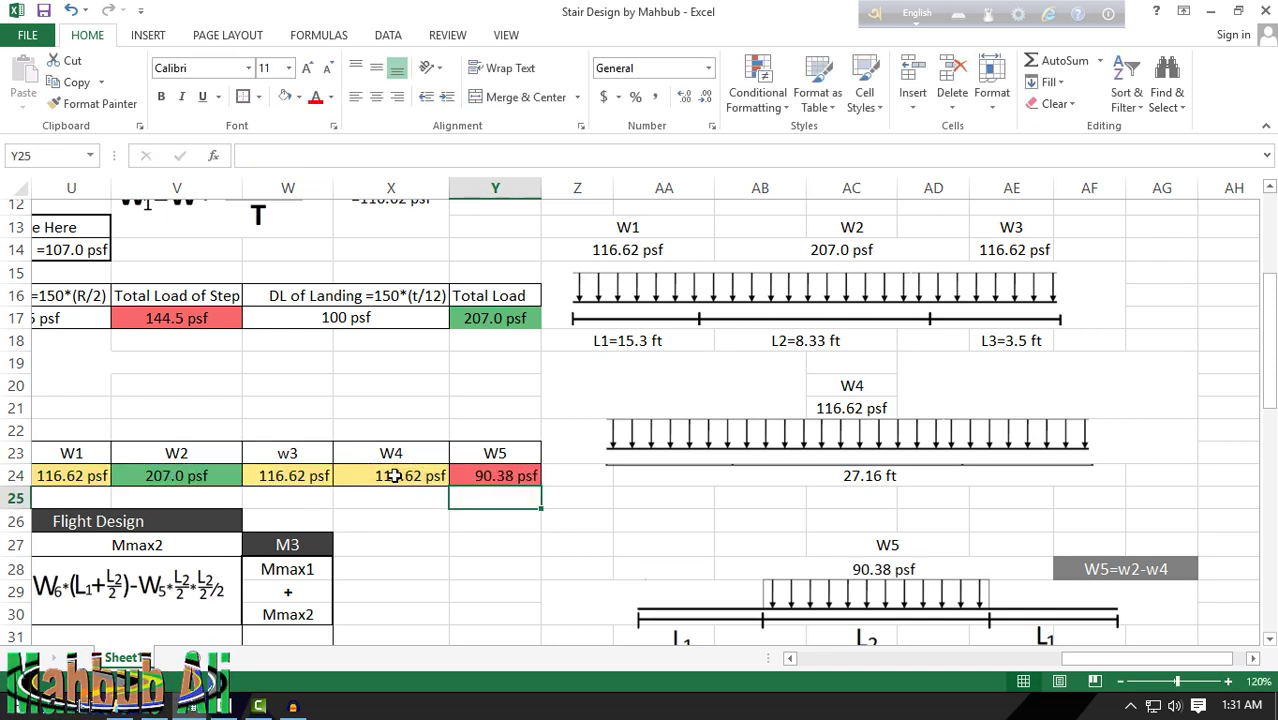
# Step: Verify the W2 and W5 diagram values link to V24 and Y24
pyautogui.click(871, 551)
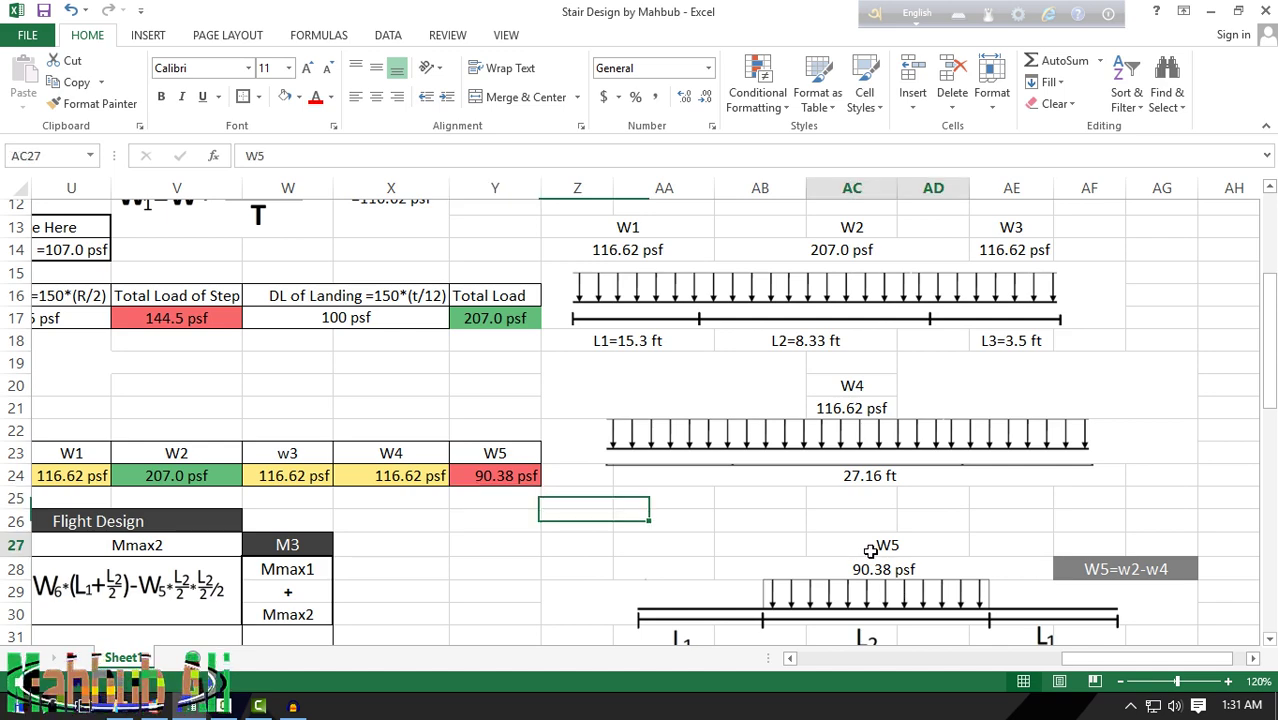
pyautogui.click(833, 249)
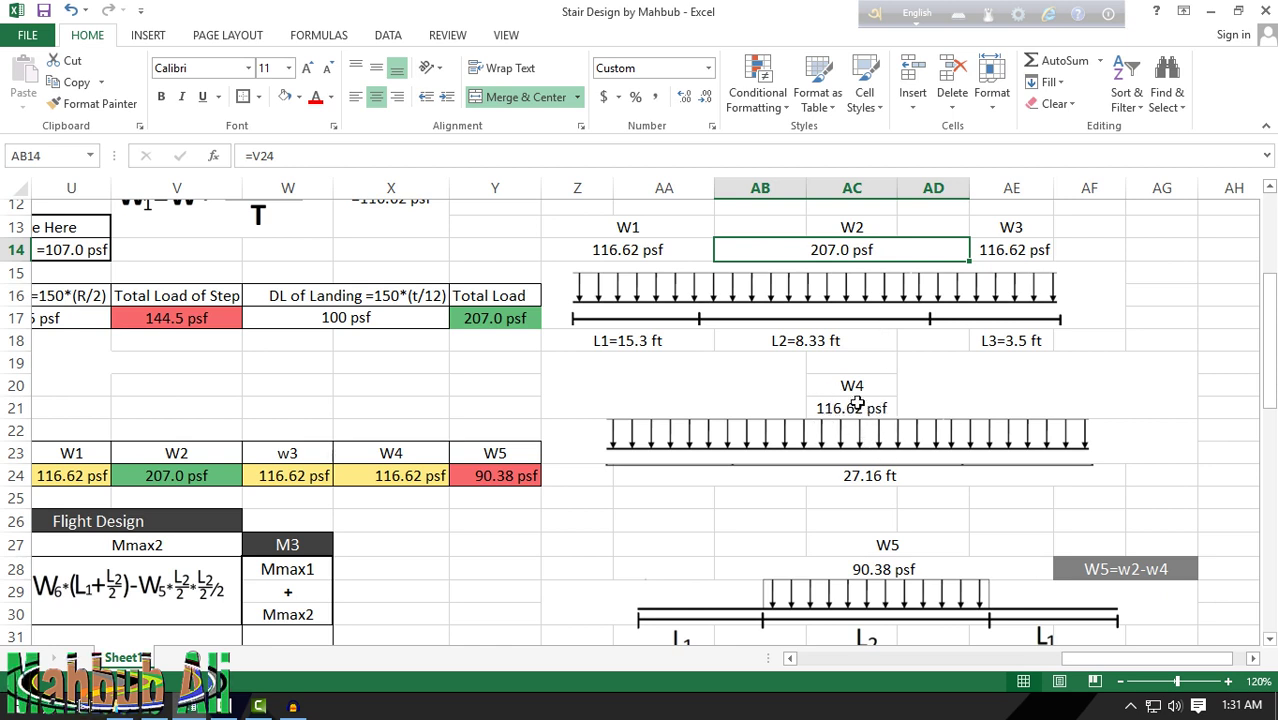
pyautogui.click(891, 566)
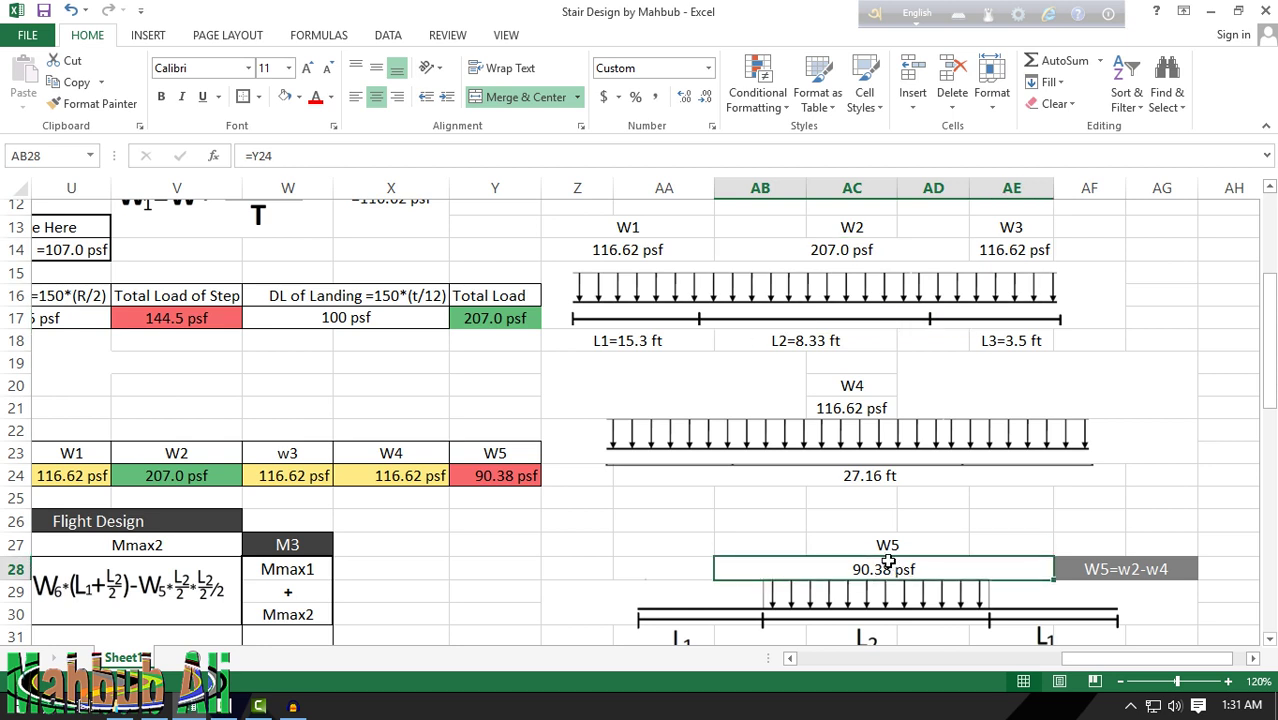
pyautogui.click(880, 541)
pyautogui.click(882, 586)
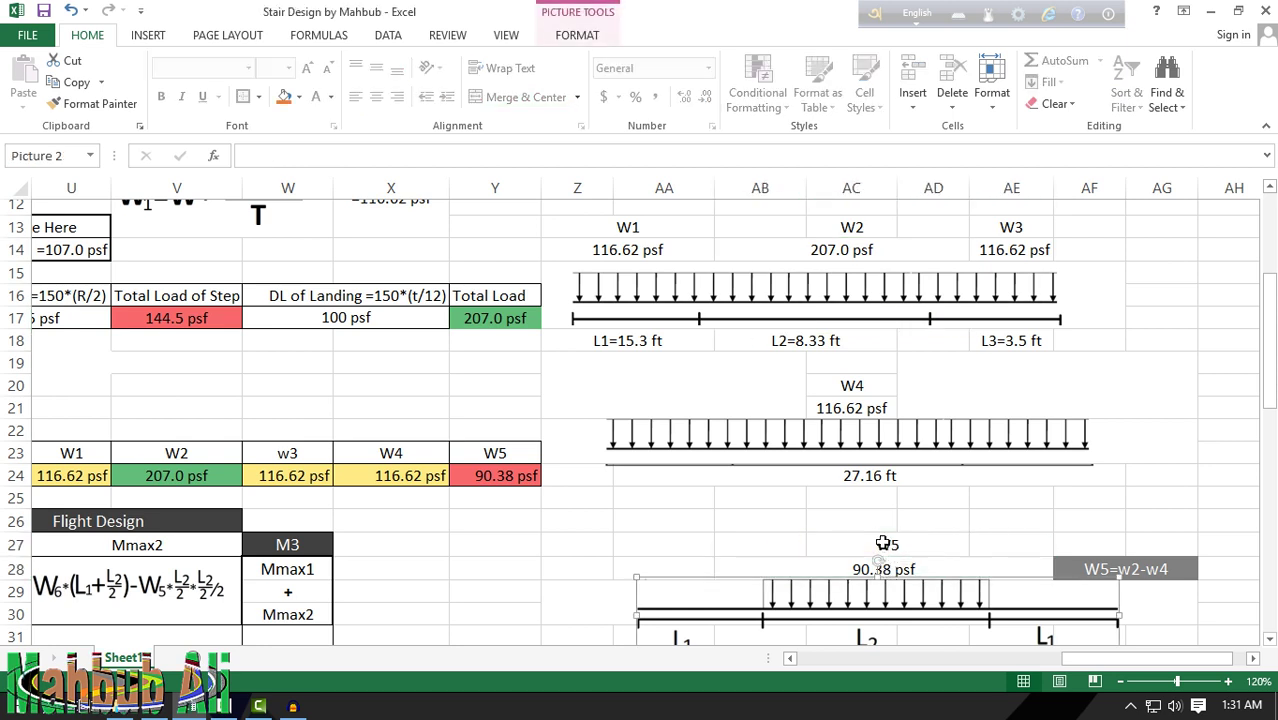
pyautogui.click(835, 250)
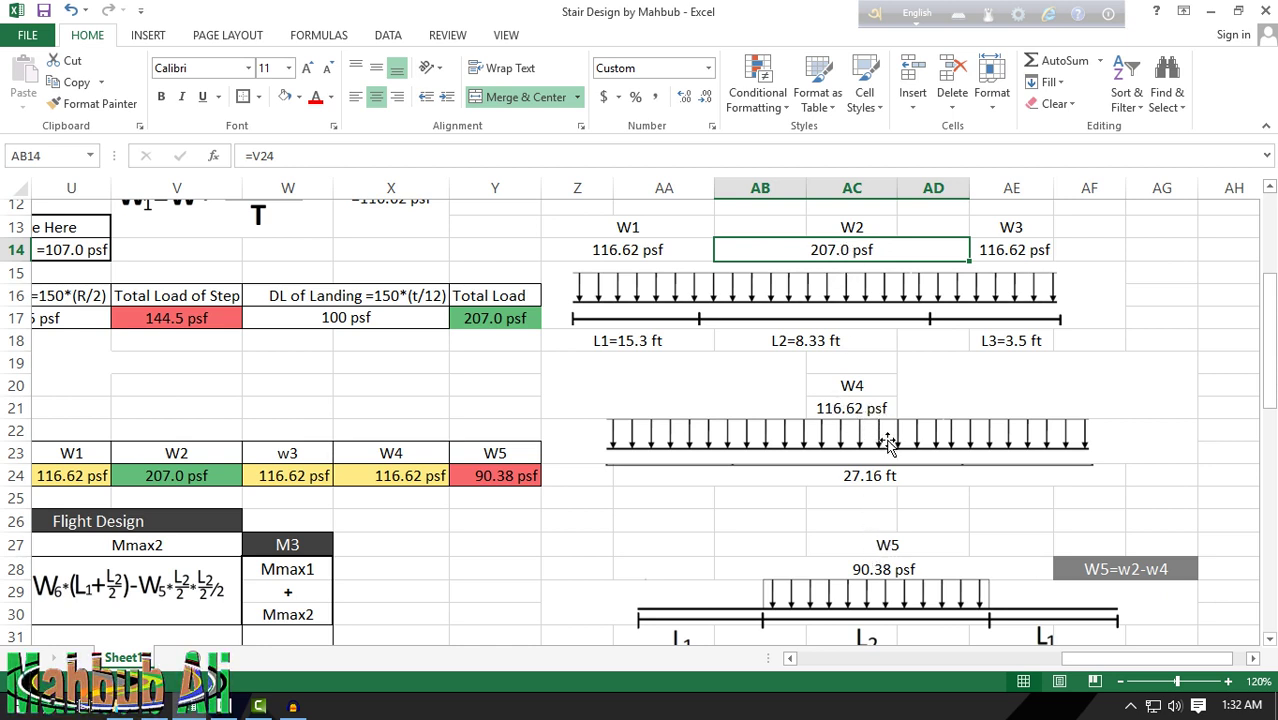
pyautogui.click(887, 566)
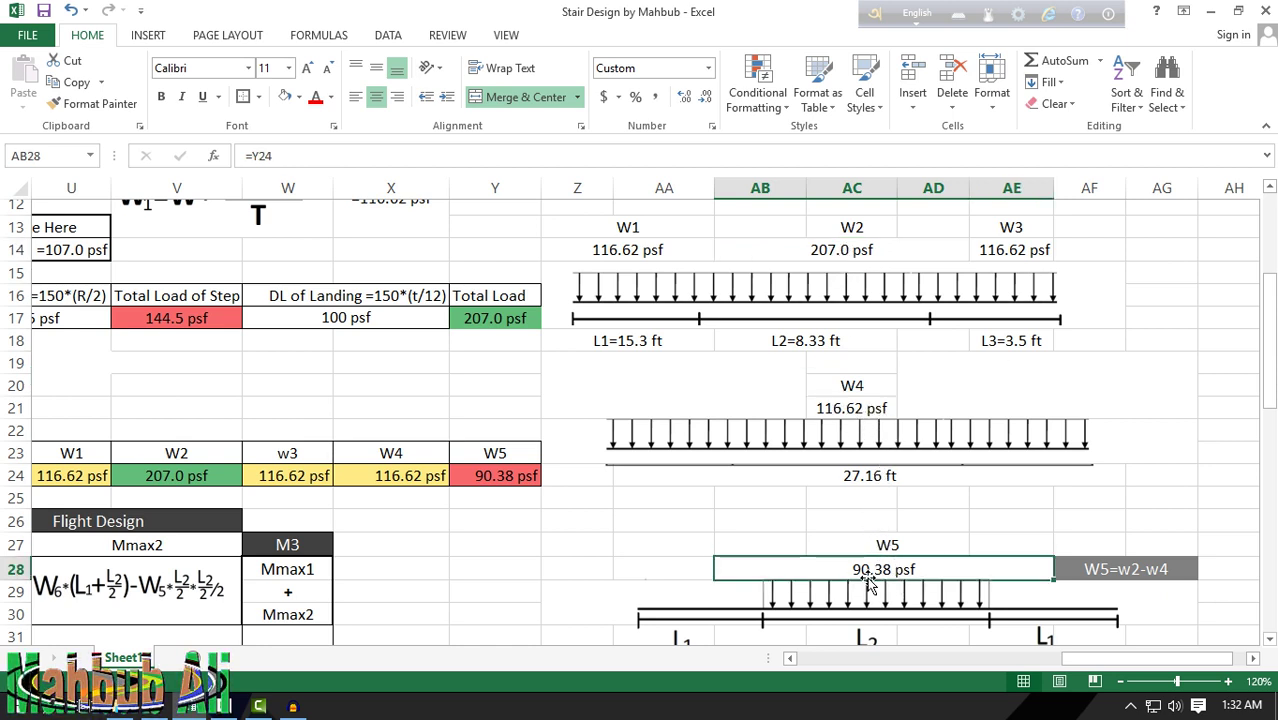